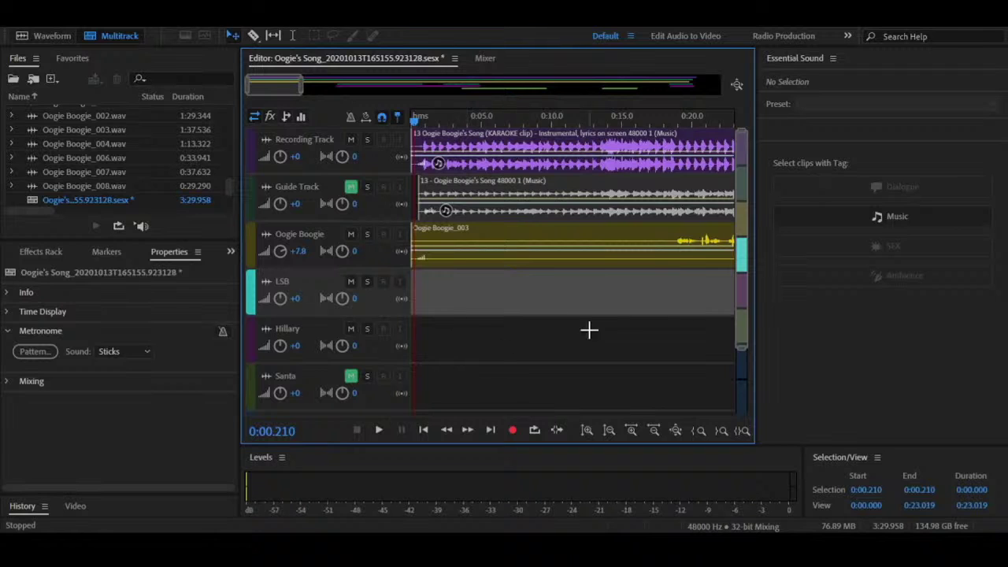
Step: View the Recording Track's karaoke clip in the waveform editor and return to the multitrack session
{"action": "left_click_drag", "start_coordinate": [740, 281], "coordinate": [733, 250]}
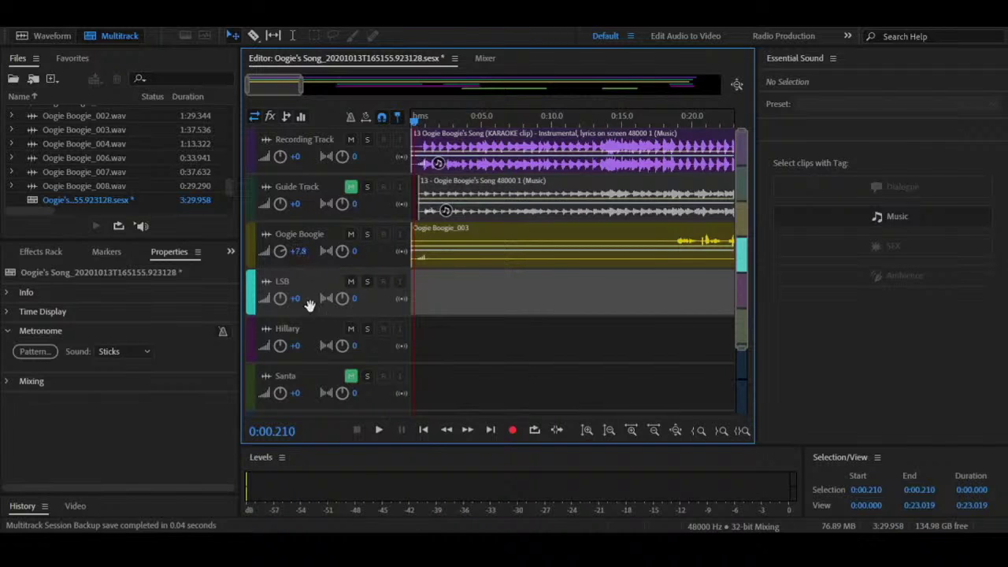
{"action": "left_click", "coordinate": [492, 156]}
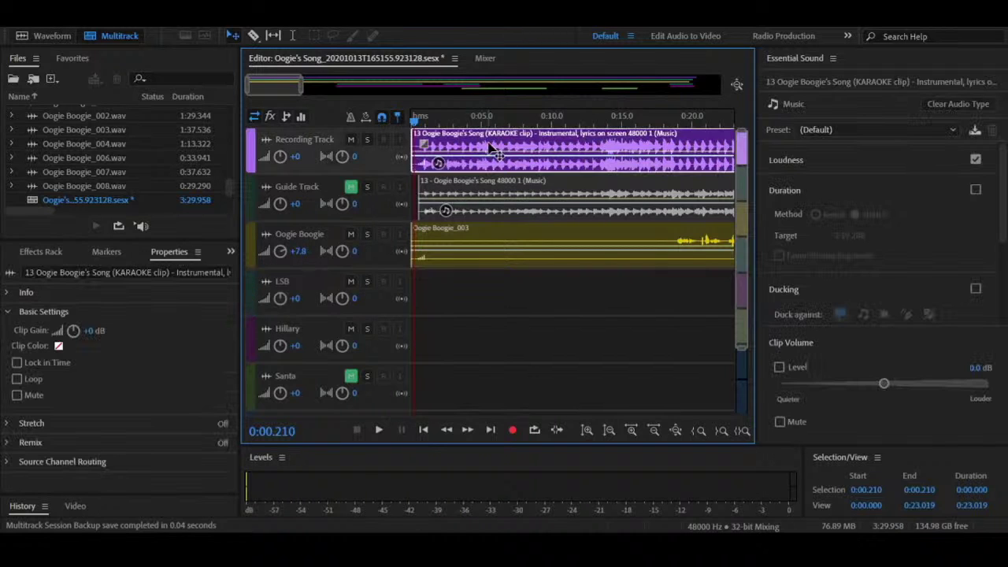
{"action": "left_click", "coordinate": [49, 37]}
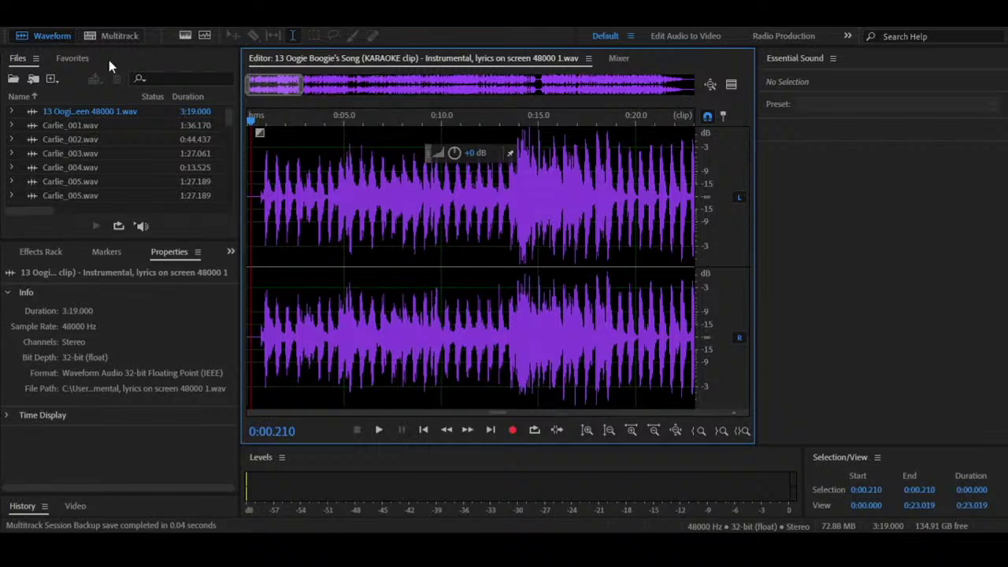
{"action": "left_click", "coordinate": [111, 36]}
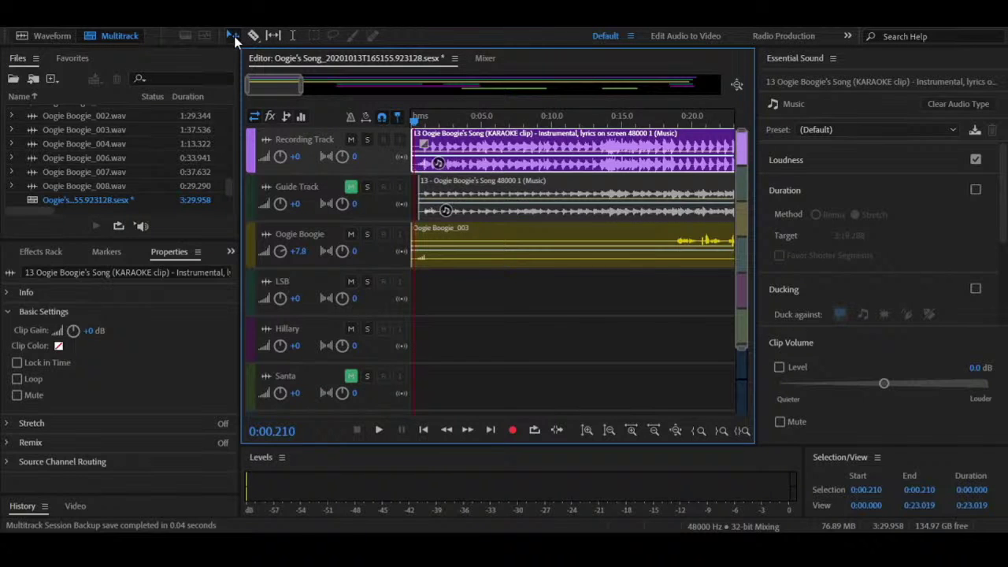
Step: Try splitting the Recording Track's karaoke clip at about 0:06 with the Razor tool, and undo the split
{"action": "mouse_move", "coordinate": [493, 150]}
{"action": "left_mouse_down"}
{"action": "mouse_move", "coordinate": [512, 151]}
{"action": "mouse_move", "coordinate": [475, 145]}
{"action": "mouse_move", "coordinate": [504, 144]}
{"action": "mouse_move", "coordinate": [485, 143]}
{"action": "left_mouse_up"}
{"action": "left_click", "coordinate": [258, 36]}
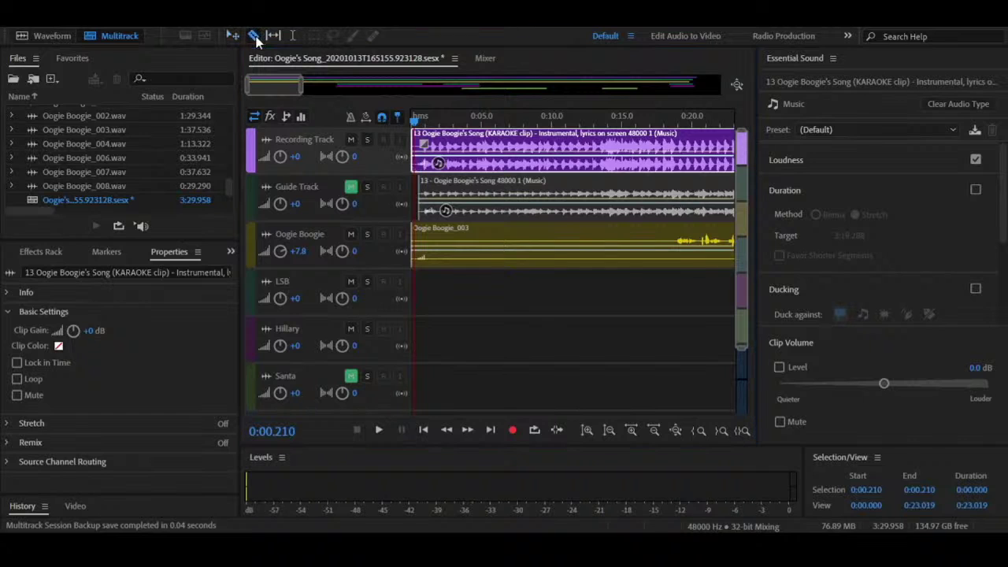
{"action": "left_click", "coordinate": [494, 148]}
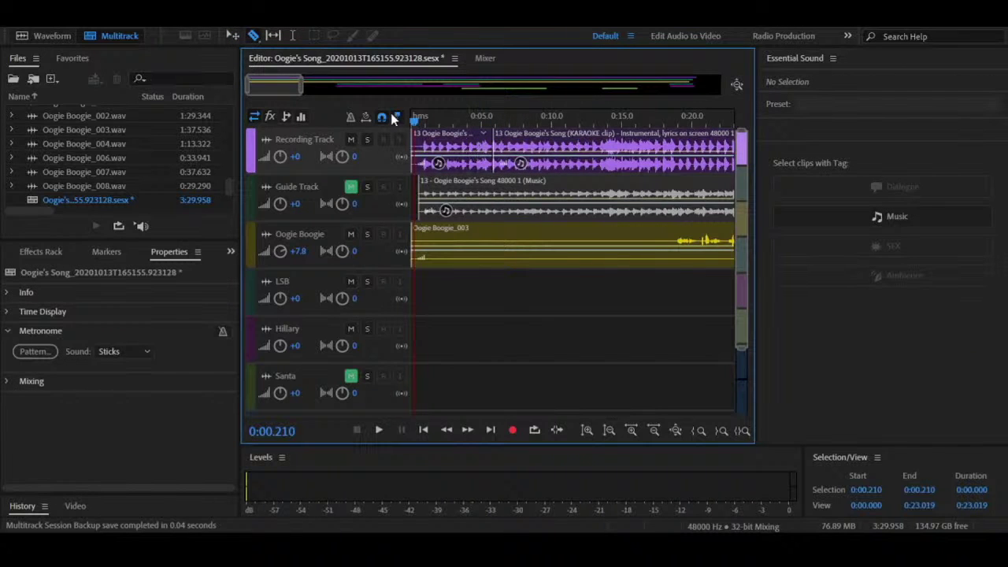
{"action": "left_click", "coordinate": [233, 37]}
{"action": "left_click", "coordinate": [472, 148]}
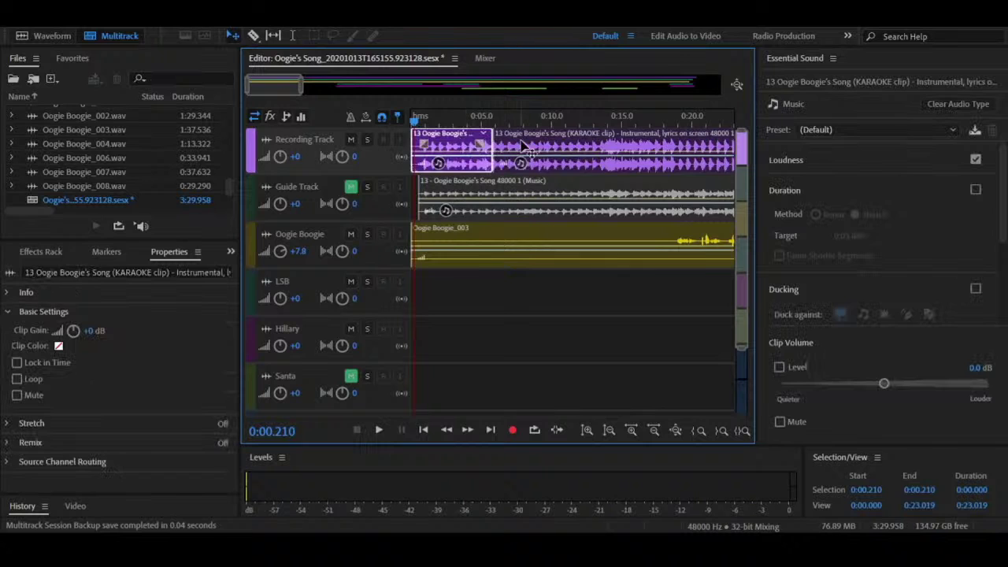
{"action": "key", "text": "ctrl+z"}
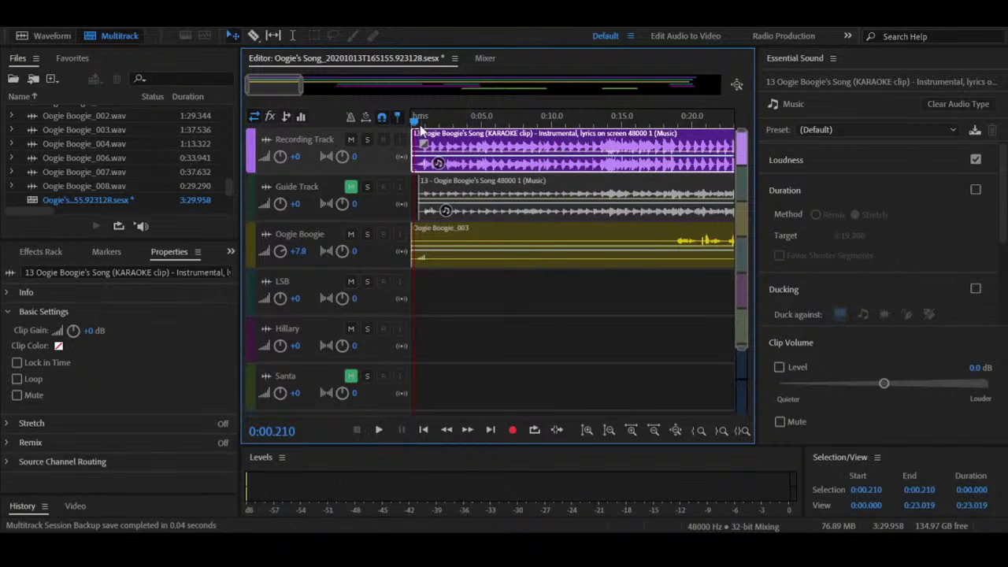
Step: Try splitting the clips on all tracks together at about 0:07 with the Razor tool, and undo the split
{"action": "left_click", "coordinate": [253, 36]}
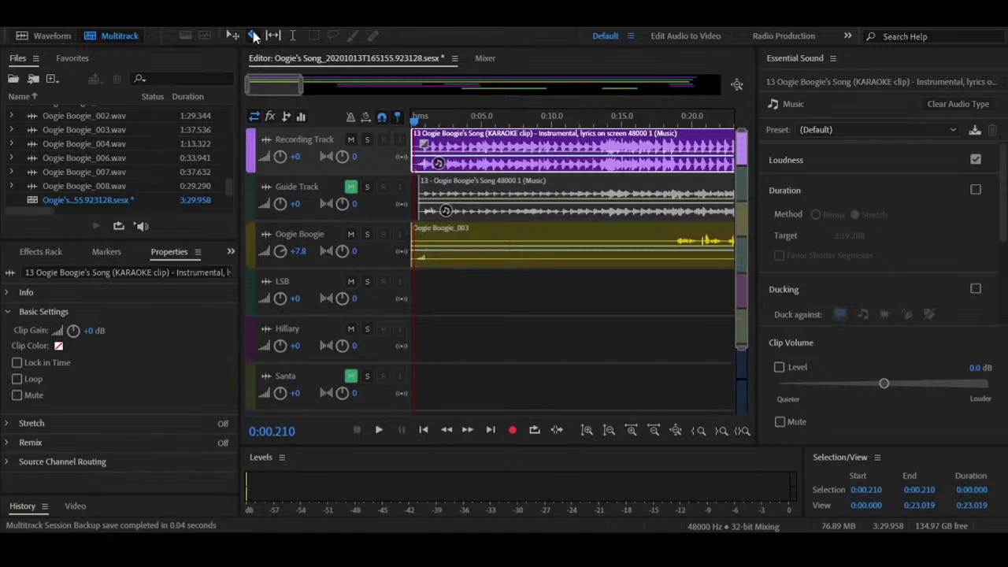
{"action": "left_click", "coordinate": [516, 146]}
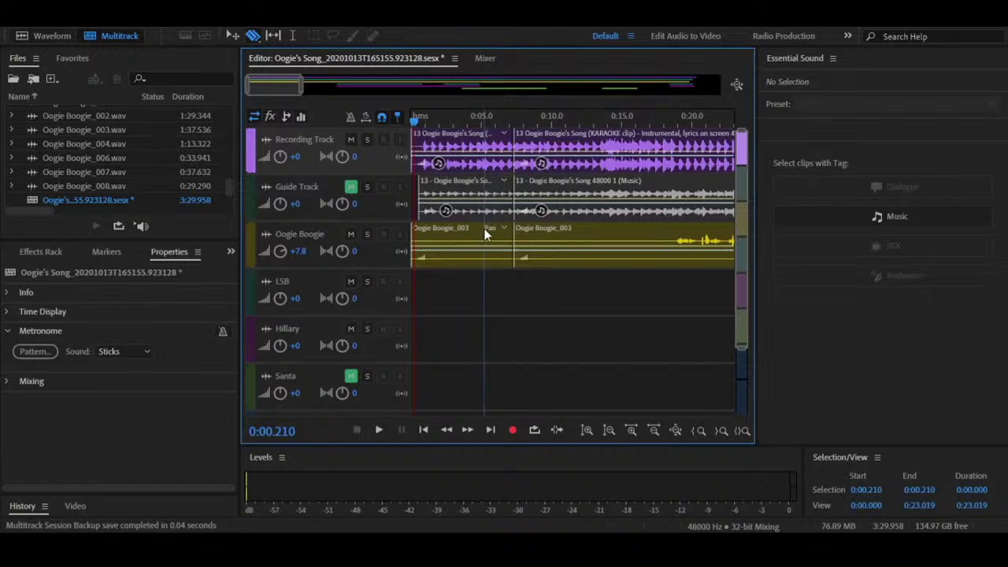
{"action": "key", "text": "ctrl+z"}
{"action": "left_click", "coordinate": [253, 37]}
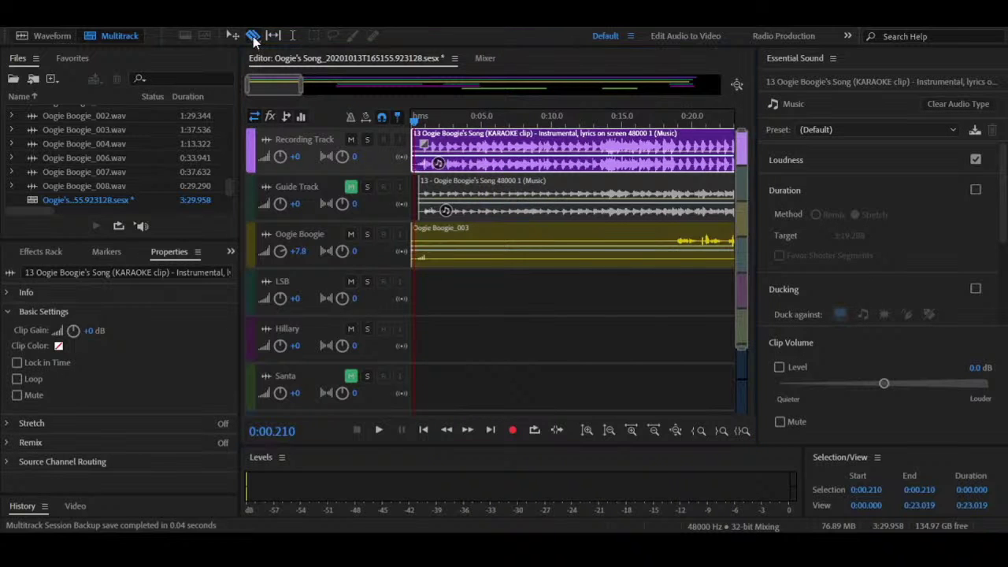
Step: Activate the Slip tool and select the Guide Track clip and the Oogie Boogie_003 clip in turn
{"action": "left_click", "coordinate": [272, 37]}
{"action": "left_click", "coordinate": [499, 193]}
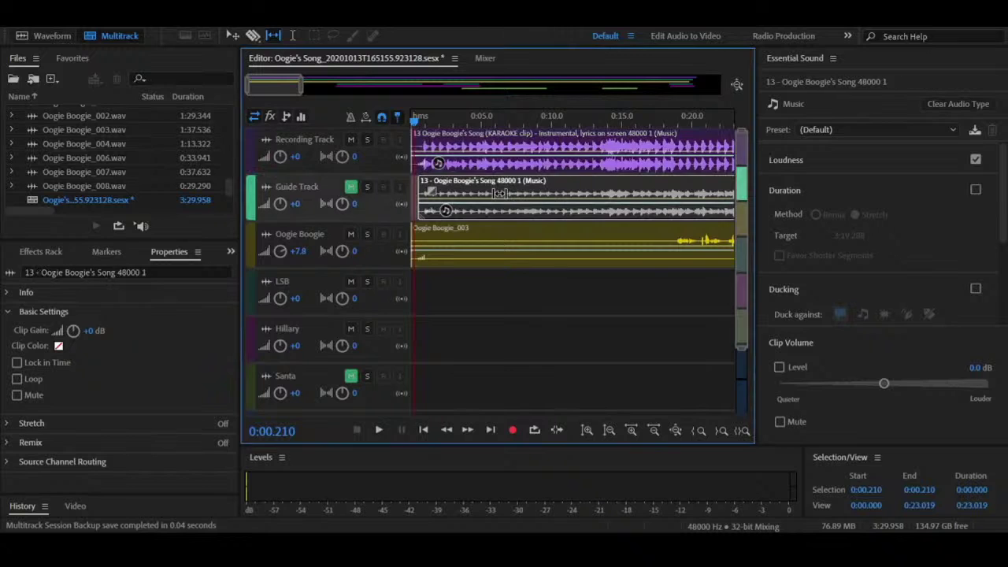
{"action": "left_click", "coordinate": [526, 236]}
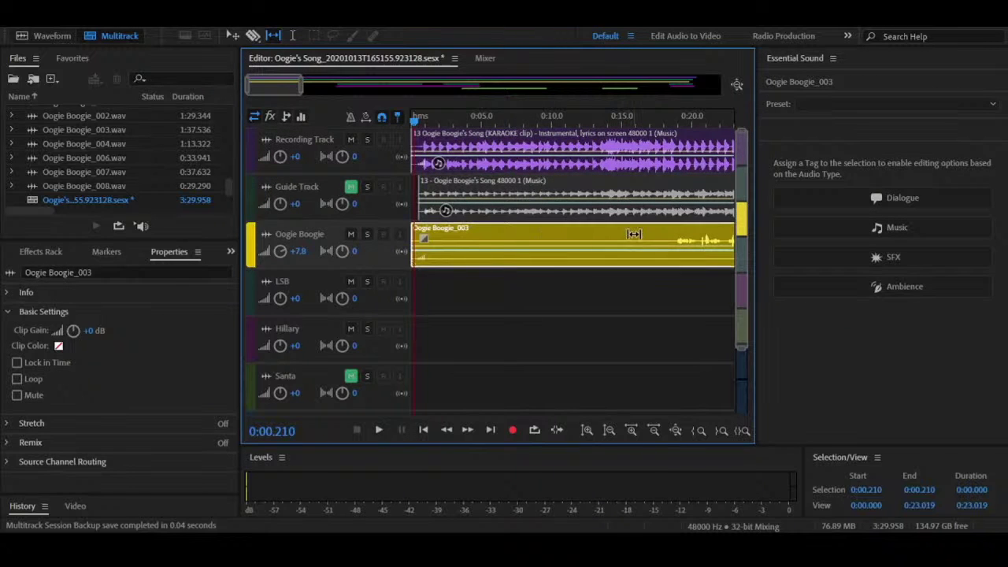
Step: Split the Oogie Boogie_003 clip at about 0:18 and 0:20 with the Razor tool, and select the short middle piece
{"action": "key", "text": "r"}
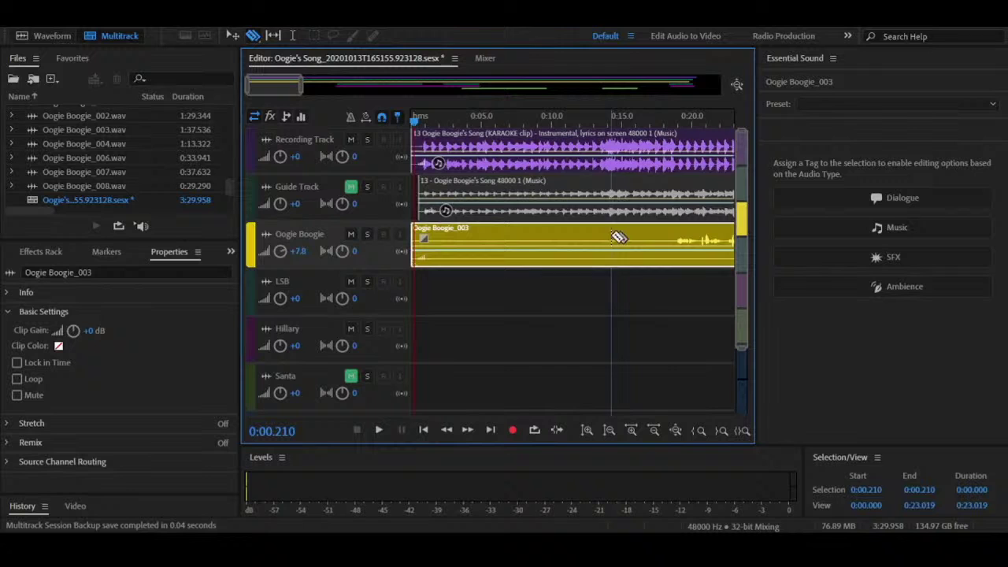
{"action": "left_click", "coordinate": [666, 239]}
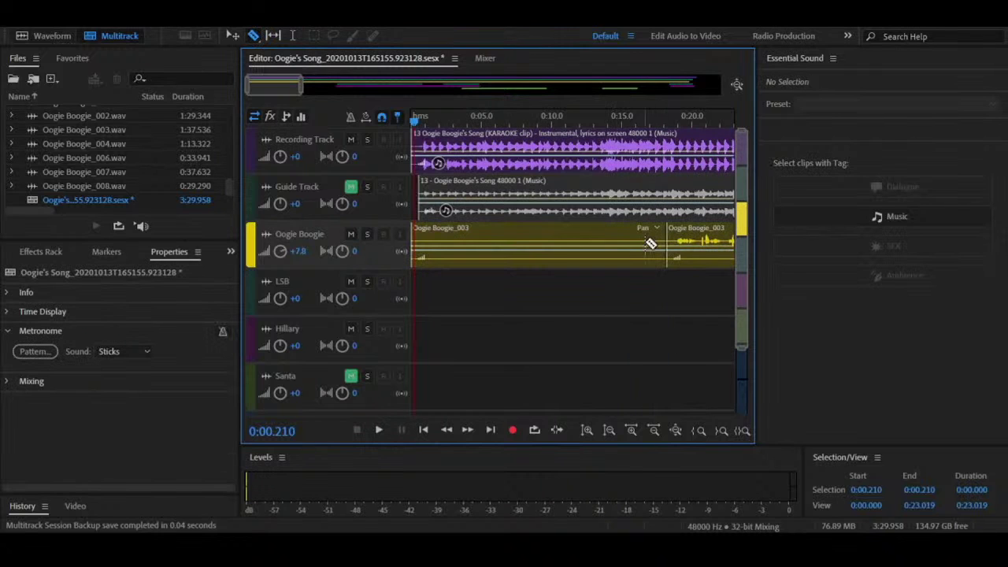
{"action": "left_click", "coordinate": [698, 239]}
{"action": "key", "text": "v"}
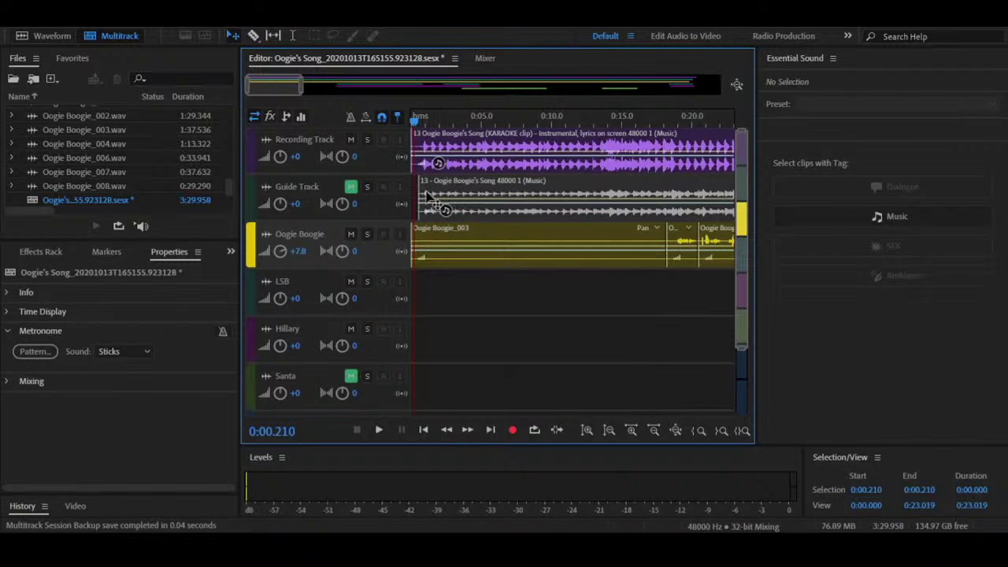
{"action": "key", "text": "t"}
{"action": "left_click", "coordinate": [674, 237]}
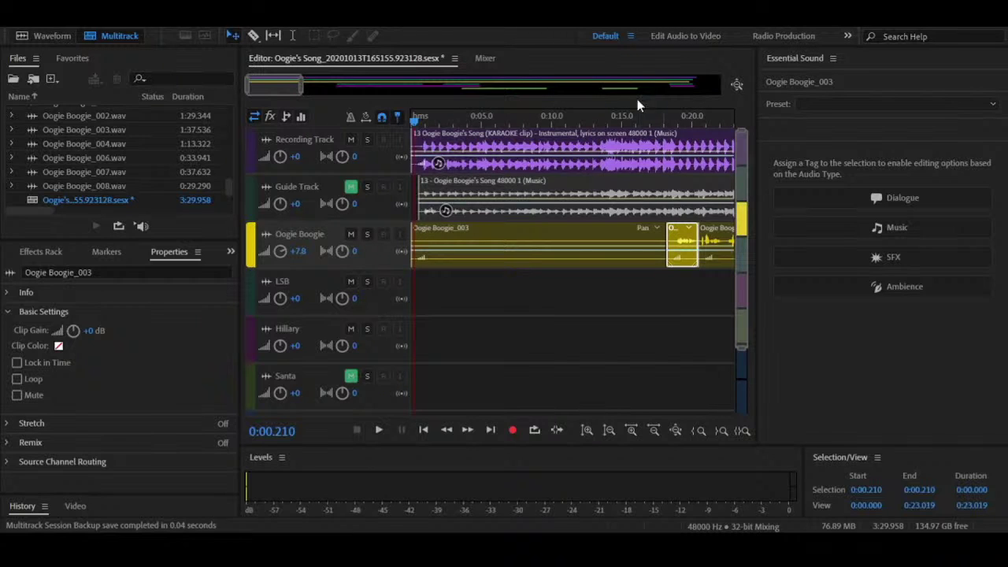
Step: Look through the session's list of audio files and the drives in the Media Browser
{"action": "left_click", "coordinate": [91, 160]}
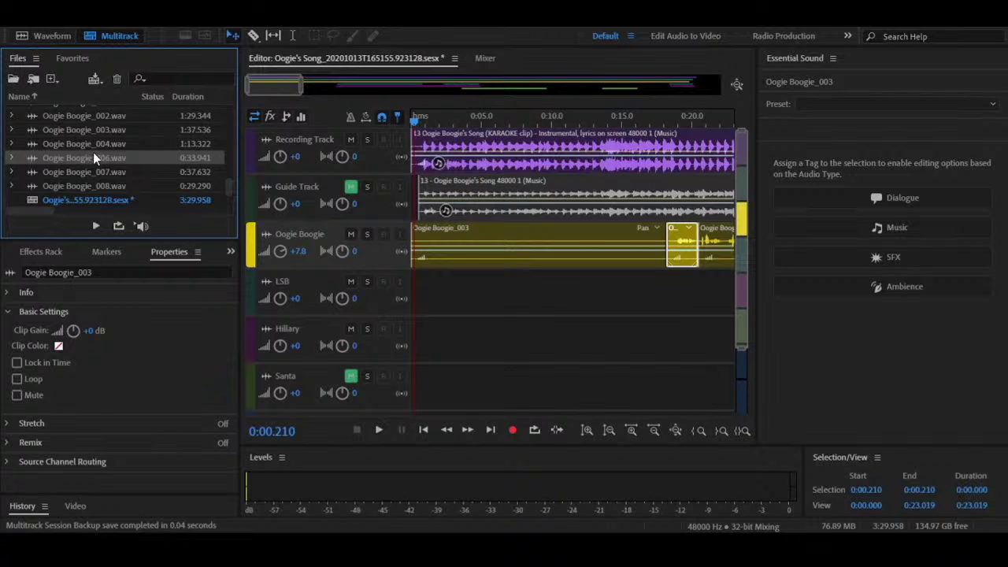
{"action": "scroll", "coordinate": [91, 149], "scroll_direction": "up", "scroll_amount": 5}
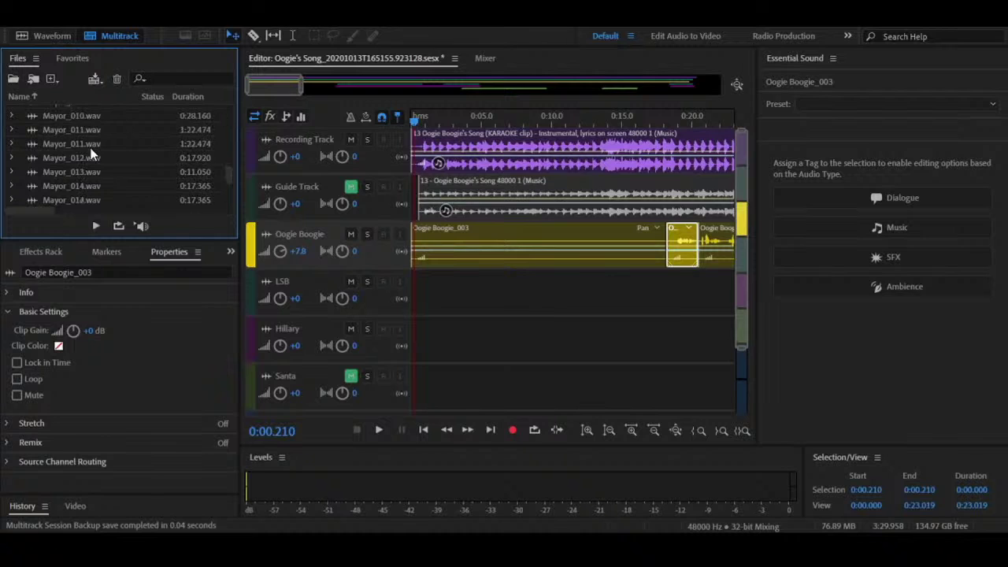
{"action": "scroll", "coordinate": [89, 147], "scroll_direction": "down", "scroll_amount": 3}
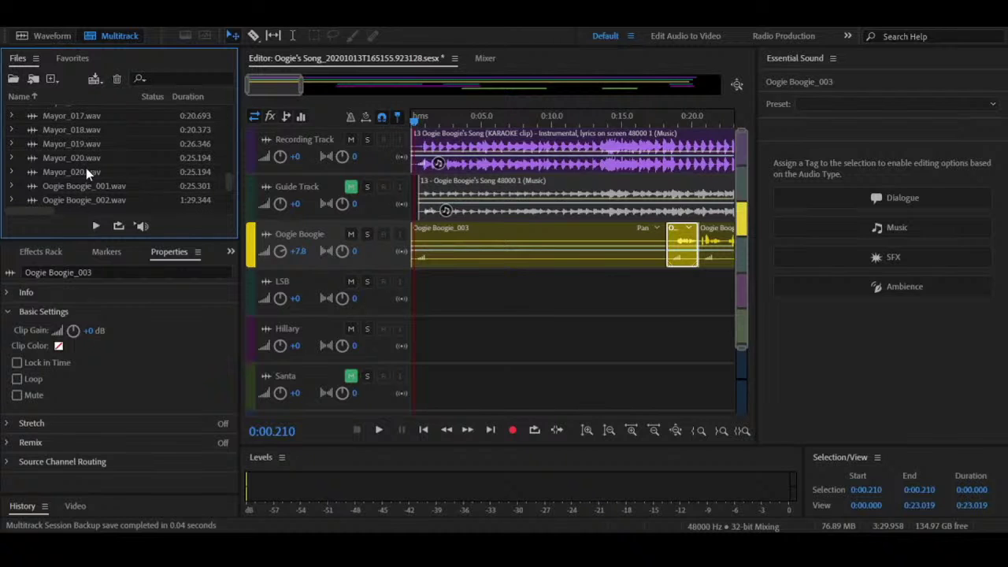
{"action": "scroll", "coordinate": [86, 162], "scroll_direction": "down", "scroll_amount": 3}
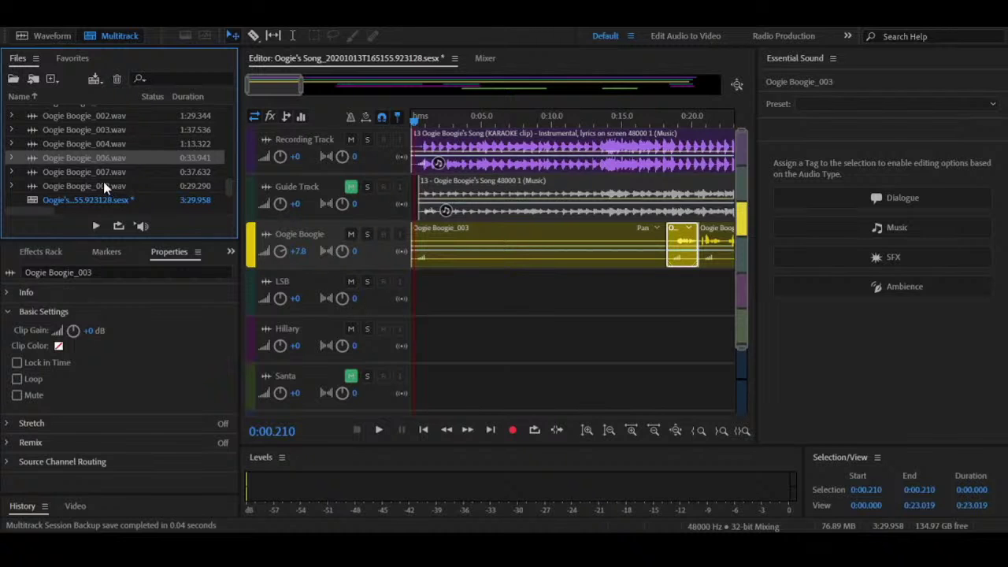
{"action": "scroll", "coordinate": [96, 183], "scroll_direction": "down", "scroll_amount": 4}
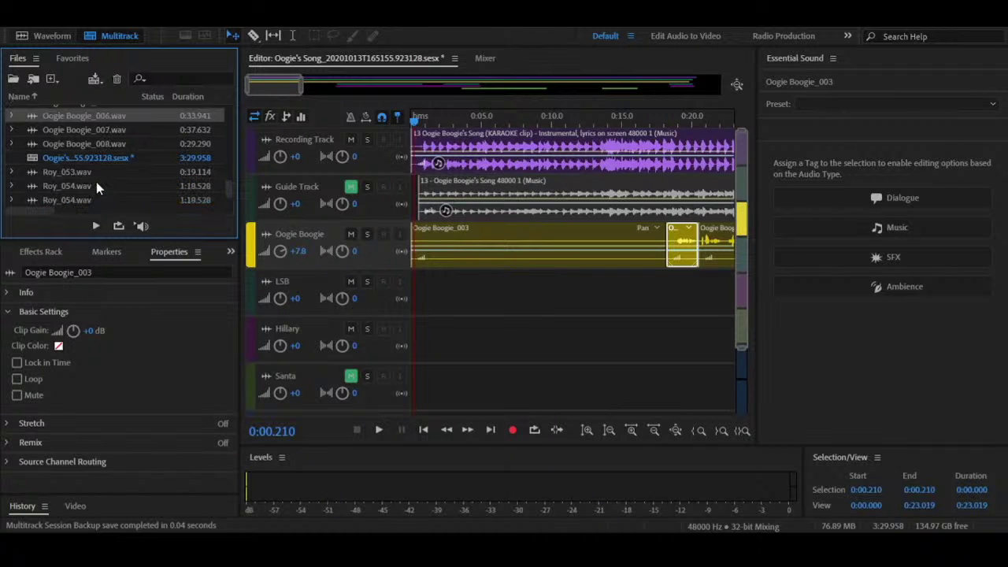
{"action": "scroll", "coordinate": [94, 186], "scroll_direction": "up", "scroll_amount": 5}
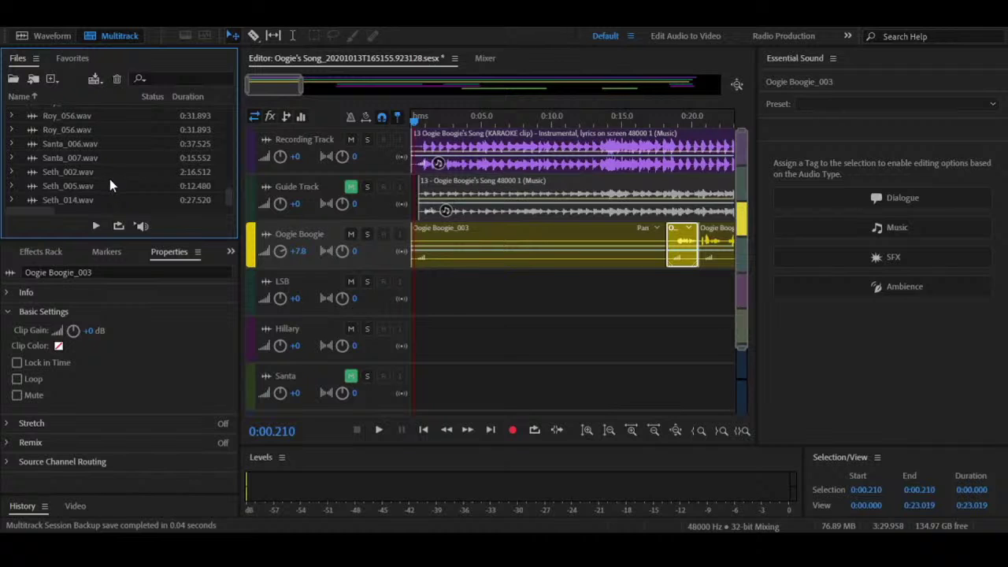
{"action": "scroll", "coordinate": [104, 181], "scroll_direction": "up", "scroll_amount": 1}
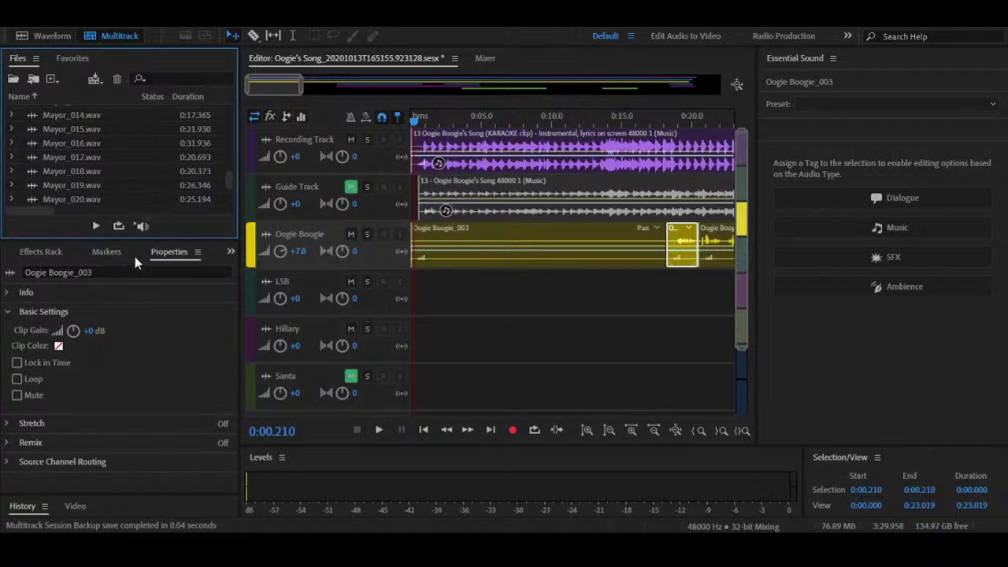
{"action": "left_click", "coordinate": [37, 253]}
{"action": "left_click", "coordinate": [17, 255]}
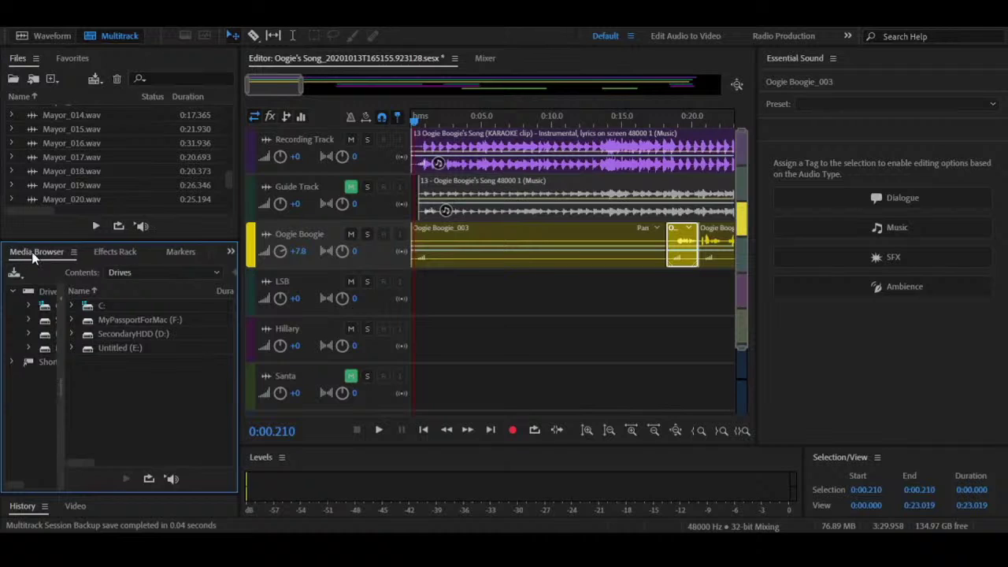
Step: Examine the Effects Rack for the Oogie Boogie track, comparing Clip Effects with Track Effects
{"action": "left_click", "coordinate": [112, 253]}
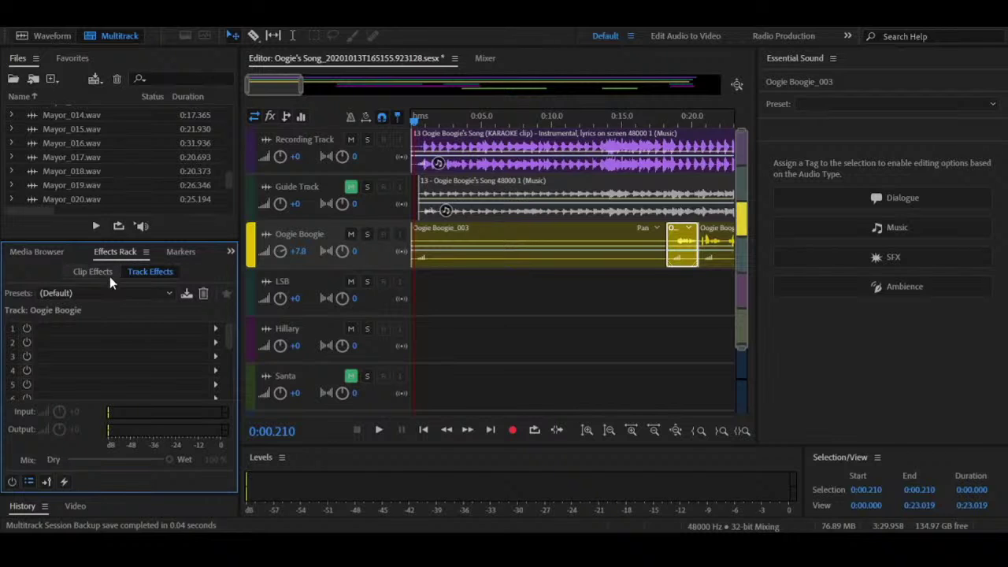
{"action": "left_click", "coordinate": [108, 273]}
{"action": "left_click", "coordinate": [136, 273]}
{"action": "left_click", "coordinate": [115, 272]}
{"action": "left_click", "coordinate": [137, 273]}
{"action": "left_click", "coordinate": [133, 271]}
{"action": "left_click", "coordinate": [106, 271]}
{"action": "left_click", "coordinate": [138, 274]}
Step: View the session's markers and the selected Oogie Boogie_003 clip's properties, collapsing the Basic Settings section
{"action": "left_click", "coordinate": [175, 252]}
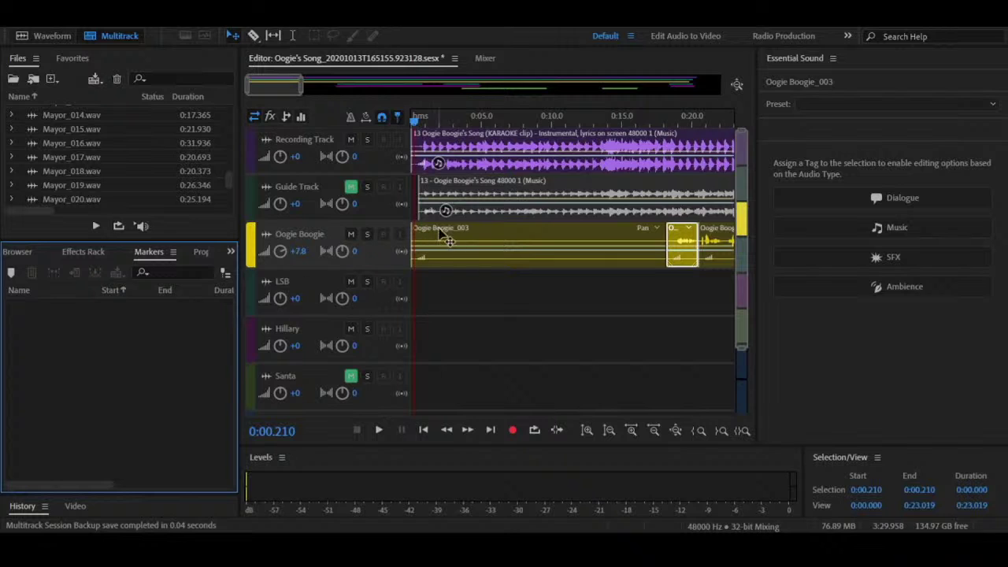
{"action": "left_click", "coordinate": [201, 252]}
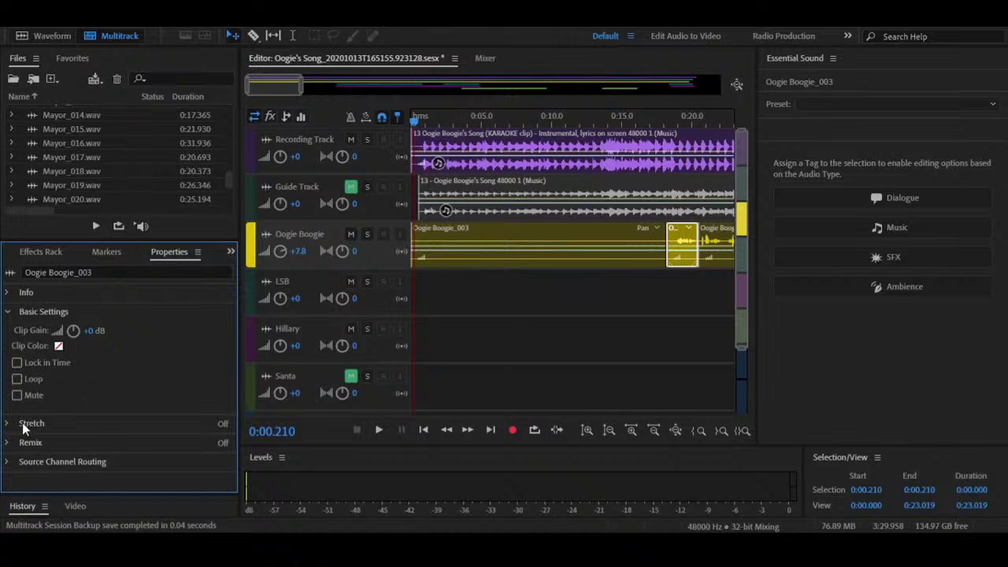
{"action": "left_click", "coordinate": [31, 466]}
{"action": "left_click", "coordinate": [41, 371]}
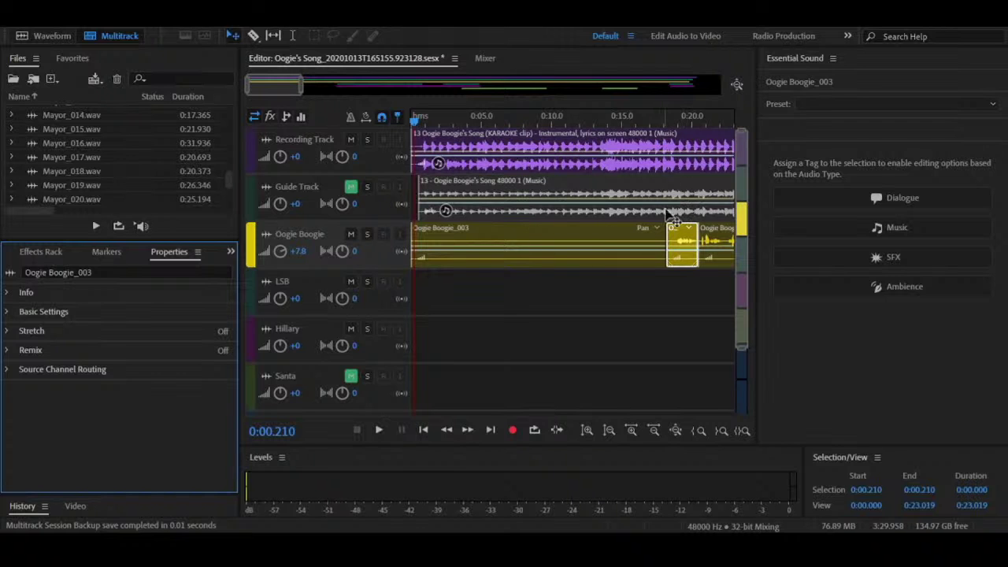
Step: Widen the visible time range to about 35 seconds and examine the karaoke clip's Essential Sound settings
{"action": "mouse_move", "coordinate": [302, 89]}
{"action": "left_mouse_down"}
{"action": "mouse_move", "coordinate": [728, 85]}
{"action": "mouse_move", "coordinate": [315, 90]}
{"action": "left_mouse_up"}
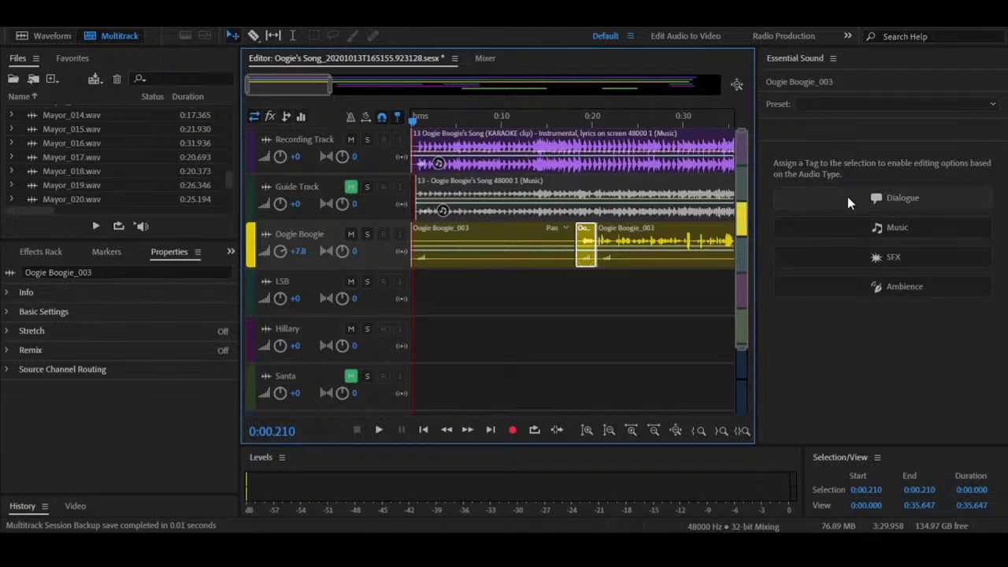
{"action": "left_click", "coordinate": [631, 152]}
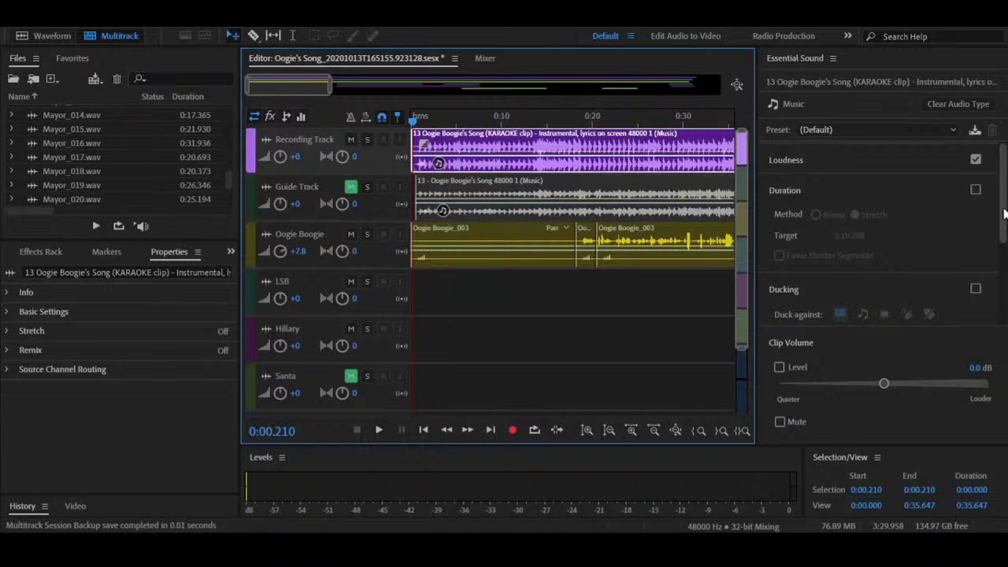
{"action": "mouse_move", "coordinate": [1003, 213]}
{"action": "left_mouse_down"}
{"action": "mouse_move", "coordinate": [1003, 276]}
{"action": "mouse_move", "coordinate": [1003, 213]}
{"action": "left_mouse_up"}
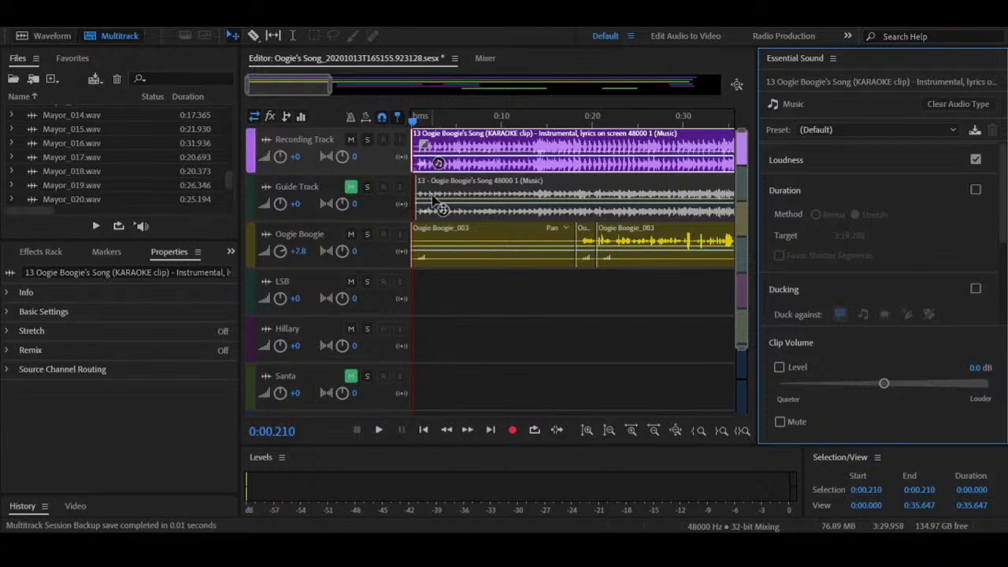
Step: Play the session from 0:02.360 to about 0:12 while watching the levels, and view the lower tracks
{"action": "left_click", "coordinate": [433, 122]}
{"action": "key", "text": "space"}
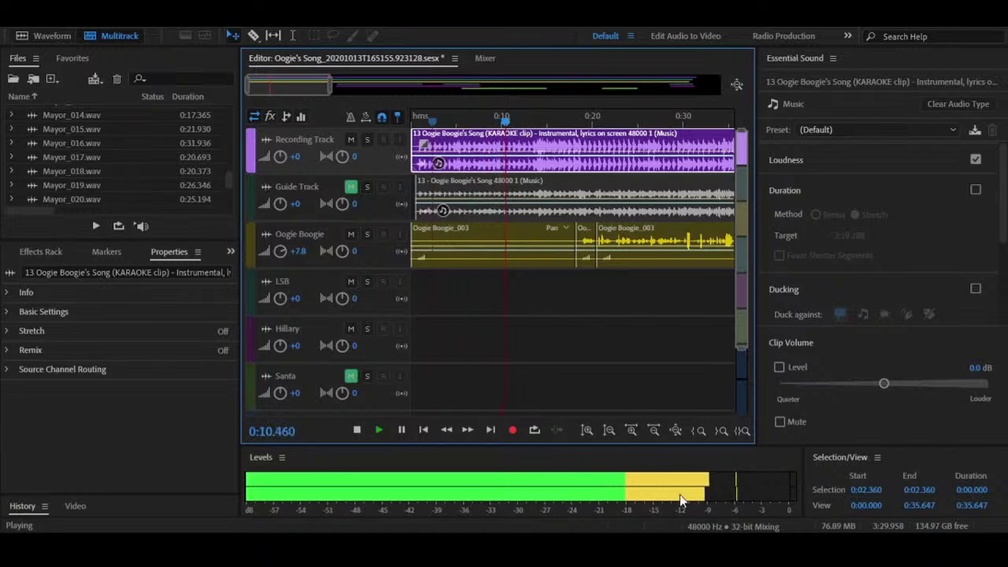
{"action": "key", "text": "space"}
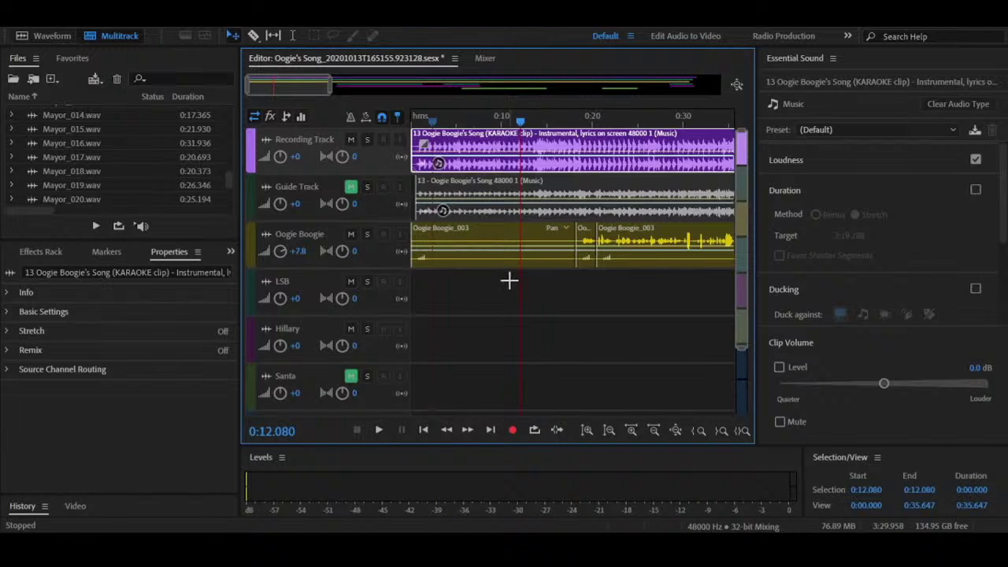
{"action": "scroll", "coordinate": [733, 245], "scroll_direction": "down", "scroll_amount": 4}
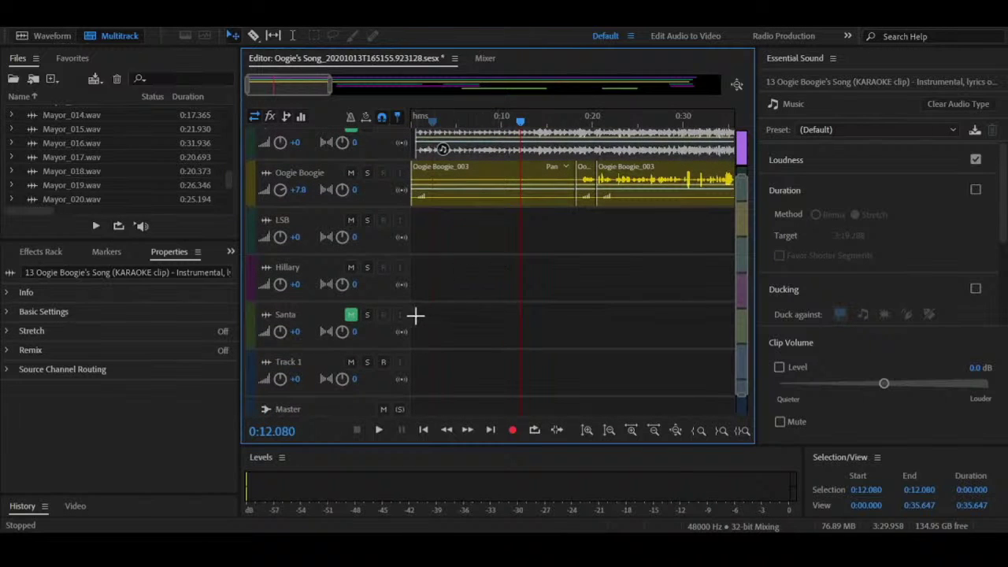
Step: Rename Track 1, the empty track below Santa, as Santa 2
{"action": "double_click", "coordinate": [294, 362]}
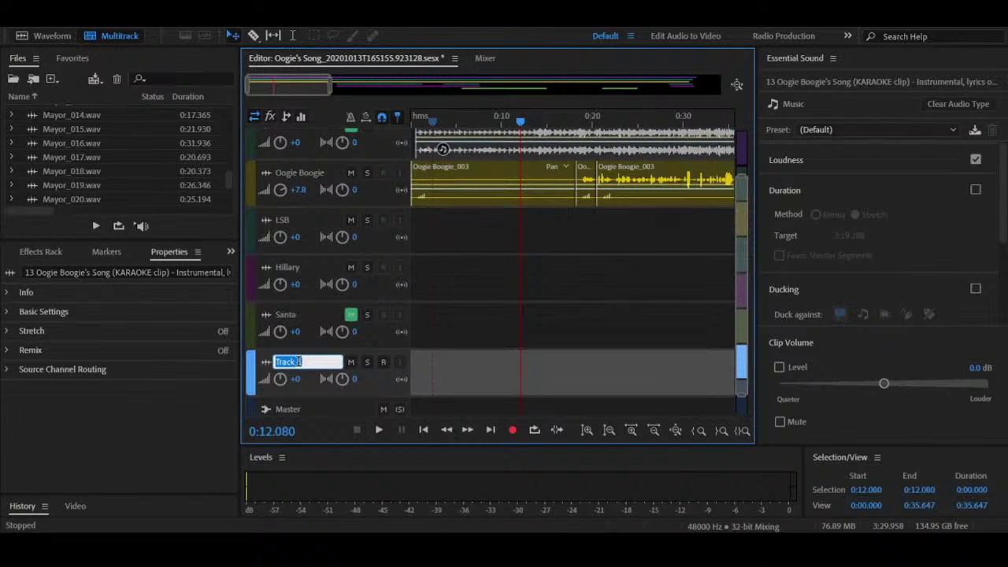
{"action": "type", "text": "sANT"}
{"action": "left_click", "coordinate": [490, 330]}
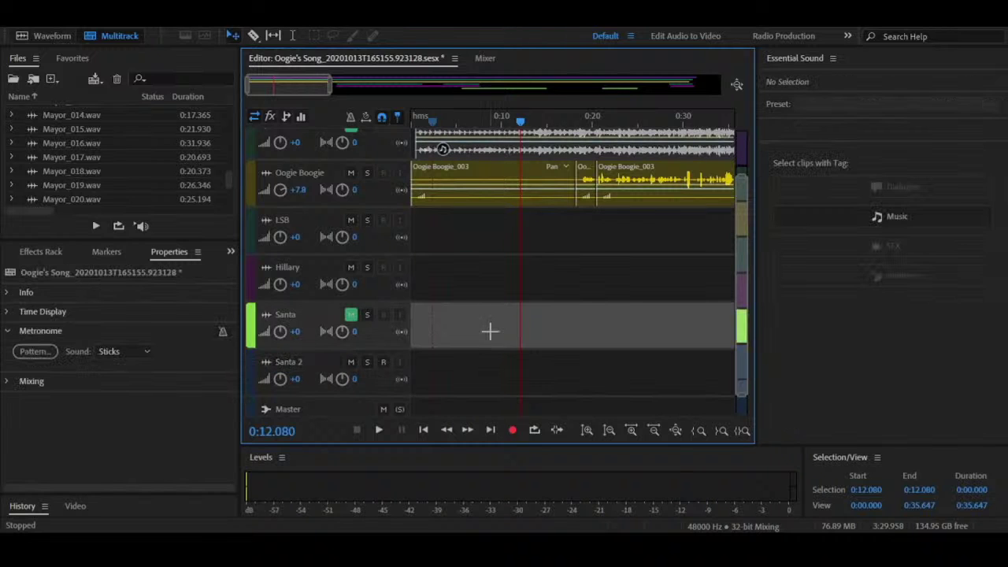
Step: Play the session from 1:35.227 to about 1:50 with the Santa track temporarily unmuted, muting it again at the end
{"action": "left_click_drag", "start_coordinate": [307, 85], "coordinate": [503, 82]}
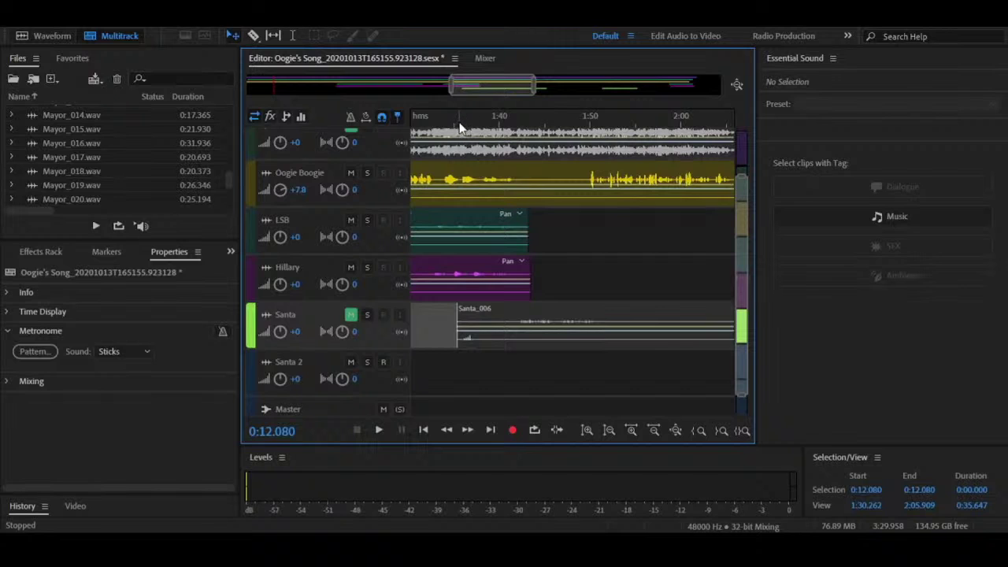
{"action": "left_click", "coordinate": [456, 124]}
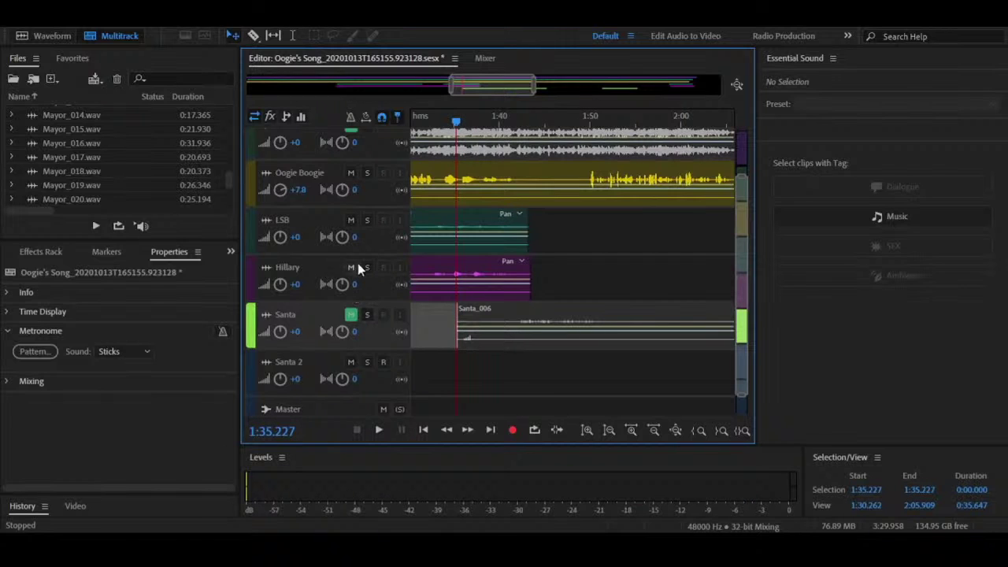
{"action": "left_click", "coordinate": [356, 317]}
{"action": "key", "text": "space"}
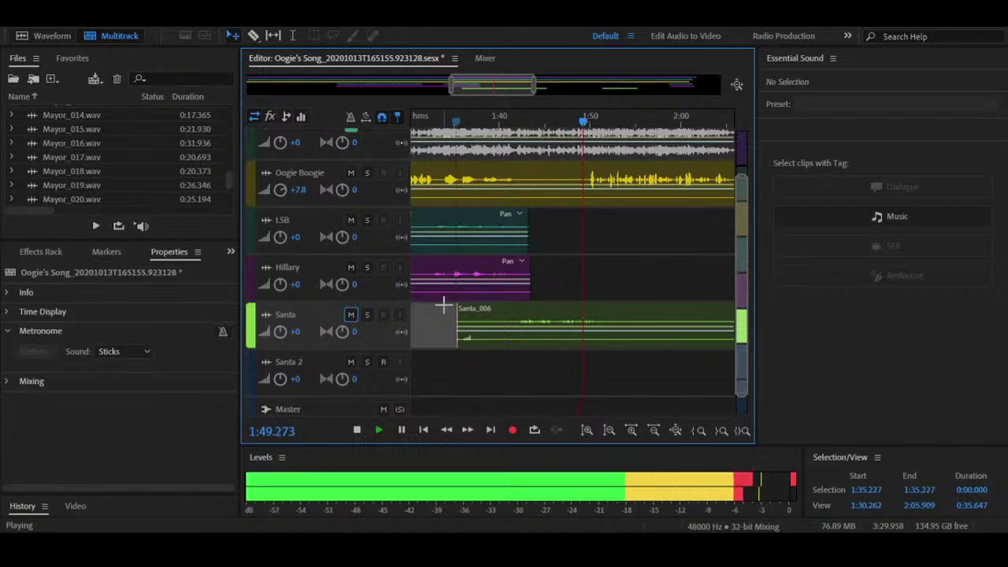
{"action": "key", "text": "space"}
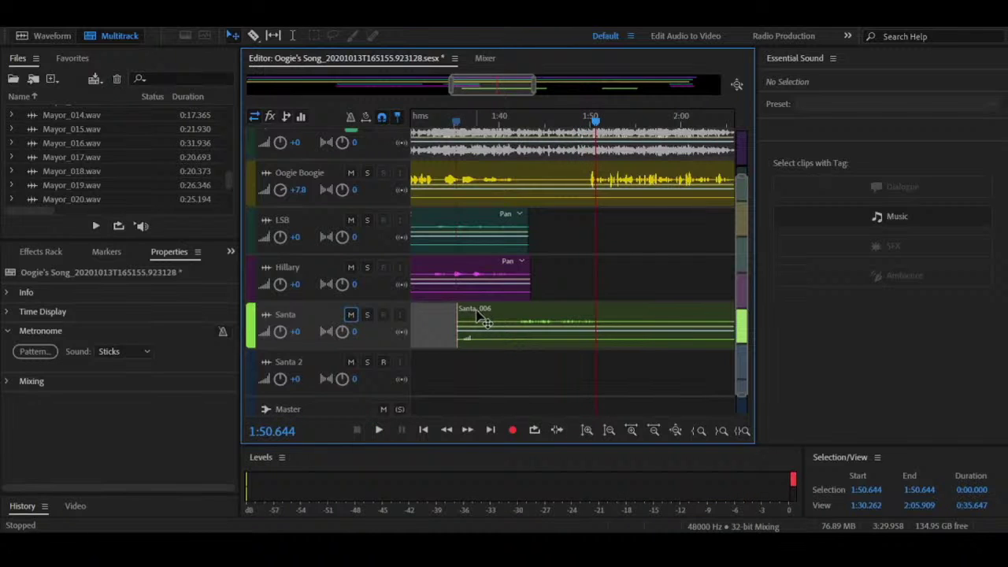
{"action": "left_click", "coordinate": [351, 315]}
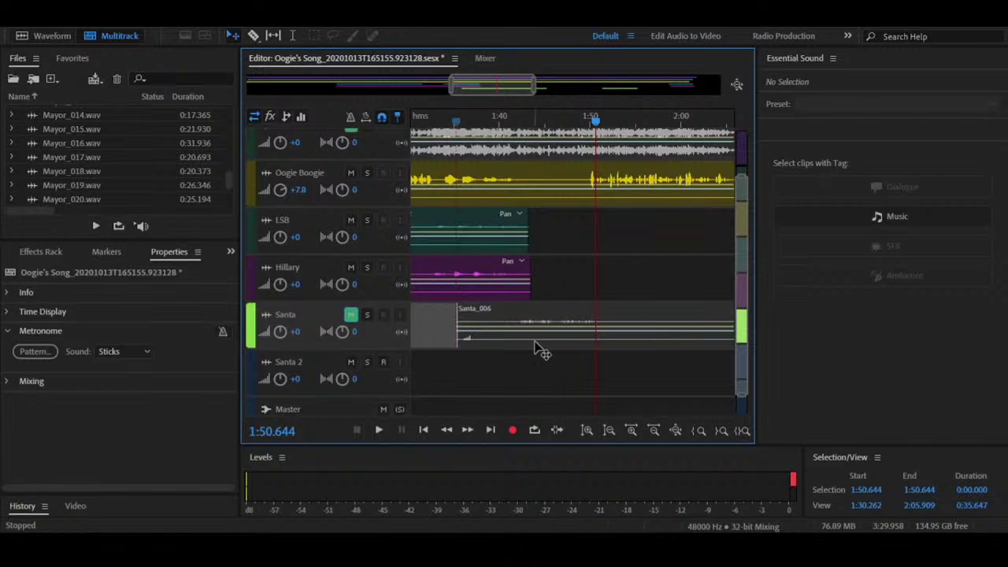
Step: Place the playhead at about 1:39.296 and unmute the Santa track
{"action": "scroll", "coordinate": [734, 298], "scroll_direction": "down", "scroll_amount": 2}
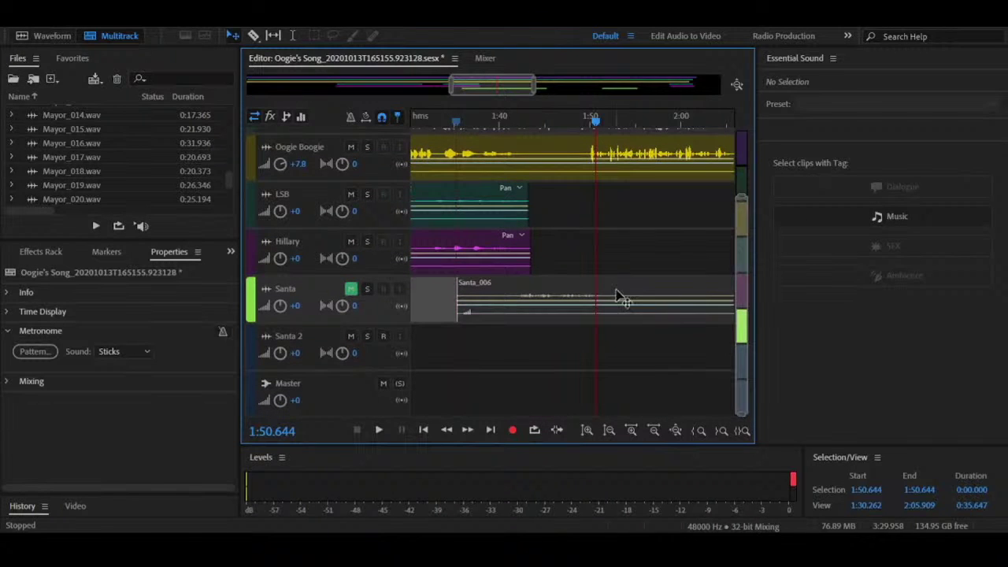
{"action": "left_click_drag", "start_coordinate": [507, 125], "coordinate": [494, 123]}
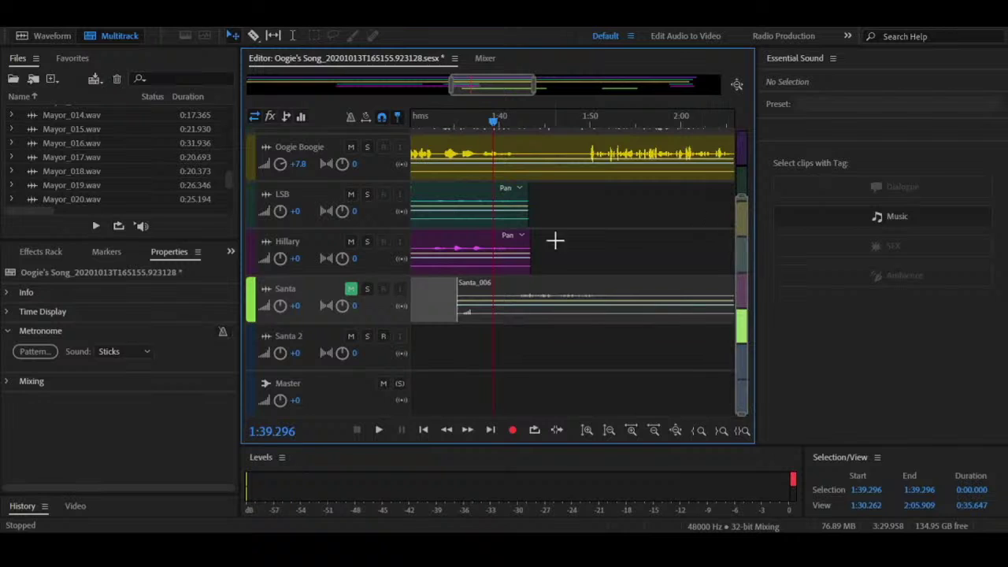
{"action": "left_click", "coordinate": [352, 290]}
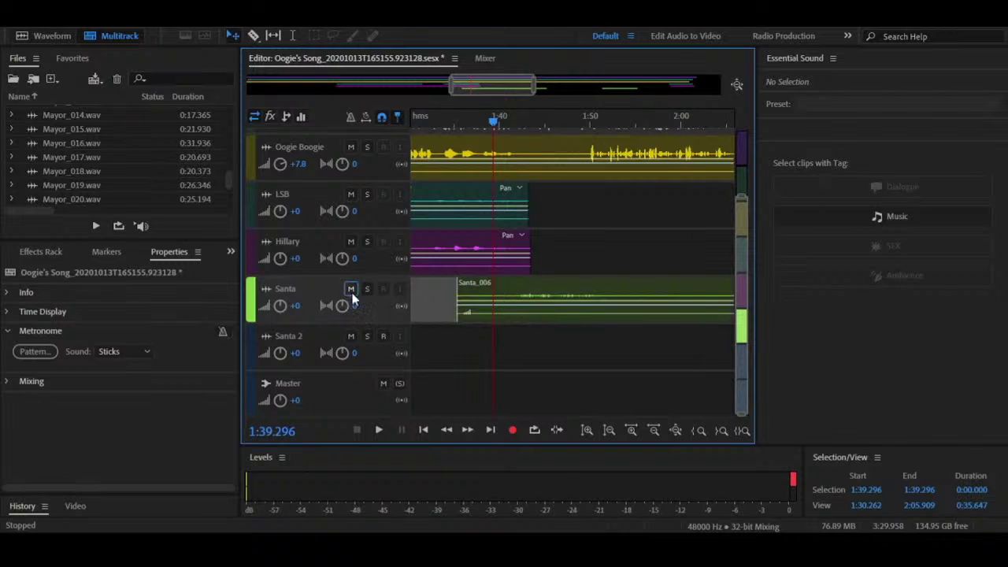
Step: Mute the Hillary and LSB tracks temporarily, restoring both to unmuted
{"action": "left_click", "coordinate": [351, 242]}
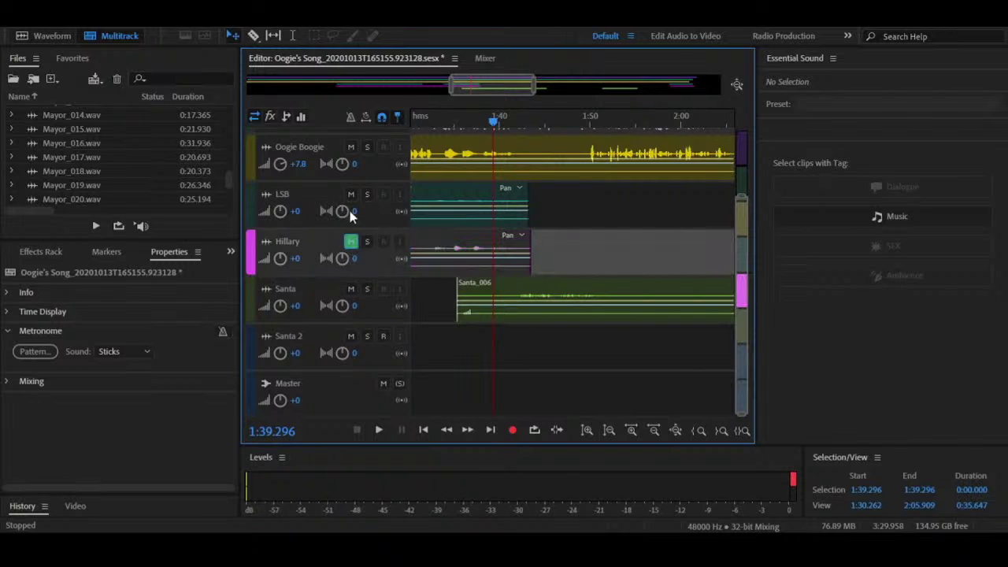
{"action": "left_click", "coordinate": [351, 194]}
{"action": "scroll", "coordinate": [709, 213], "scroll_direction": "up", "scroll_amount": 2}
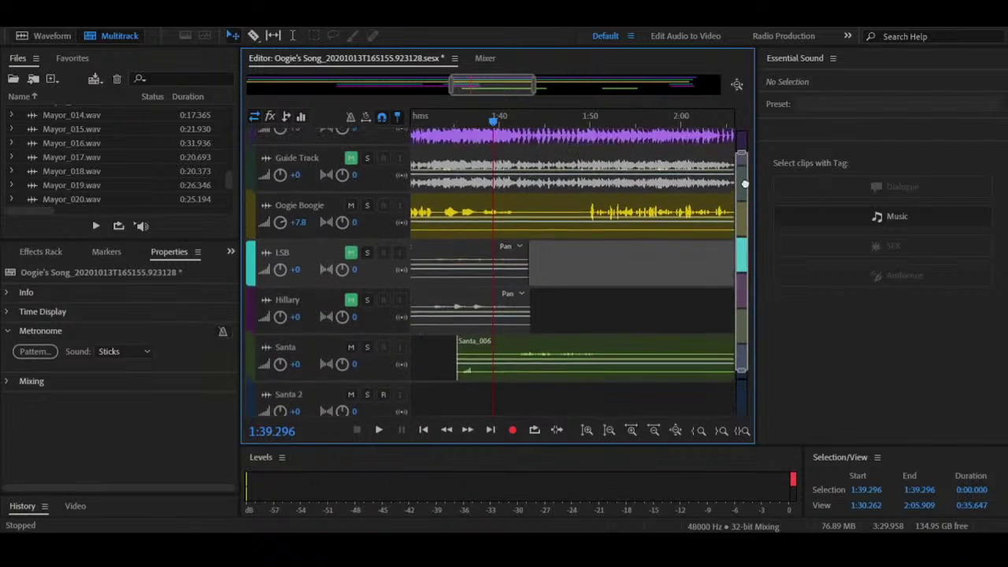
{"action": "left_click", "coordinate": [355, 252]}
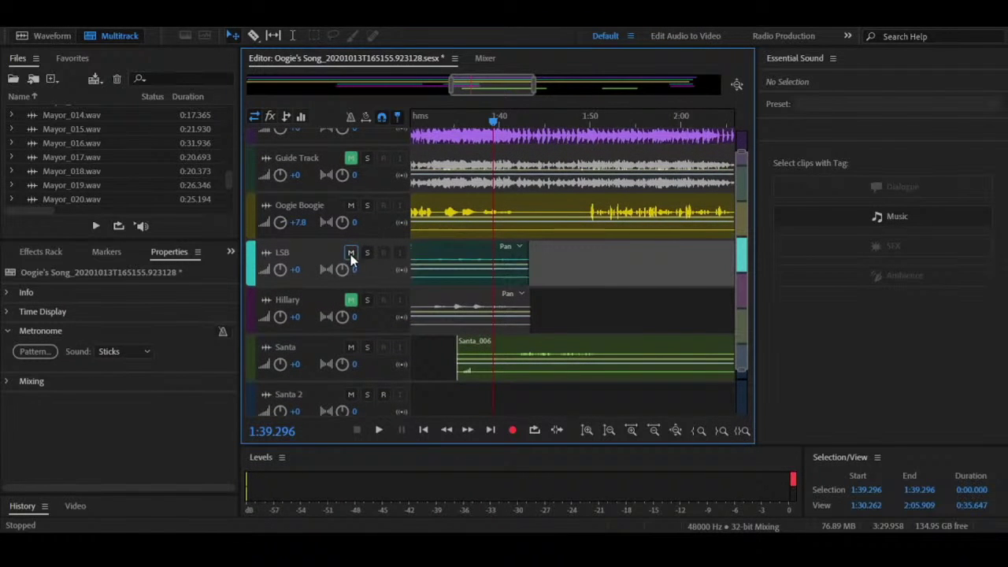
{"action": "left_click", "coordinate": [355, 299]}
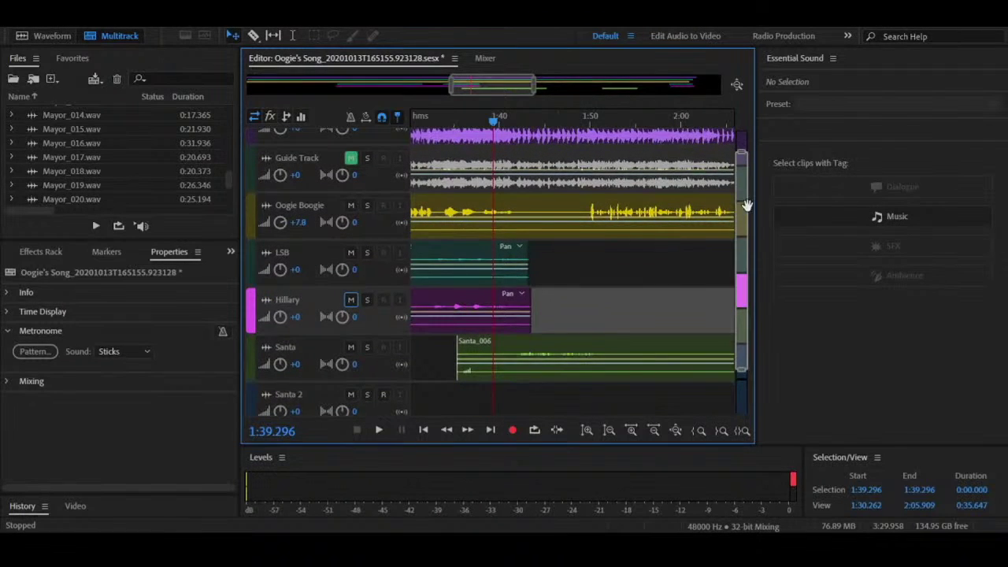
Step: Toggle mute on and off for the Oogie Boogie, LSB and Hillary tracks in turn
{"action": "mouse_move", "coordinate": [743, 202]}
{"action": "left_mouse_down"}
{"action": "mouse_move", "coordinate": [740, 183]}
{"action": "mouse_move", "coordinate": [738, 191]}
{"action": "left_mouse_up"}
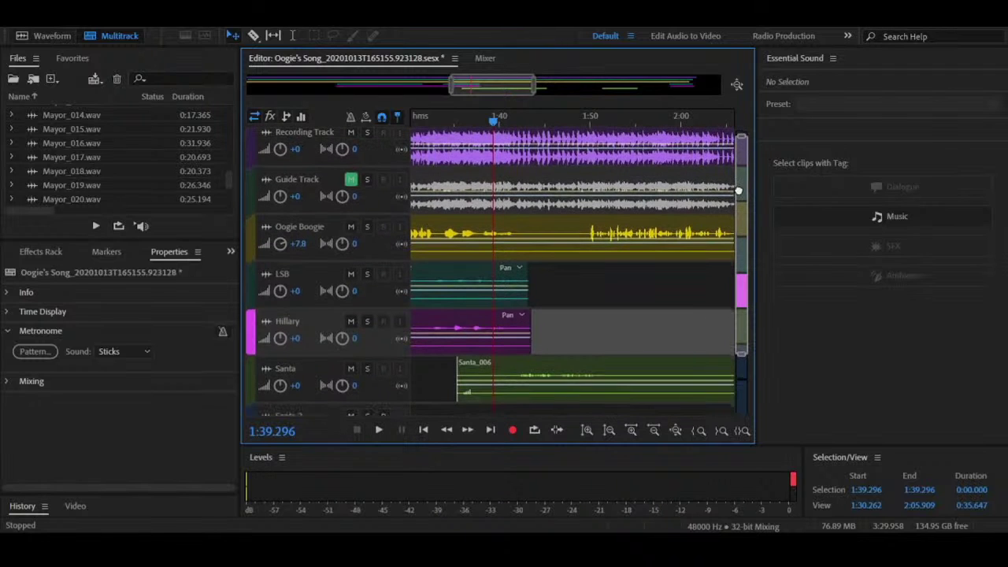
{"action": "left_click", "coordinate": [350, 227]}
{"action": "left_click", "coordinate": [350, 227]}
{"action": "left_click", "coordinate": [351, 274]}
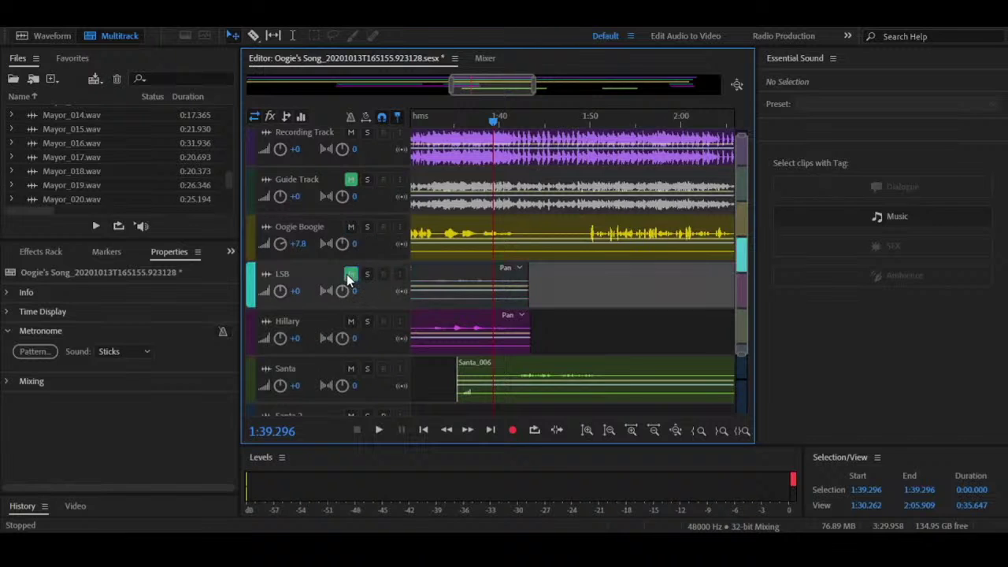
{"action": "left_click", "coordinate": [351, 322]}
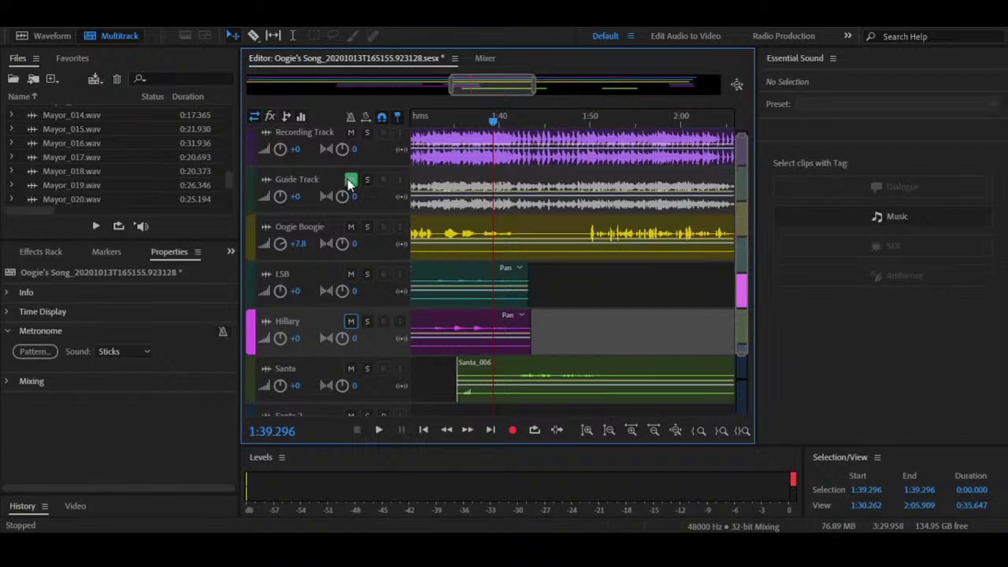
Step: Arm the Santa 2 track for recording
{"action": "scroll", "coordinate": [738, 169], "scroll_direction": "up", "scroll_amount": 1}
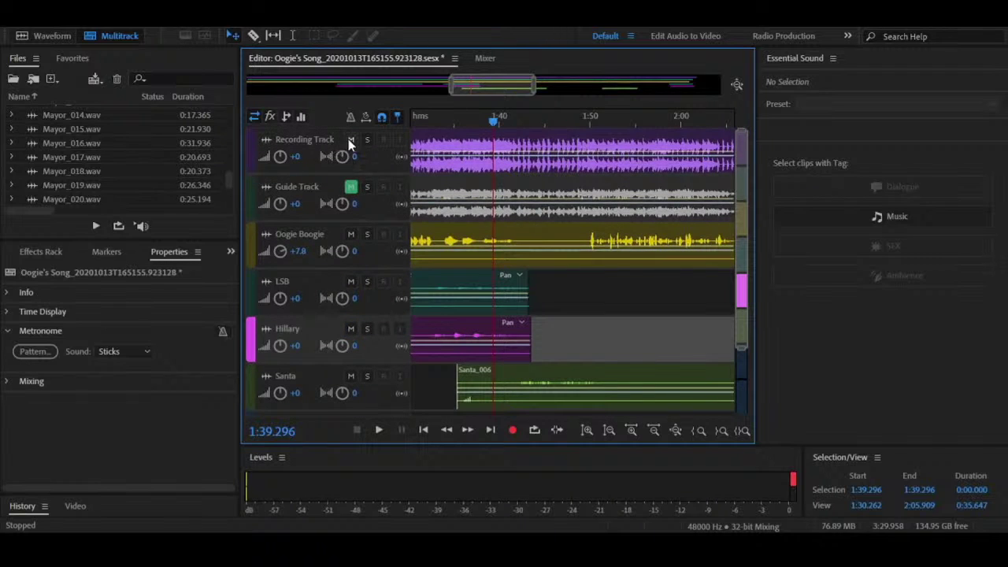
{"action": "left_click_drag", "start_coordinate": [738, 183], "coordinate": [754, 242]}
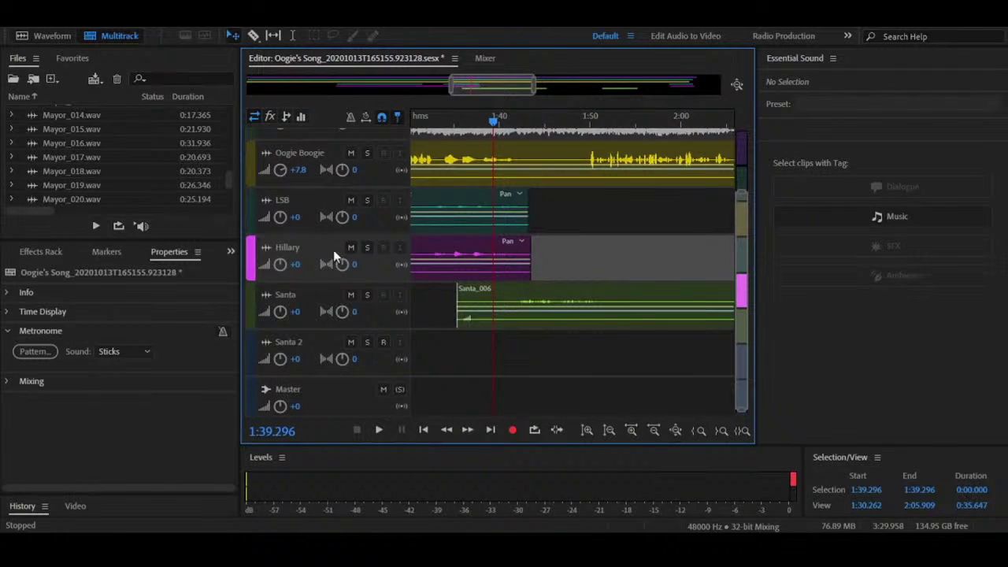
{"action": "left_click", "coordinate": [382, 300]}
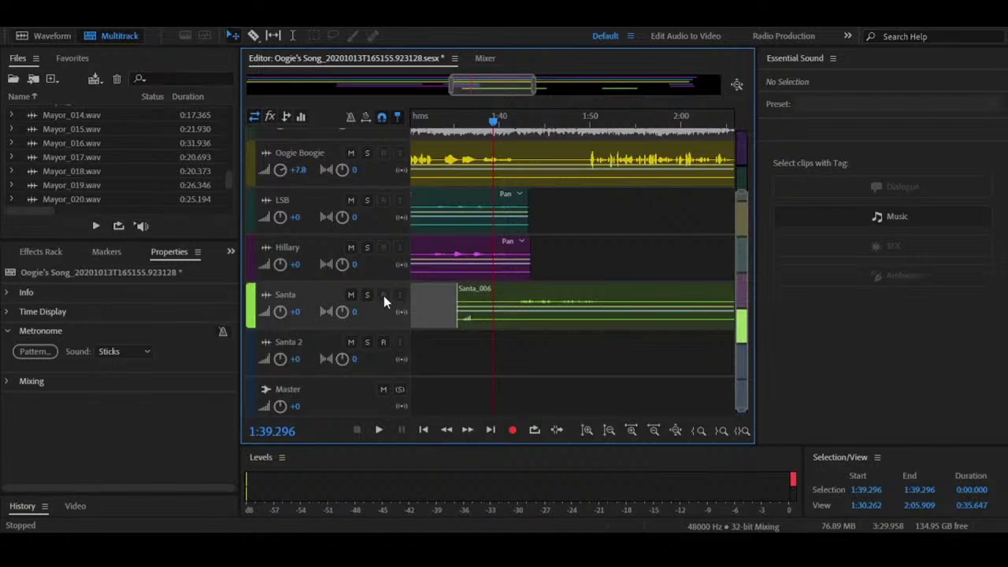
{"action": "left_click", "coordinate": [455, 350]}
{"action": "left_click", "coordinate": [383, 344]}
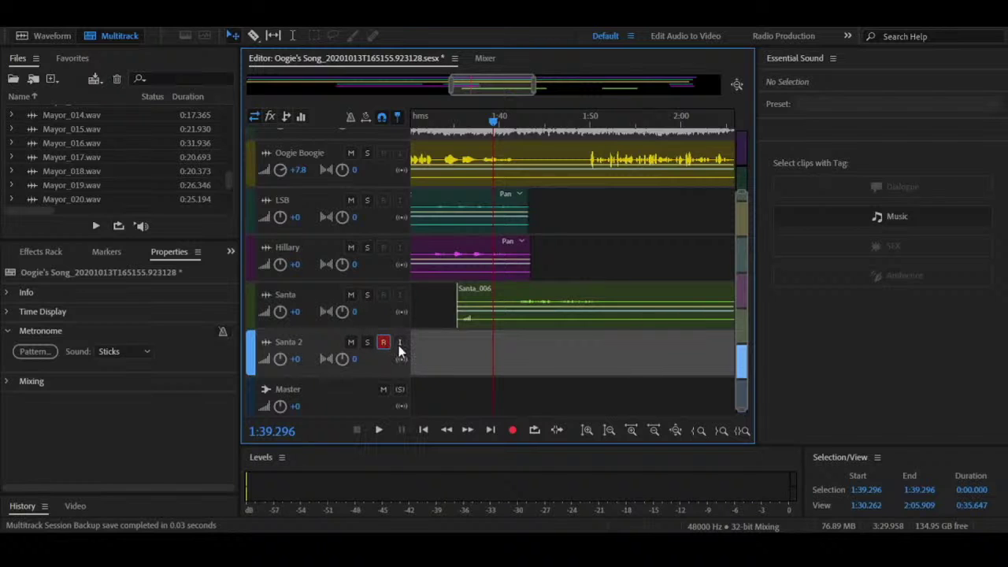
Step: Test input monitoring on the Santa 2 track while watching the levels, leaving monitoring switched off
{"action": "left_click", "coordinate": [399, 345]}
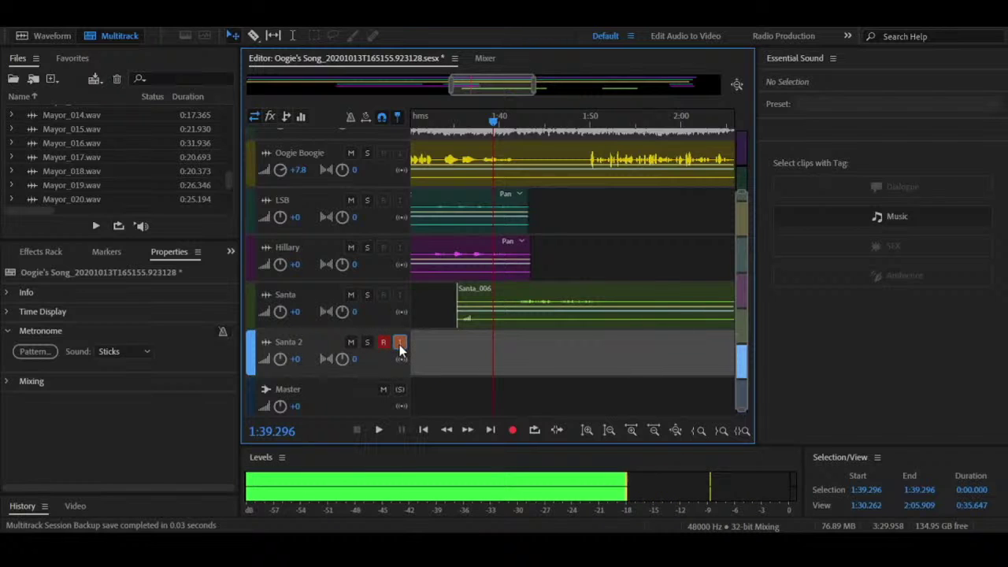
{"action": "left_click", "coordinate": [399, 345]}
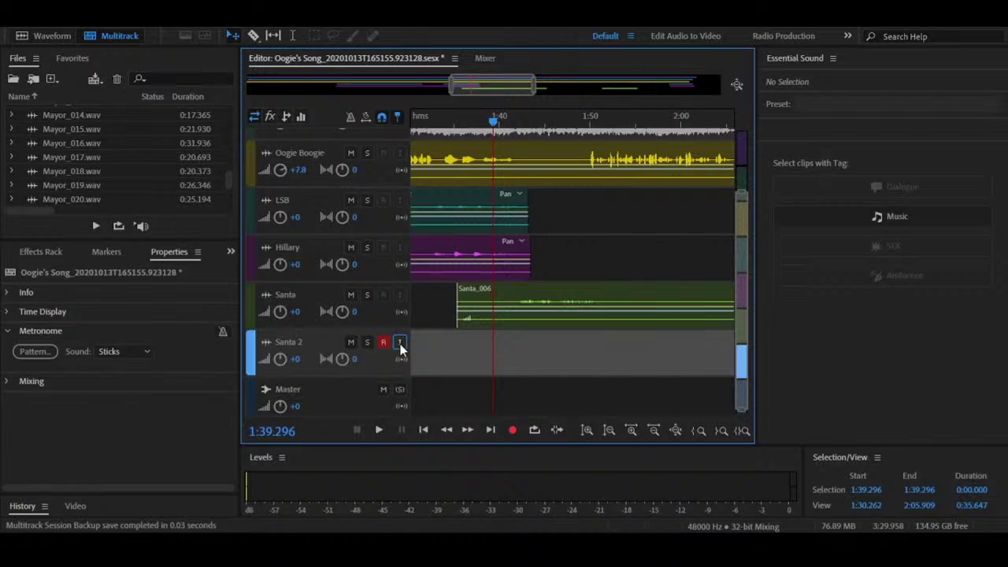
{"action": "left_click", "coordinate": [400, 343]}
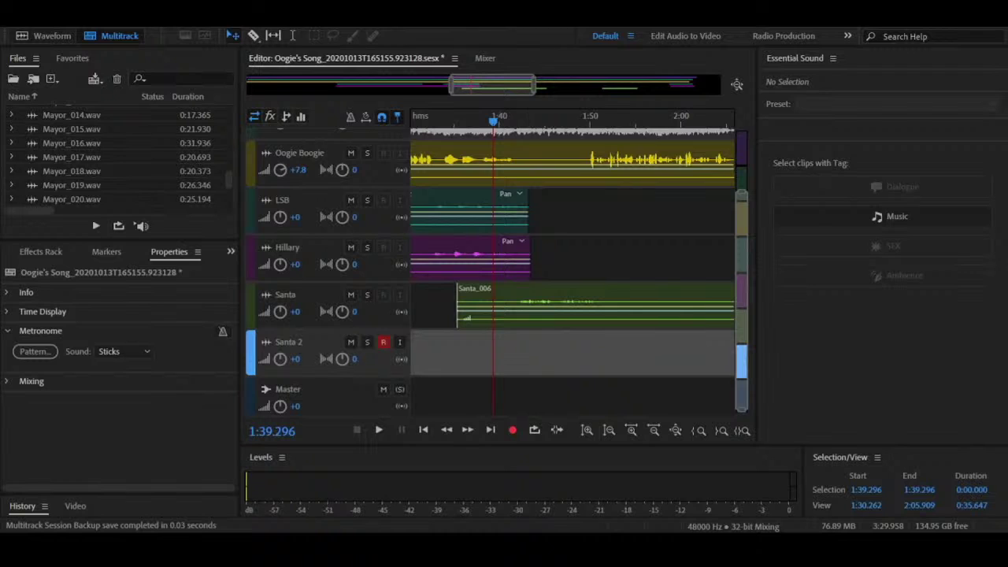
Step: Record a take on the Santa 2 track from 1:39.296 to about 1:53
{"action": "left_click", "coordinate": [512, 430]}
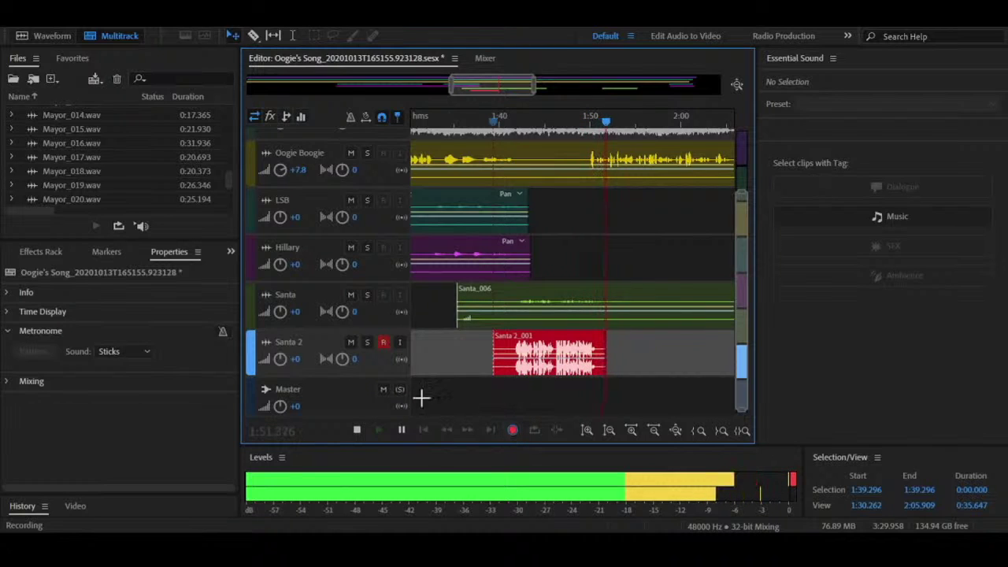
{"action": "left_click", "coordinate": [355, 432]}
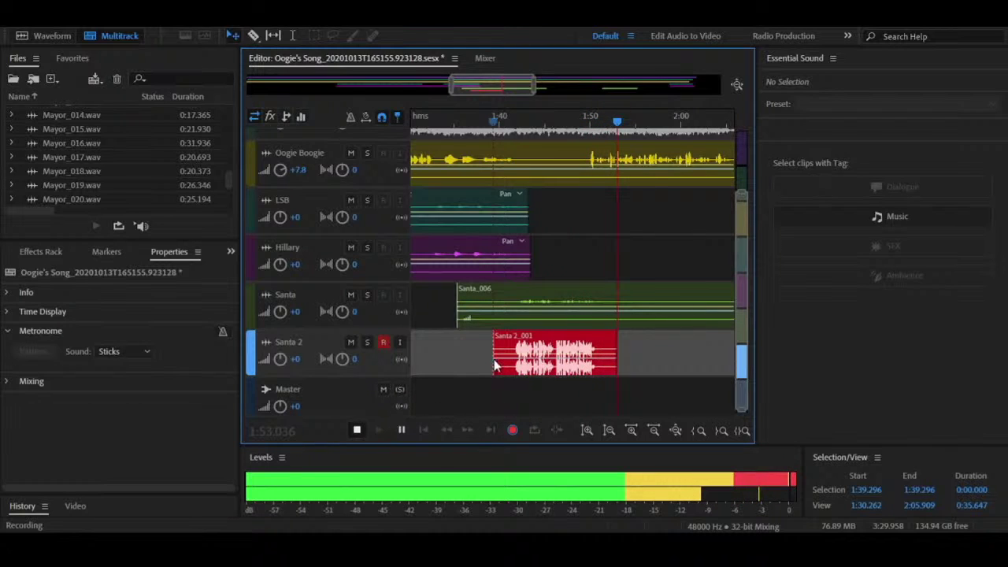
Step: Mute the Santa track and play back the new Santa 2 recording from 1:40.517 to about 1:50.7
{"action": "left_click", "coordinate": [351, 295]}
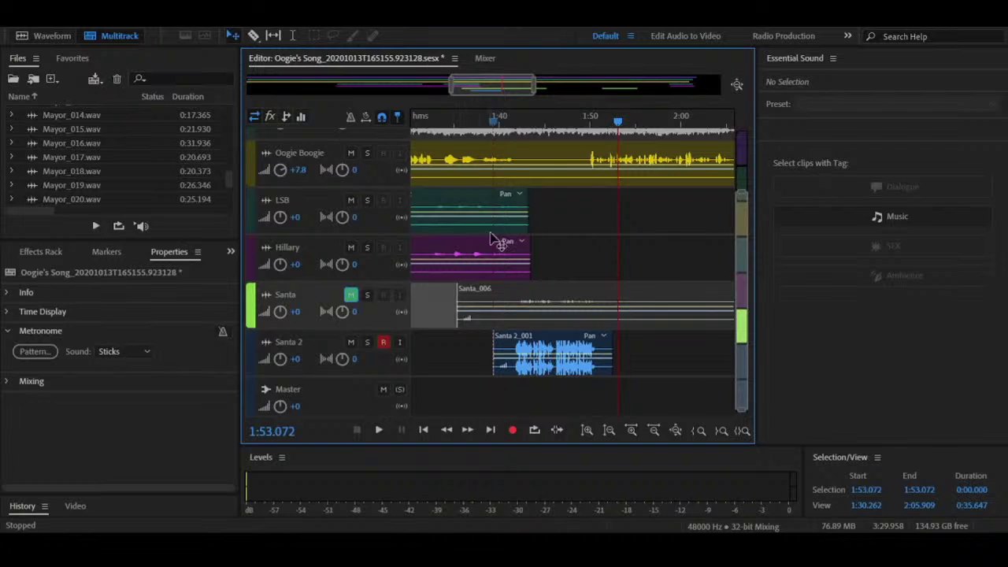
{"action": "left_click", "coordinate": [510, 123]}
{"action": "left_click", "coordinate": [505, 124]}
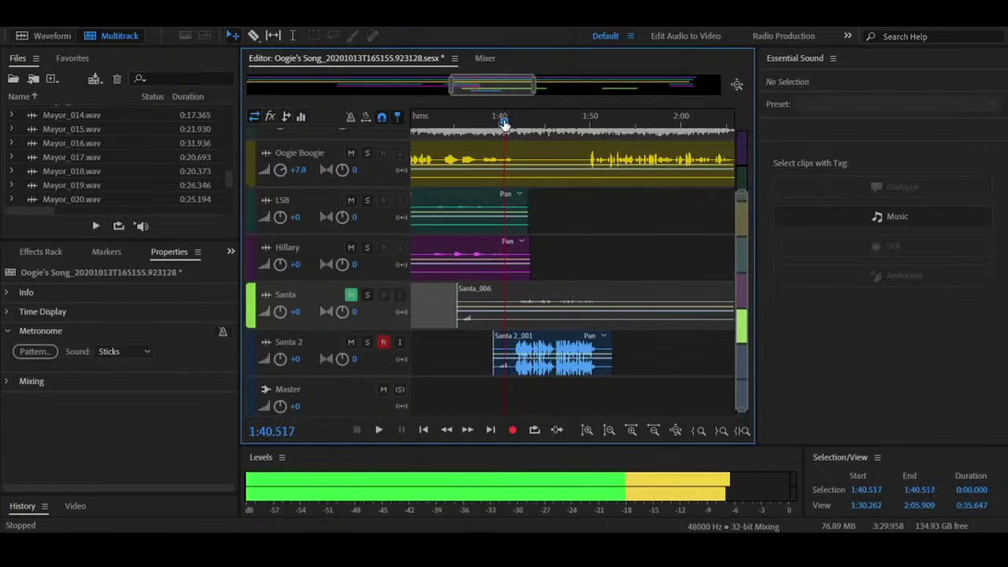
{"action": "key", "text": "space"}
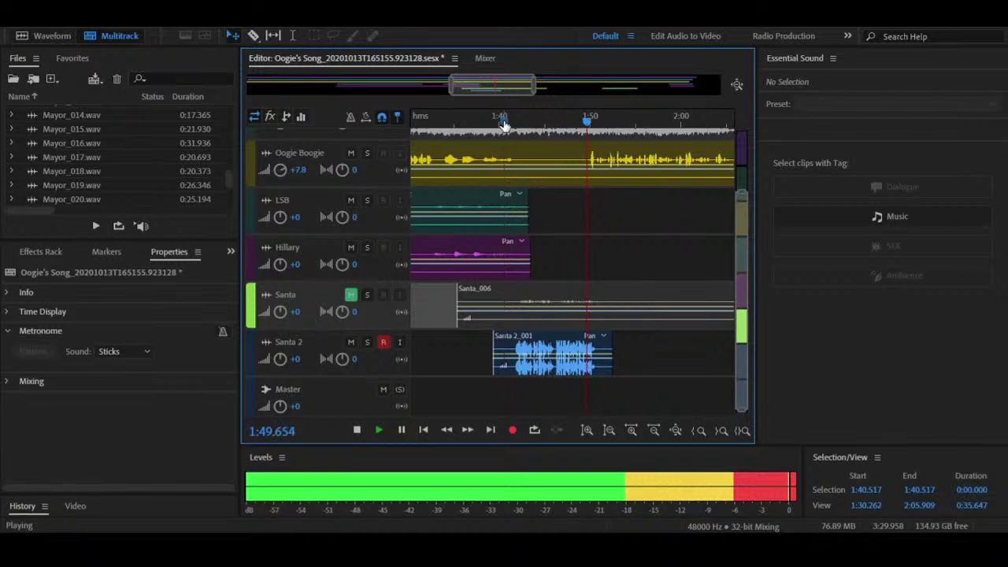
{"action": "key", "text": "space"}
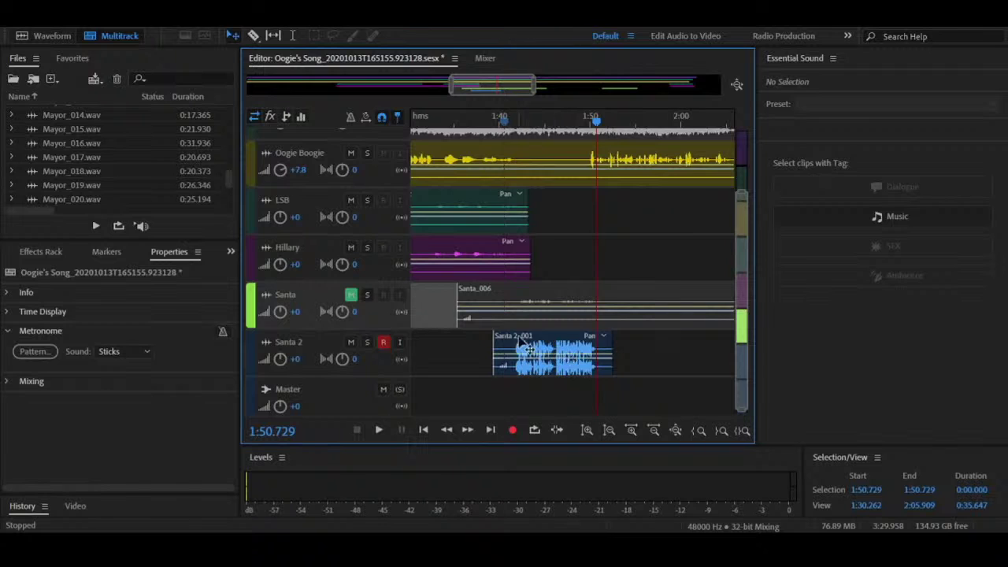
Step: Disarm the Santa 2 track and delete the clip recorded on it
{"action": "left_click", "coordinate": [383, 342]}
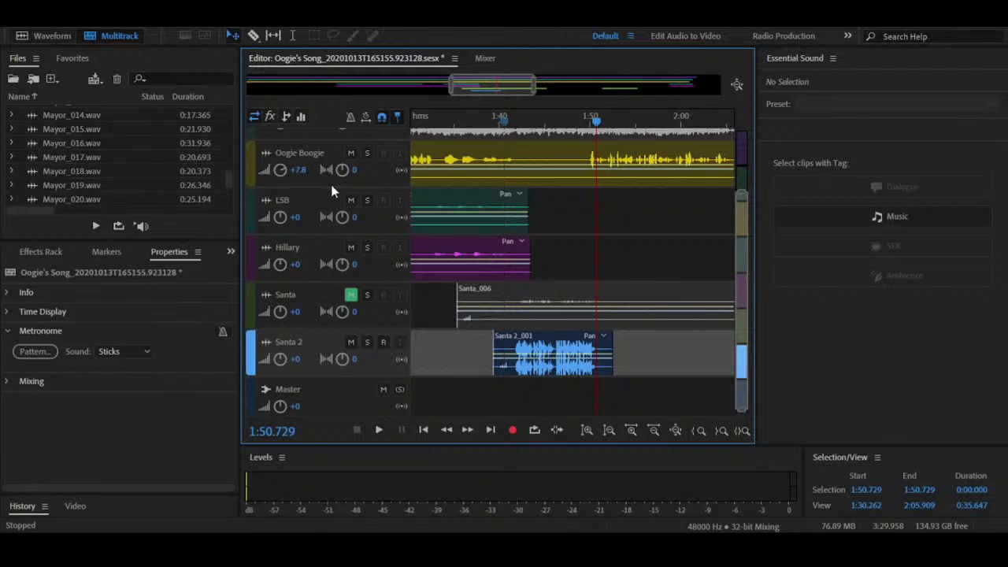
{"action": "left_click", "coordinate": [554, 343]}
{"action": "key", "text": "Delete"}
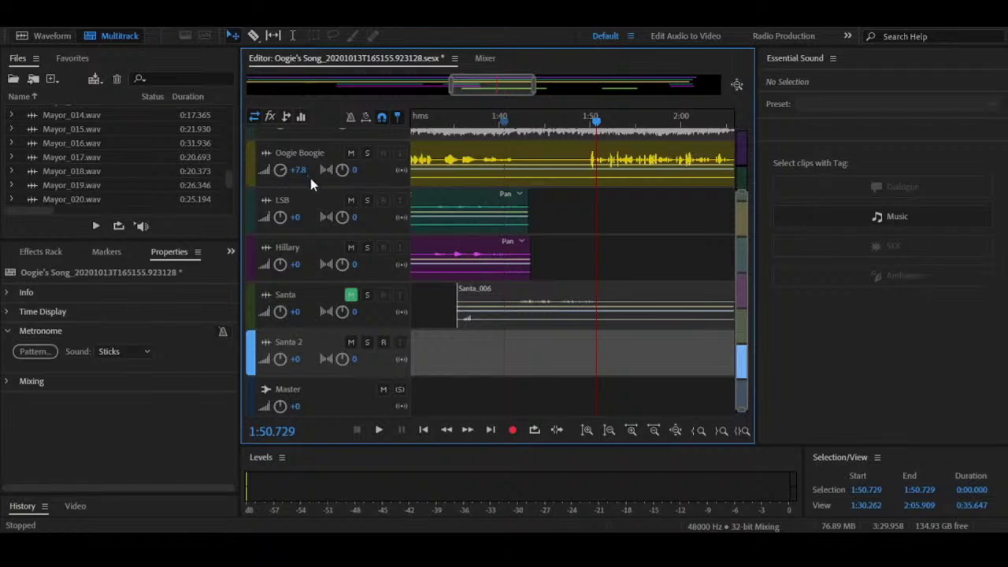
Step: Return to the start of the session and place the playhead at about 0:02.604
{"action": "scroll", "coordinate": [319, 183], "scroll_direction": "up", "scroll_amount": 3}
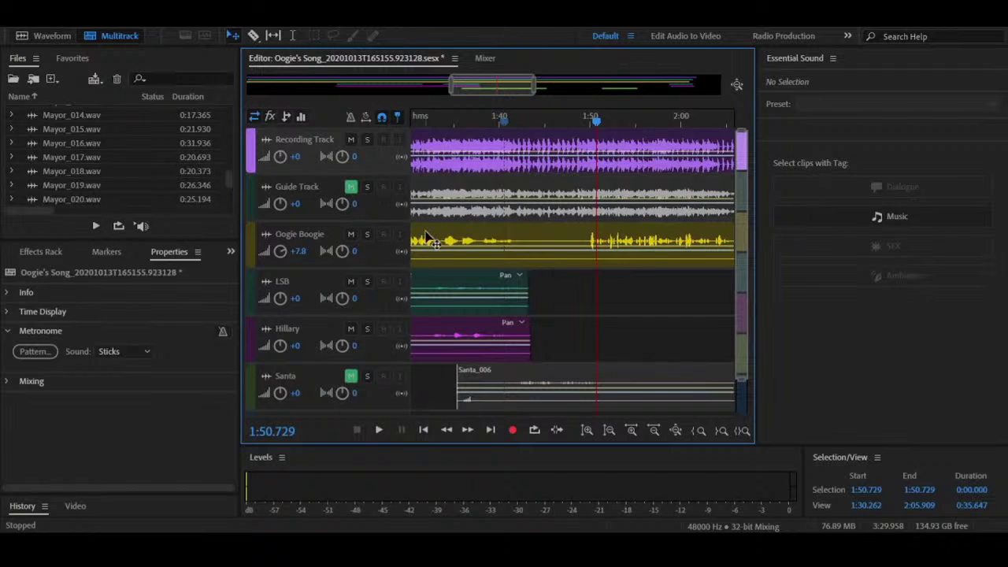
{"action": "mouse_move", "coordinate": [741, 211]}
{"action": "left_mouse_down"}
{"action": "mouse_move", "coordinate": [739, 237]}
{"action": "mouse_move", "coordinate": [743, 205]}
{"action": "left_mouse_up"}
{"action": "left_click_drag", "start_coordinate": [479, 85], "coordinate": [235, 106]}
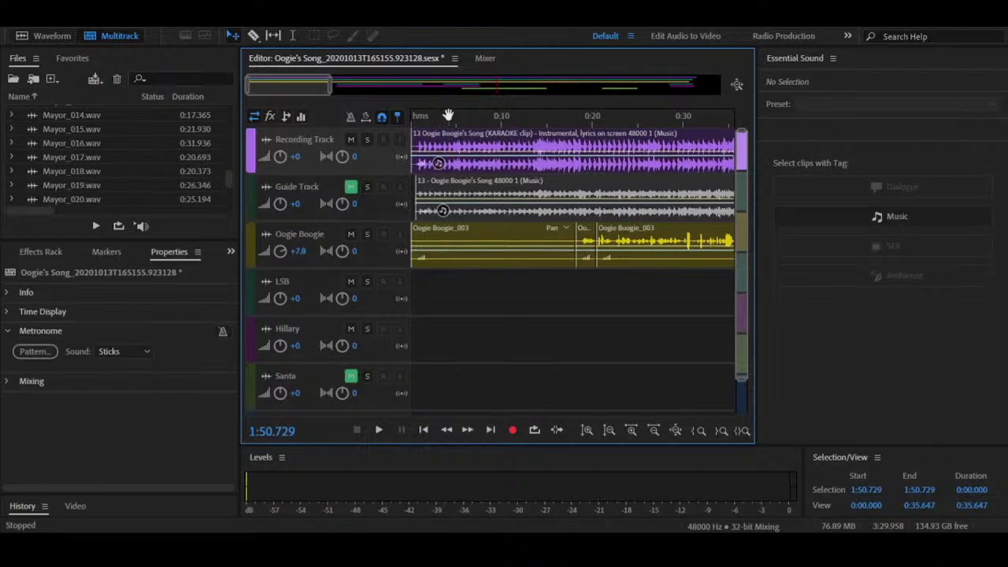
{"action": "left_click_drag", "start_coordinate": [471, 122], "coordinate": [434, 119]}
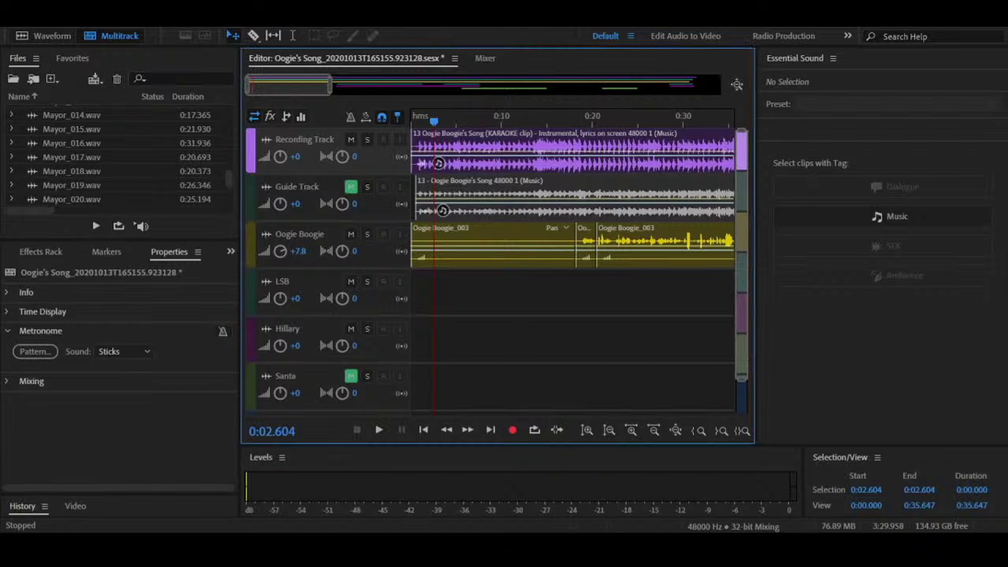
Step: Mute the Hillary and LSB tracks
{"action": "left_click", "coordinate": [351, 329]}
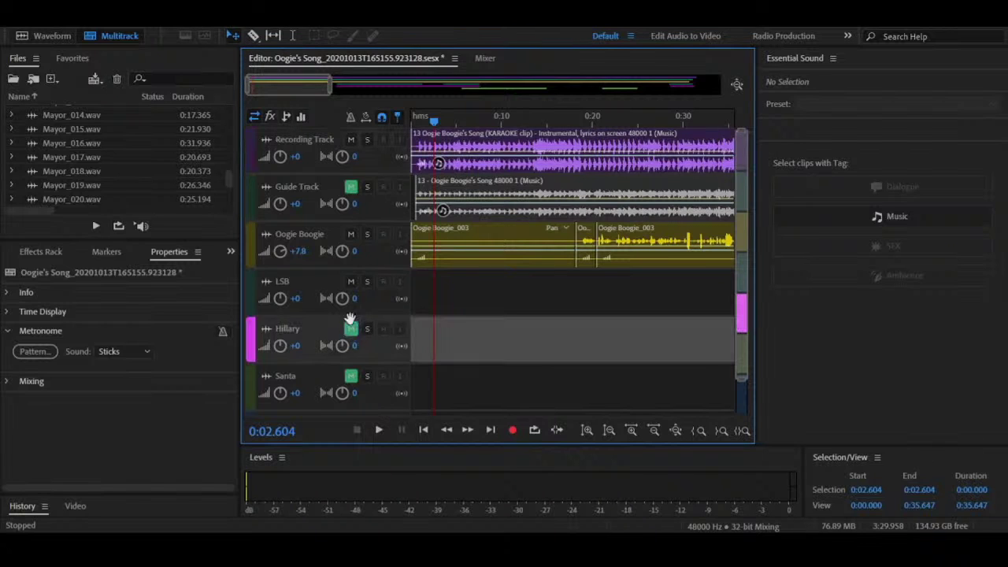
{"action": "left_click", "coordinate": [350, 282]}
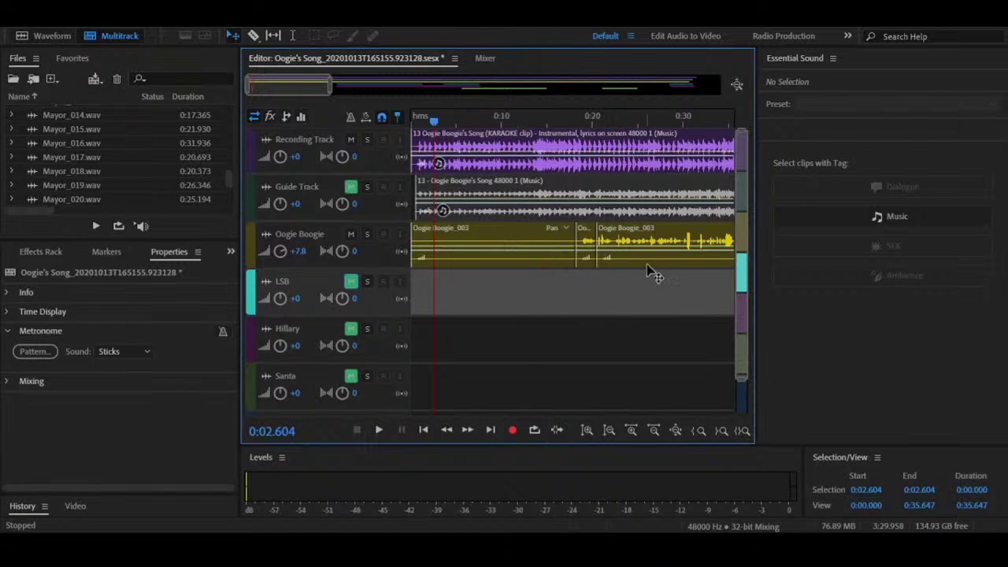
{"action": "mouse_move", "coordinate": [742, 235]}
{"action": "left_mouse_down"}
{"action": "mouse_move", "coordinate": [745, 305]}
{"action": "mouse_move", "coordinate": [745, 229]}
{"action": "left_mouse_up"}
Step: Switch repeatedly between the Razor and Move tools, and play back the session from 0:02.604 to about 0:08.1
{"action": "key", "text": "r"}
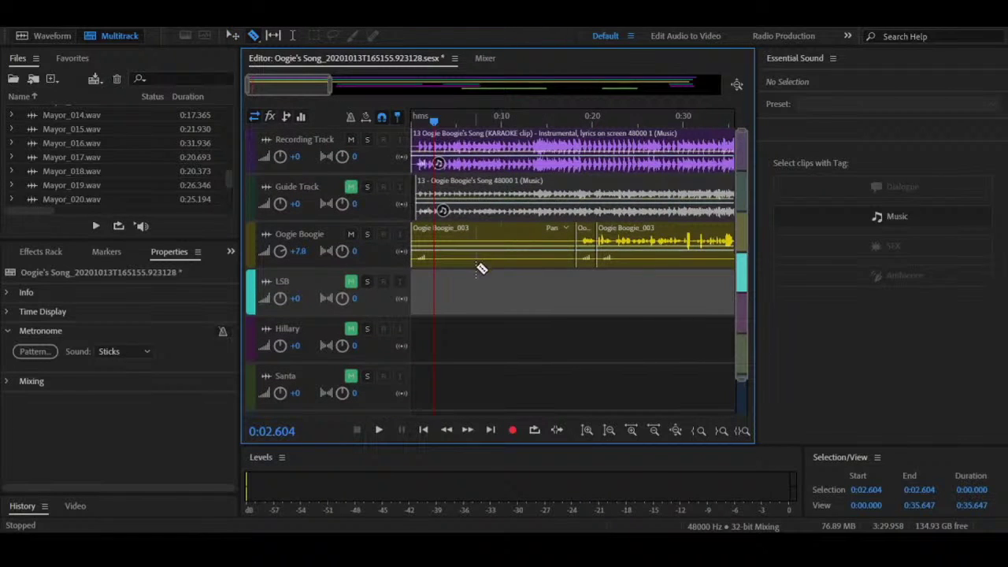
{"action": "key", "text": "v"}
{"action": "key", "text": "r"}
{"action": "key", "text": "v"}
{"action": "key", "text": "r"}
{"action": "key", "text": "v"}
{"action": "key", "text": "r"}
{"action": "key", "text": "v"}
{"action": "key", "text": "r"}
{"action": "key", "text": "v"}
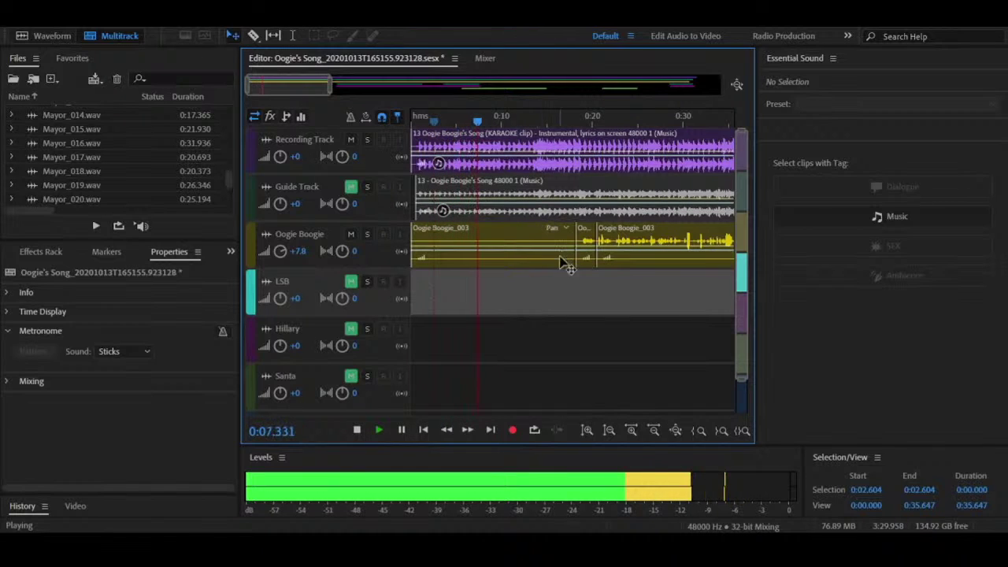
{"action": "key", "text": "space"}
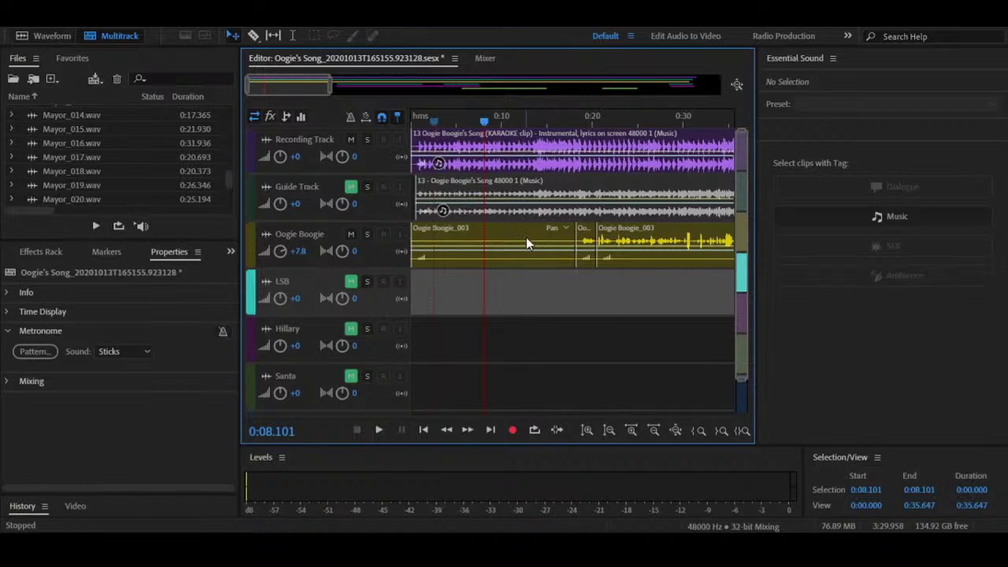
Step: Examine the Oogie Boogie clips and music waveforms across roughly the first 40 seconds at several magnifications
{"action": "scroll", "coordinate": [526, 244], "scroll_direction": "right", "scroll_amount": 3}
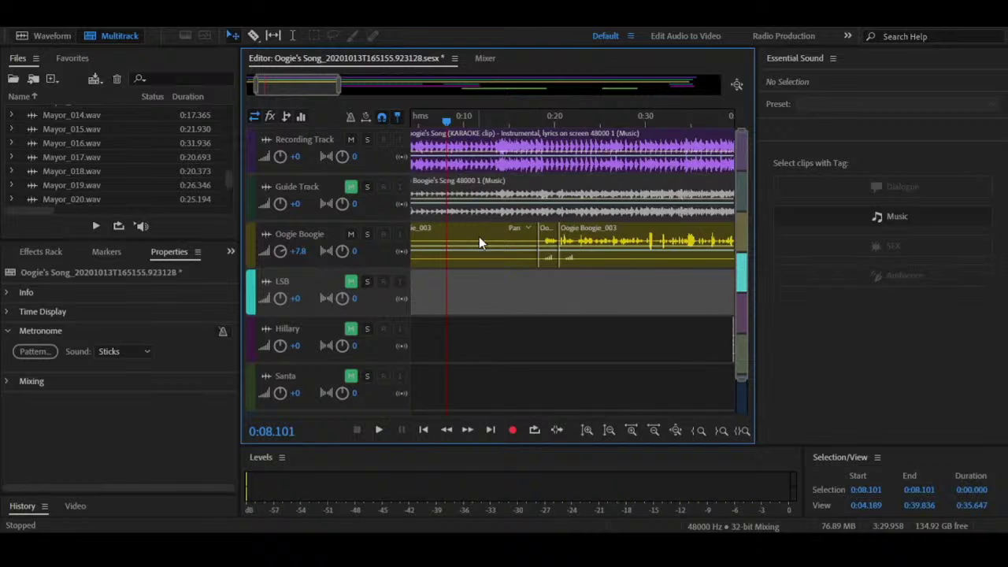
{"action": "scroll", "coordinate": [479, 236], "scroll_direction": "up", "scroll_amount": 4}
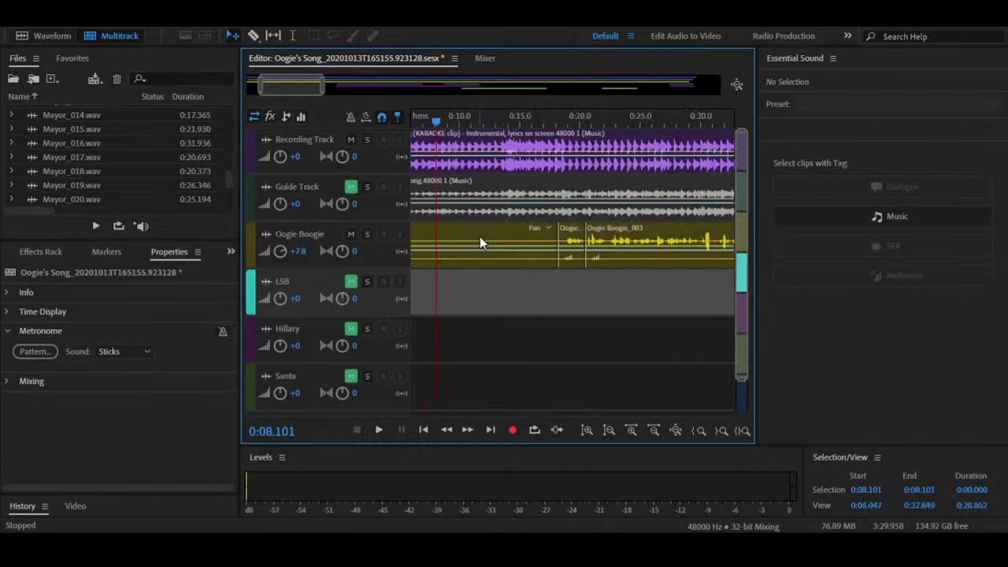
{"action": "scroll", "coordinate": [480, 236], "scroll_direction": "up", "scroll_amount": 3}
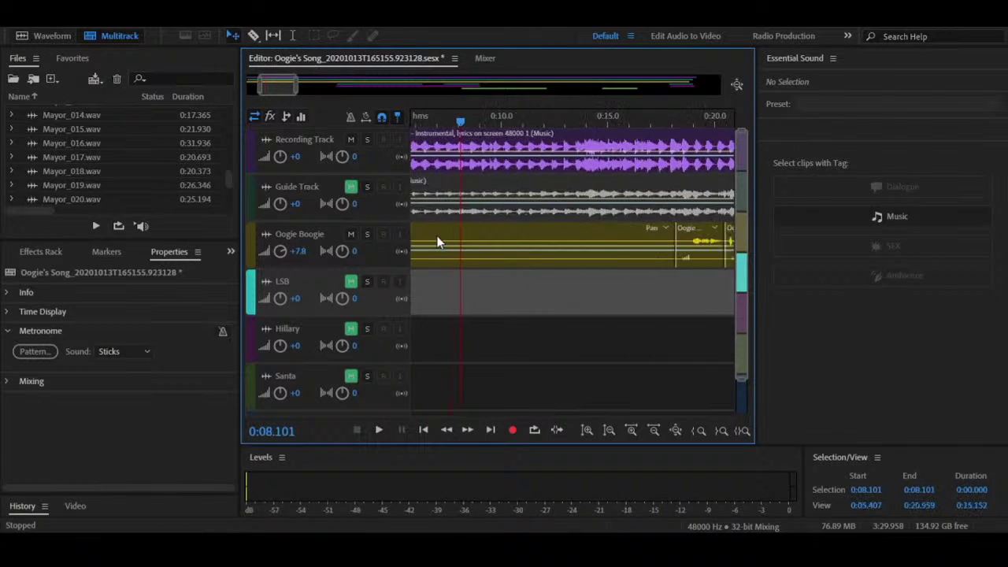
{"action": "scroll", "coordinate": [441, 243], "scroll_direction": "down", "scroll_amount": 6}
{"action": "scroll", "coordinate": [650, 240], "scroll_direction": "up", "scroll_amount": 12}
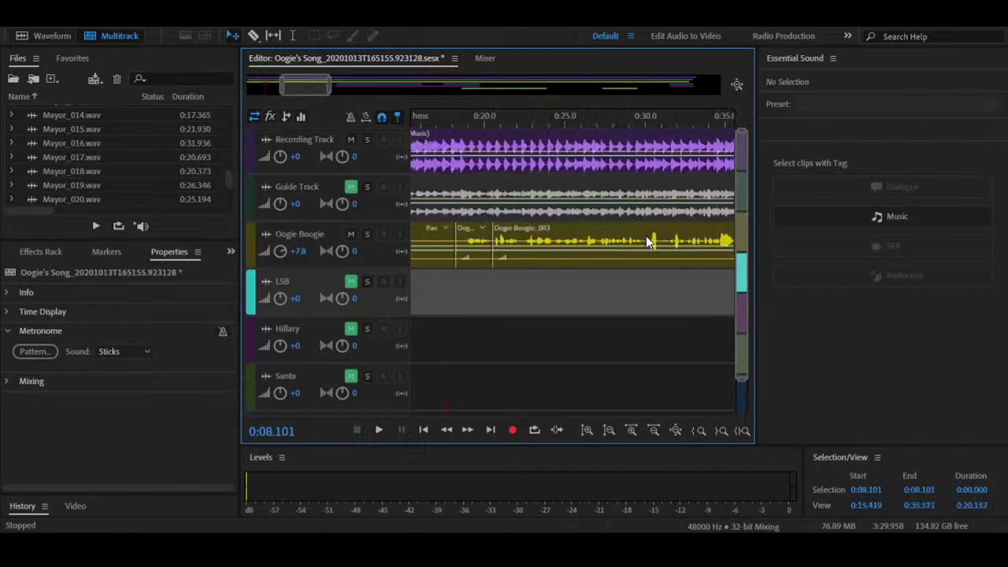
{"action": "scroll", "coordinate": [663, 238], "scroll_direction": "down", "scroll_amount": 12}
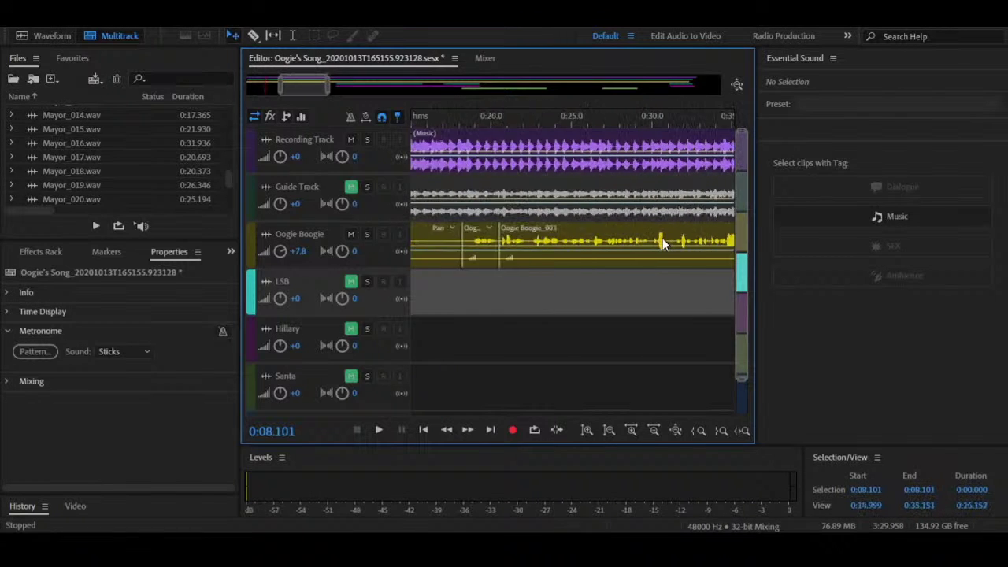
{"action": "scroll", "coordinate": [446, 240], "scroll_direction": "up", "scroll_amount": 8}
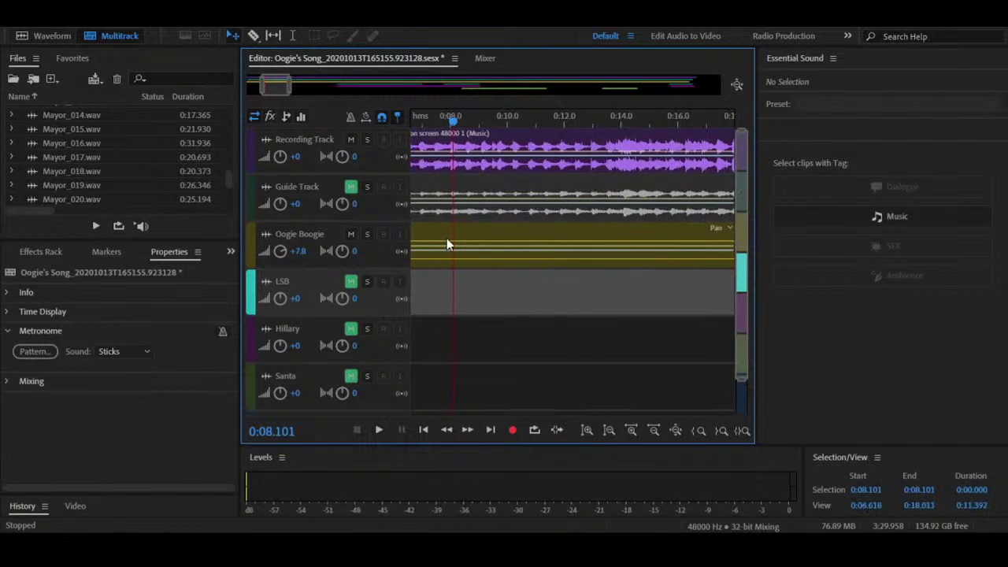
{"action": "scroll", "coordinate": [447, 240], "scroll_direction": "down", "scroll_amount": 8}
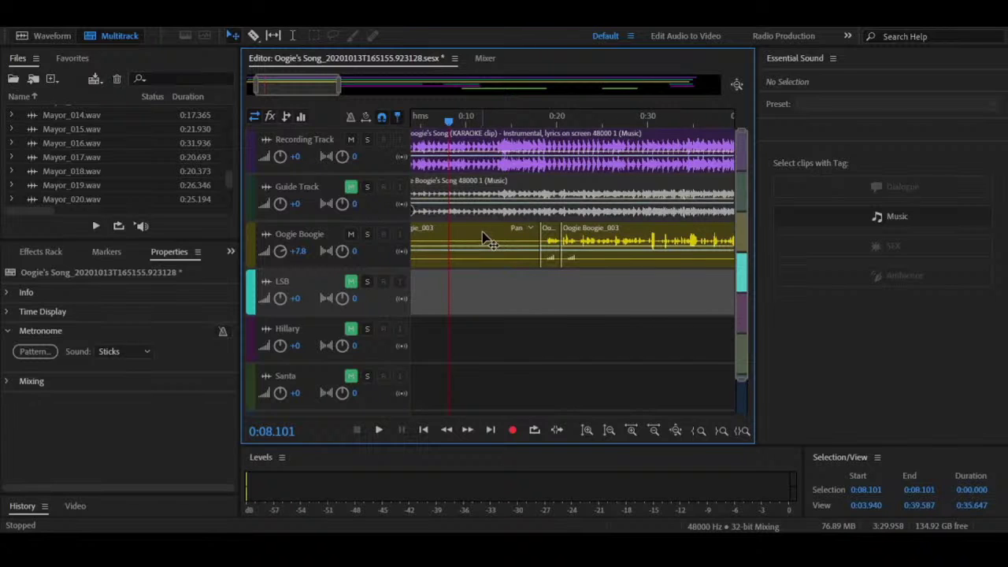
Step: Play from 0:08.101 to about 0:20 and delete the two overlapping Oogie Boogie clips before the vocal starts at about 0:18
{"action": "key", "text": "space"}
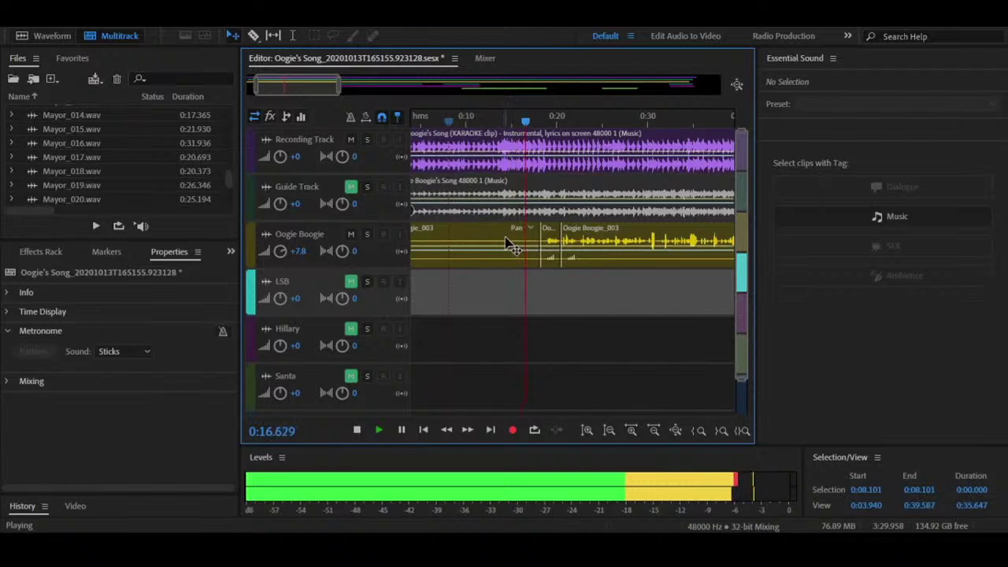
{"action": "left_click", "coordinate": [508, 244]}
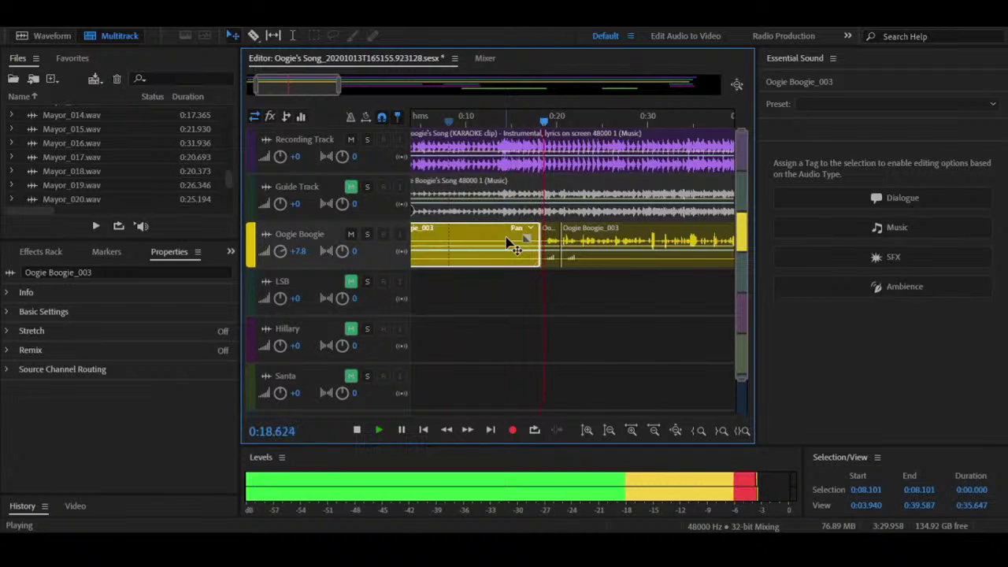
{"action": "key", "text": "Delete"}
{"action": "key", "text": "space"}
{"action": "left_click", "coordinate": [508, 245]}
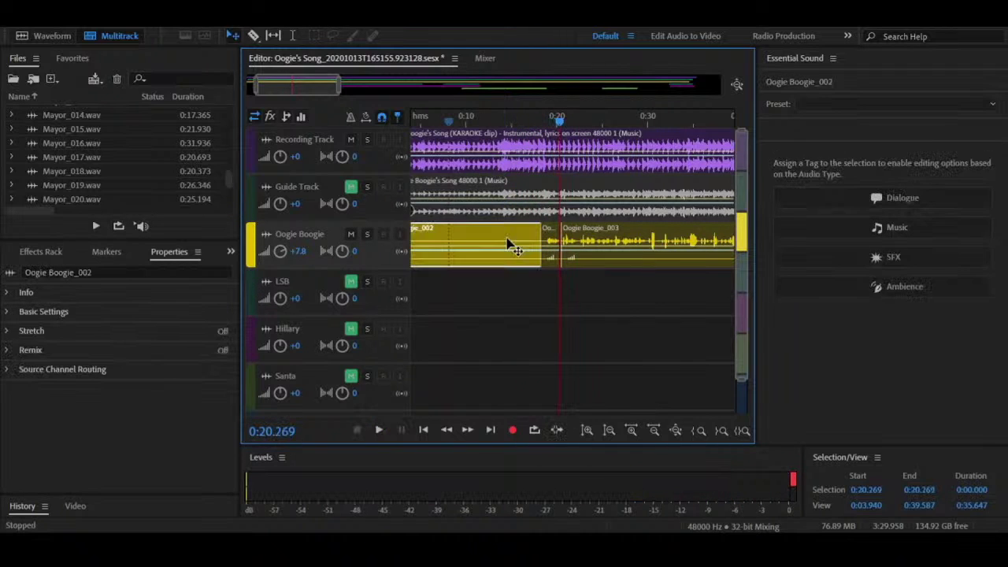
{"action": "key", "text": "Delete"}
{"action": "key", "text": "ctrl+z"}
{"action": "key", "text": "Delete"}
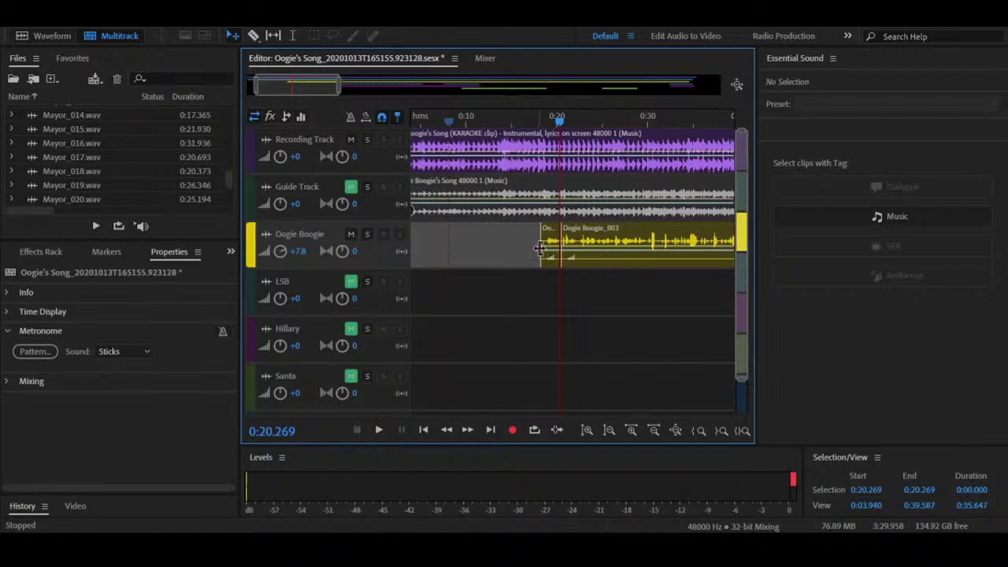
Step: Split the short Oogie Boogie_003 clip at about 0:18.9 with the Razor tool and delete the piece before the cut
{"action": "scroll", "coordinate": [536, 247], "scroll_direction": "up", "scroll_amount": 5}
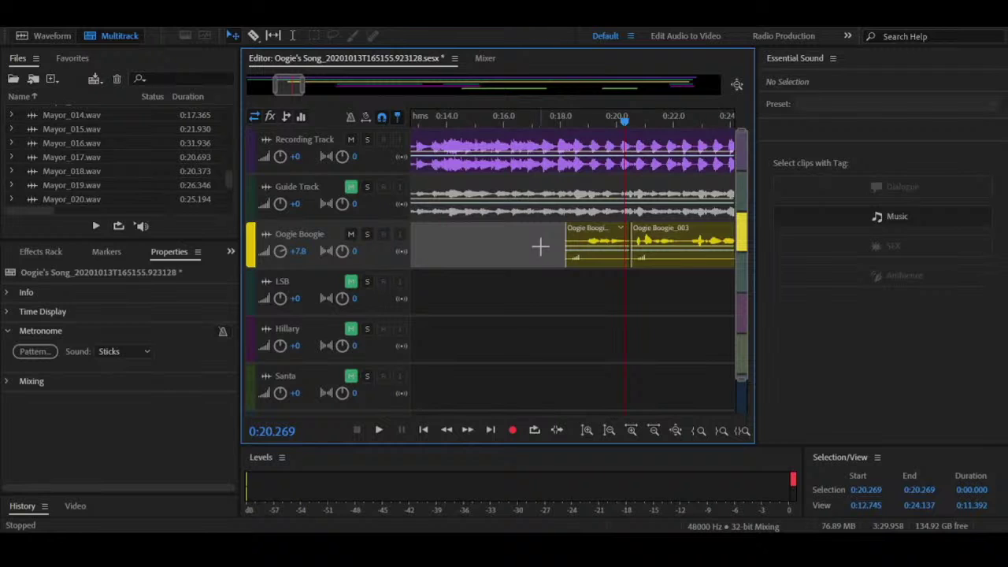
{"action": "key", "text": "r"}
{"action": "left_click", "coordinate": [586, 243]}
{"action": "key", "text": "v"}
{"action": "left_click", "coordinate": [575, 244]}
{"action": "key", "text": "Delete"}
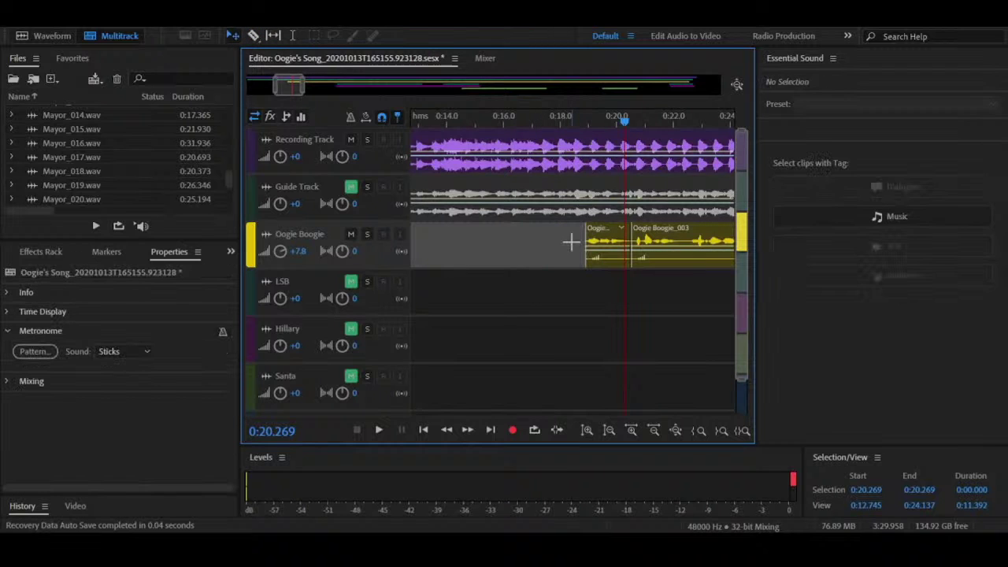
Step: Play back the trimmed Oogie Boogie vocal from 0:18.259 to about 0:27
{"action": "left_click", "coordinate": [568, 120]}
{"action": "key", "text": "space"}
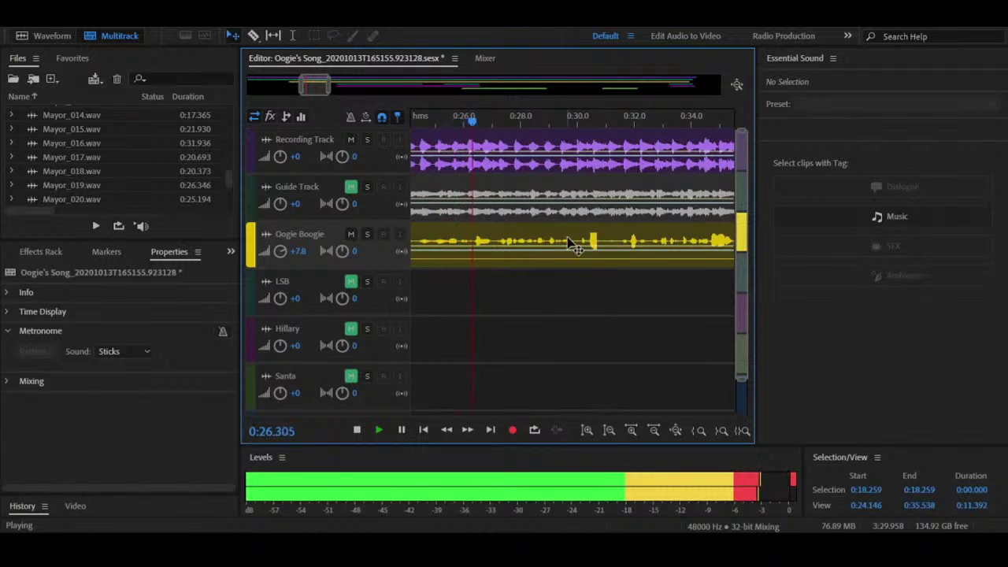
{"action": "key", "text": "space"}
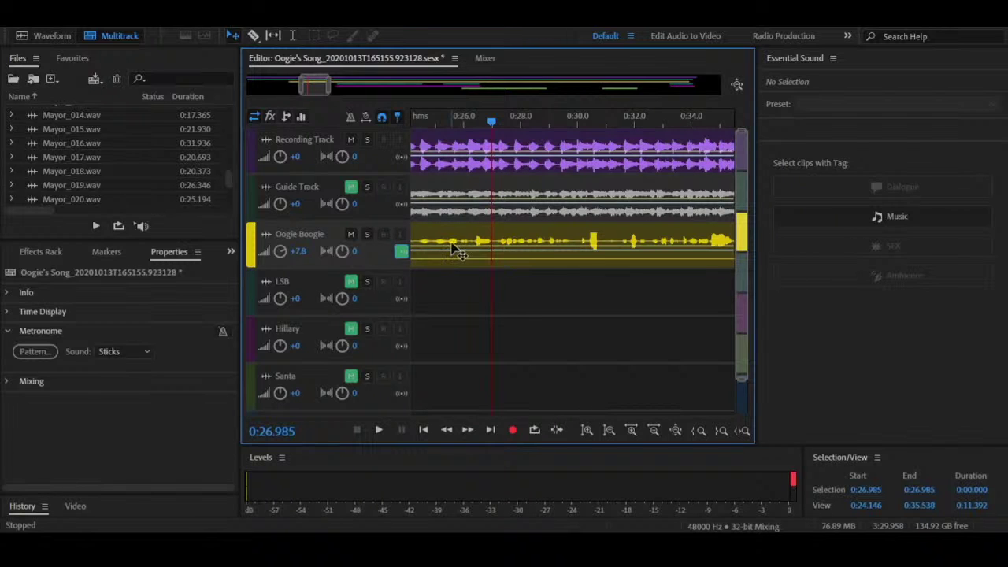
Step: Turn on Sum to Mono for the LSB, Hillary and Santa tracks
{"action": "left_click", "coordinate": [402, 304]}
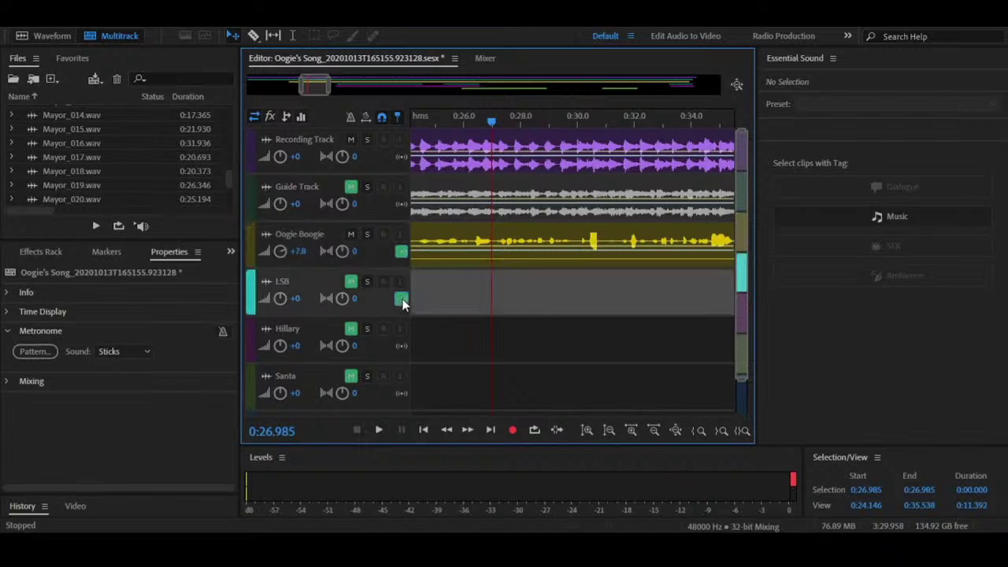
{"action": "left_click", "coordinate": [406, 346]}
{"action": "left_click", "coordinate": [402, 394]}
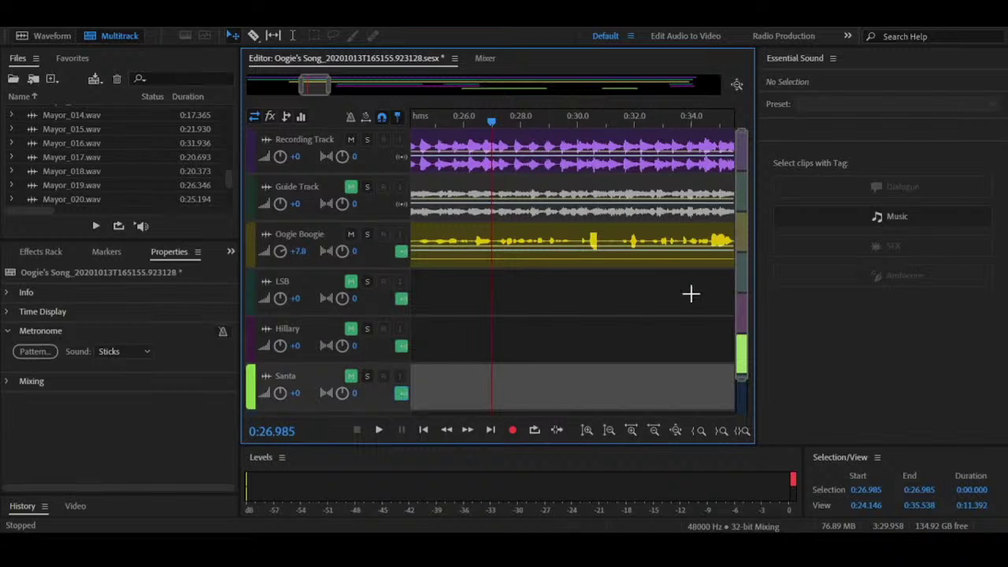
{"action": "mouse_move", "coordinate": [743, 267]}
{"action": "left_mouse_down"}
{"action": "mouse_move", "coordinate": [734, 302]}
{"action": "mouse_move", "coordinate": [739, 264]}
{"action": "left_mouse_up"}
Step: Play back the session from 0:26.985 to about 1:41.5, switching to the Razor tool along the way
{"action": "key", "text": "space"}
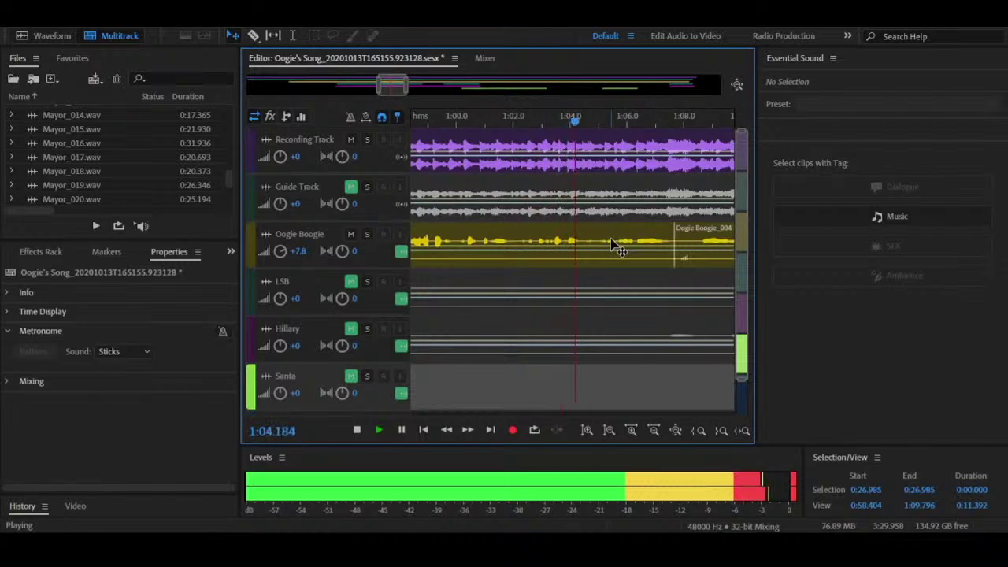
{"action": "key", "text": "r"}
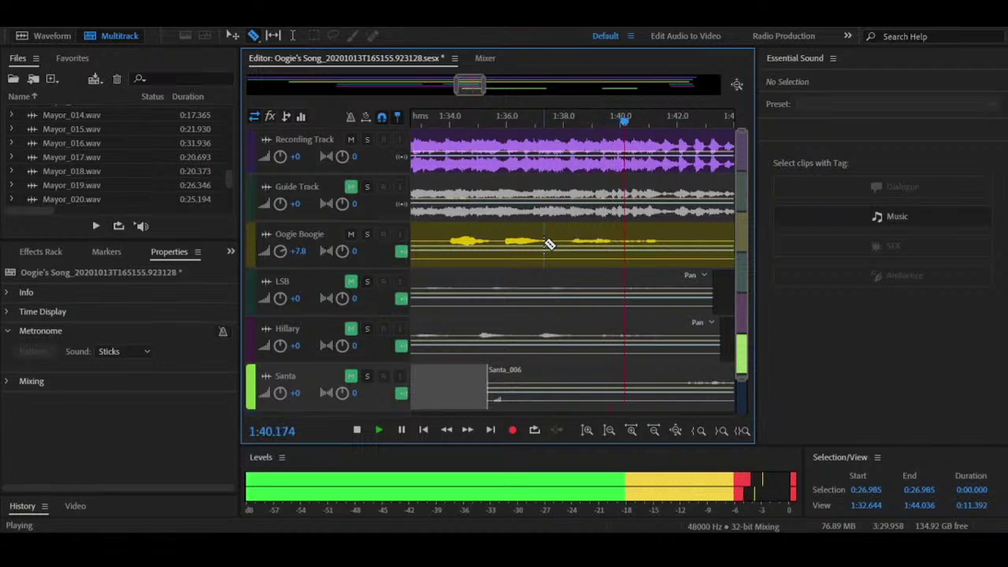
{"action": "key", "text": "space"}
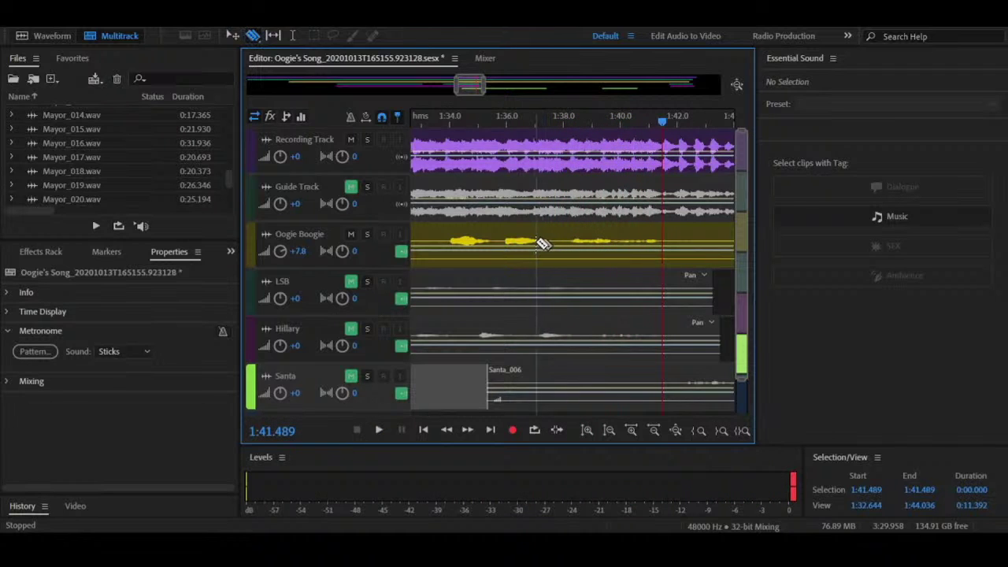
Step: Split the Oogie Boogie_004 clip at about 1:33.5 and 1:41.8 and return to the Move tool
{"action": "left_click", "coordinate": [439, 241]}
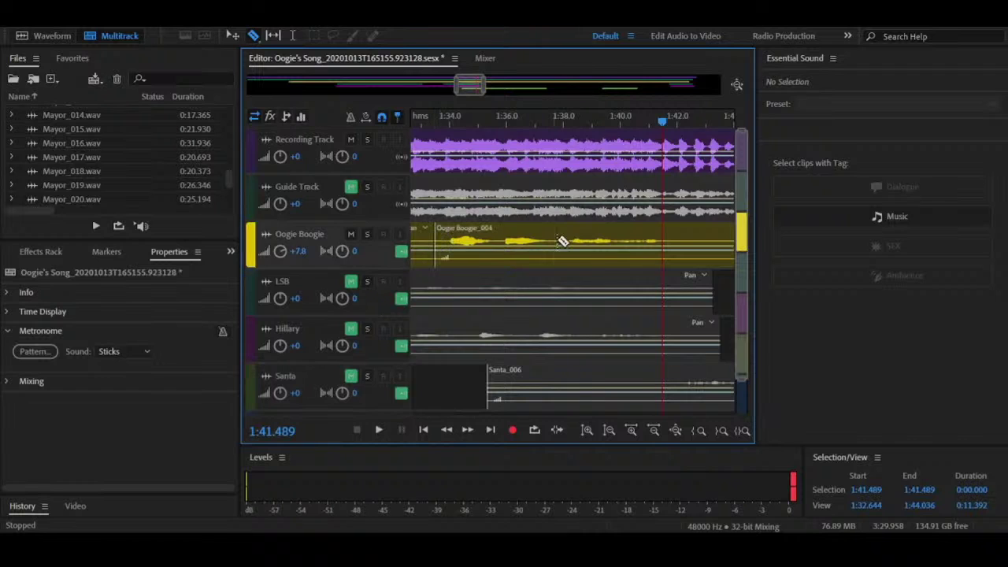
{"action": "left_click", "coordinate": [671, 239]}
{"action": "key", "text": "v"}
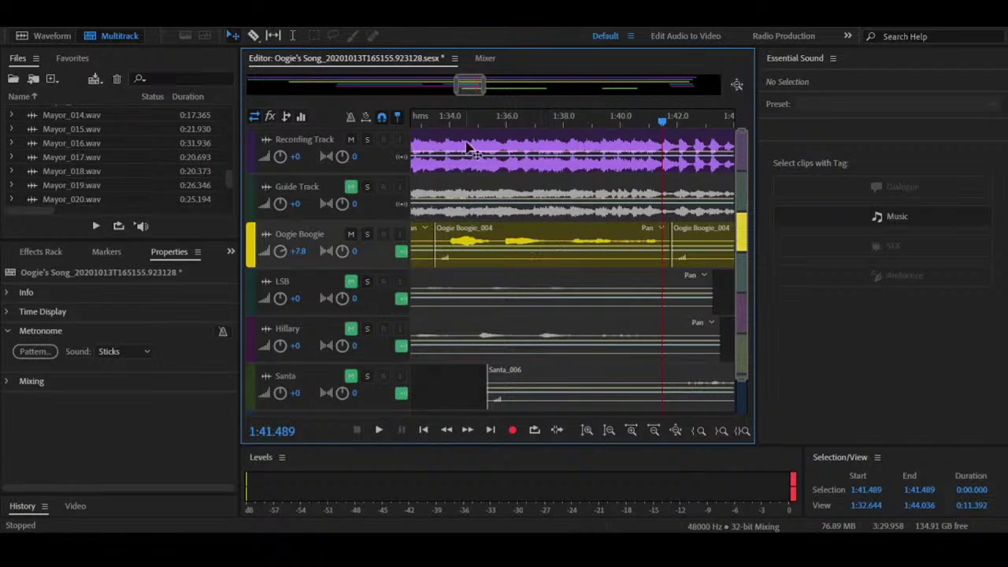
Step: Select the middle Oogie Boogie_004 section, activate the Slip tool, and play back from 1:33.736 to about 1:35.9
{"action": "left_click", "coordinate": [483, 240]}
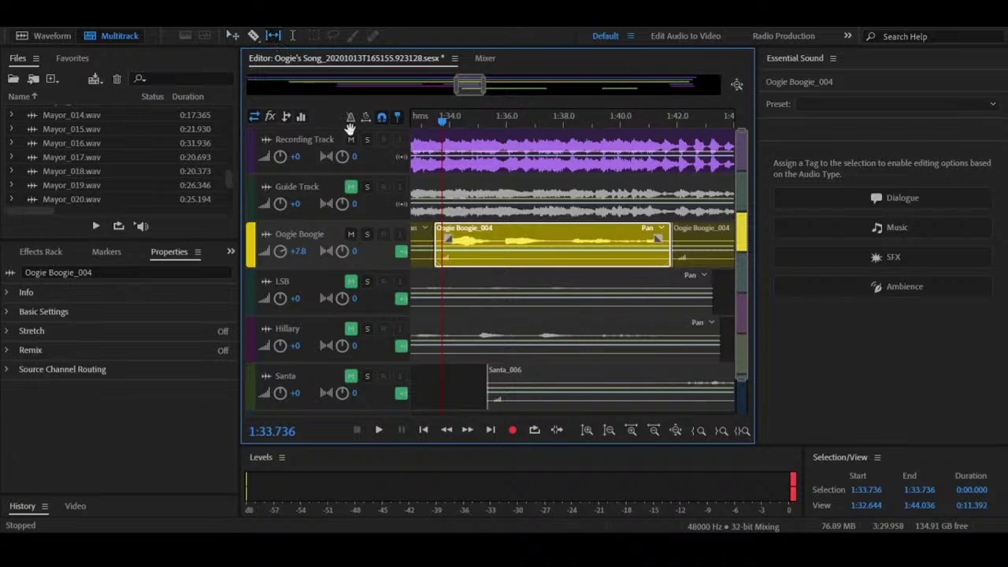
{"action": "key", "text": "space"}
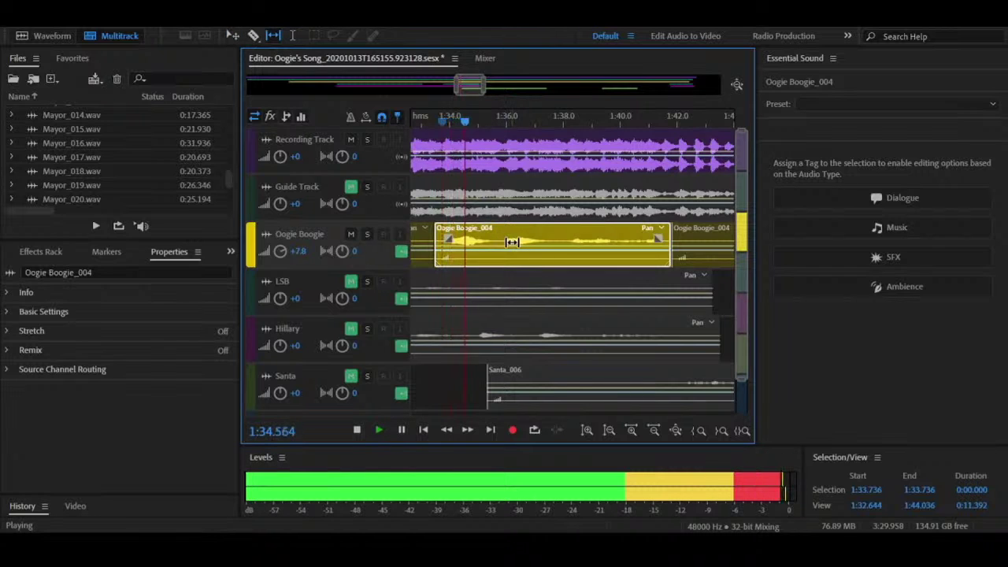
{"action": "key", "text": "space"}
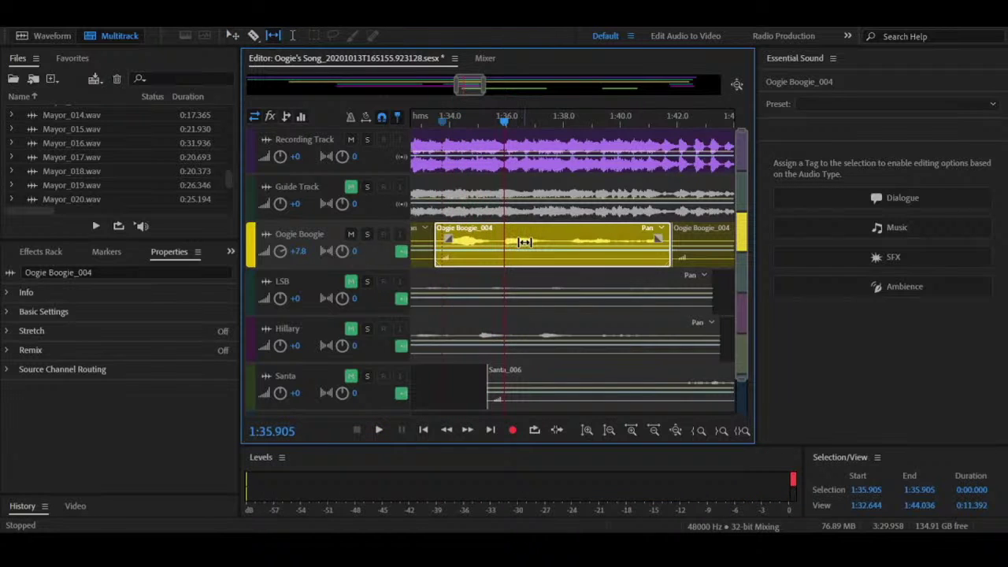
Step: Play back the split Oogie Boogie_004 section from 1:33.034 to about 1:44.3
{"action": "scroll", "coordinate": [525, 242], "scroll_direction": "up", "scroll_amount": 3}
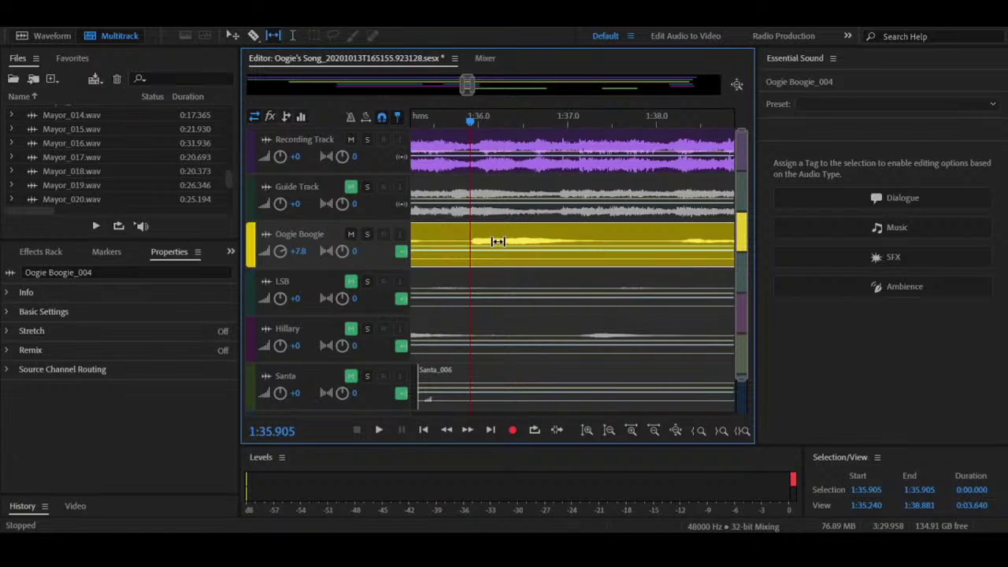
{"action": "left_click_drag", "start_coordinate": [466, 87], "coordinate": [420, 118]}
{"action": "key", "text": "space"}
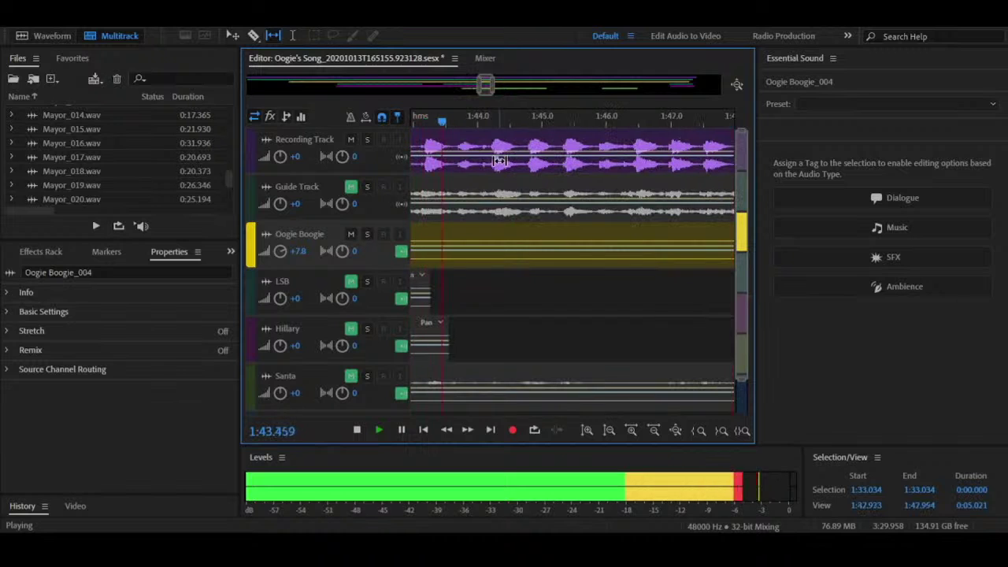
{"action": "key", "text": "space"}
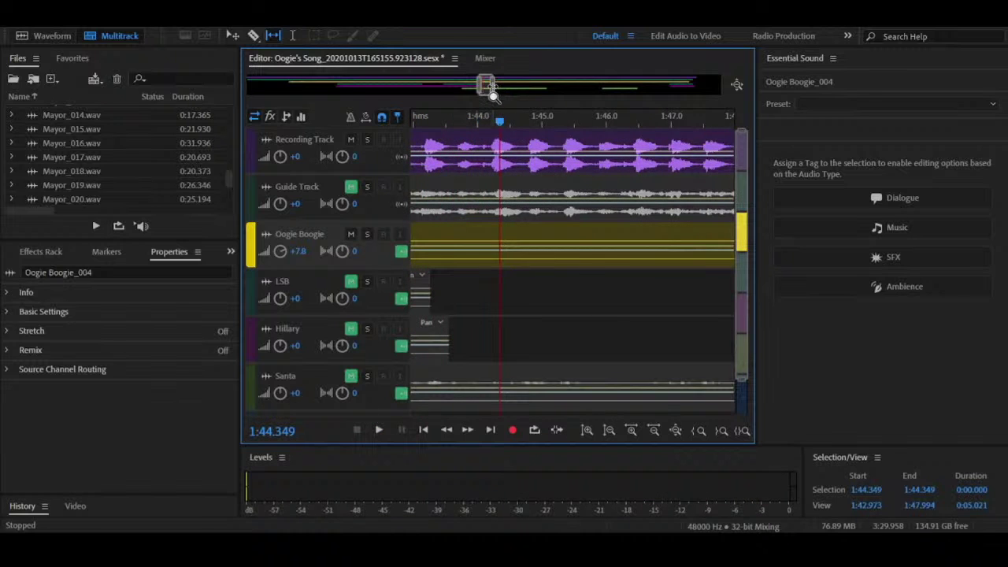
Step: Play on from 1:44.349 with the Razor tool active and split the Oogie Boogie_004 clip at about 1:49.9
{"action": "scroll", "coordinate": [490, 86], "scroll_direction": "down", "scroll_amount": 5}
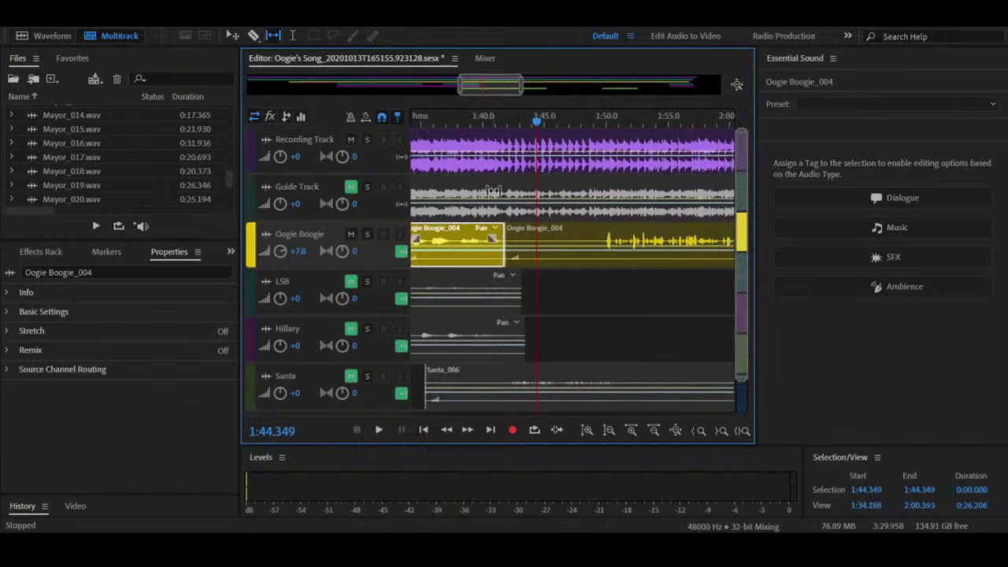
{"action": "key", "text": "r"}
{"action": "scroll", "coordinate": [511, 250], "scroll_direction": "up", "scroll_amount": 5}
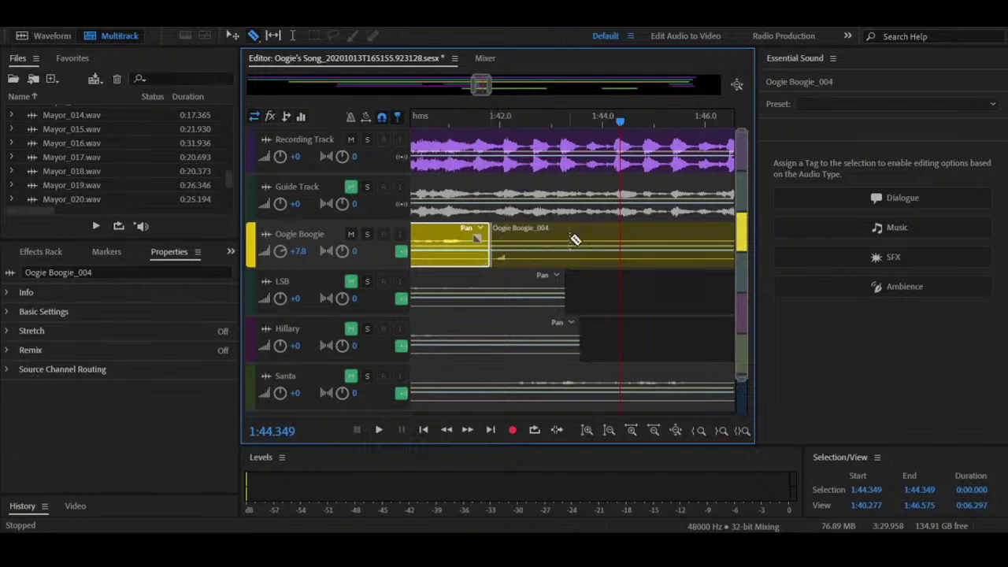
{"action": "key", "text": "space"}
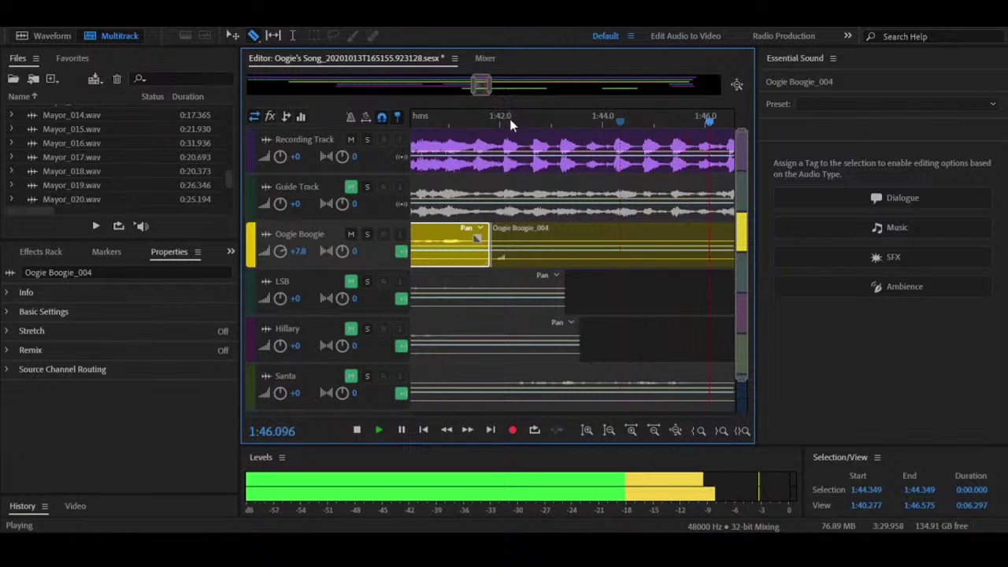
{"action": "left_click", "coordinate": [577, 242]}
{"action": "key", "text": "space"}
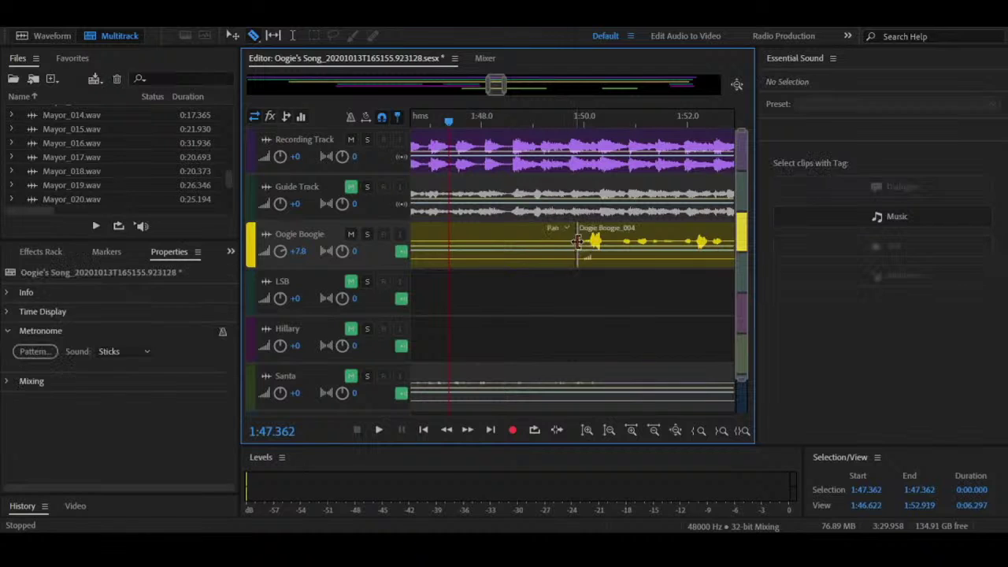
Step: Delete the Oogie Boogie_004 section between about 1:41.8 and 1:49.9 using the Move tool
{"action": "key", "text": "v"}
{"action": "left_click", "coordinate": [543, 248]}
{"action": "key", "text": "Delete"}
Step: Play on from 1:47.362 and split the Oogie Boogie_004 clip at about 2:08.3 and 2:09.4
{"action": "key", "text": "space"}
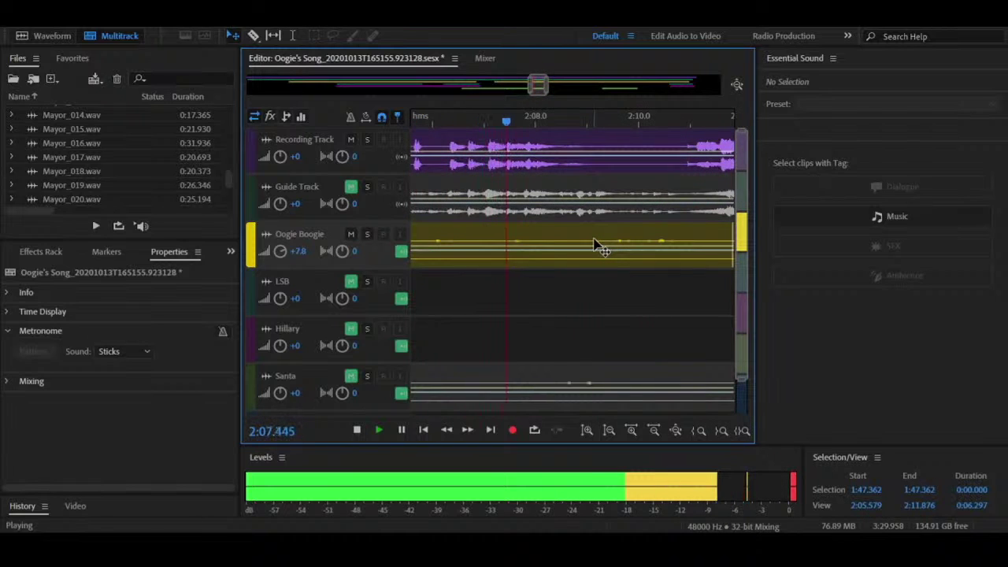
{"action": "key", "text": "space"}
{"action": "key", "text": "r"}
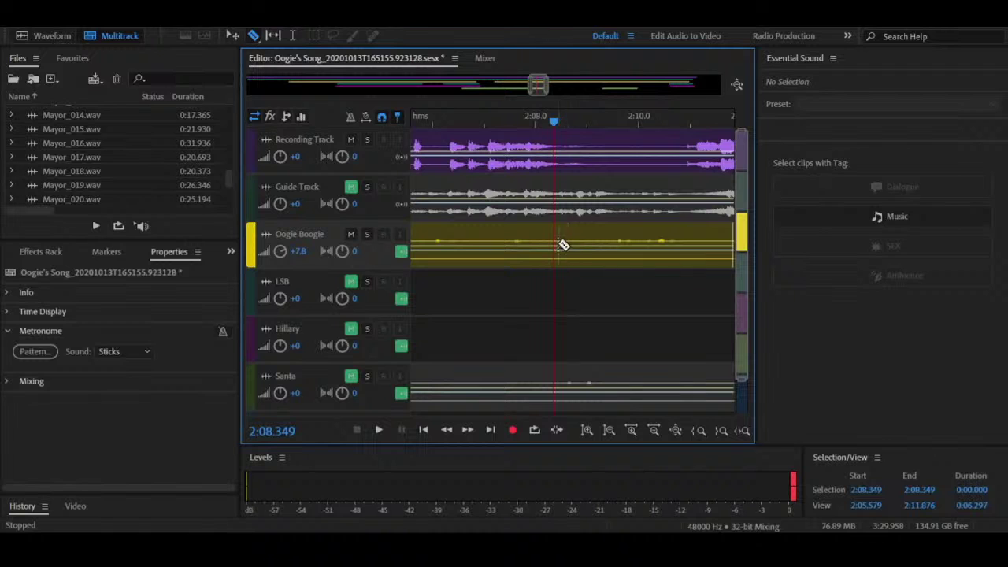
{"action": "left_click", "coordinate": [558, 243]}
{"action": "key", "text": "space"}
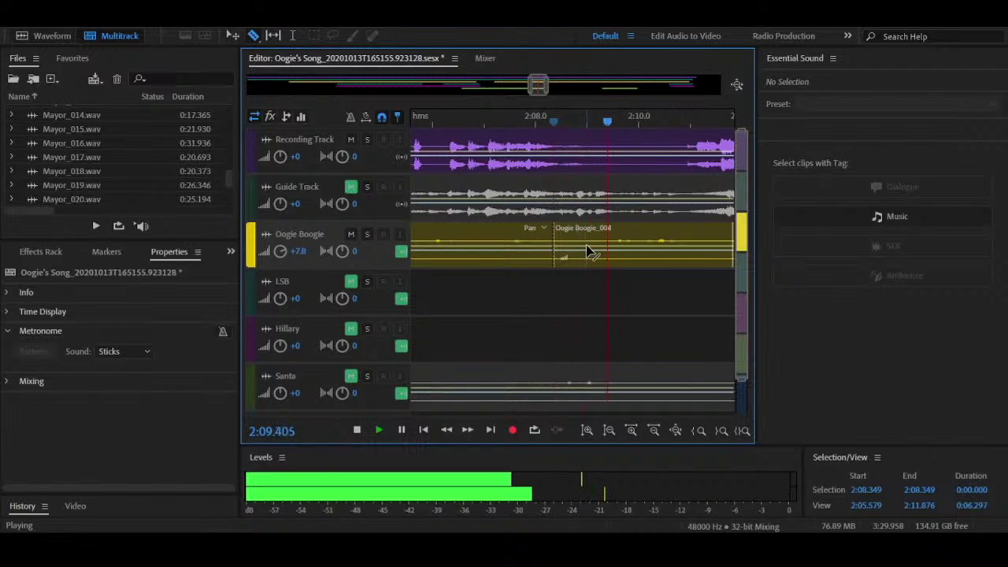
{"action": "key", "text": "space"}
{"action": "left_click", "coordinate": [611, 241]}
Step: Delete the short Oogie Boogie_004 section between the splits at about 2:08.3 and 2:09.4
{"action": "key", "text": "v"}
{"action": "left_click", "coordinate": [591, 239]}
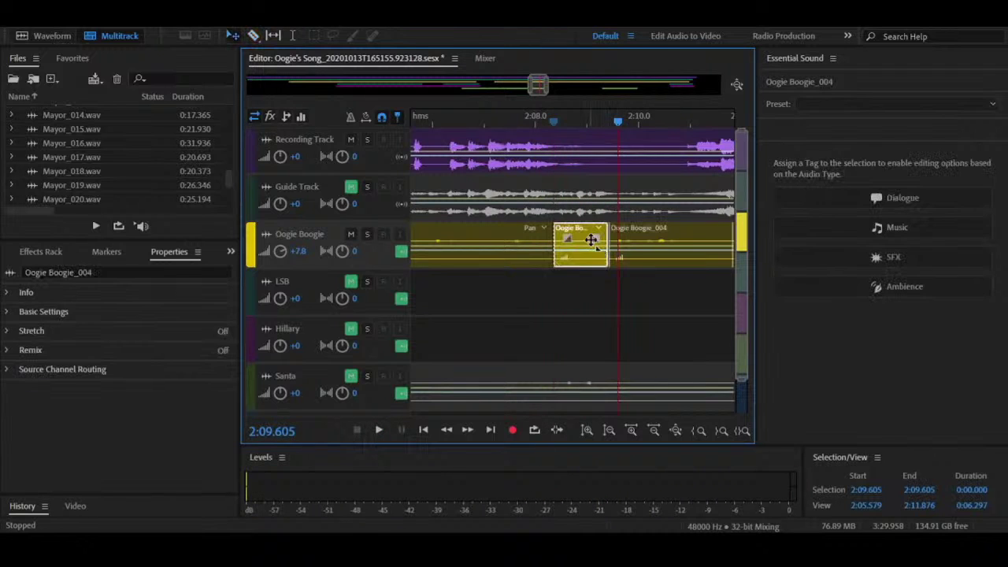
{"action": "key", "text": "Delete"}
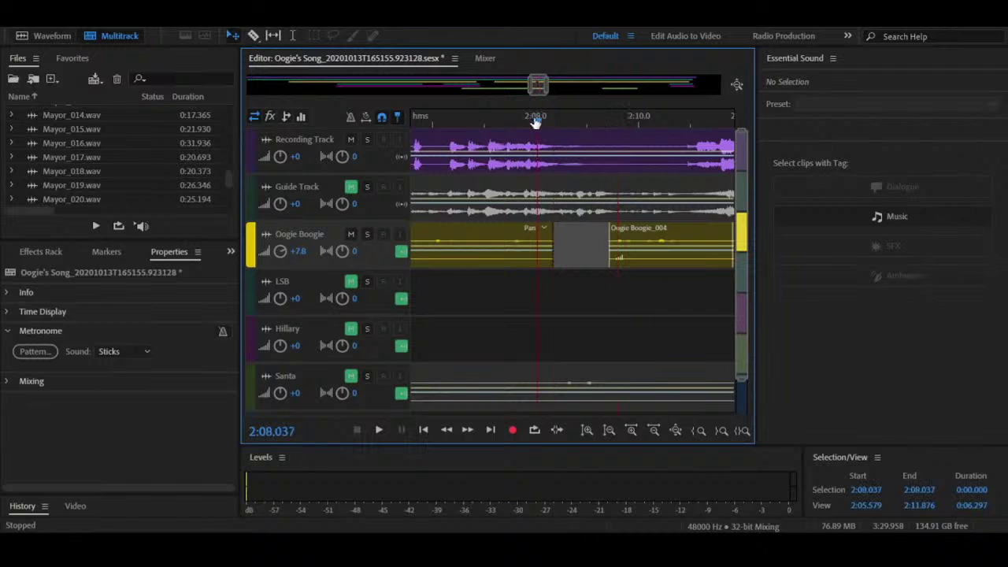
Step: Play on from 2:08.037, split the Oogie Boogie_007 clip at about 2:12.2, and return to the Move tool
{"action": "key", "text": "space"}
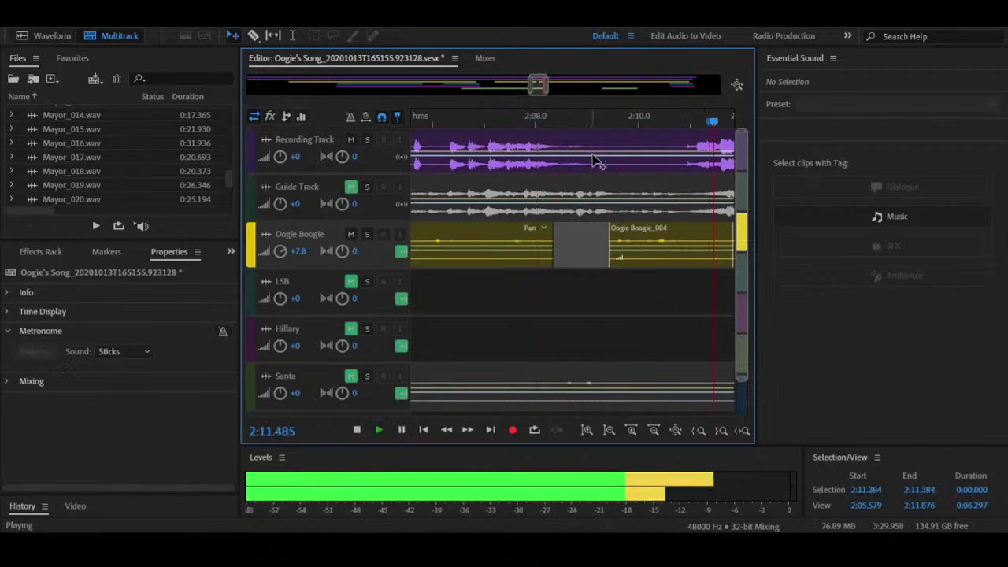
{"action": "key", "text": "space"}
{"action": "key", "text": "r"}
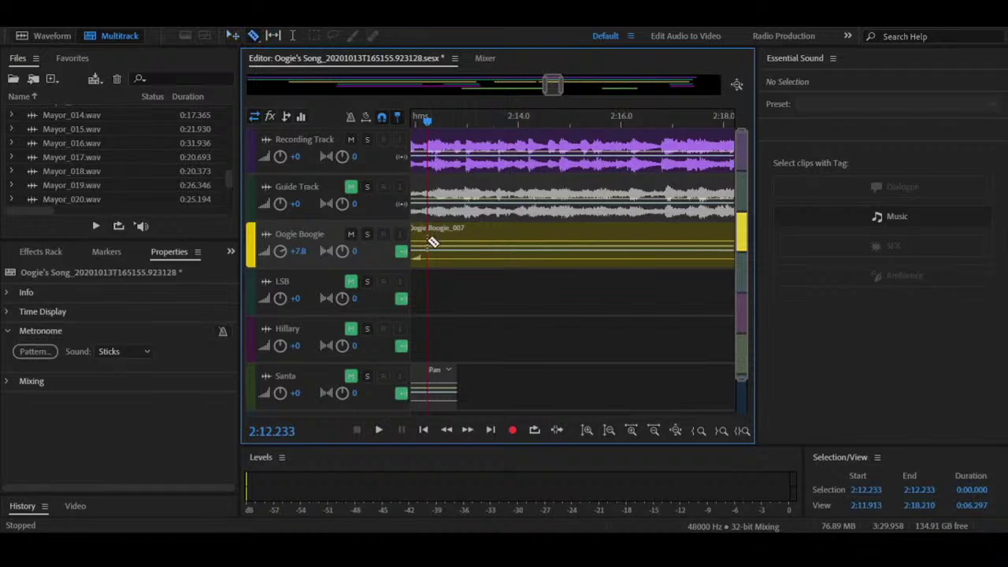
{"action": "left_click", "coordinate": [427, 241]}
{"action": "key", "text": "v"}
Step: Play on from 2:12.233 and split the Oogie Boogie_007 clip at about 2:27.3 with the Razor tool
{"action": "key", "text": "space"}
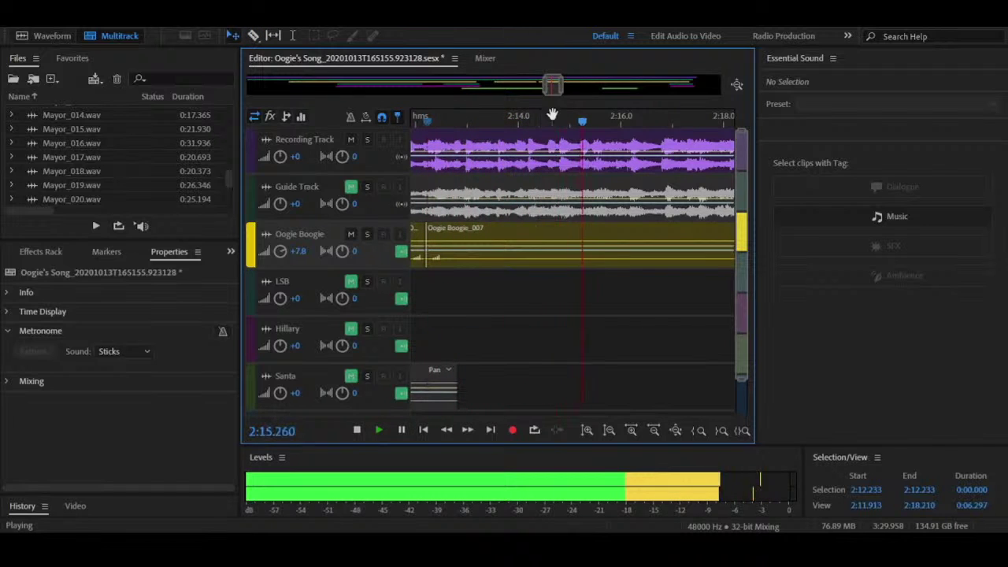
{"action": "key", "text": "r"}
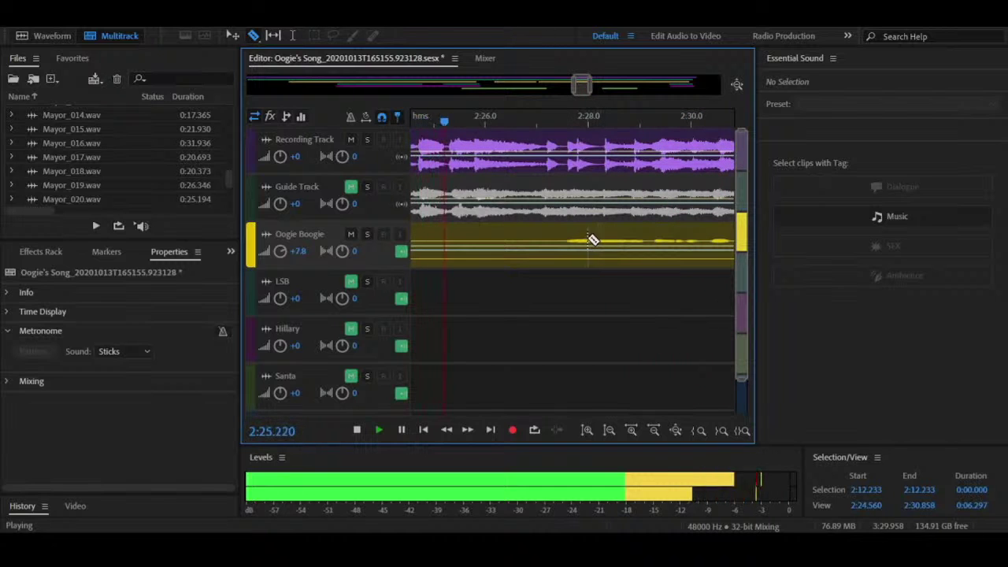
{"action": "left_click", "coordinate": [551, 237]}
{"action": "key", "text": "space"}
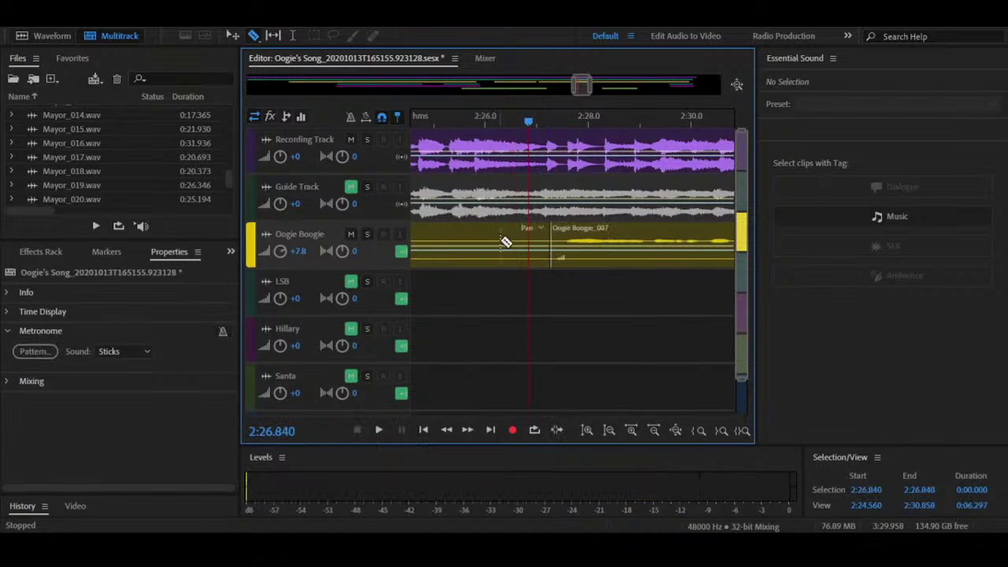
Step: Delete the Oogie Boogie audio before the split at about 2:27.3, including the Oogie Boogie_006 clip
{"action": "key", "text": "v"}
{"action": "left_click", "coordinate": [496, 244]}
{"action": "key", "text": "Delete"}
{"action": "key", "text": "ctrl+z"}
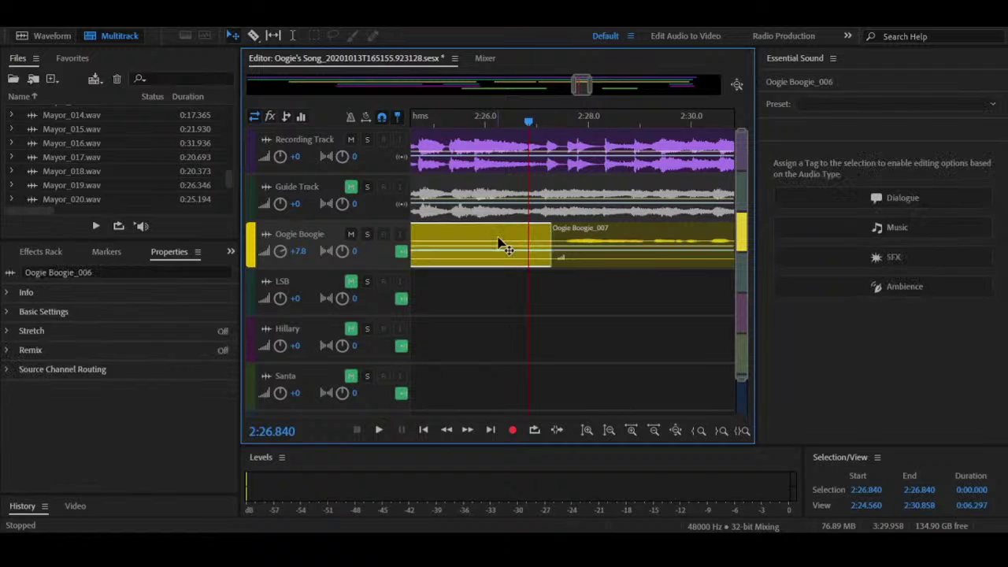
{"action": "key", "text": "Delete"}
Step: Play on from 2:26.840 to about 2:37.8 and set the Oogie Boogie_007 clip gain to +11.1 dB
{"action": "key", "text": "space"}
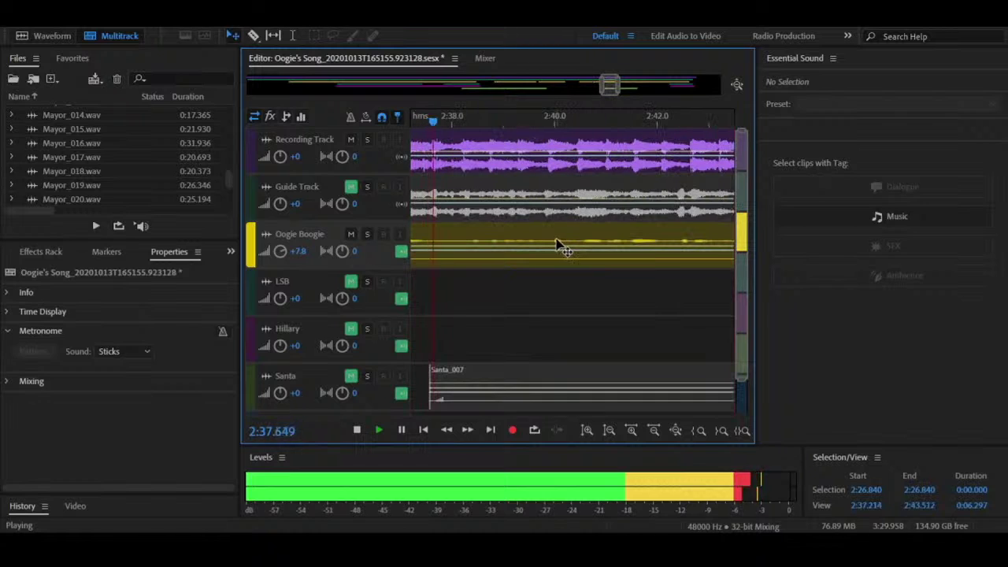
{"action": "key", "text": "space"}
{"action": "left_click", "coordinate": [510, 249]}
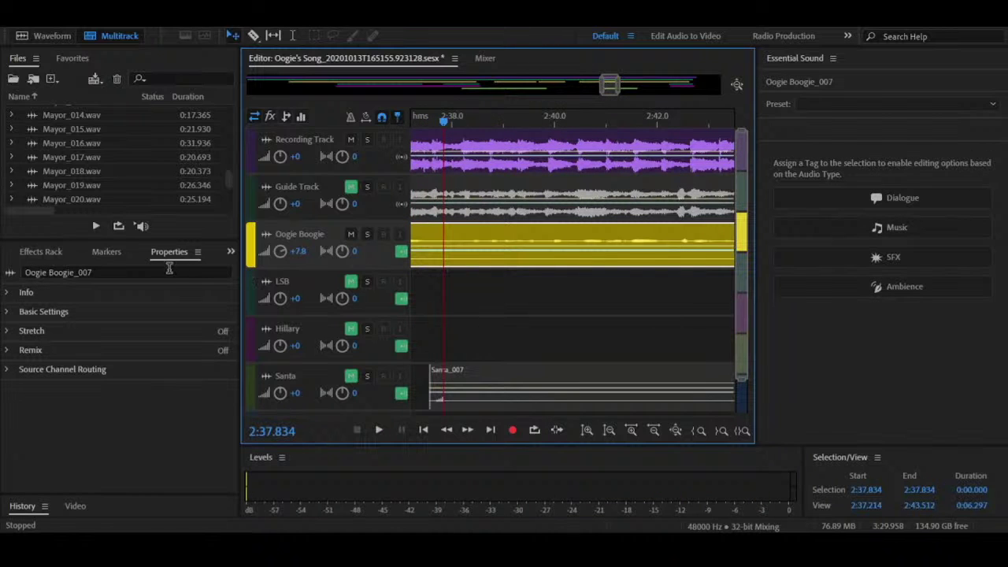
{"action": "left_click", "coordinate": [8, 311]}
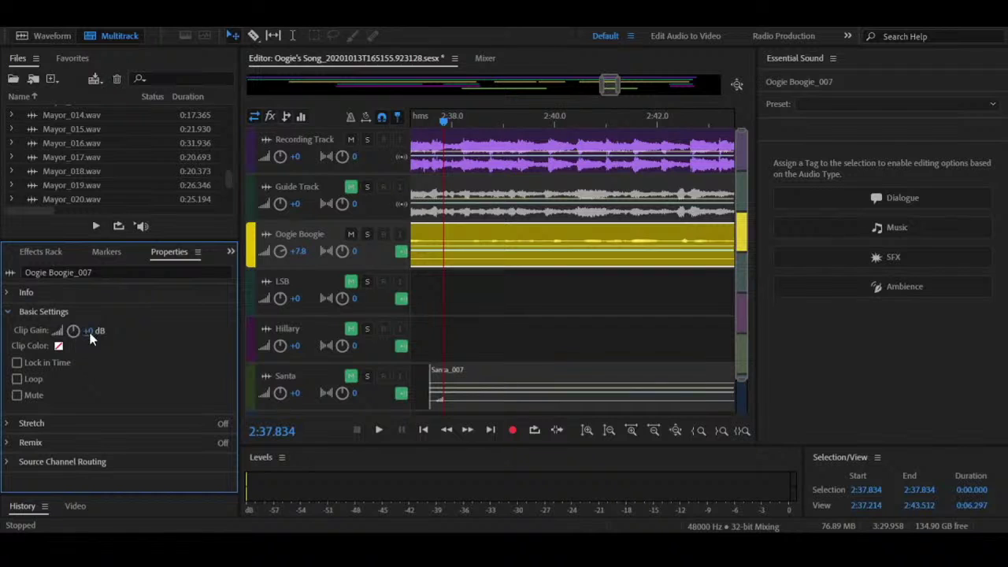
{"action": "left_click_drag", "start_coordinate": [99, 331], "coordinate": [108, 332]}
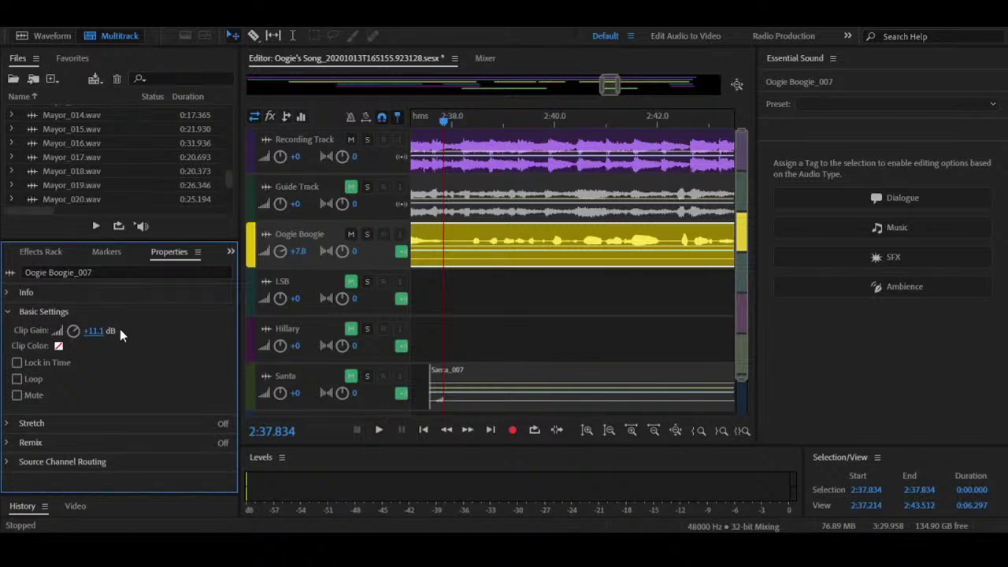
Step: Play back from 2:37.834 and raise the Oogie Boogie_007 clip gain to +12.9 dB while listening
{"action": "key", "text": "space"}
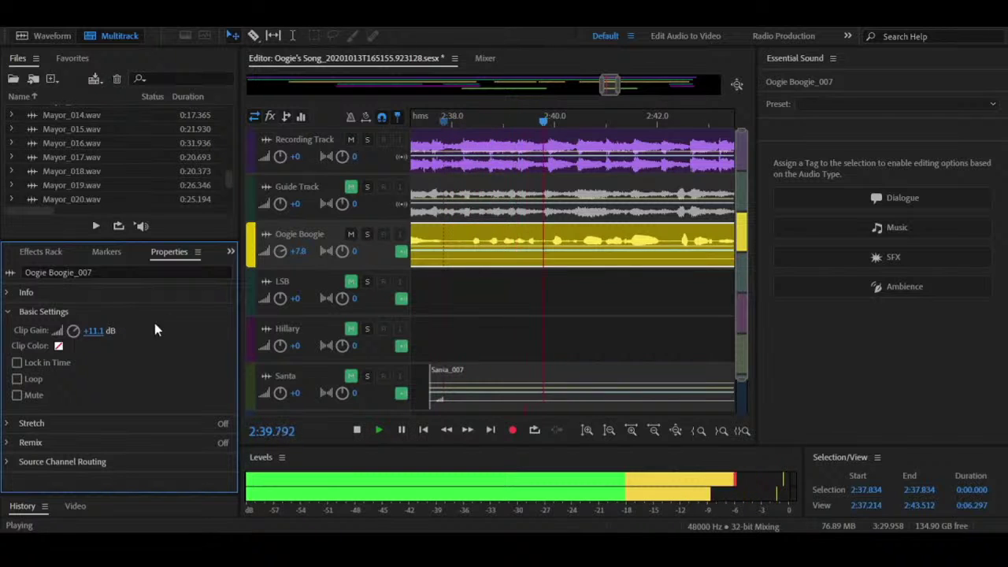
{"action": "left_click_drag", "start_coordinate": [94, 330], "coordinate": [146, 332]}
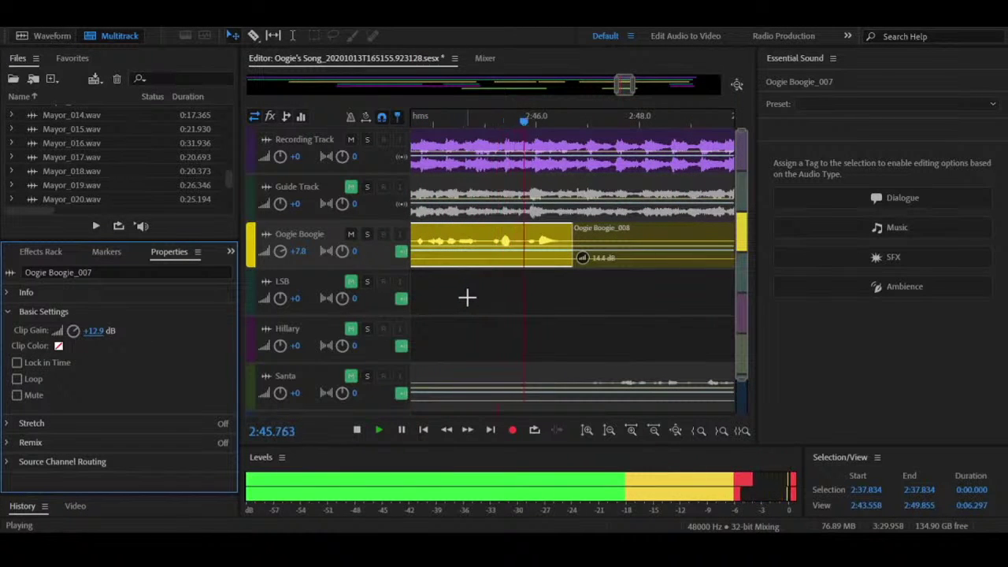
{"action": "key", "text": "space"}
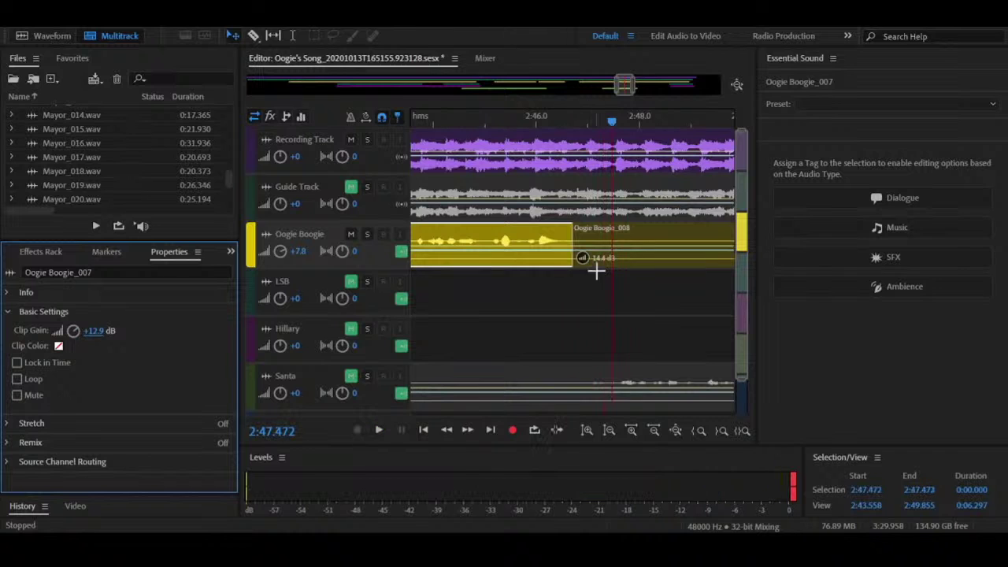
Step: Play on from 2:47.472, split the Oogie Boogie_008 clip at about 2:51.0, and return to the Move tool
{"action": "key", "text": "space"}
{"action": "left_click", "coordinate": [625, 279]}
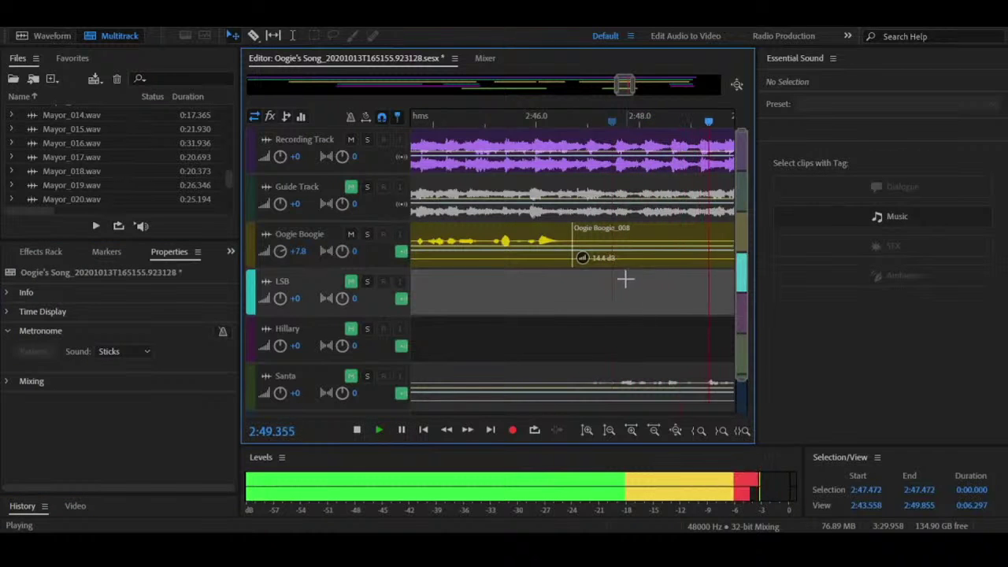
{"action": "key", "text": "t"}
{"action": "key", "text": "space"}
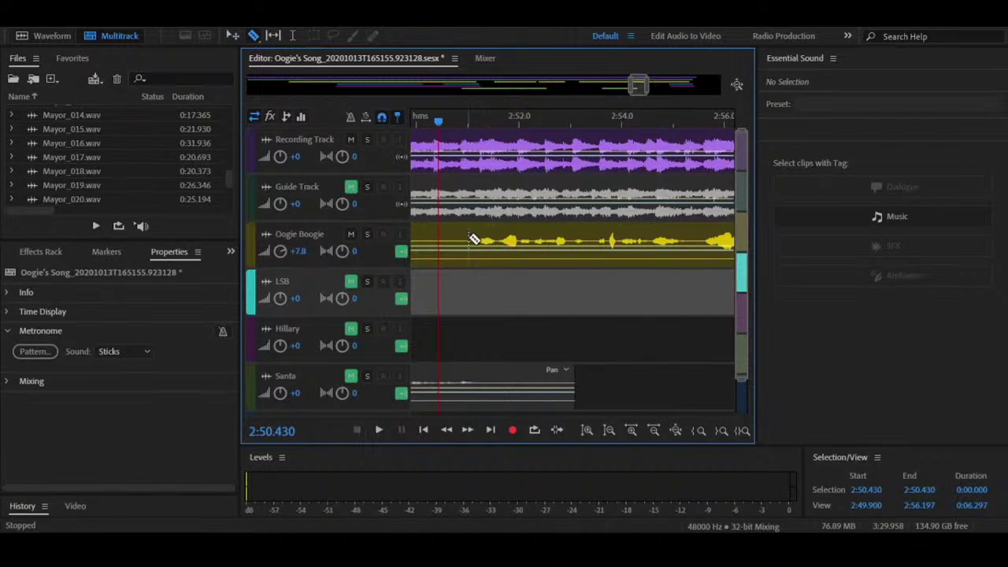
{"action": "left_click", "coordinate": [442, 244]}
{"action": "key", "text": "v"}
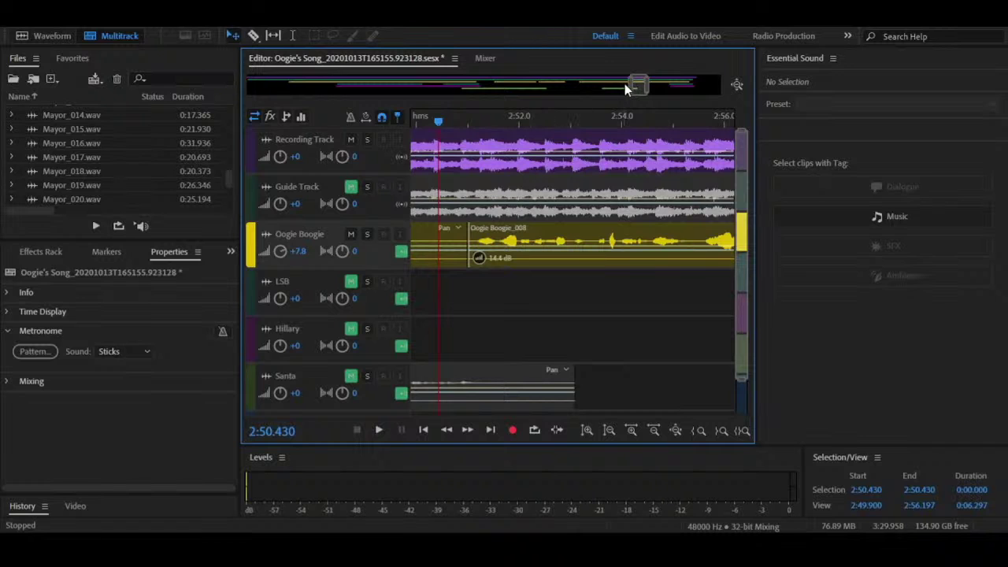
Step: Delete the Oogie Boogie_008 section between about 2:46.7 and 2:51.0 and the Oogie Boogie_007 piece beneath it
{"action": "left_click_drag", "start_coordinate": [624, 84], "coordinate": [615, 94]}
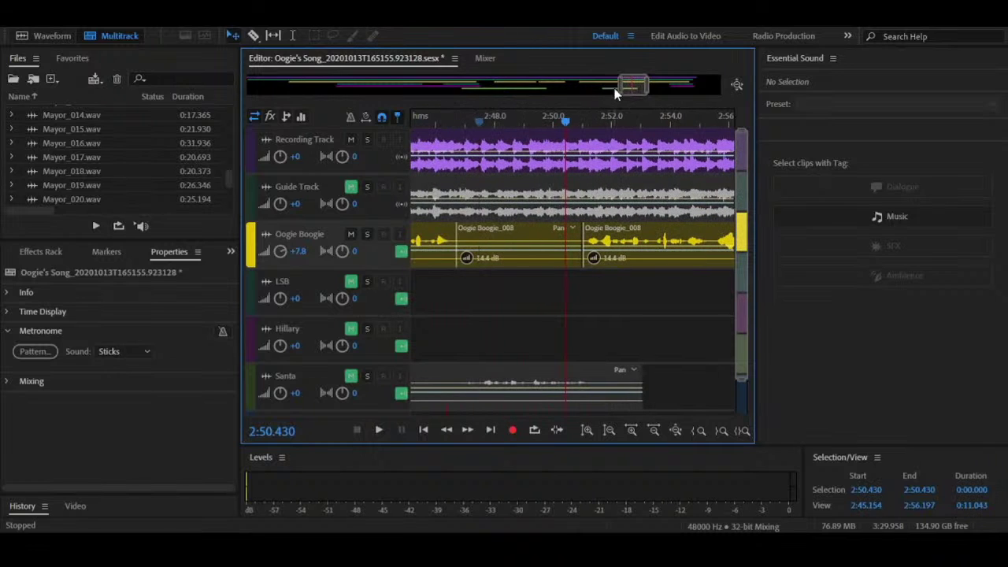
{"action": "left_click", "coordinate": [527, 238]}
{"action": "key", "text": "Delete"}
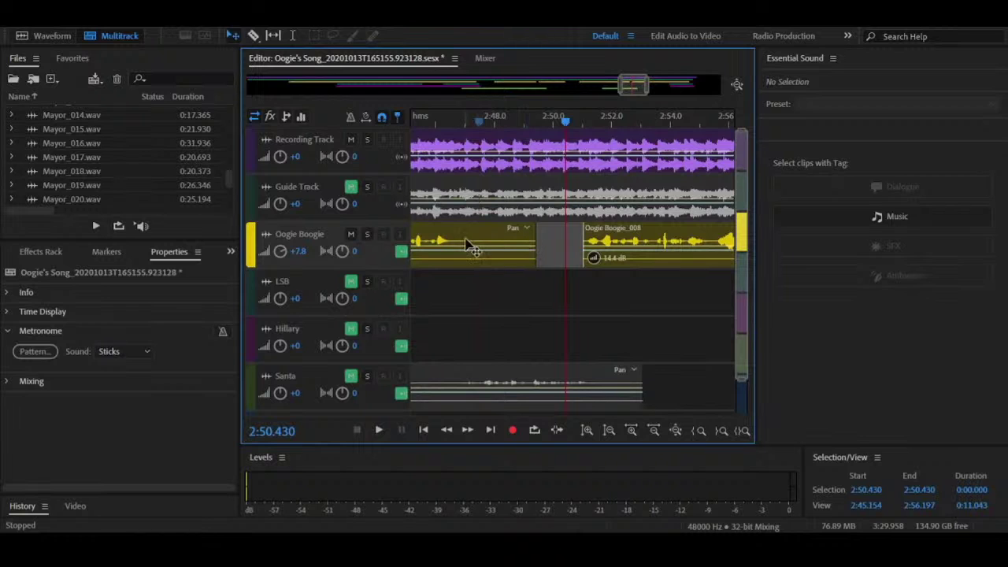
{"action": "left_click", "coordinate": [490, 242]}
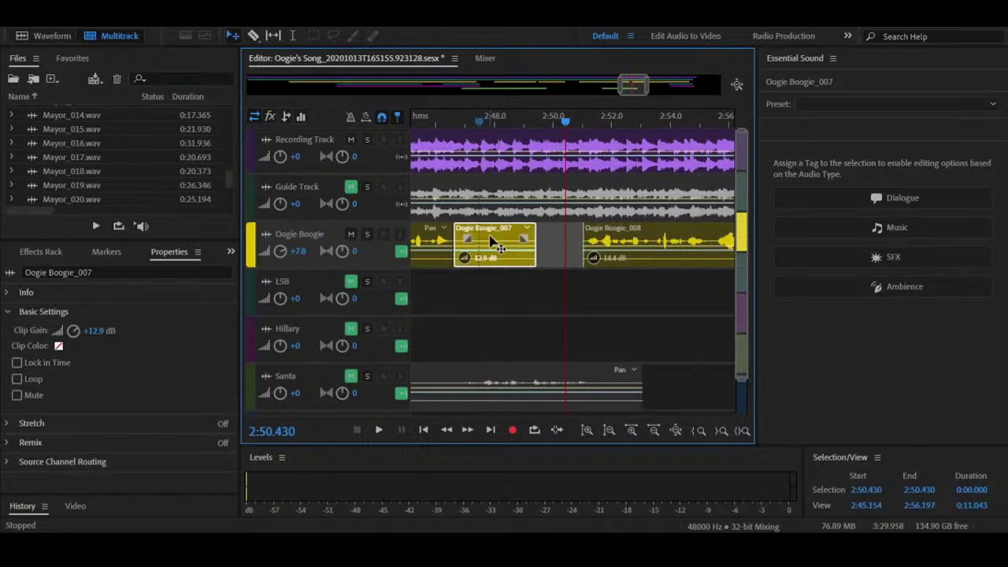
{"action": "key", "text": "Delete"}
Step: Play back the session from 2:48.280 to about 3:14.4
{"action": "left_click", "coordinate": [503, 121]}
{"action": "key", "text": "space"}
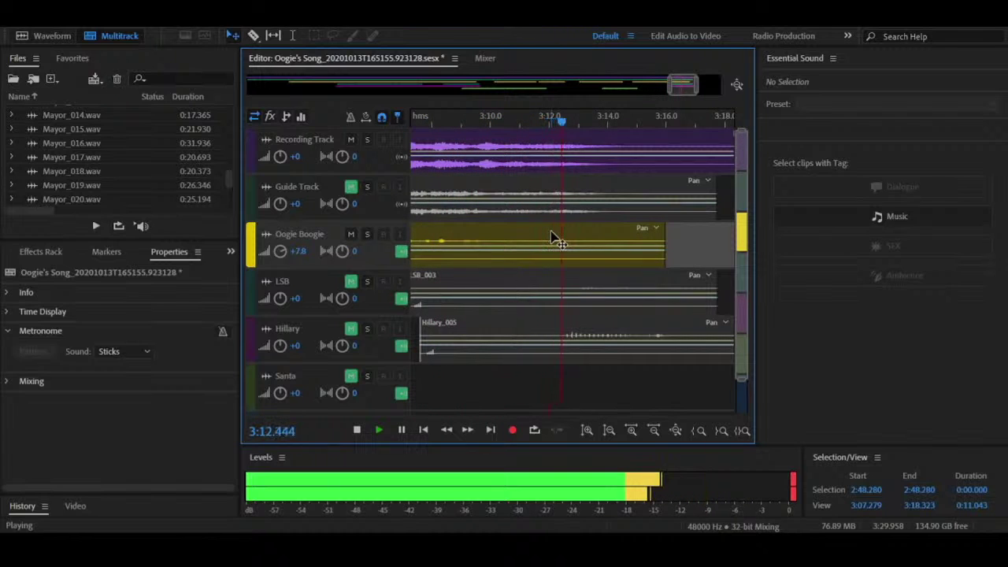
{"action": "key", "text": "space"}
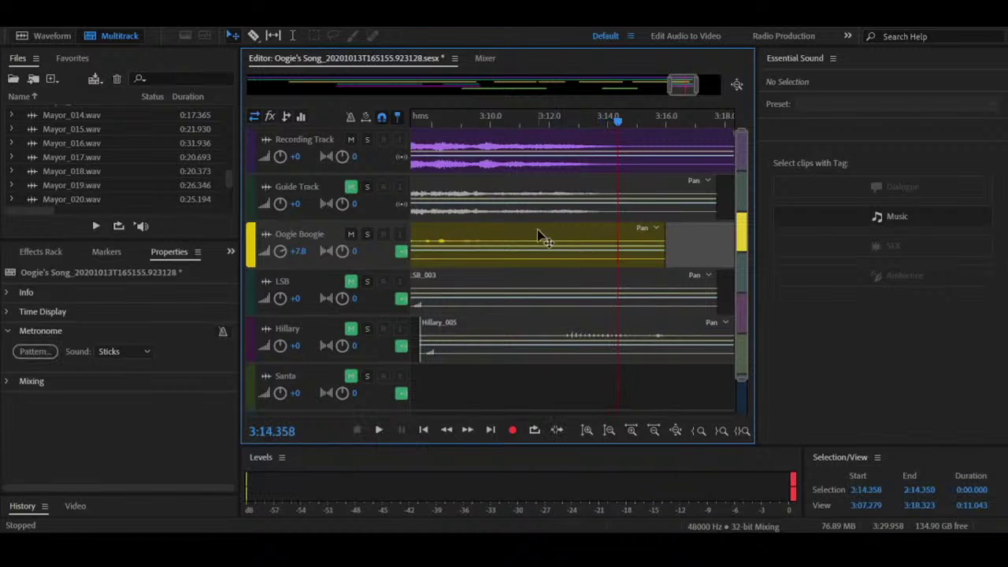
Step: Split the Oogie Boogie_008 clip at about 3:10.4 and delete the section after the split
{"action": "left_click", "coordinate": [501, 237]}
{"action": "key", "text": "v"}
{"action": "left_click", "coordinate": [520, 236]}
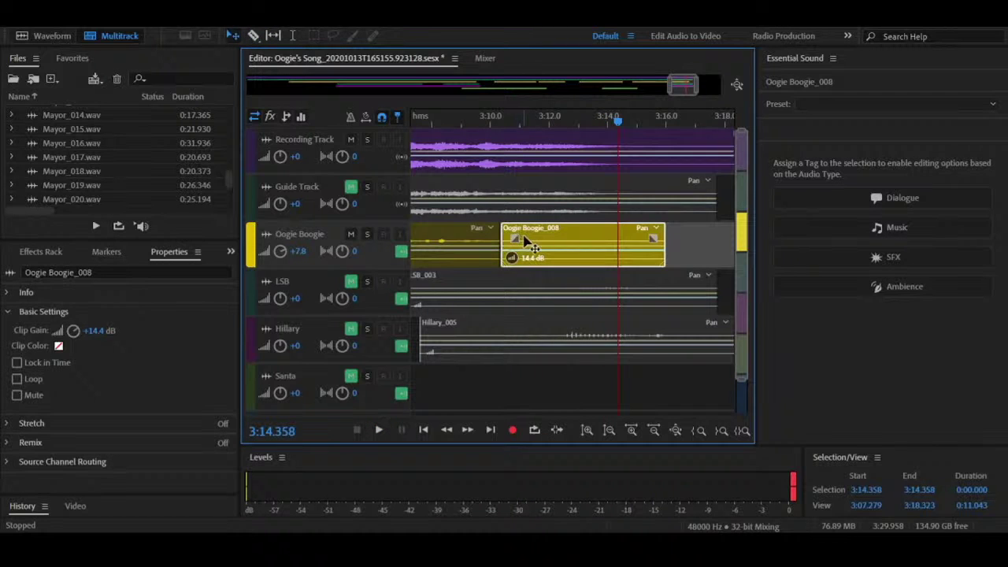
{"action": "key", "text": "Delete"}
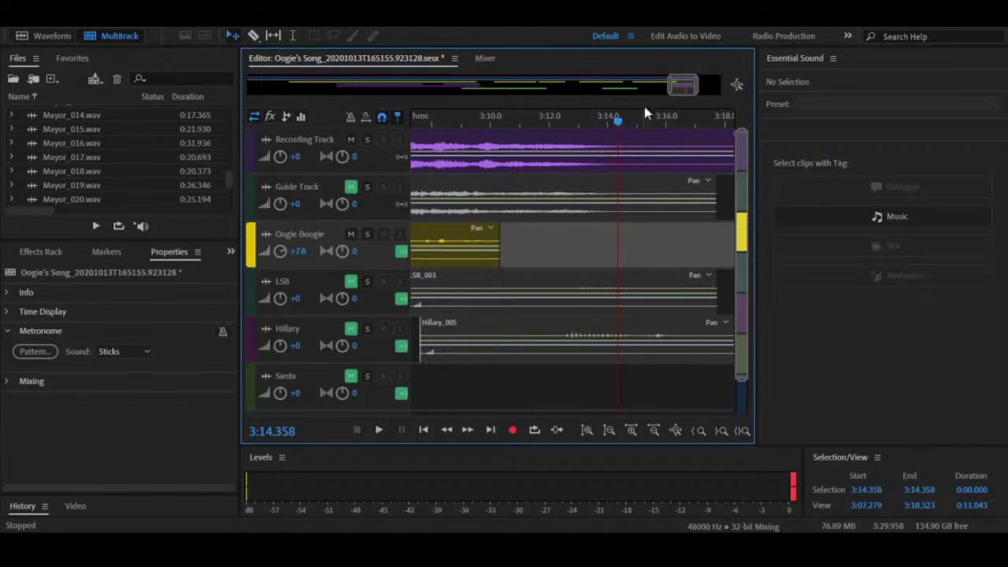
Step: Mute the Oogie Boogie track and unmute the LSB track
{"action": "left_click_drag", "start_coordinate": [669, 92], "coordinate": [240, 126]}
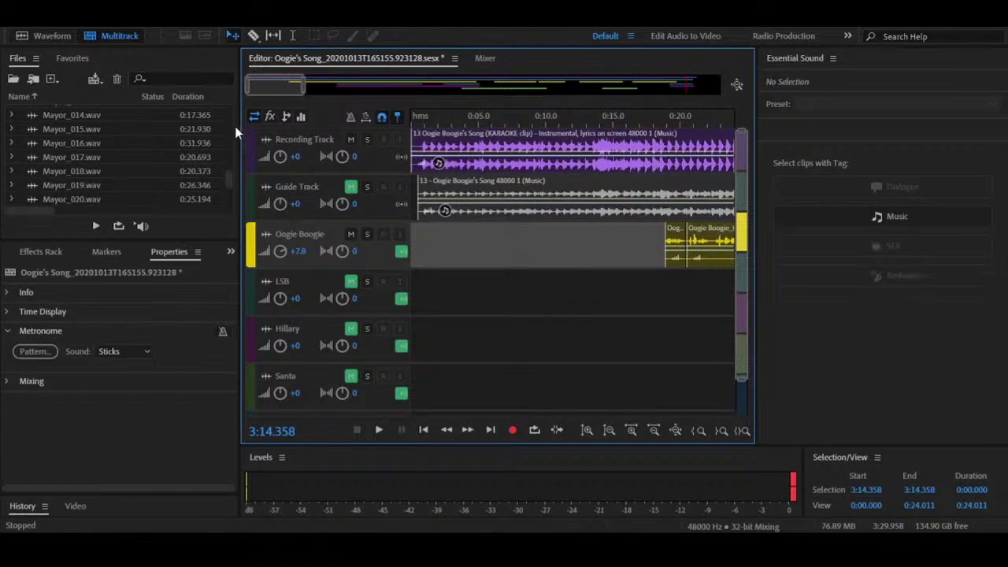
{"action": "left_click", "coordinate": [351, 237]}
{"action": "left_click", "coordinate": [351, 282]}
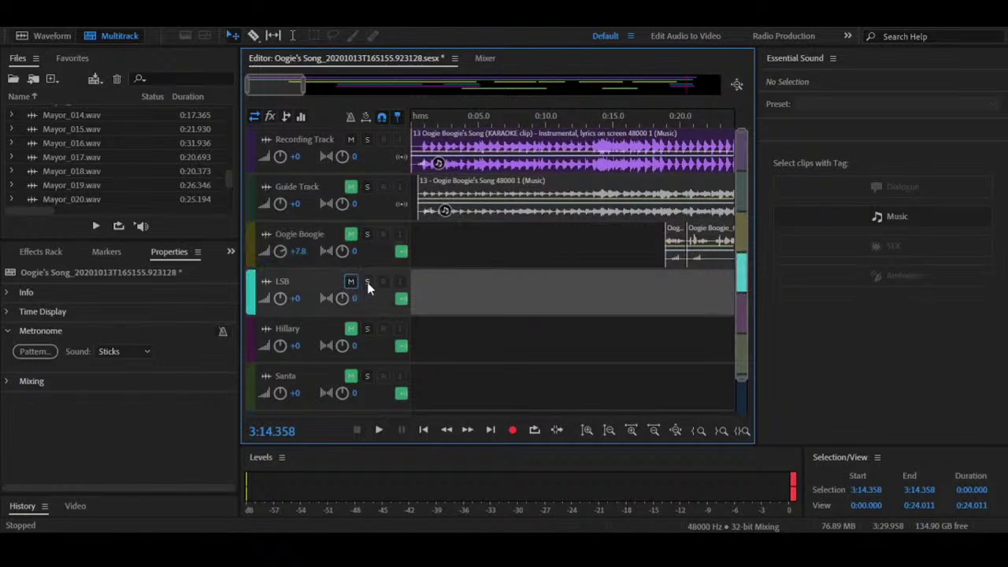
{"action": "left_click_drag", "start_coordinate": [277, 93], "coordinate": [345, 95]}
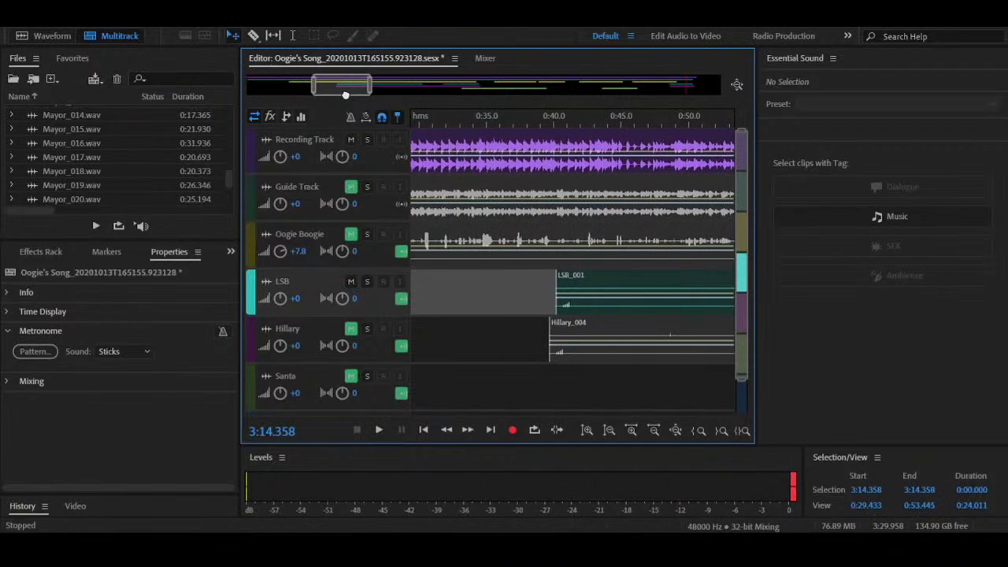
Step: Play back the session from 0:39.828 to about 1:08.6, listening to the LSB track
{"action": "left_click", "coordinate": [556, 119]}
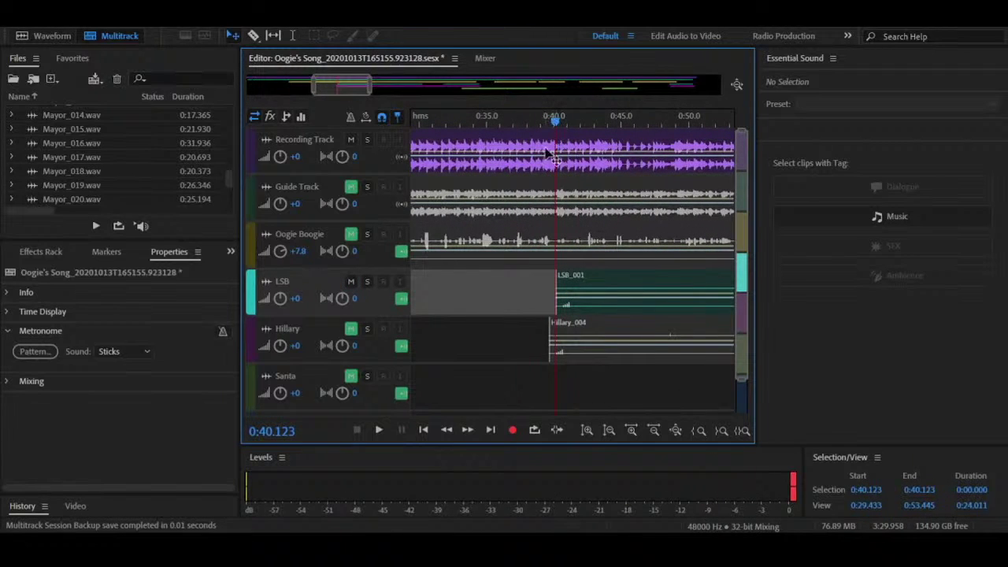
{"action": "left_click_drag", "start_coordinate": [326, 88], "coordinate": [318, 88]}
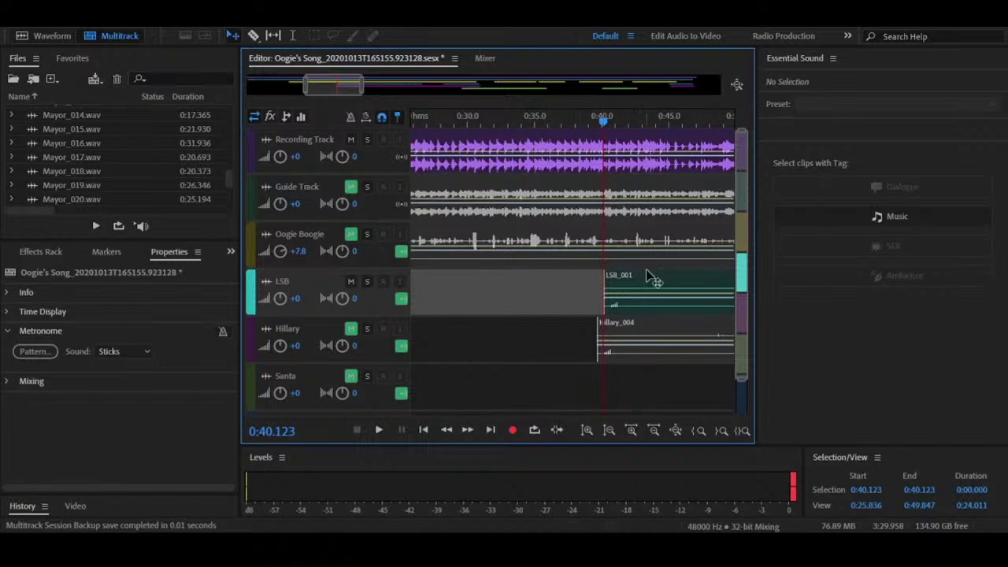
{"action": "left_click_drag", "start_coordinate": [325, 87], "coordinate": [318, 86]}
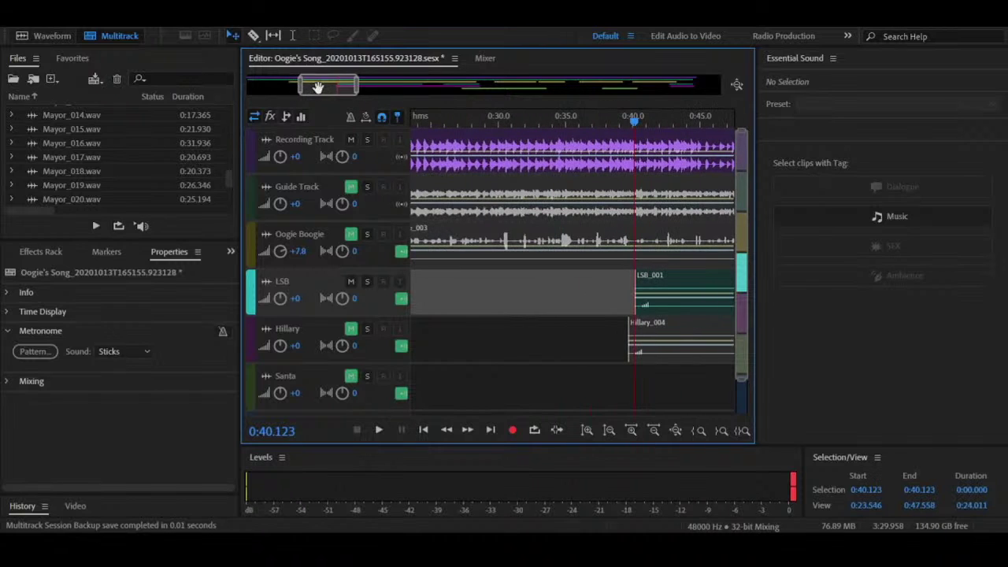
{"action": "left_click_drag", "start_coordinate": [636, 122], "coordinate": [633, 124]}
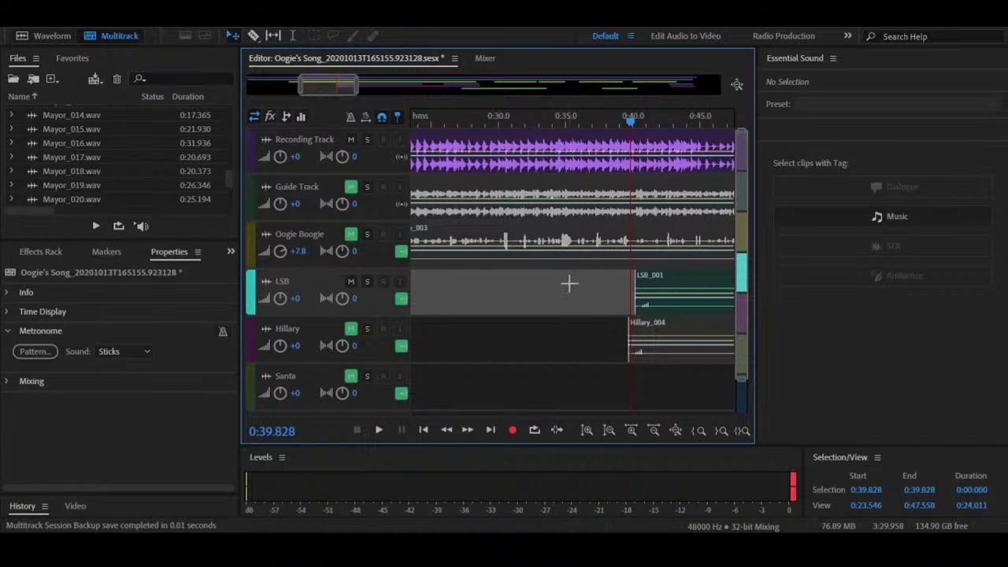
{"action": "key", "text": "space"}
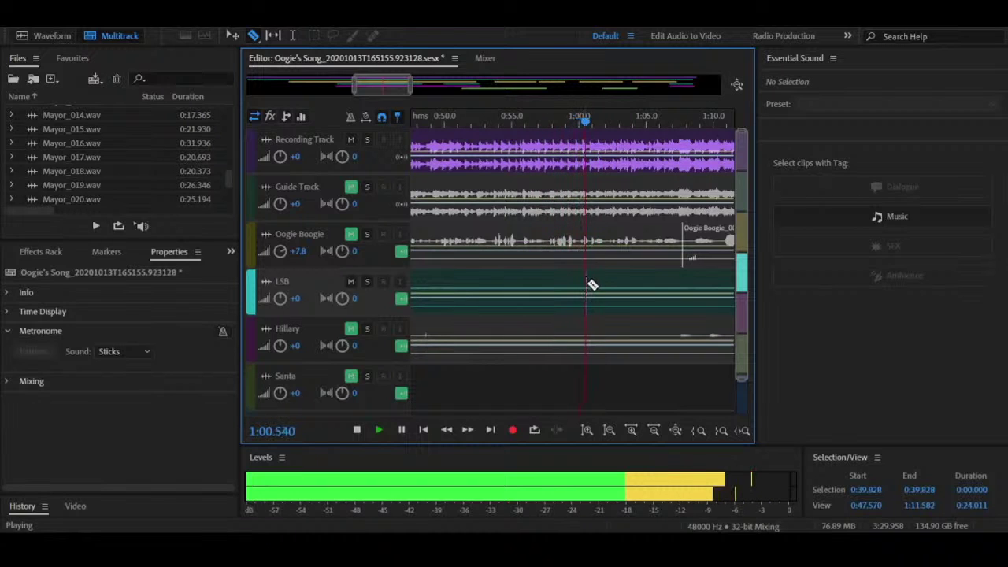
{"action": "key", "text": "space"}
Step: Split the LSB_001 clip at about 1:06.0 and delete the section before the split
{"action": "left_click", "coordinate": [661, 282]}
{"action": "key", "text": "v"}
{"action": "left_click", "coordinate": [648, 290]}
{"action": "key", "text": "Delete"}
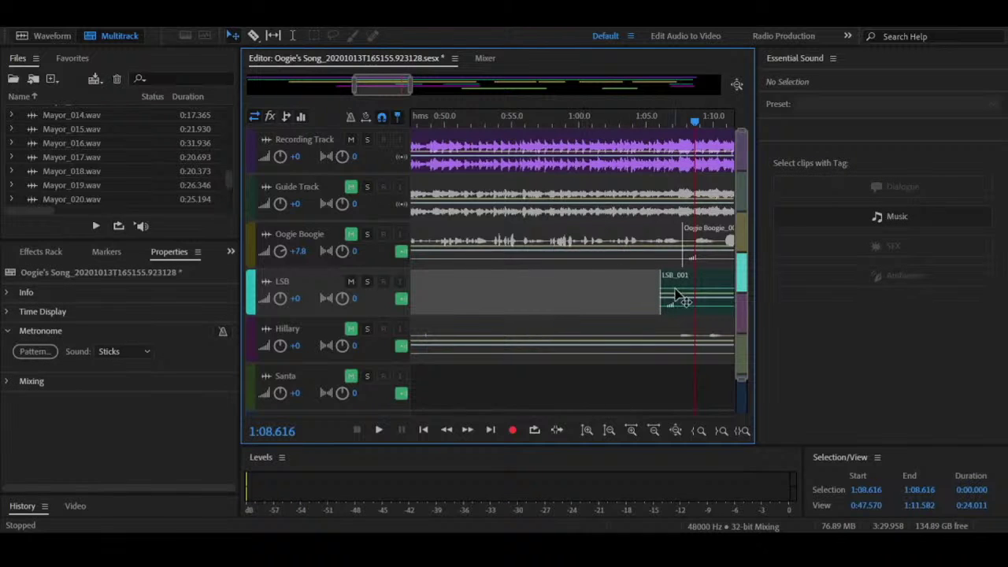
Step: Set the remaining LSB_001 clip's gain to +22.8 dB and play it back from 1:06.045 to about 1:17.9
{"action": "left_click", "coordinate": [675, 291]}
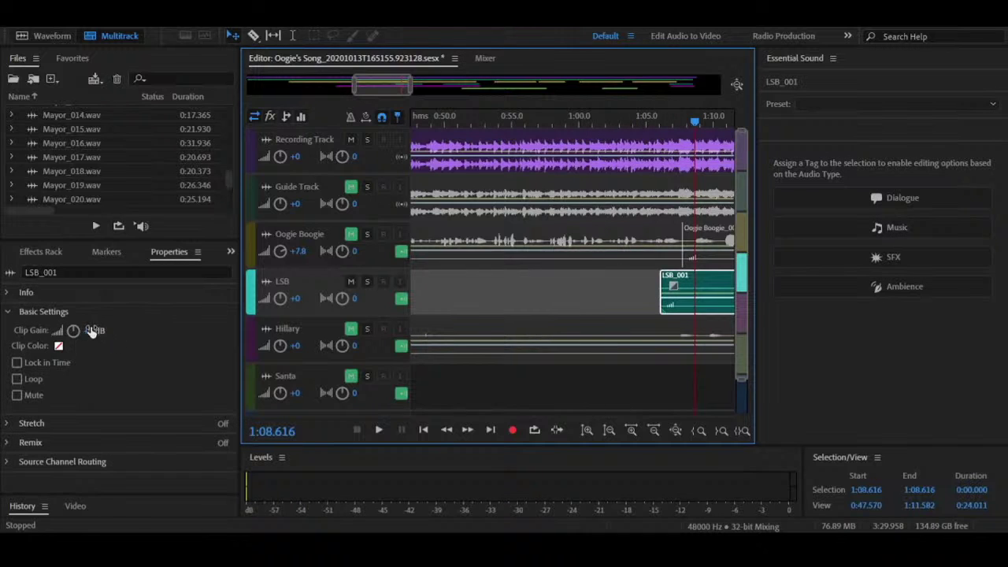
{"action": "left_click_drag", "start_coordinate": [92, 331], "coordinate": [98, 330]}
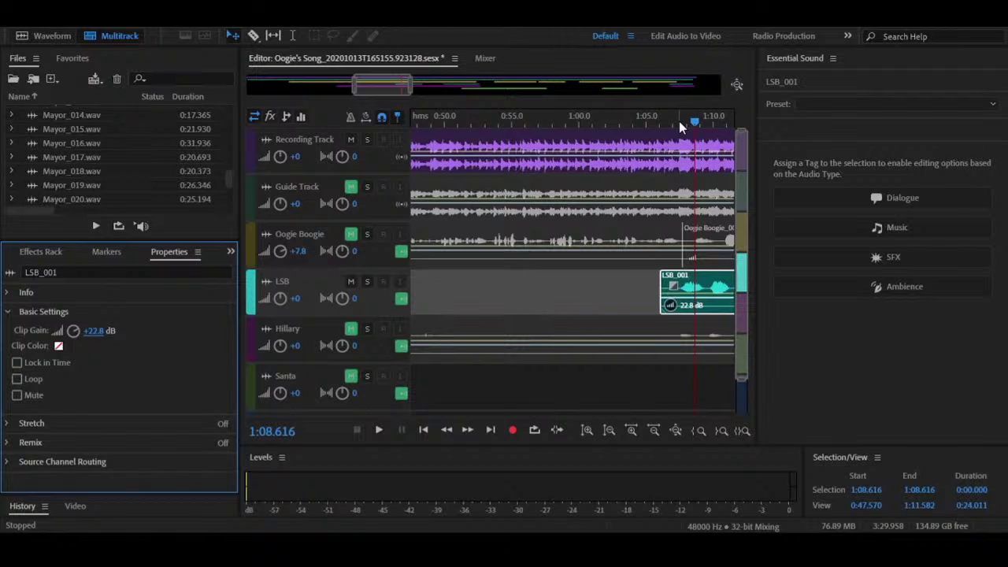
{"action": "left_click_drag", "start_coordinate": [680, 123], "coordinate": [661, 126]}
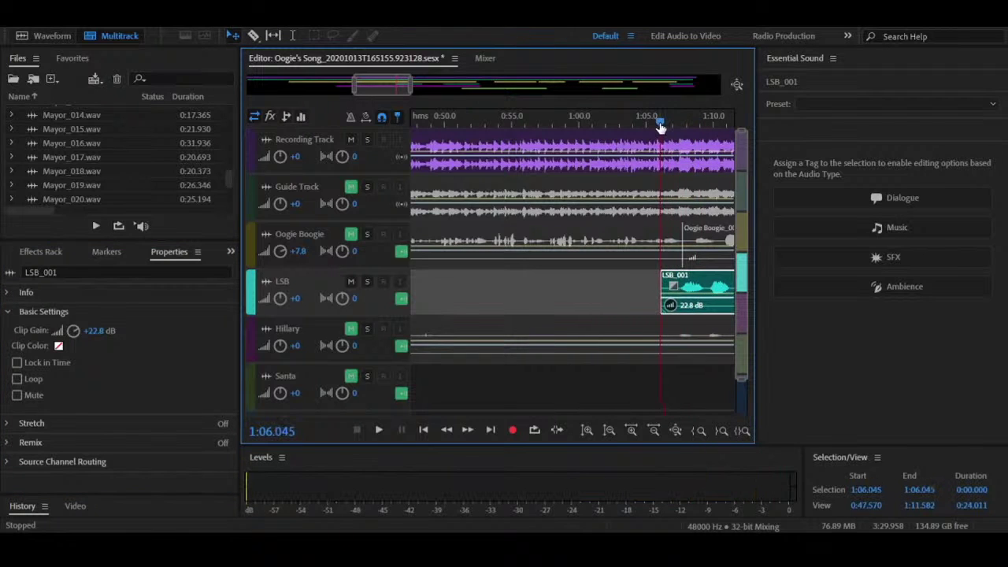
{"action": "key", "text": "space"}
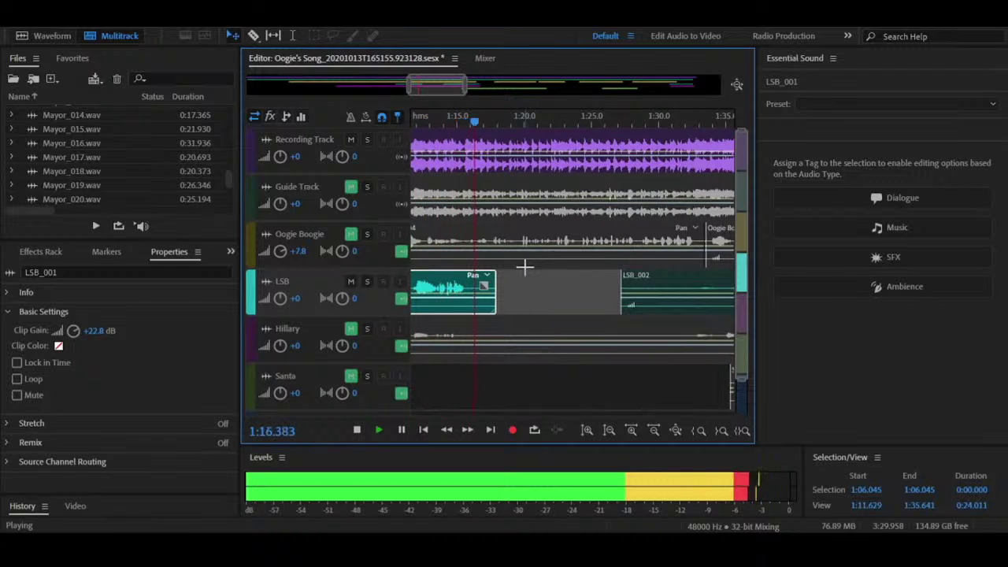
{"action": "key", "text": "space"}
Step: Split the LSB_001 clip at about 1:15.8 and delete the section after the split
{"action": "key", "text": "r"}
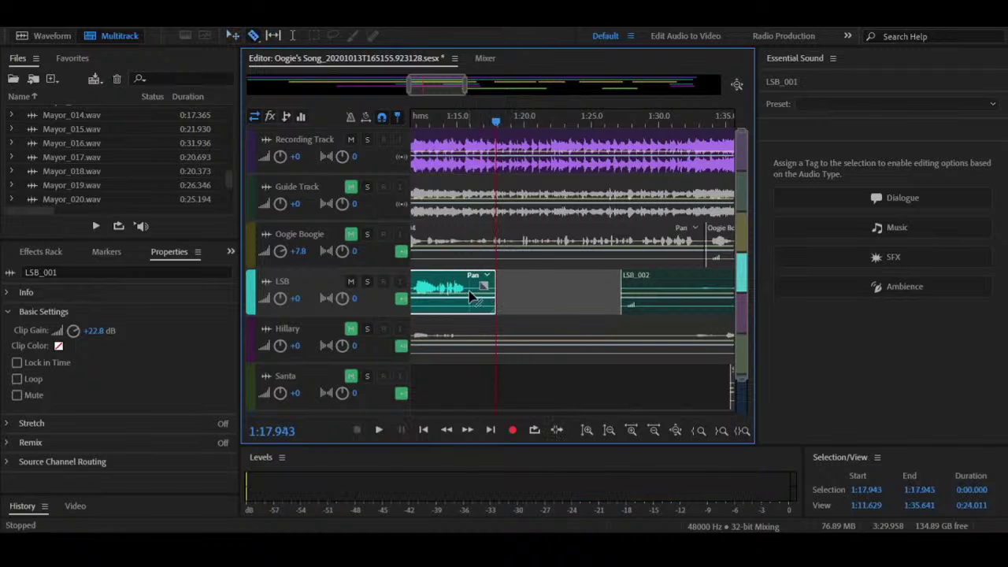
{"action": "left_click", "coordinate": [469, 287]}
{"action": "key", "text": "v"}
{"action": "left_click", "coordinate": [474, 291]}
{"action": "key", "text": "Delete"}
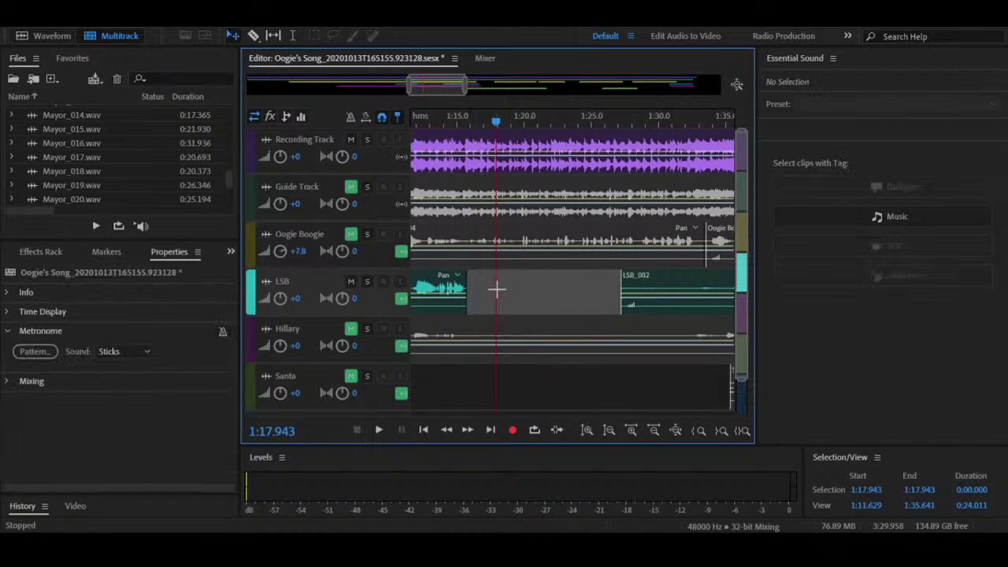
Step: Split the LSB_002 clip at 1:32.681 and delete the section before the split
{"action": "left_click_drag", "start_coordinate": [664, 118], "coordinate": [695, 118]}
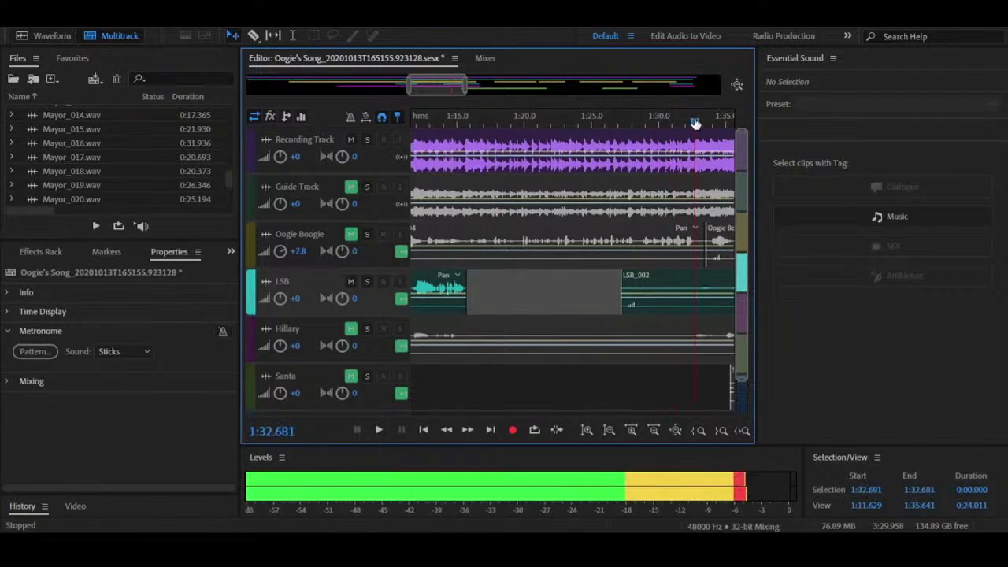
{"action": "left_click", "coordinate": [697, 283]}
{"action": "key", "text": "v"}
{"action": "left_click", "coordinate": [674, 288]}
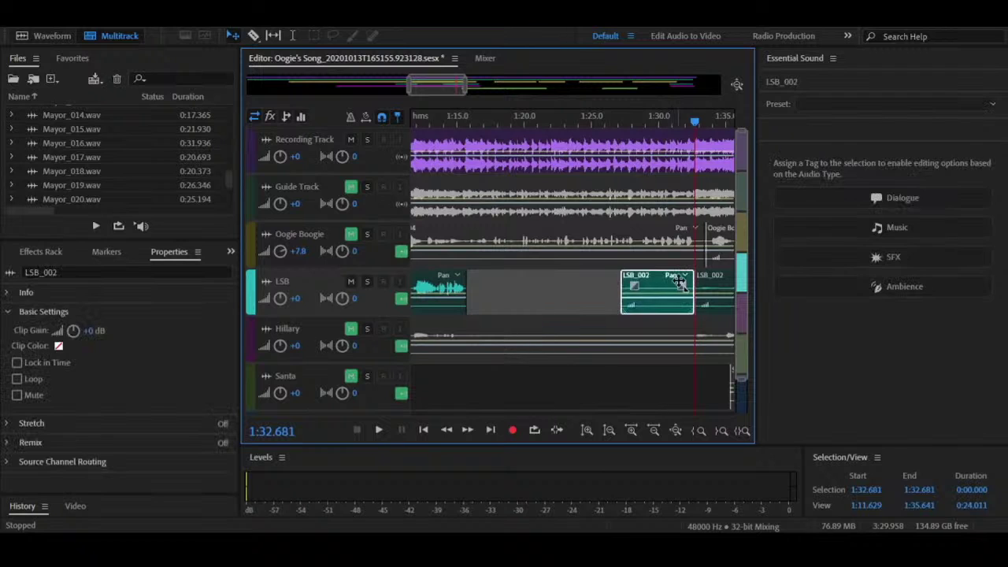
{"action": "key", "text": "Delete"}
Step: Set the remaining LSB_002 clip's gain to +18.9 dB and play it back from 1:32.681
{"action": "left_click", "coordinate": [708, 290]}
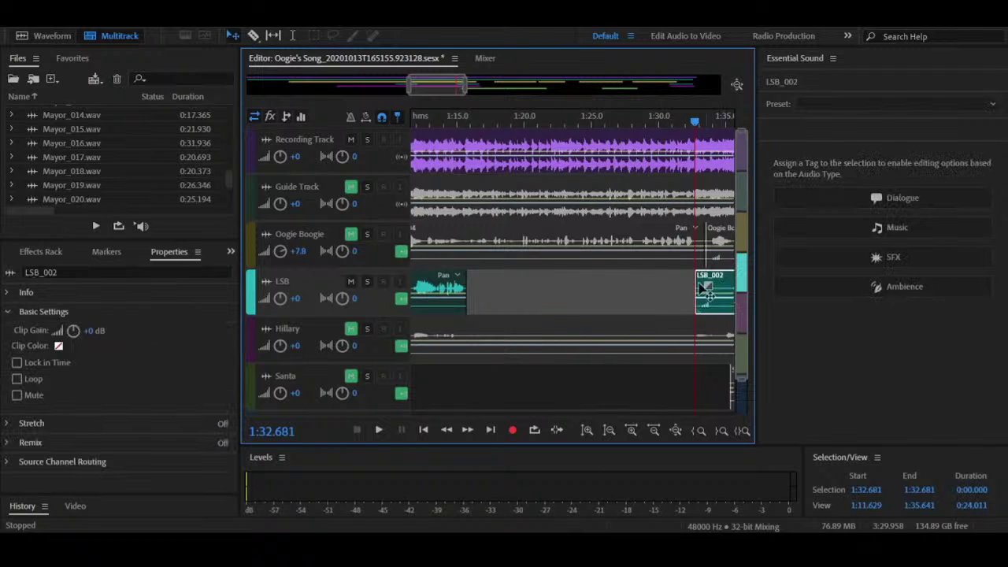
{"action": "left_click_drag", "start_coordinate": [98, 326], "coordinate": [141, 332]}
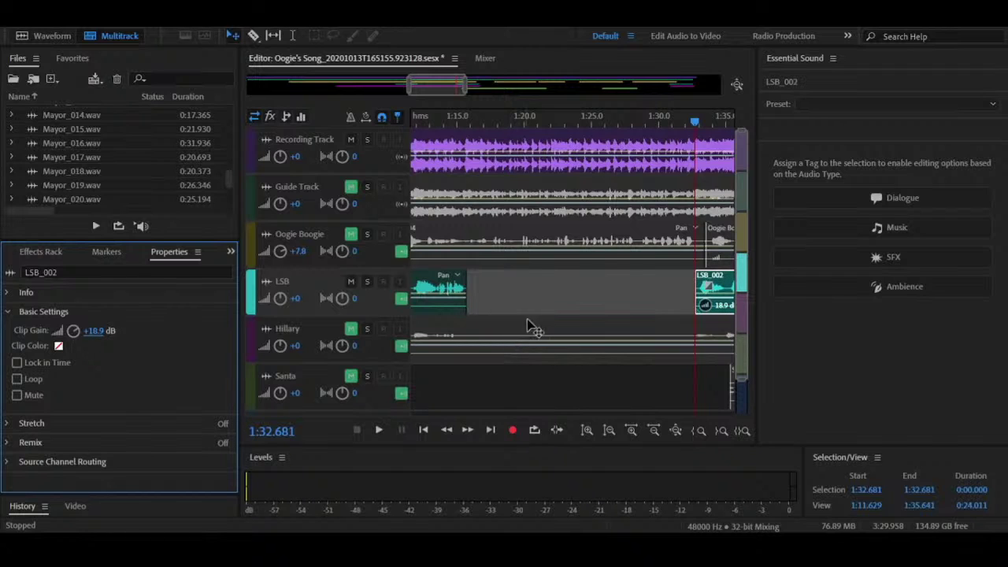
{"action": "left_click", "coordinate": [612, 281]}
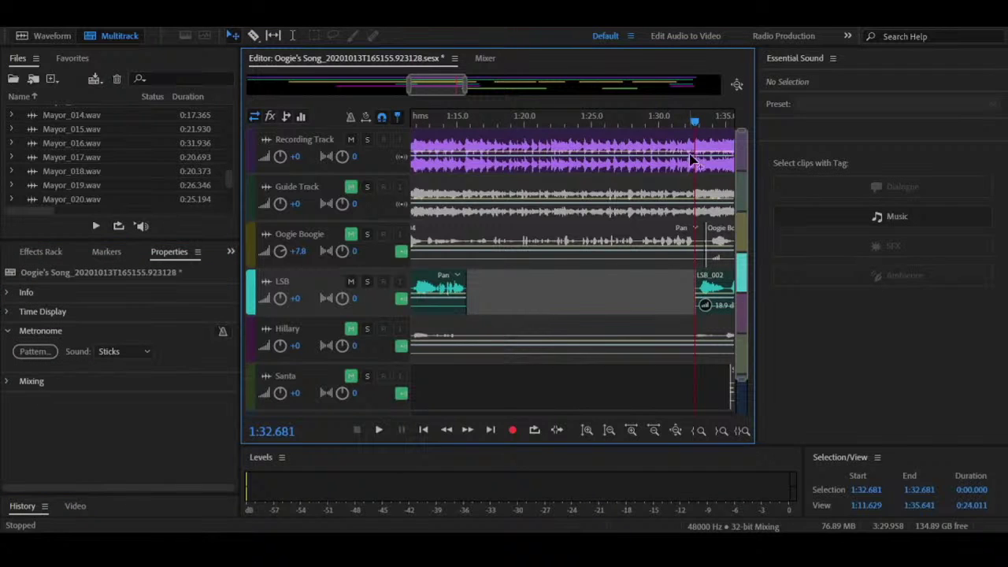
{"action": "key", "text": "space"}
{"action": "left_click_drag", "start_coordinate": [738, 125], "coordinate": [737, 126]}
Step: Set the LSB_002 clip's gain to +19.2 dB and play it back from 1:31.968 to about 1:41.5
{"action": "left_click", "coordinate": [620, 282]}
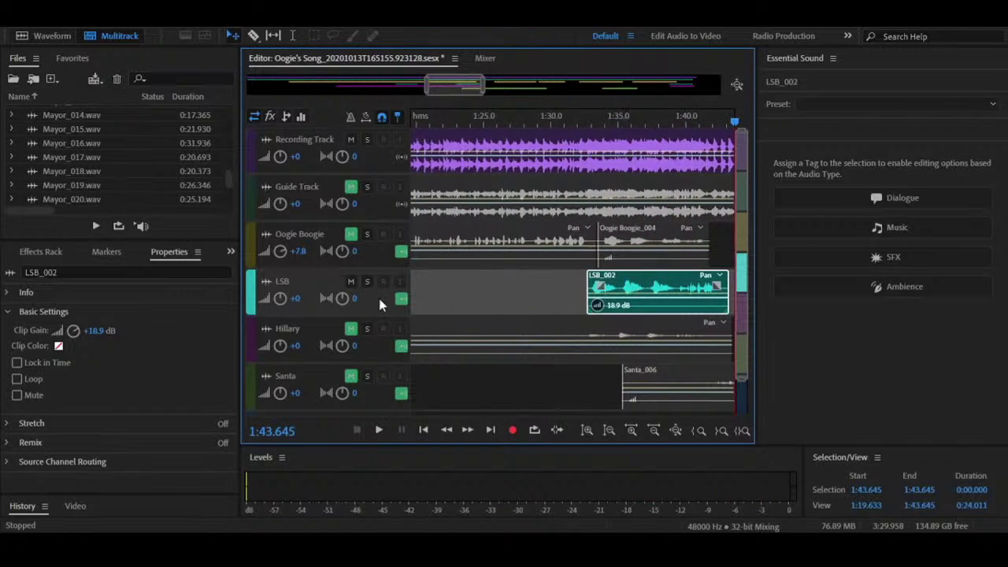
{"action": "left_click_drag", "start_coordinate": [93, 334], "coordinate": [96, 333]}
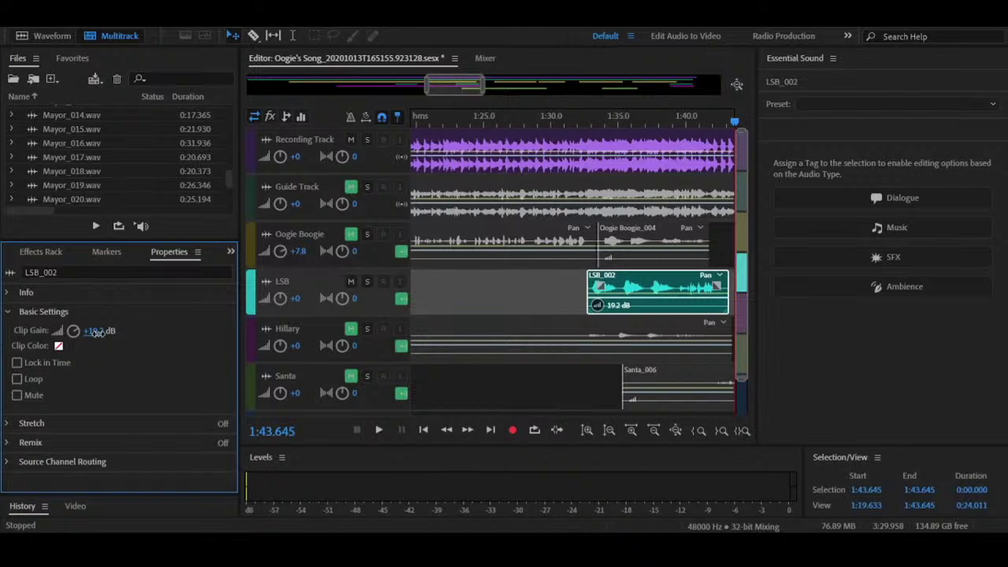
{"action": "left_click_drag", "start_coordinate": [596, 125], "coordinate": [580, 142]}
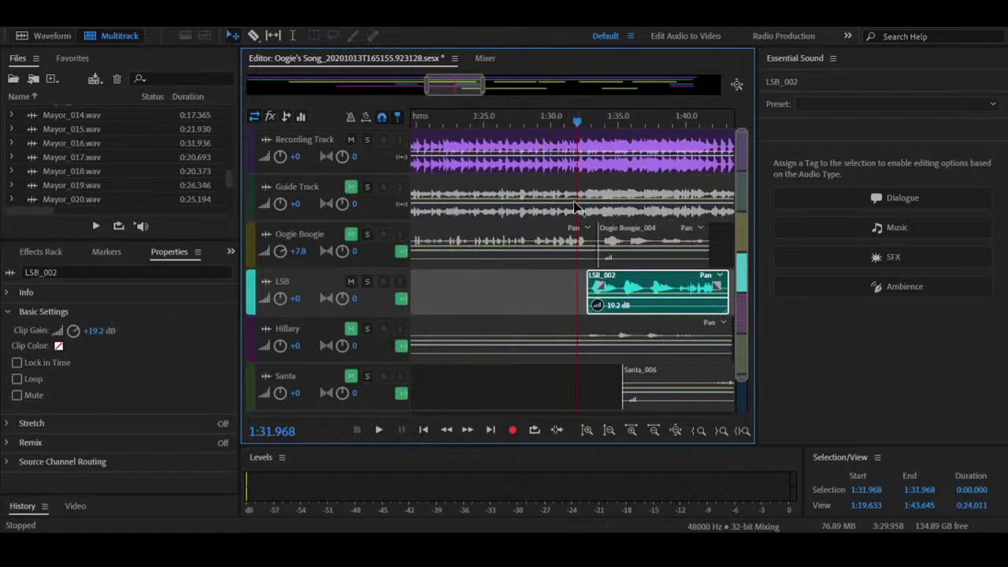
{"action": "key", "text": "space"}
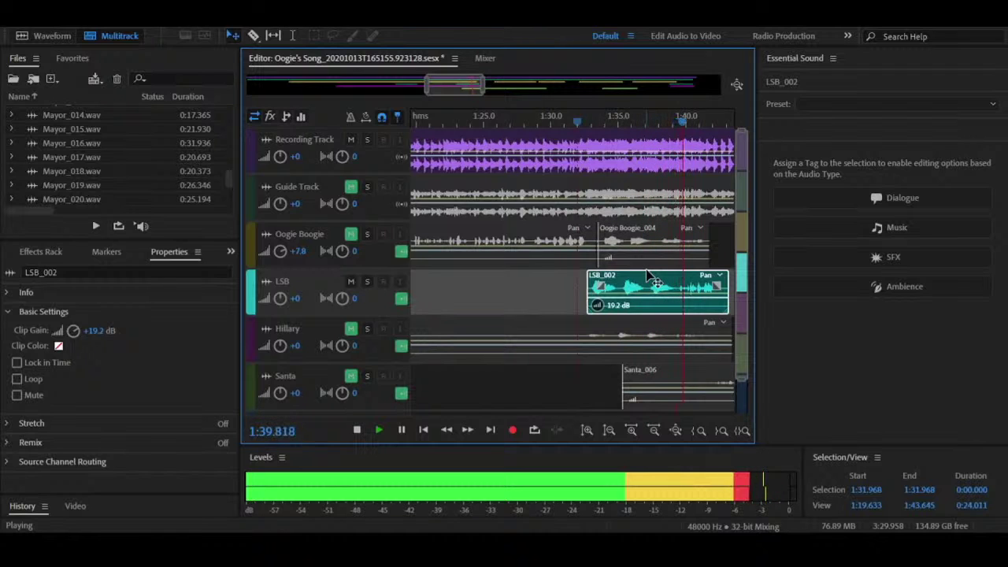
{"action": "key", "text": "space"}
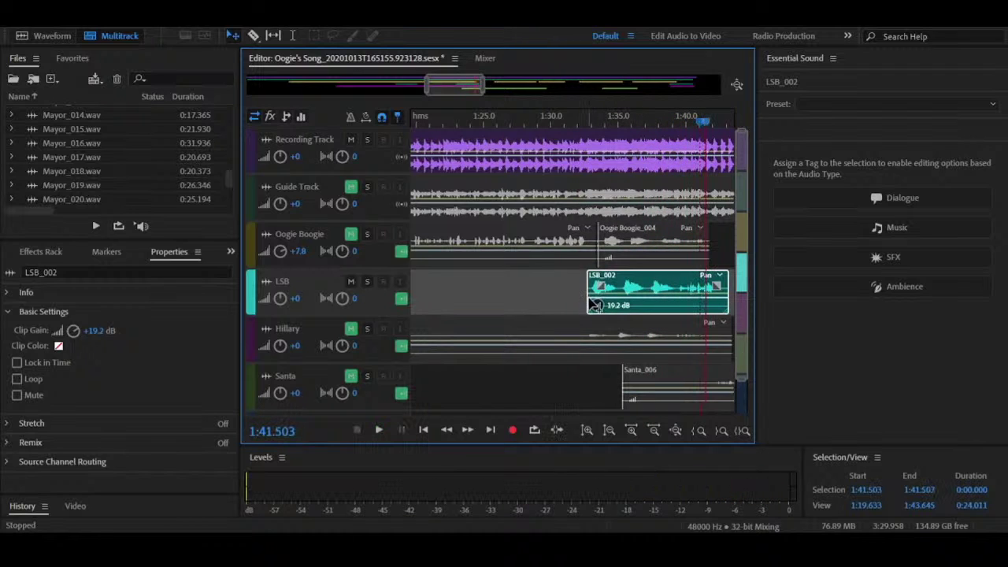
Step: Shift the LSB_002 clip slightly earlier to start at about 1:32.5 and play it back from 1:32.681
{"action": "left_click_drag", "start_coordinate": [615, 294], "coordinate": [599, 287]}
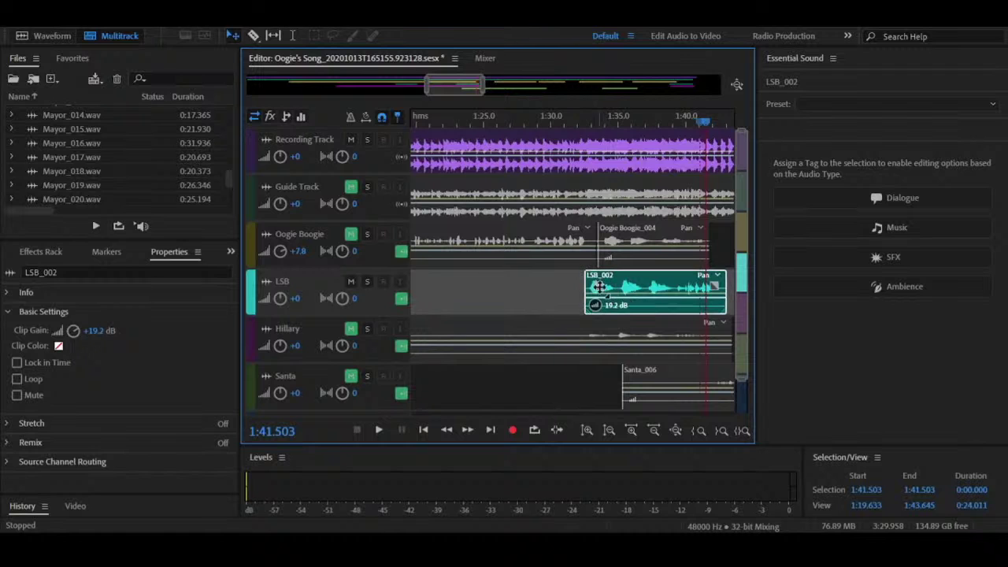
{"action": "key", "text": "space"}
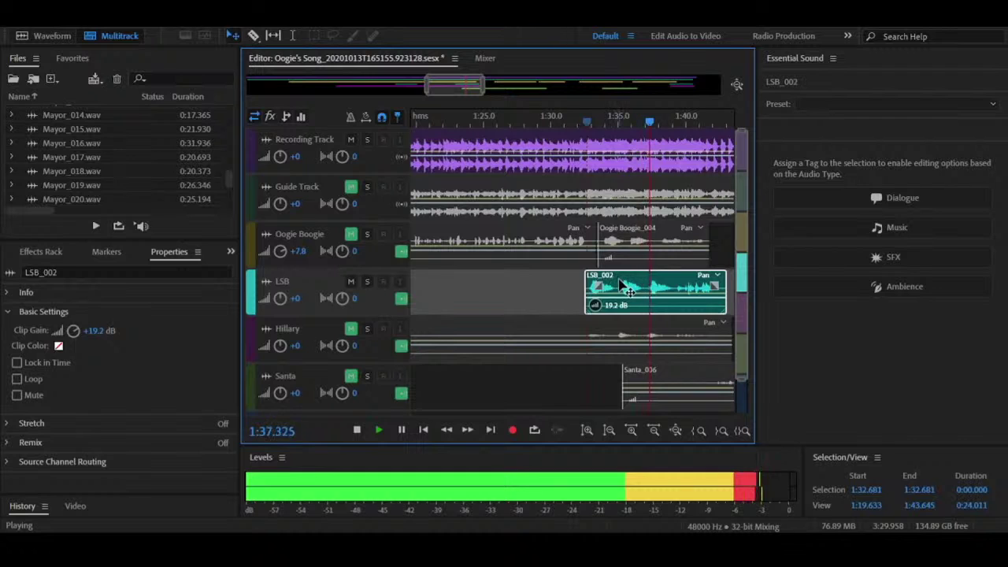
{"action": "key", "text": "space"}
Step: Nudge the LSB_002 clip about 0.1 s earlier and play it back from 1:32.549 to about 1:42.0
{"action": "scroll", "coordinate": [602, 298], "scroll_direction": "up", "scroll_amount": 4}
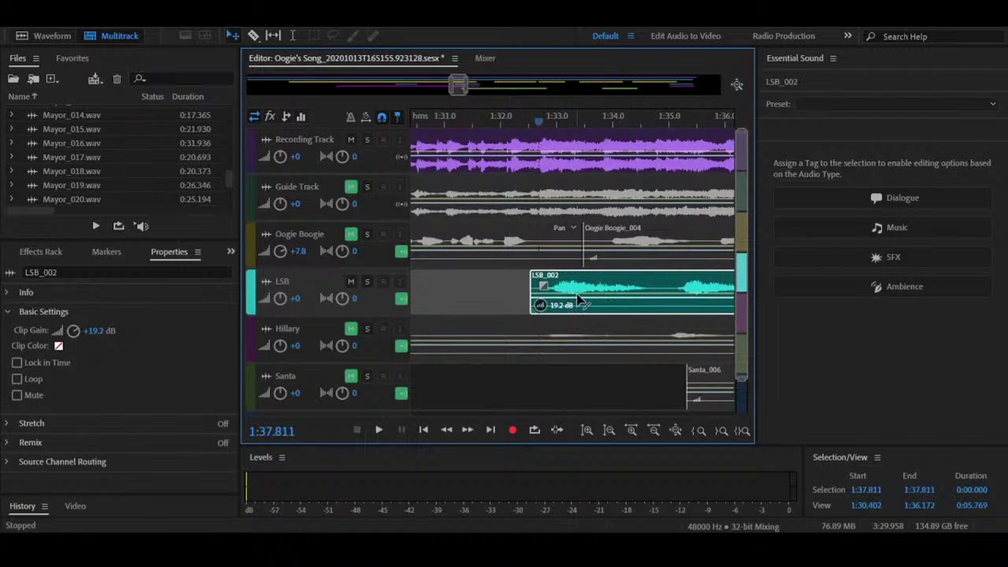
{"action": "left_click_drag", "start_coordinate": [577, 295], "coordinate": [573, 293]}
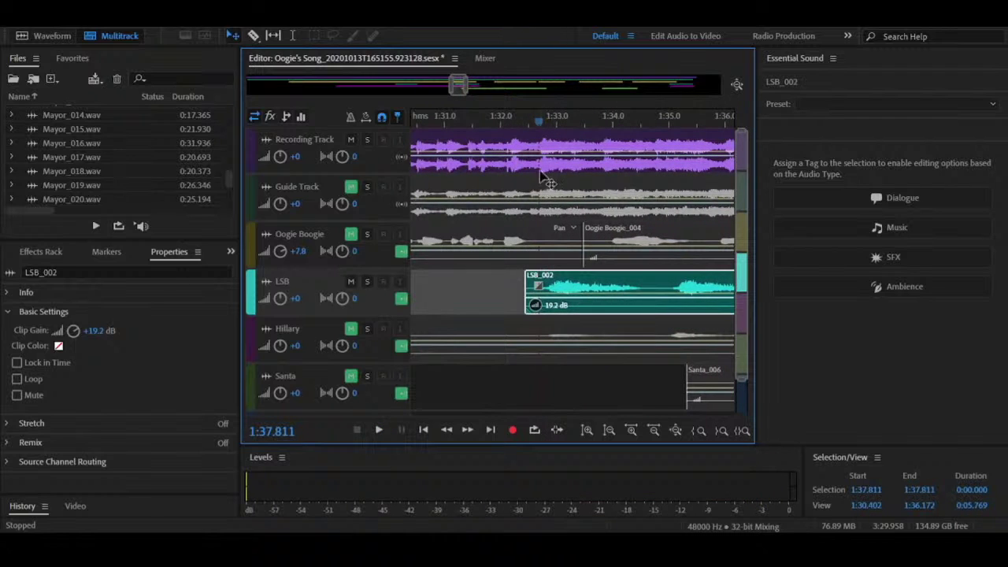
{"action": "key", "text": "space"}
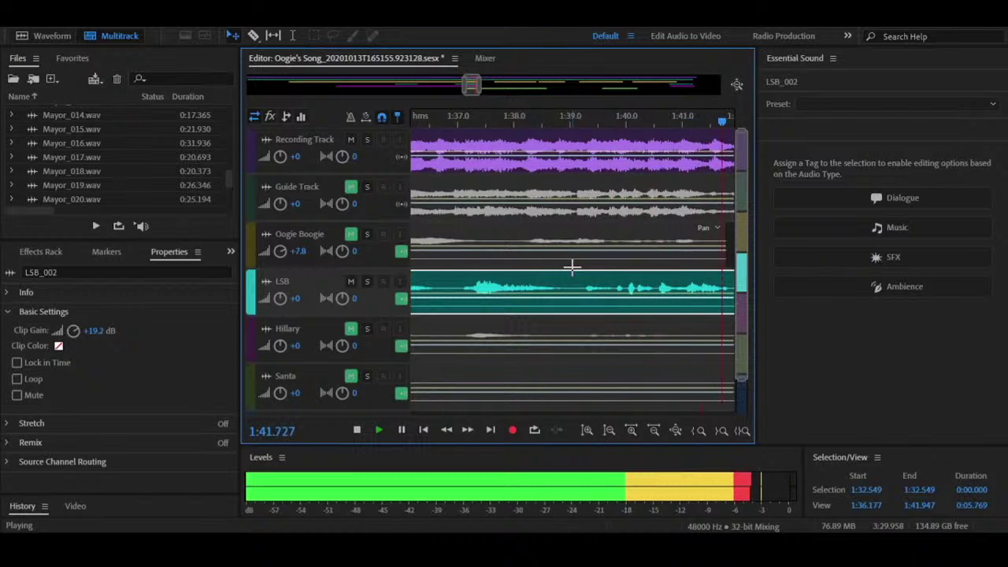
{"action": "key", "text": "space"}
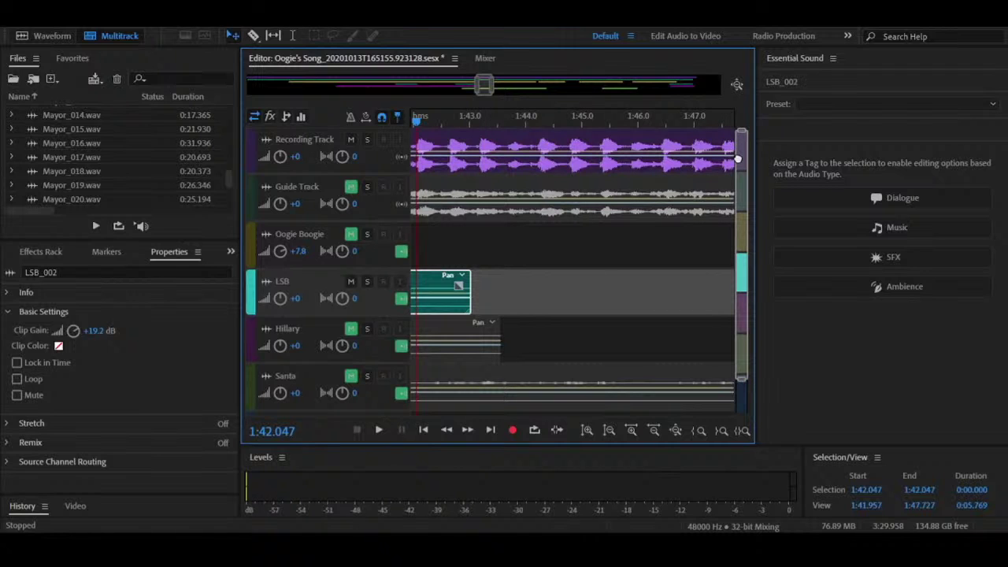
Step: Play back the session past the end of LSB_002, from 1:42.047 to about 1:47.0
{"action": "key", "text": "space"}
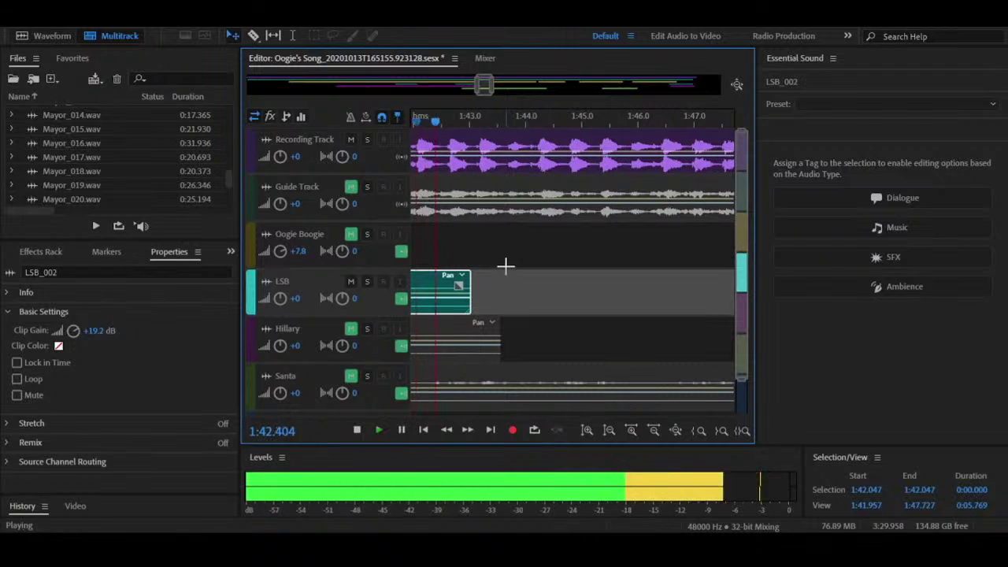
{"action": "key", "text": "space"}
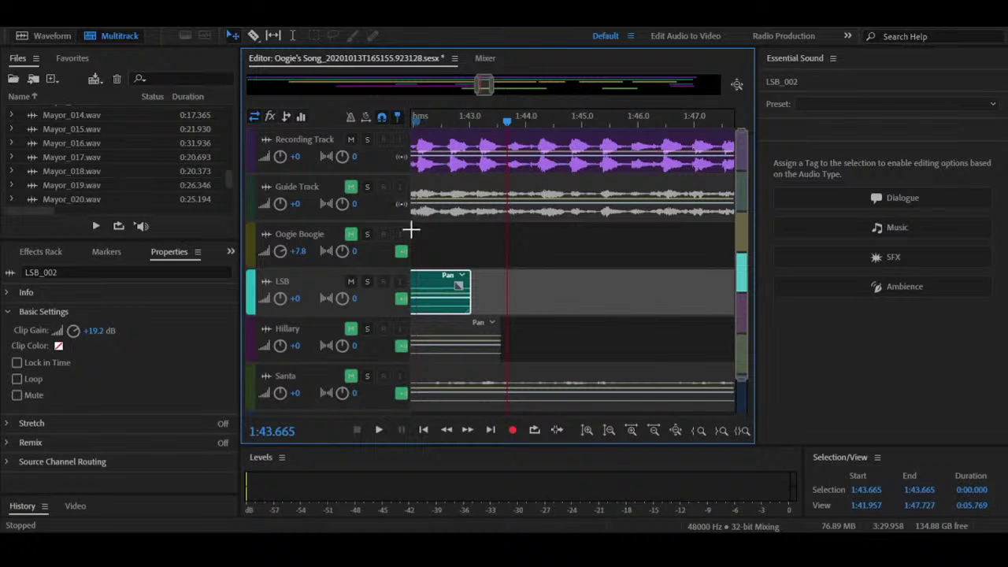
{"action": "key", "text": "space"}
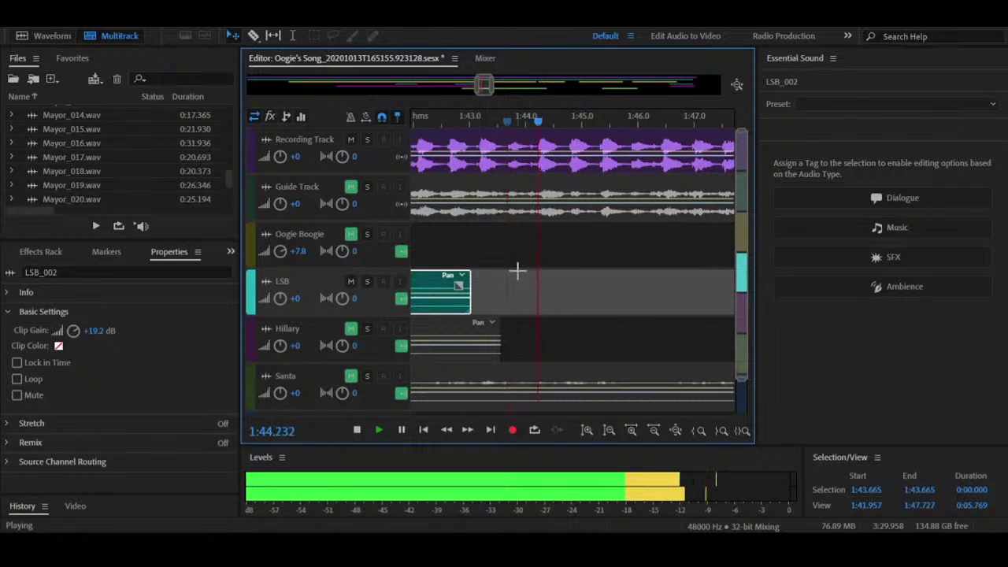
{"action": "key", "text": "space"}
Step: Play back the LSB_003 section from 3:06.949 to about 3:13.9
{"action": "left_click_drag", "start_coordinate": [492, 94], "coordinate": [669, 79]}
{"action": "left_click", "coordinate": [523, 117]}
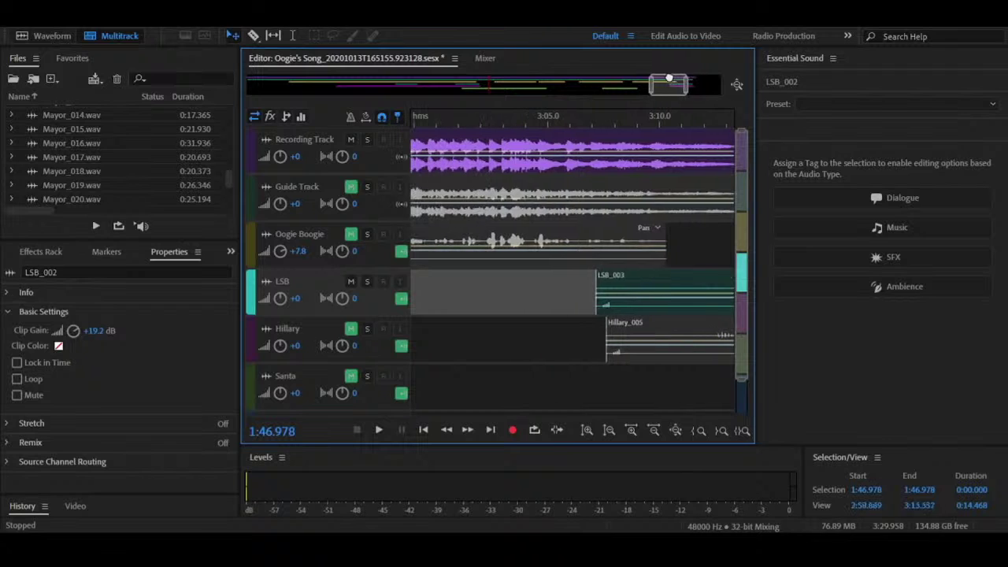
{"action": "key", "text": "space"}
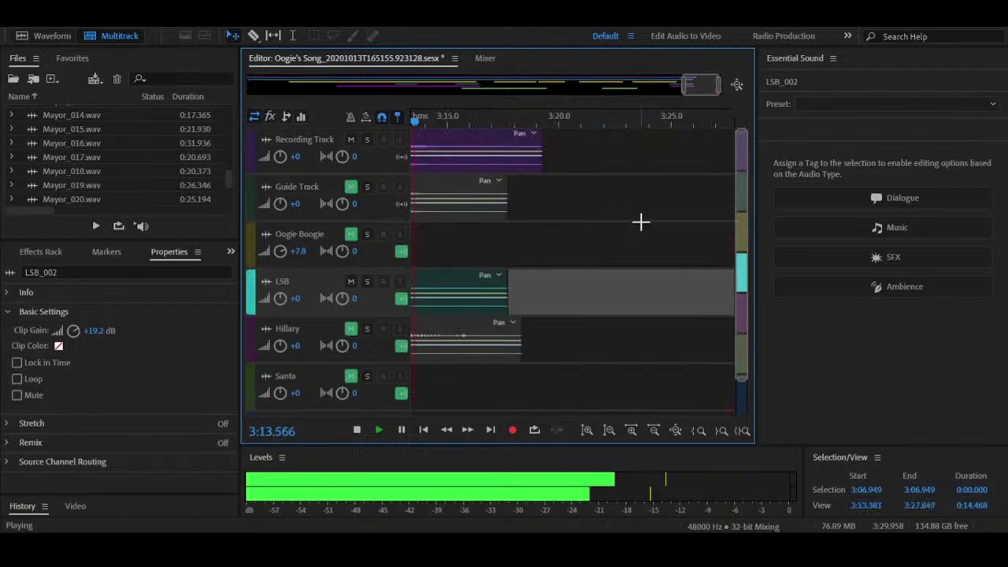
{"action": "key", "text": "space"}
Step: Set the clip gain of LSB_003 to +16.2 dB
{"action": "left_click_drag", "start_coordinate": [690, 82], "coordinate": [675, 83]}
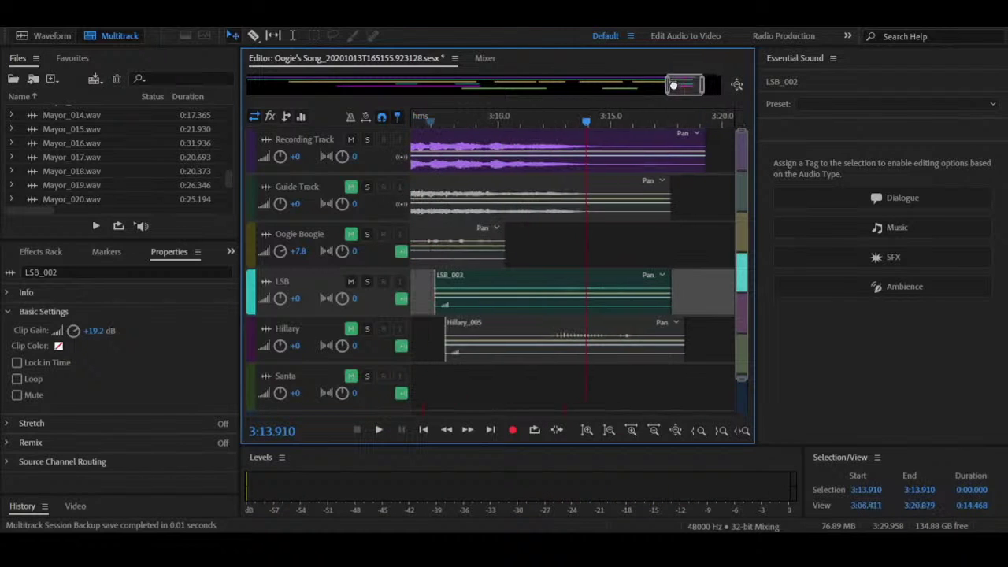
{"action": "key", "text": "r"}
{"action": "key", "text": "v"}
{"action": "left_click", "coordinate": [540, 282]}
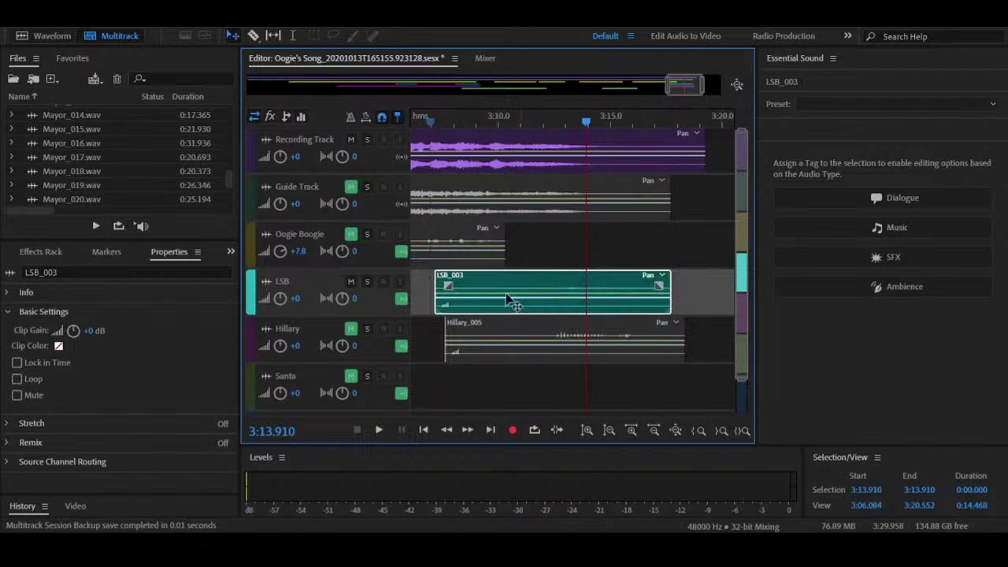
{"action": "left_click_drag", "start_coordinate": [93, 333], "coordinate": [136, 331]}
Step: Split LSB_003 at about 3:11.7, delete the part before the cut and trim the clip's end to about 3:16.3
{"action": "key", "text": "r"}
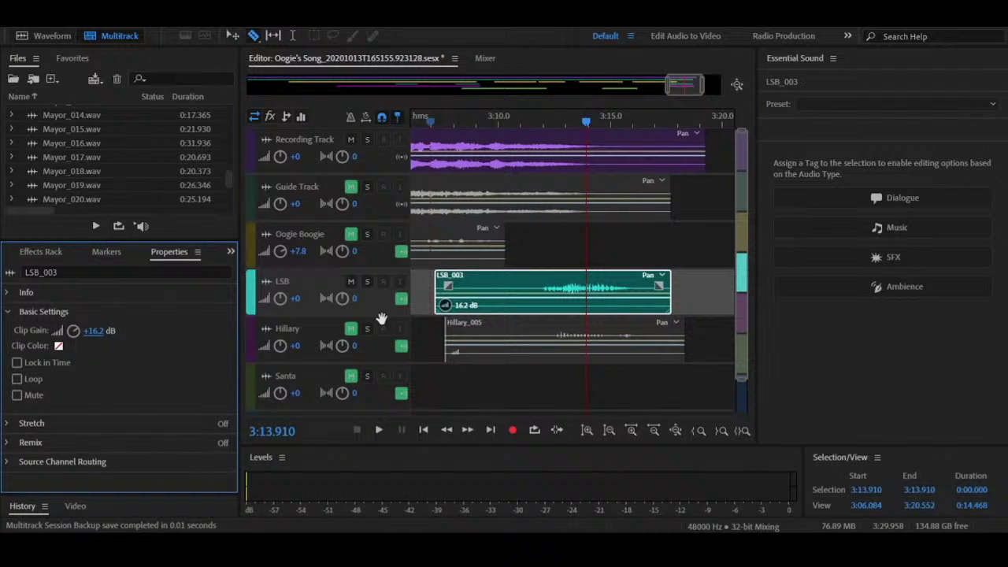
{"action": "left_click", "coordinate": [537, 285]}
{"action": "key", "text": "v"}
{"action": "left_click", "coordinate": [517, 293]}
{"action": "key", "text": "Delete"}
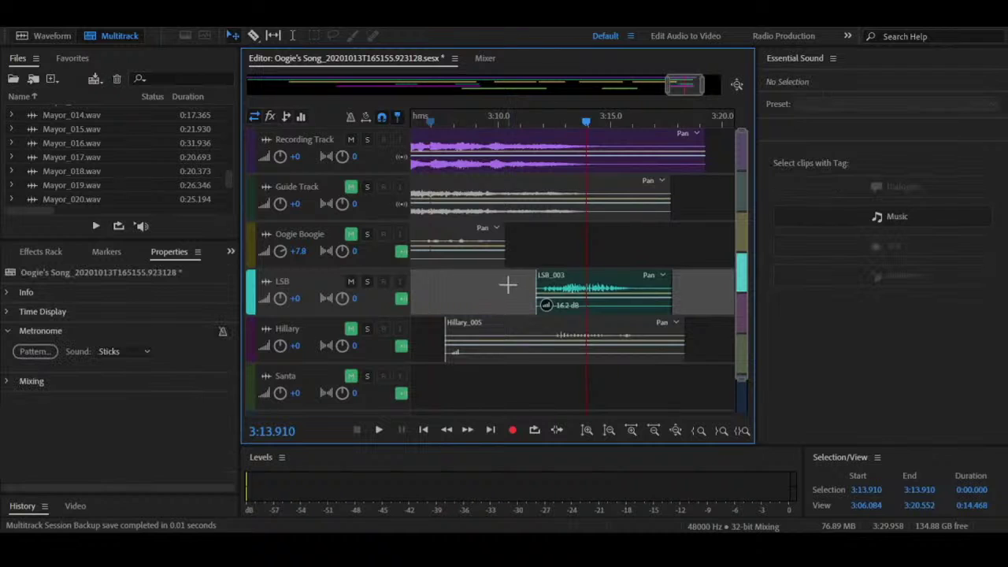
{"action": "left_click_drag", "start_coordinate": [667, 291], "coordinate": [640, 291]}
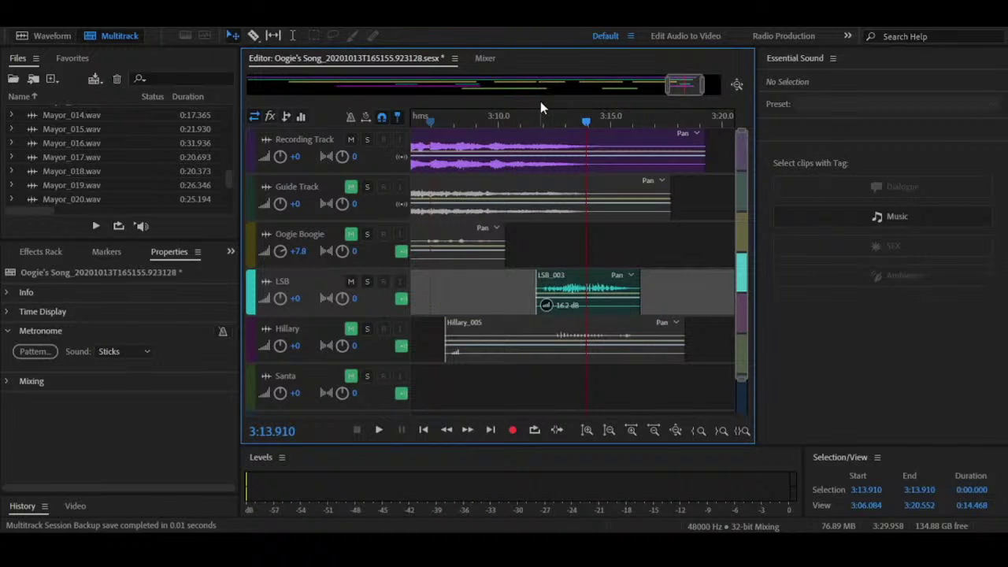
Step: Play back the trimmed LSB_003 clip from 3:11.501 to about 3:16.8
{"action": "left_click", "coordinate": [533, 120]}
{"action": "key", "text": "space"}
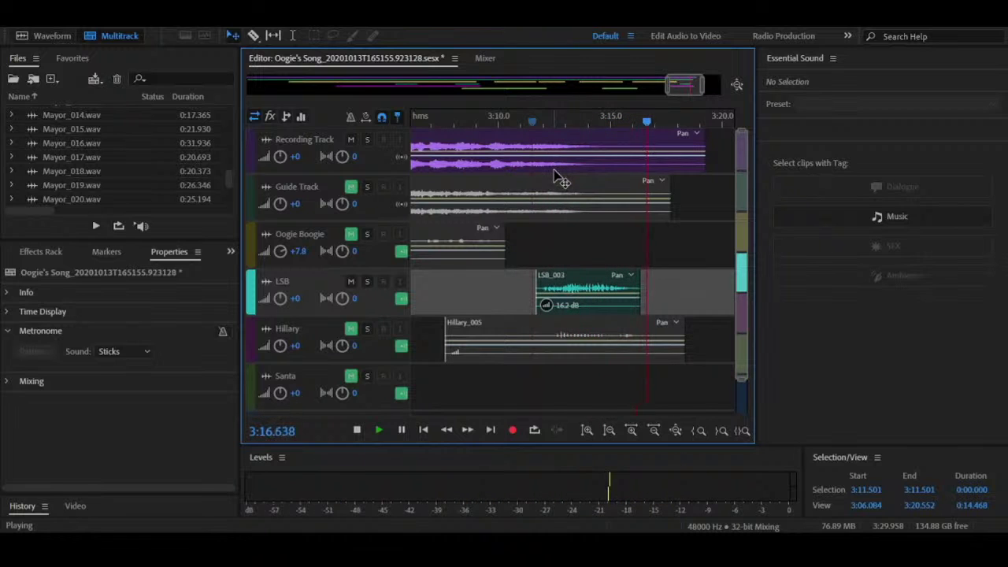
{"action": "key", "text": "space"}
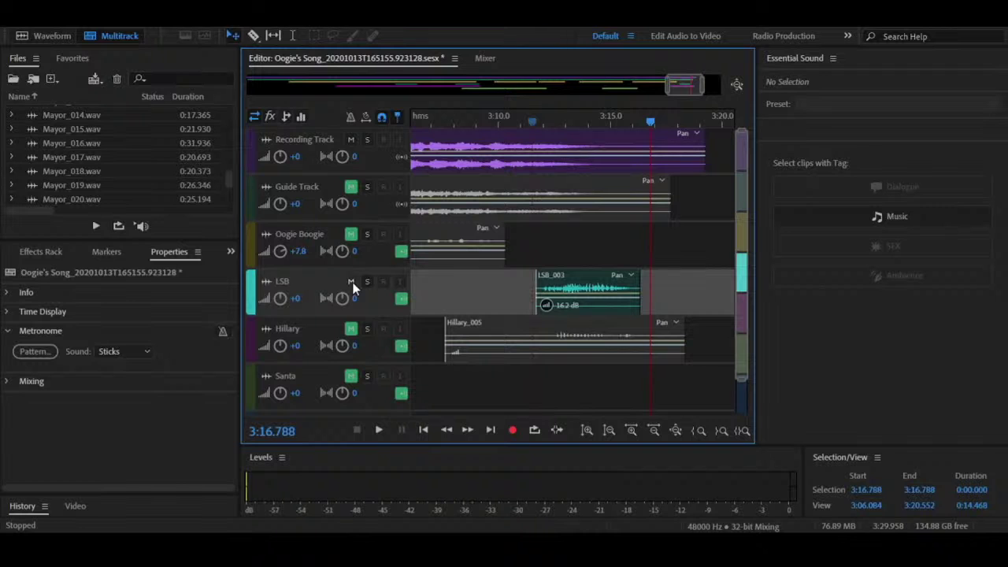
Step: Mute the LSB track, unmute the vocal track below it and place the playhead at that track's first clip, at 0:39.680
{"action": "left_click", "coordinate": [351, 329]}
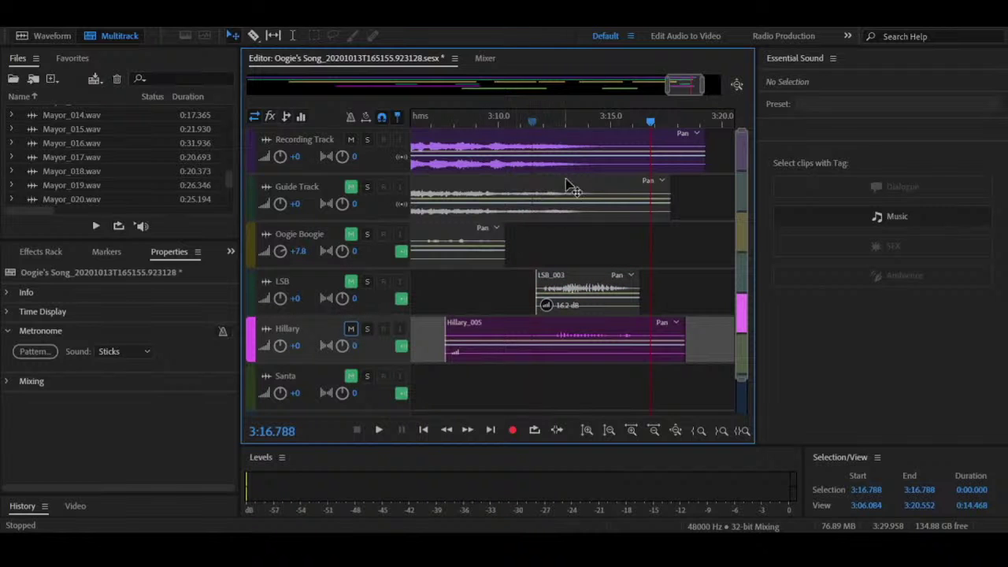
{"action": "left_click_drag", "start_coordinate": [681, 85], "coordinate": [253, 133]}
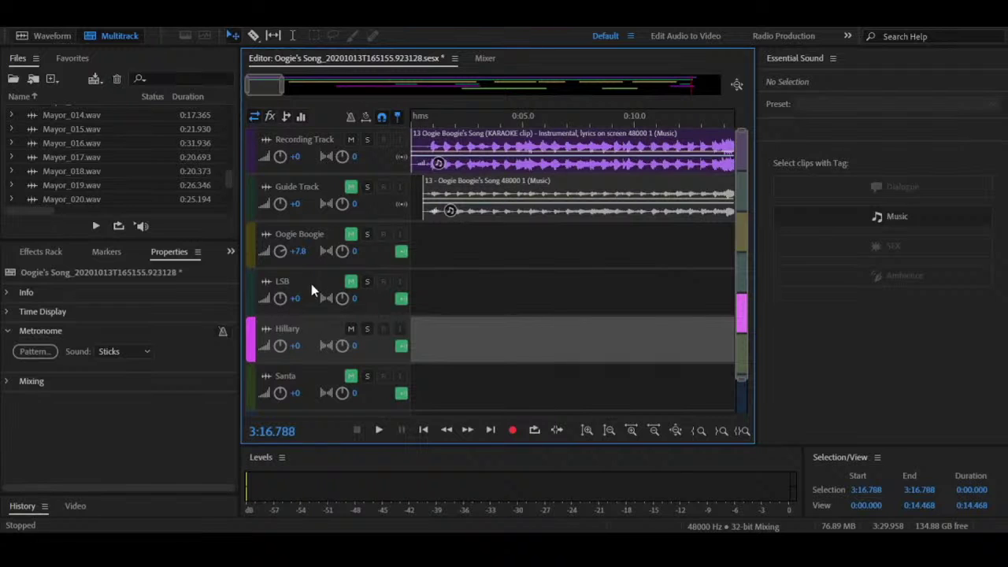
{"action": "left_click", "coordinate": [450, 122]}
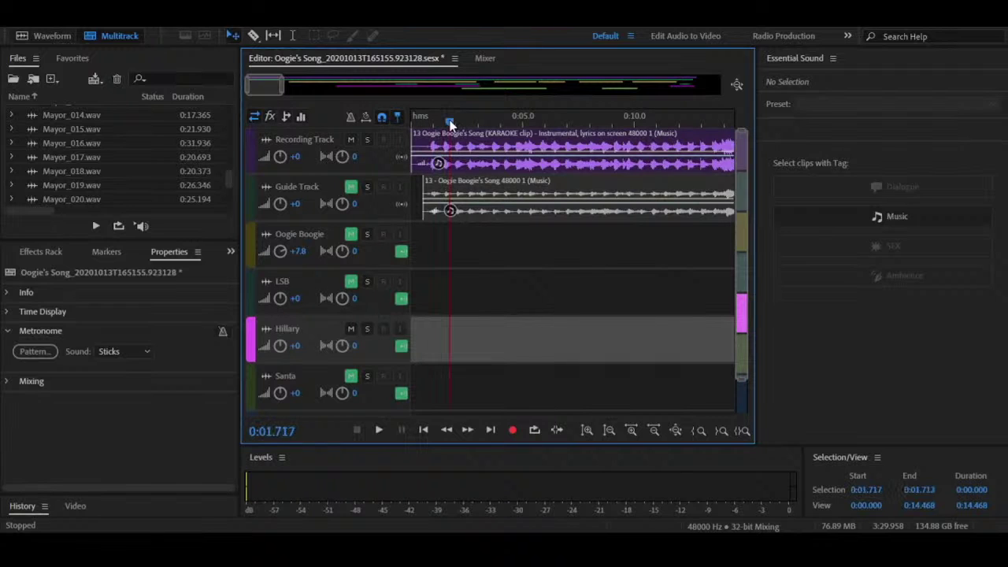
{"action": "left_click_drag", "start_coordinate": [450, 124], "coordinate": [493, 126]}
{"action": "left_click_drag", "start_coordinate": [264, 83], "coordinate": [348, 82]}
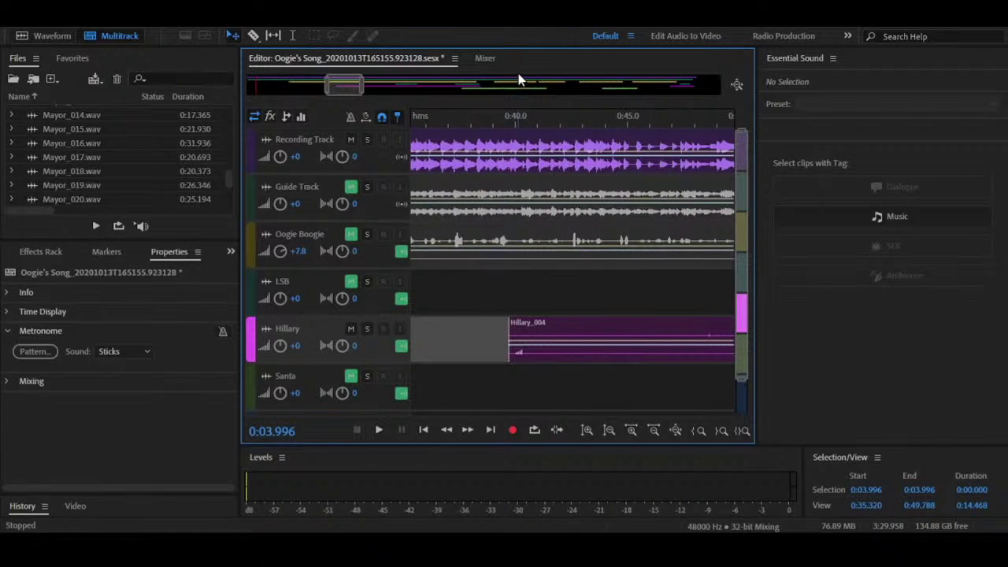
{"action": "left_click_drag", "start_coordinate": [514, 126], "coordinate": [509, 126]}
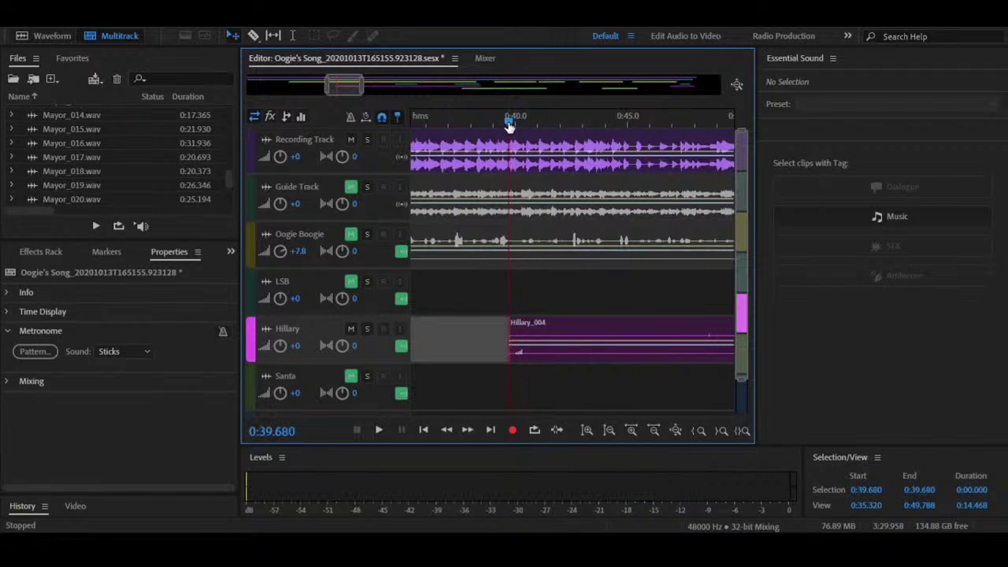
Step: Select the first clip on the track below LSB and play the session from 0:39.680 to about 0:50.7
{"action": "left_click", "coordinate": [641, 335]}
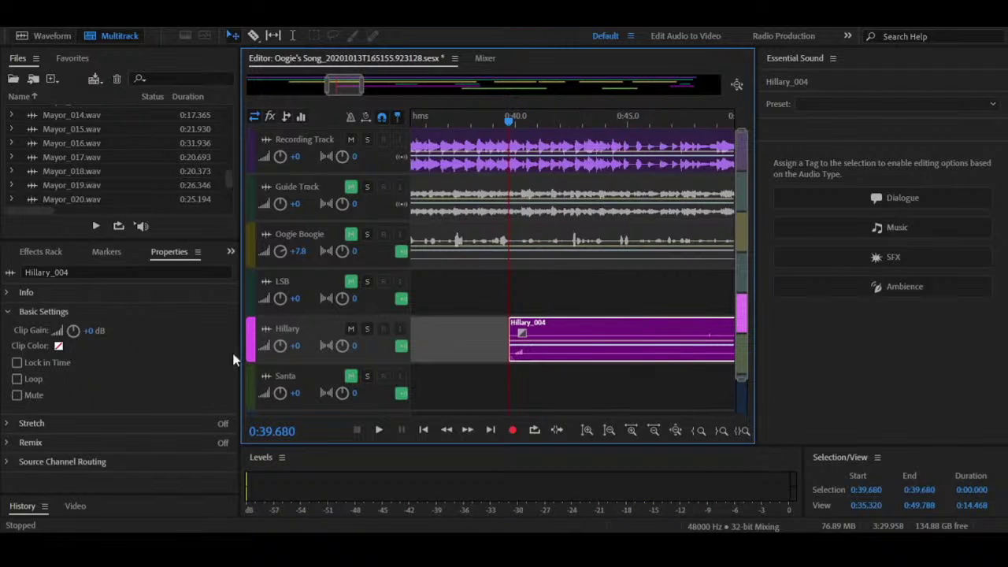
{"action": "key", "text": "space"}
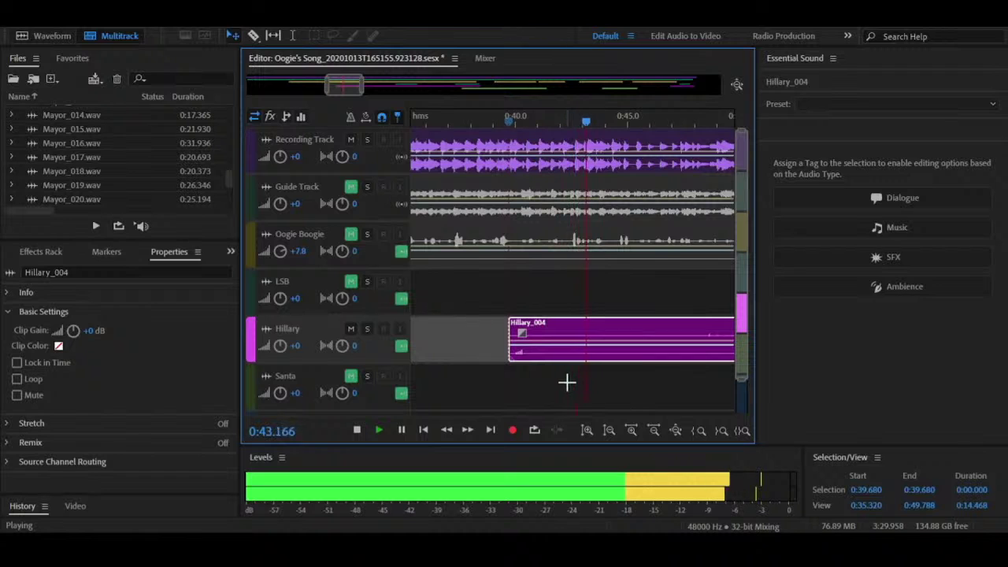
{"action": "left_click_drag", "start_coordinate": [345, 88], "coordinate": [367, 91]}
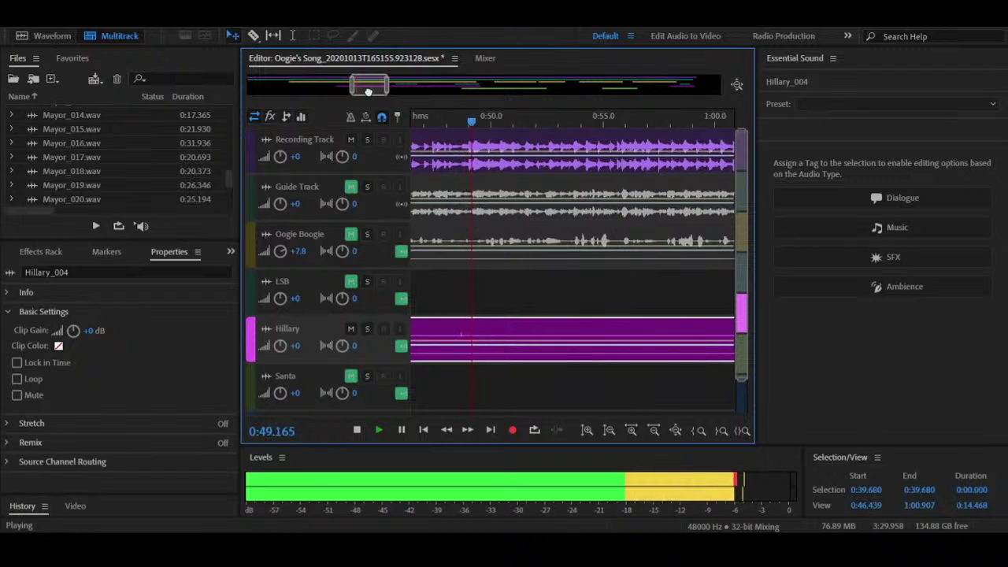
{"action": "key", "text": "space"}
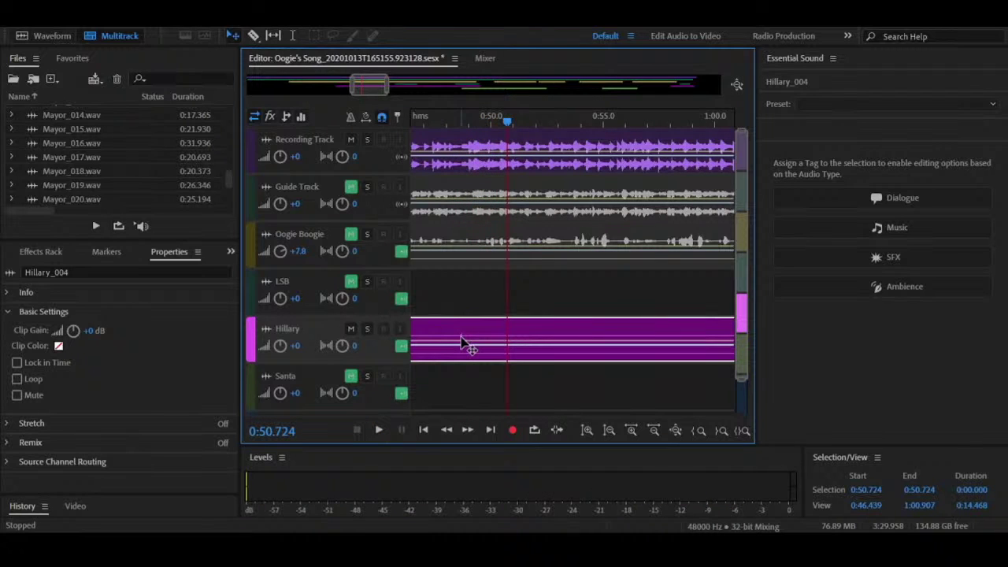
Step: Split the selected vocal clip at about 1:06.6, just before its first sung part, and delete the section before the cut
{"action": "left_click_drag", "start_coordinate": [370, 88], "coordinate": [404, 97]}
{"action": "key", "text": "r"}
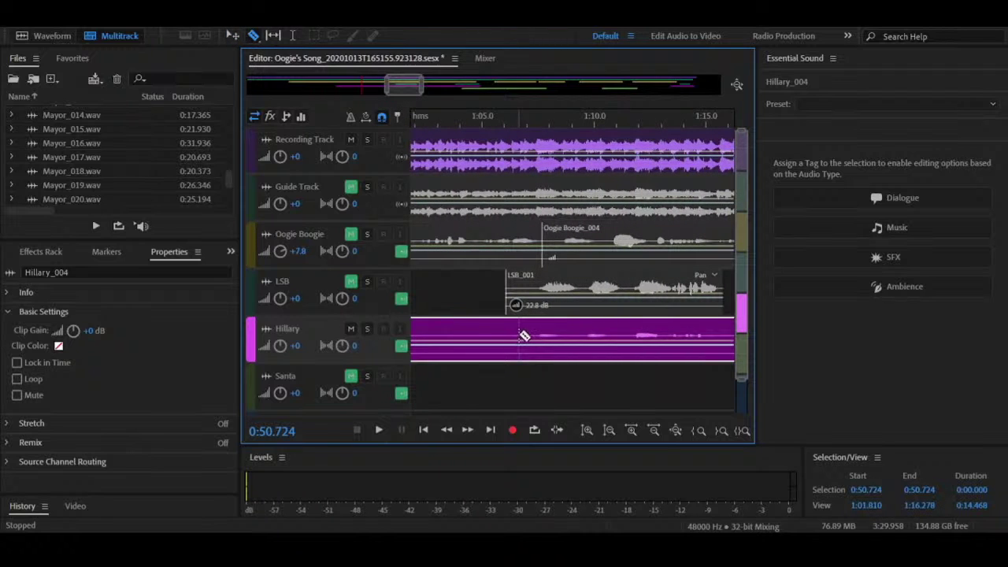
{"action": "left_click", "coordinate": [520, 337]}
{"action": "key", "text": "v"}
{"action": "left_click", "coordinate": [488, 339]}
{"action": "key", "text": "Delete"}
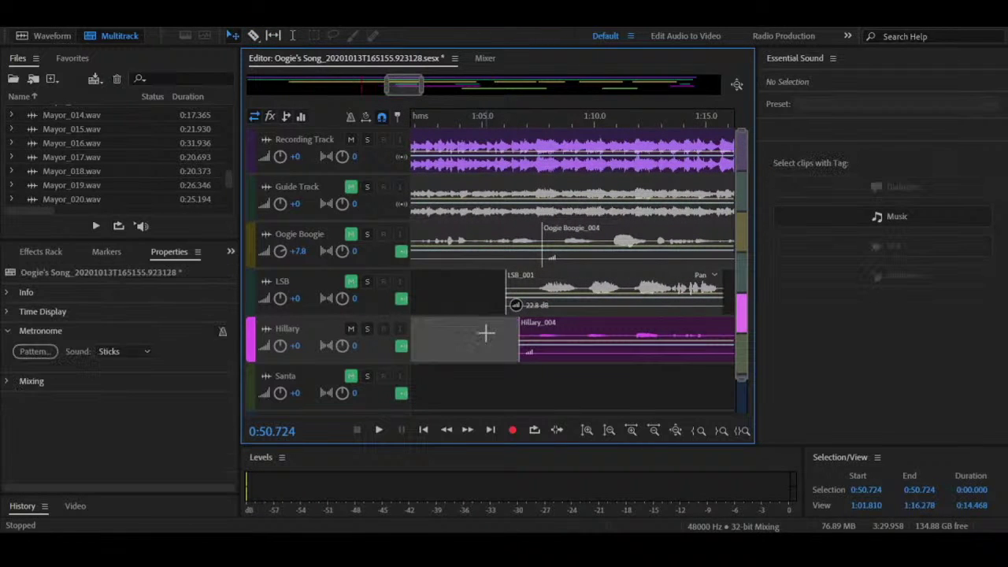
Step: Play back the shortened vocal clip from 1:05.906 to about 1:15.2
{"action": "left_click", "coordinate": [503, 118]}
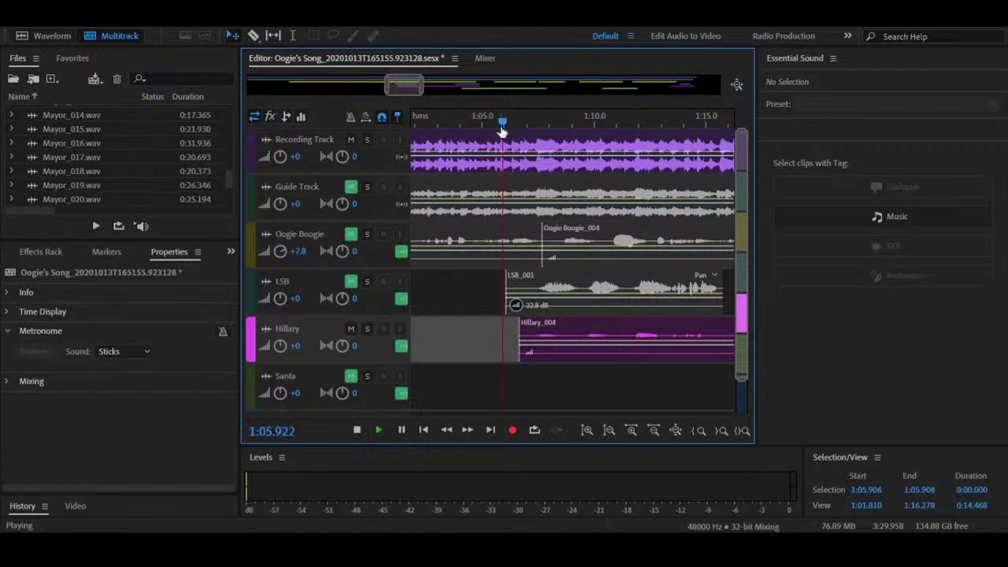
{"action": "key", "text": "space"}
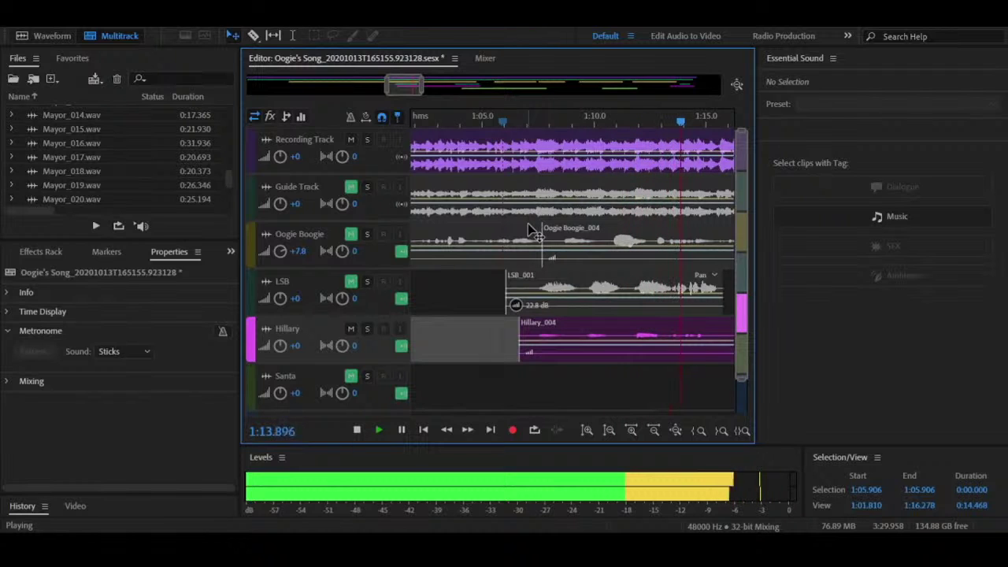
{"action": "key", "text": "space"}
Step: Set the shortened vocal clip's gain to +7.2 dB and play it back from 1:07.128 to about 1:15.0
{"action": "left_click", "coordinate": [587, 332]}
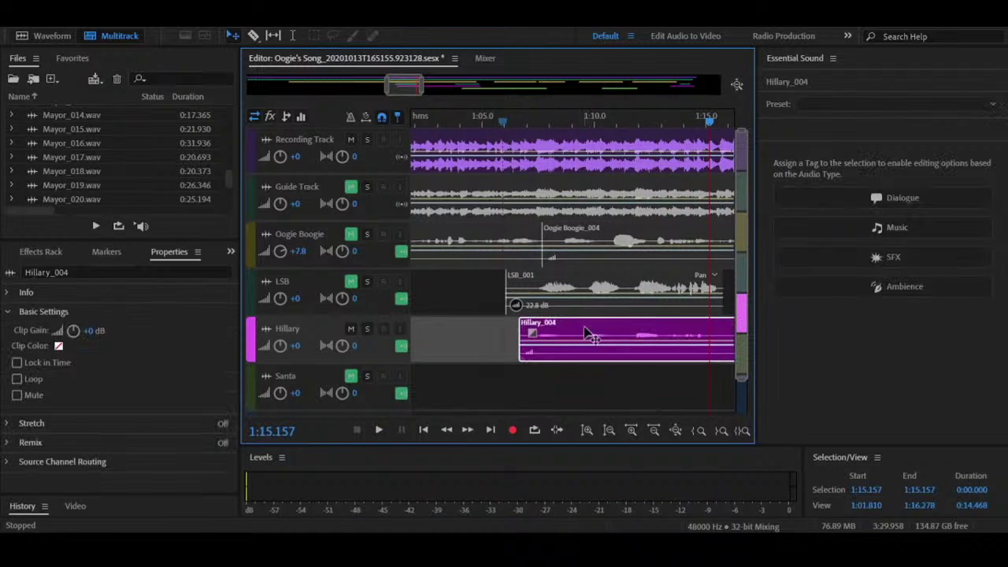
{"action": "left_click_drag", "start_coordinate": [94, 335], "coordinate": [112, 333]}
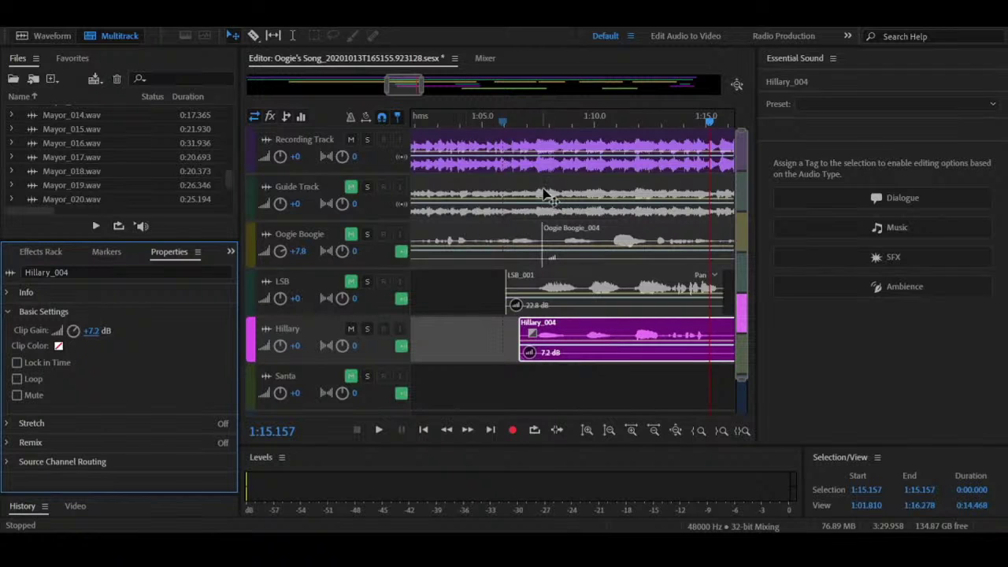
{"action": "left_click_drag", "start_coordinate": [542, 125], "coordinate": [531, 123]}
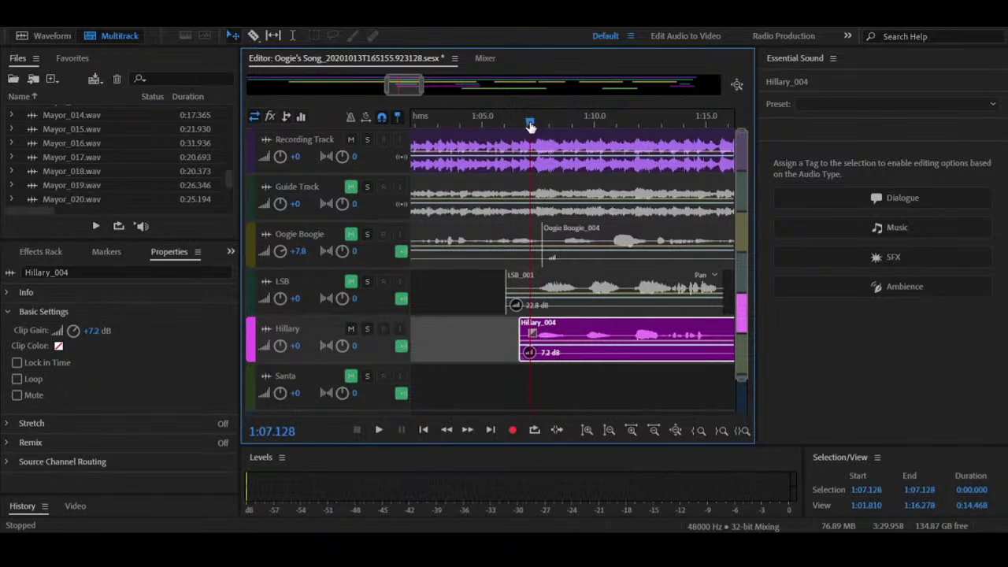
{"action": "key", "text": "space"}
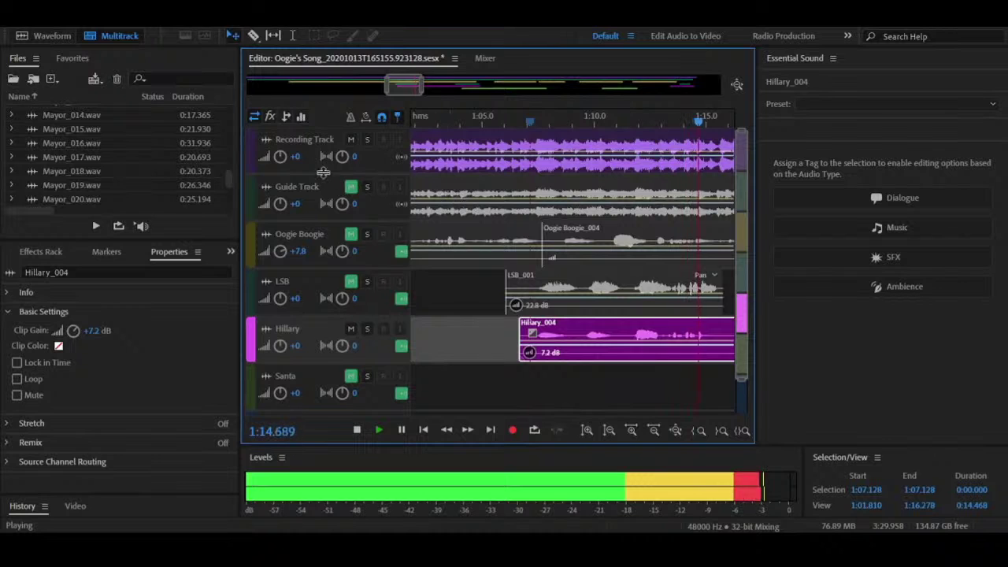
{"action": "key", "text": "space"}
Step: Lower the Recording Track's volume to -4.2 and play back the session from 1:06.979 to about 1:16.9
{"action": "left_click", "coordinate": [296, 158]}
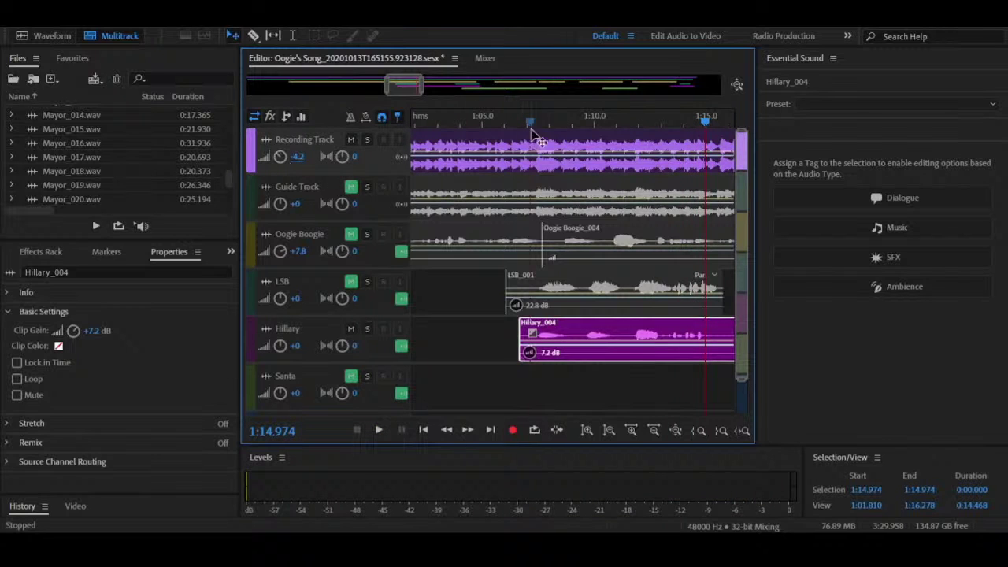
{"action": "key", "text": "space"}
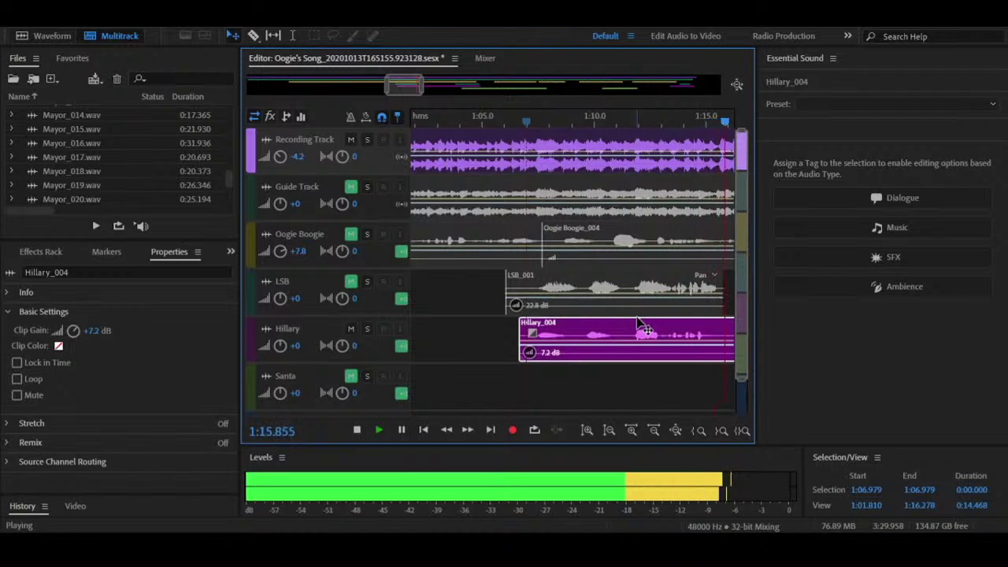
{"action": "key", "text": "space"}
Step: Split the vocal clip below LSB at about 1:16.9 and 1:32.4 and delete the section between the cuts
{"action": "key", "text": "r"}
{"action": "left_click", "coordinate": [427, 334]}
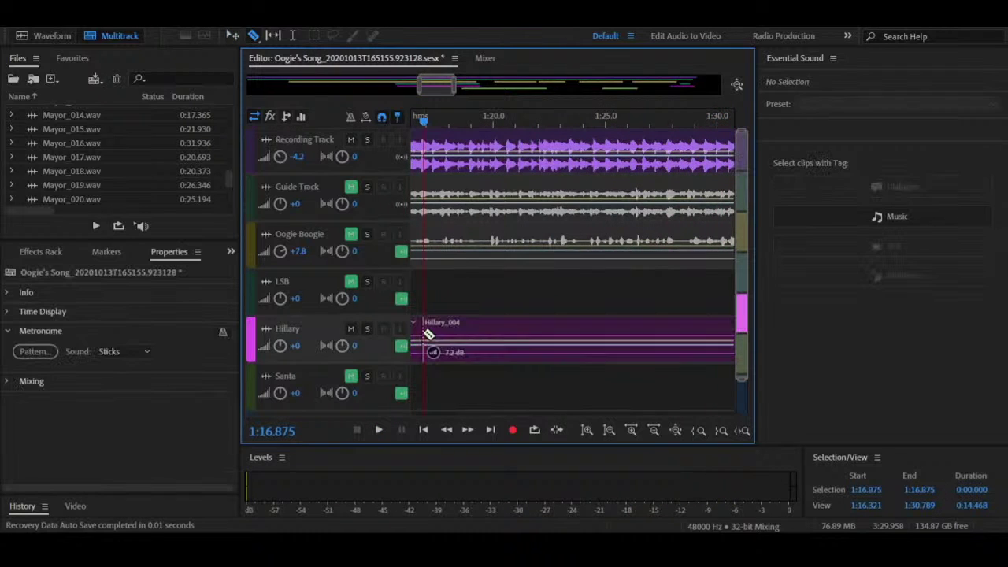
{"action": "key", "text": "v"}
{"action": "left_click_drag", "start_coordinate": [433, 93], "coordinate": [463, 92]}
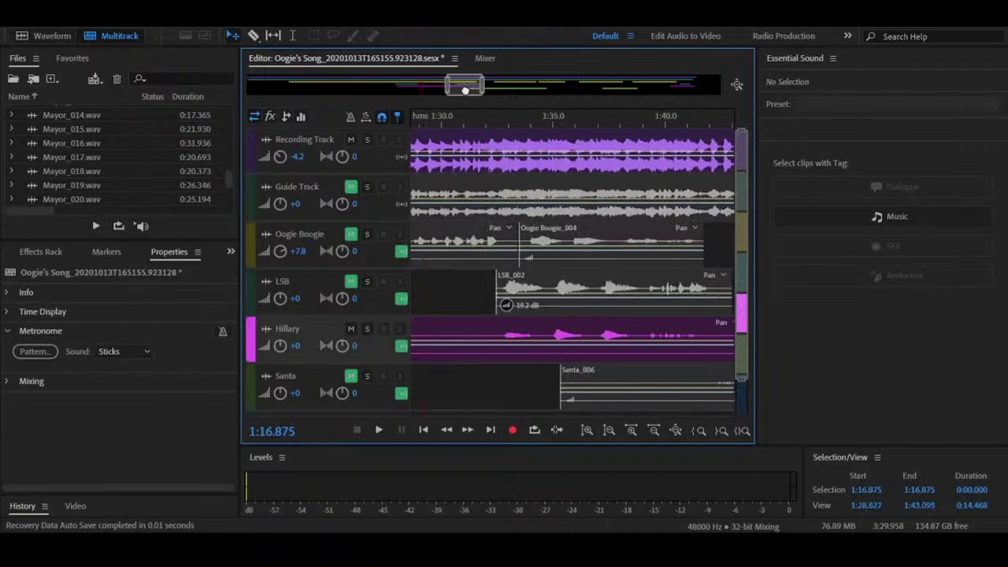
{"action": "key", "text": "r"}
{"action": "left_click", "coordinate": [498, 331]}
{"action": "key", "text": "v"}
{"action": "left_click", "coordinate": [470, 339]}
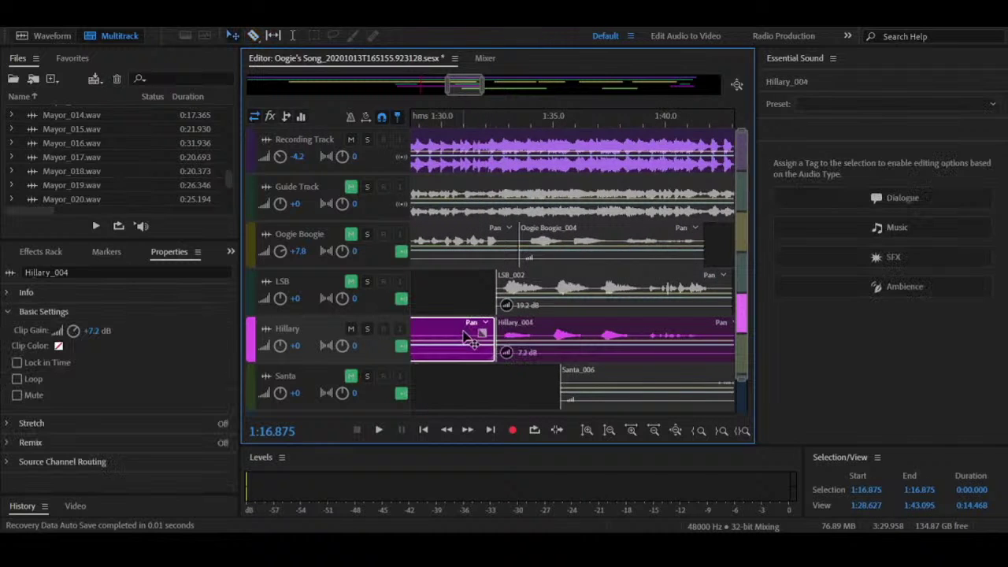
{"action": "key", "text": "Delete"}
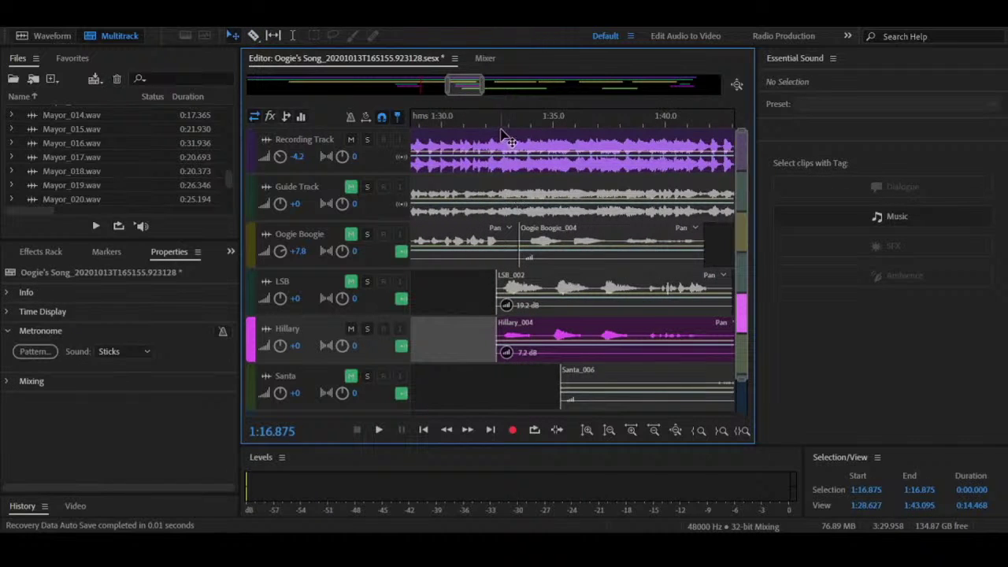
Step: Play back the session from 1:32.359, at the start of the remaining vocal clip
{"action": "left_click", "coordinate": [495, 117]}
{"action": "key", "text": "space"}
{"action": "key", "text": "space"}
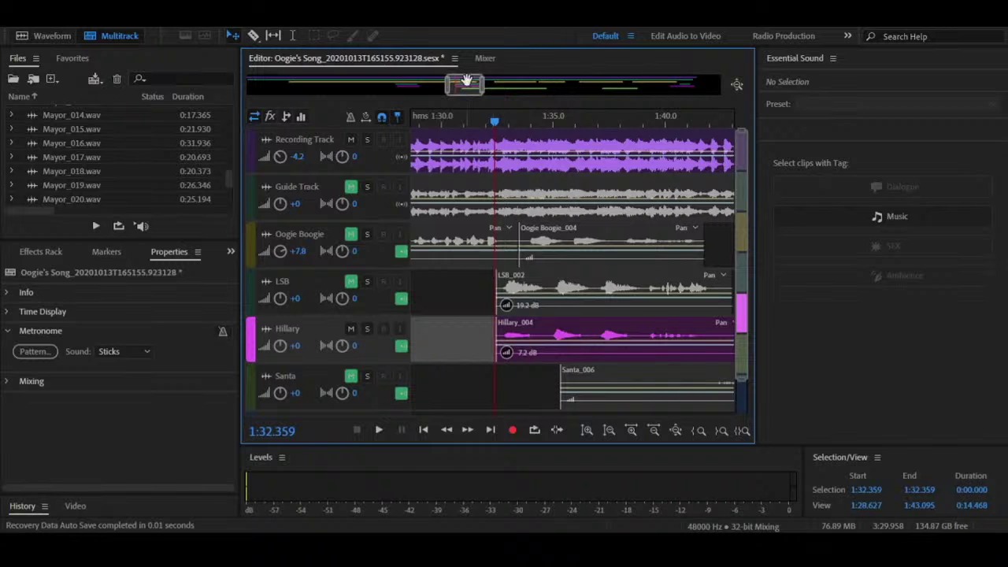
Step: Move the playhead to 1:32.214 and play back the second vocal passage to about 1:43.4
{"action": "mouse_move", "coordinate": [463, 87]}
{"action": "left_mouse_down"}
{"action": "mouse_move", "coordinate": [428, 92]}
{"action": "mouse_move", "coordinate": [459, 90]}
{"action": "left_mouse_up"}
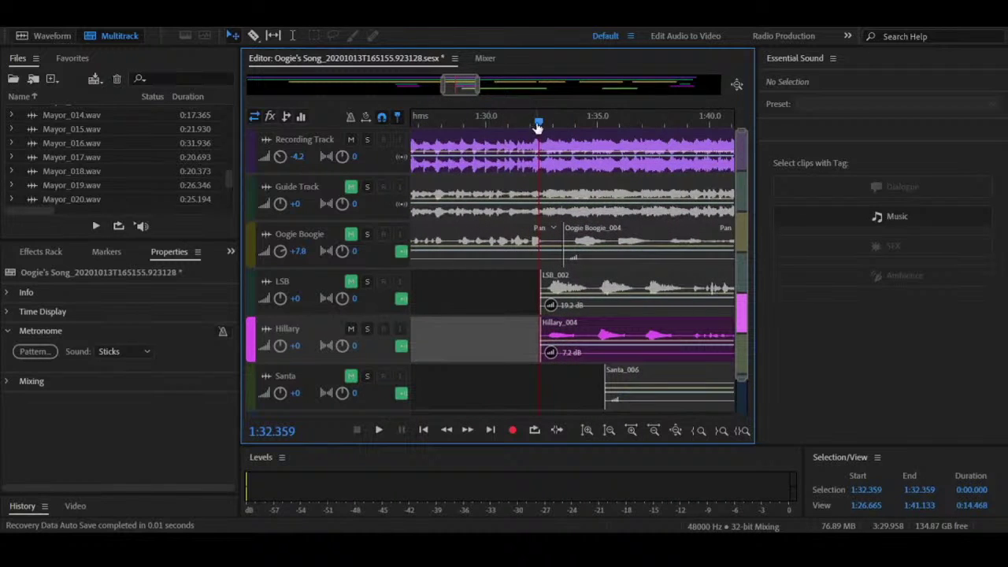
{"action": "left_click_drag", "start_coordinate": [537, 126], "coordinate": [535, 124]}
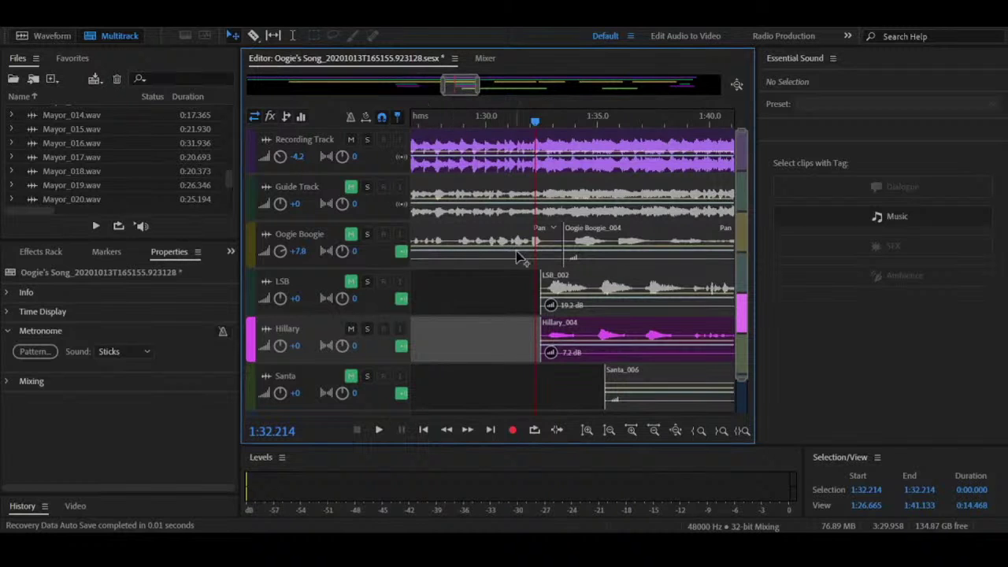
{"action": "key", "text": "space"}
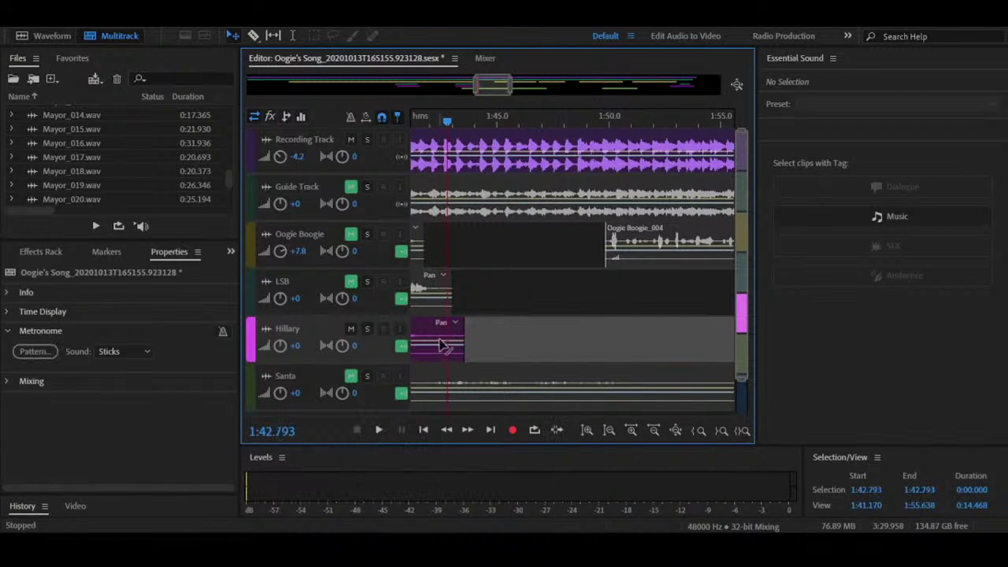
{"action": "key", "text": "space"}
Step: Delete the unwanted tails of the vocal clip below LSB from about 1:41.8 and the LSB clip from about 1:42.1
{"action": "left_click", "coordinate": [441, 339]}
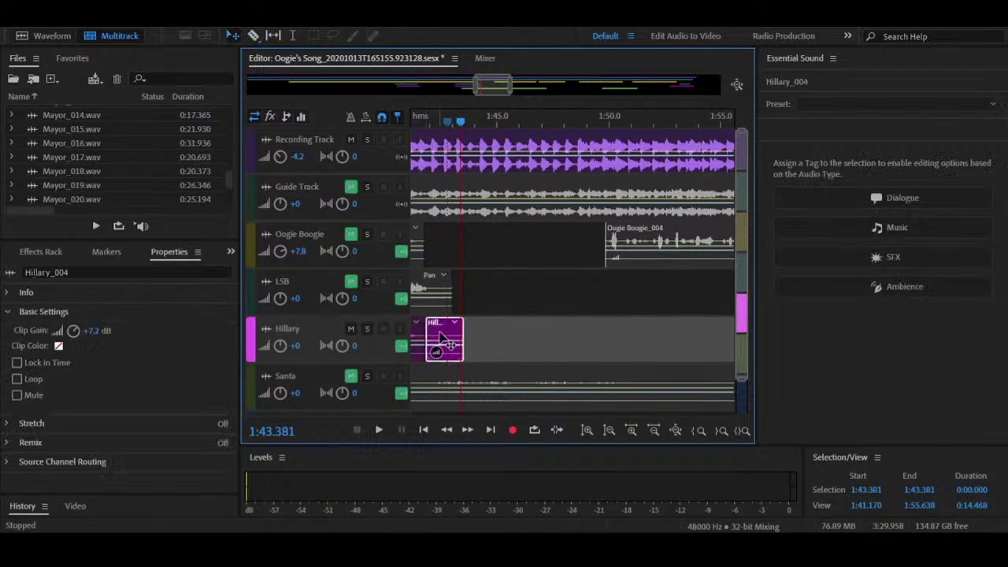
{"action": "key", "text": "Delete"}
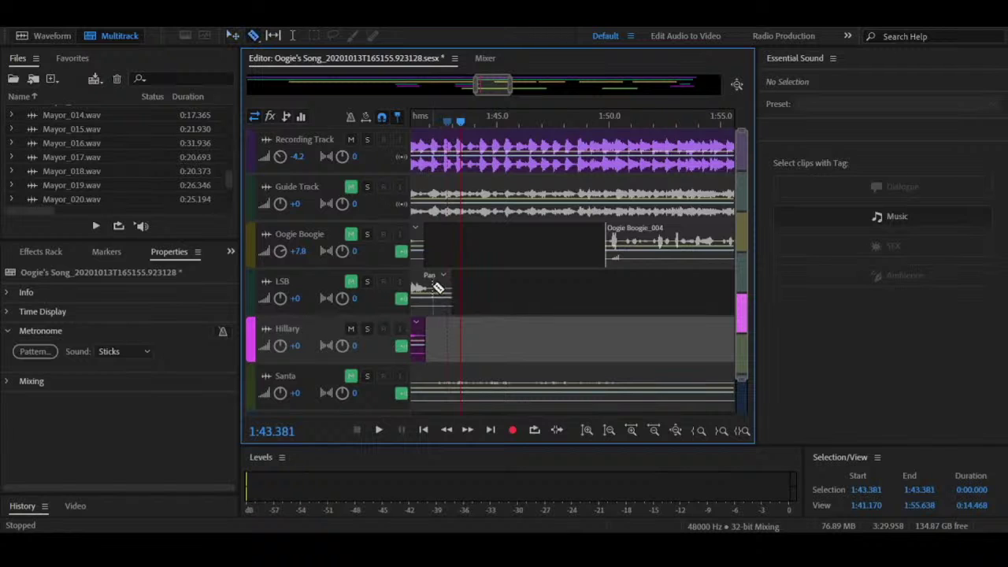
{"action": "left_click", "coordinate": [443, 296]}
{"action": "key", "text": "Delete"}
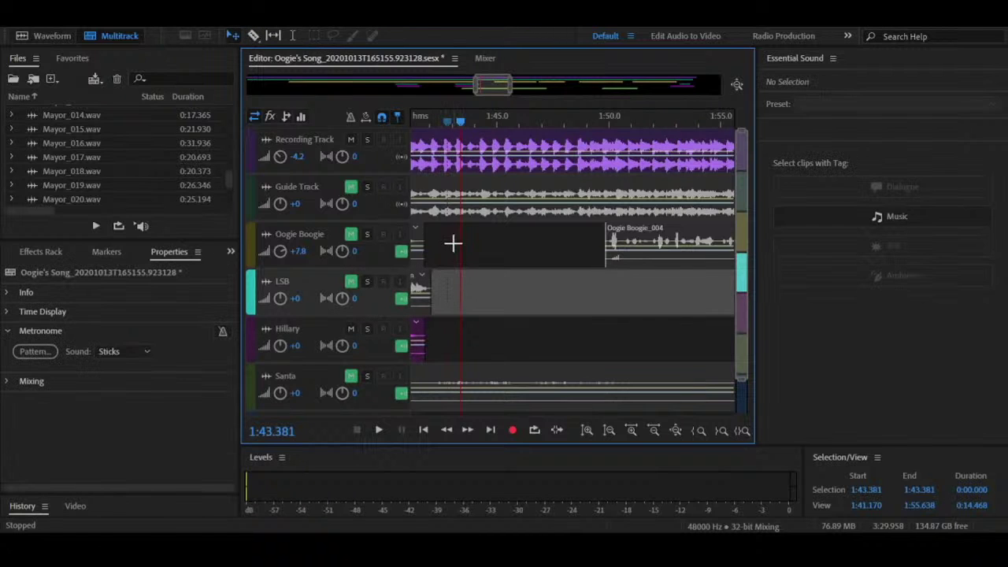
{"action": "key", "text": "space"}
{"action": "key", "text": "space"}
Step: Split the last vocal clip below LSB at about 3:12 and delete the section before the cut
{"action": "left_click_drag", "start_coordinate": [496, 84], "coordinate": [686, 85]}
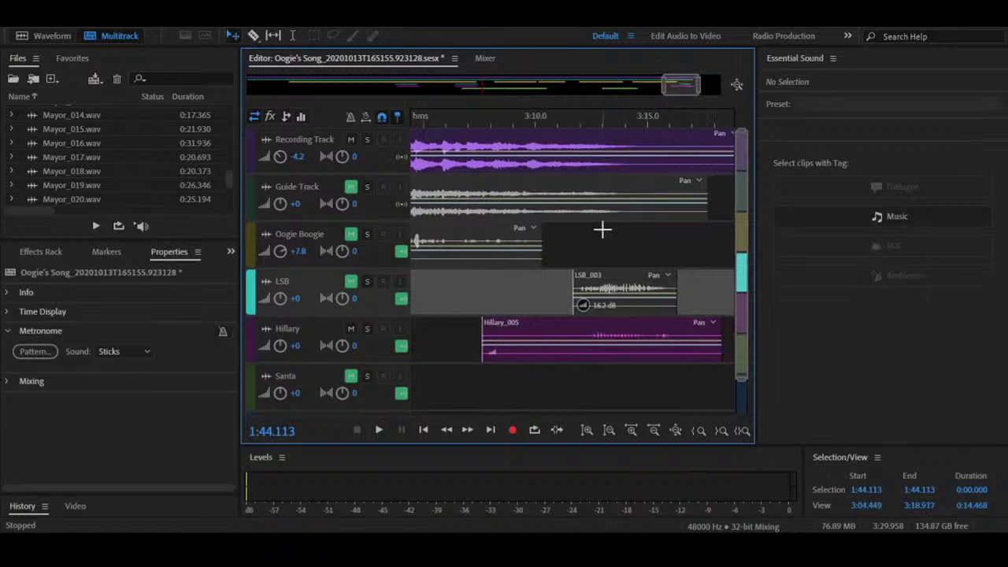
{"action": "key", "text": "r"}
{"action": "left_click", "coordinate": [581, 336]}
{"action": "key", "text": "v"}
{"action": "left_click", "coordinate": [564, 337]}
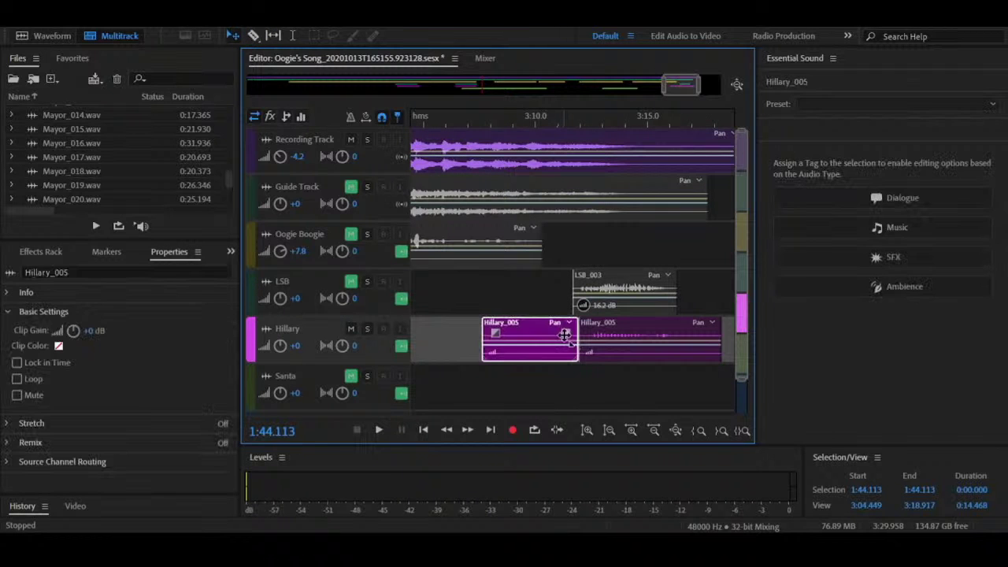
{"action": "key", "text": "Delete"}
Step: Raise the last vocal clip's gain below LSB to +5.7 dB and play it back from 3:12.377 to about 3:16.7
{"action": "left_click", "coordinate": [620, 338]}
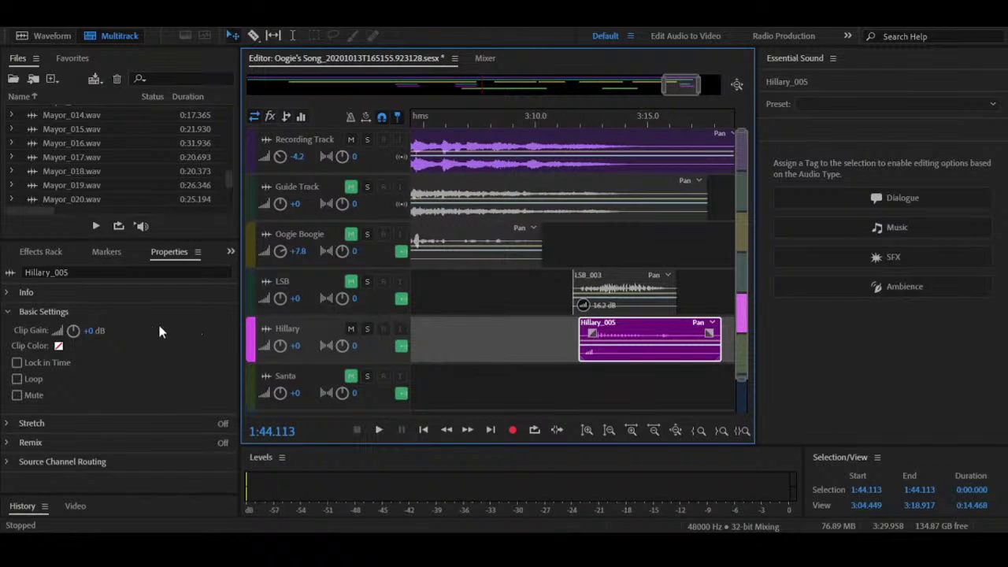
{"action": "left_click_drag", "start_coordinate": [102, 333], "coordinate": [109, 332]}
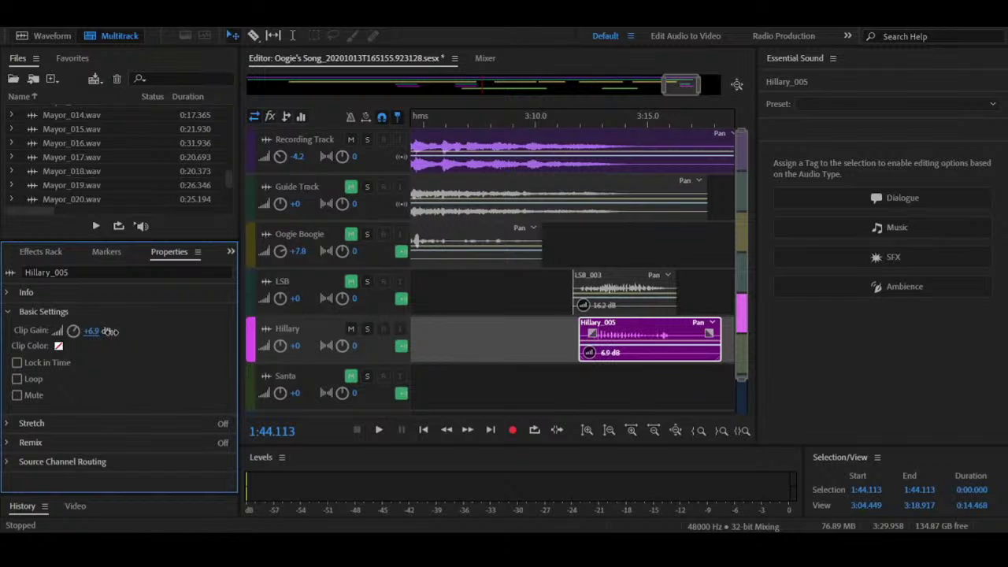
{"action": "left_click", "coordinate": [589, 124]}
{"action": "key", "text": "space"}
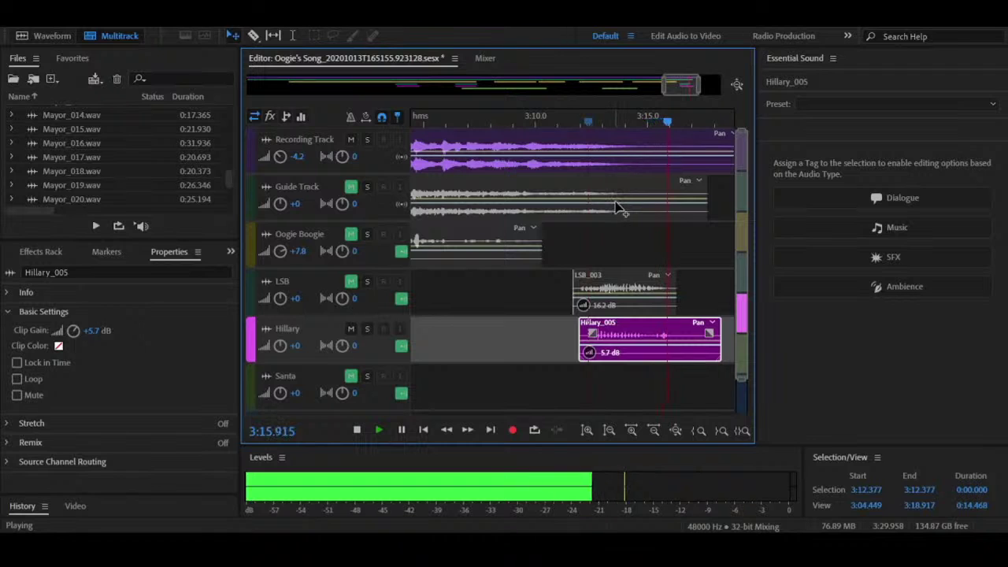
{"action": "key", "text": "space"}
Step: Split the last vocal clip below LSB at about 3:16.7 and delete its tail
{"action": "key", "text": "r"}
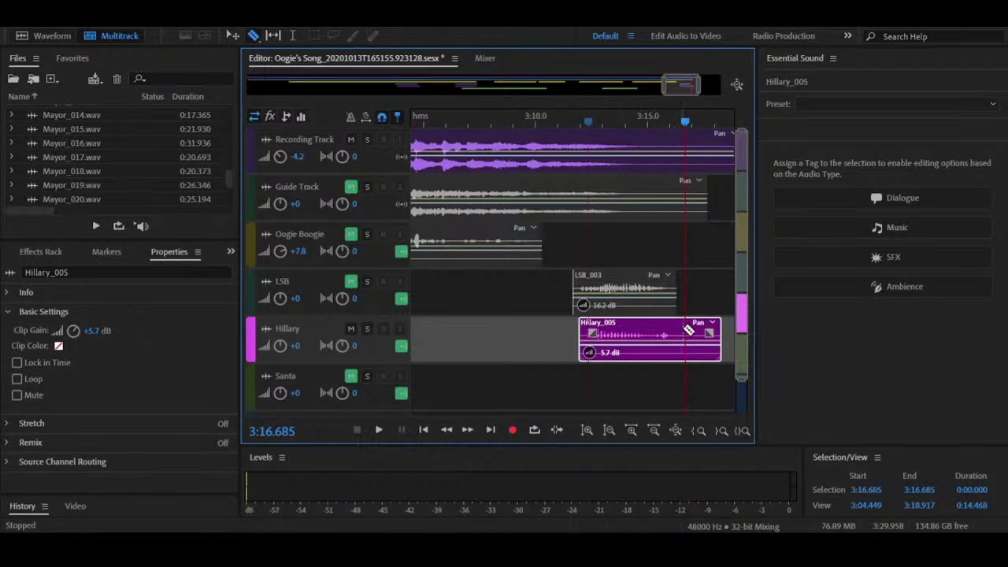
{"action": "left_click", "coordinate": [690, 331]}
{"action": "key", "text": "v"}
{"action": "left_click", "coordinate": [691, 330]}
{"action": "key", "text": "Delete"}
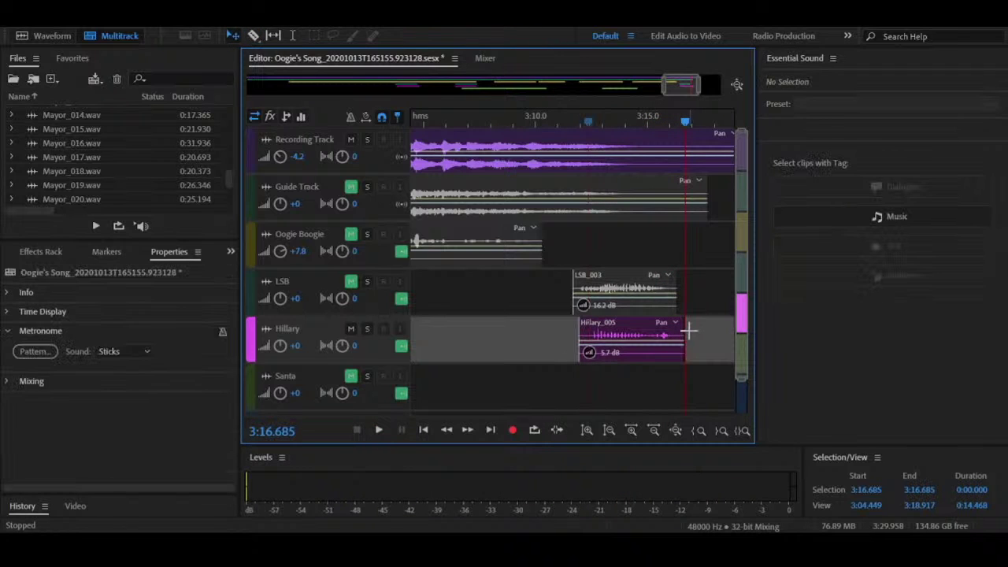
Step: Place the playhead at 1:41.929, then unmute the Santa track and mute the vocal track above it
{"action": "left_click_drag", "start_coordinate": [743, 266], "coordinate": [744, 303]}
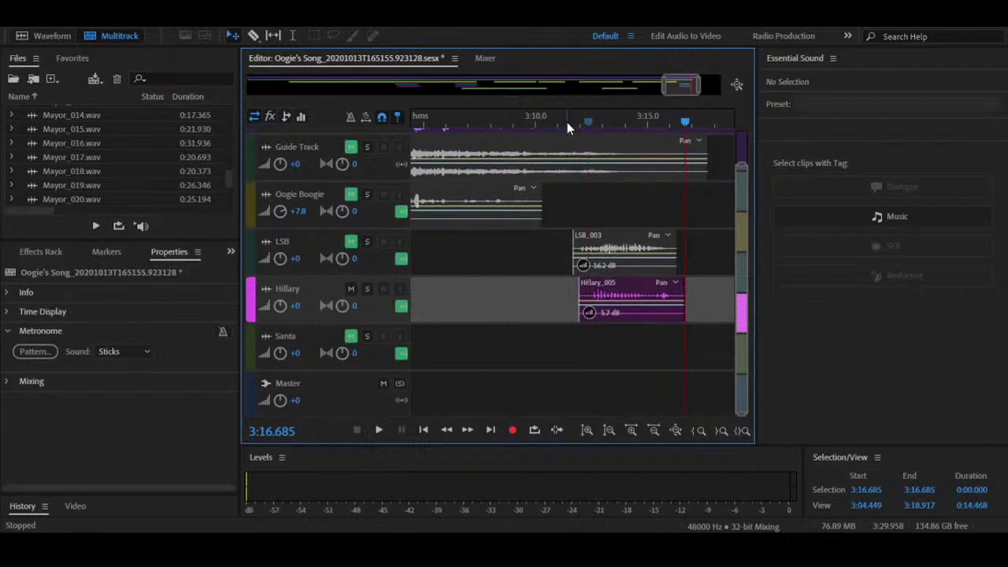
{"action": "left_click_drag", "start_coordinate": [567, 122], "coordinate": [614, 126]}
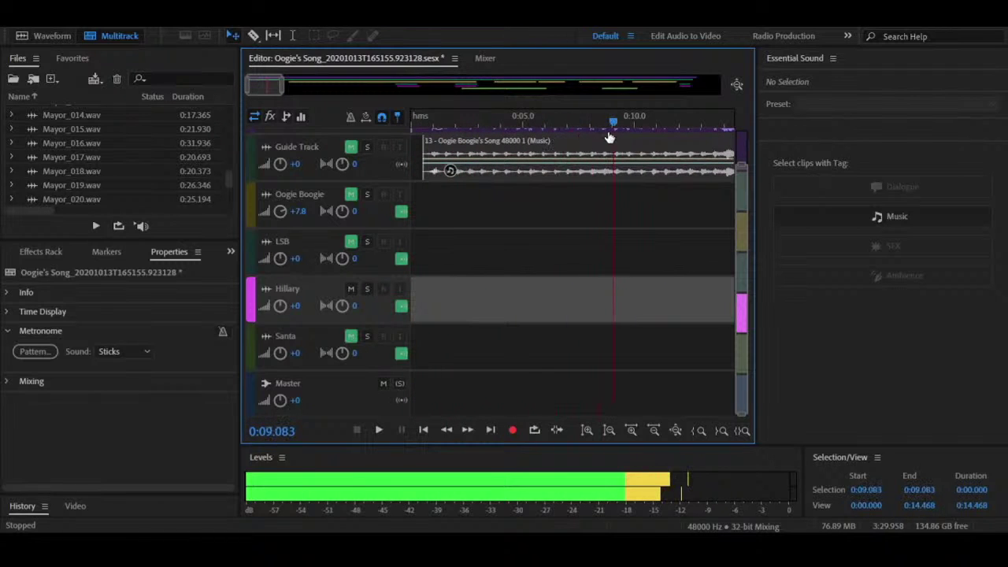
{"action": "left_click_drag", "start_coordinate": [281, 95], "coordinate": [475, 96]}
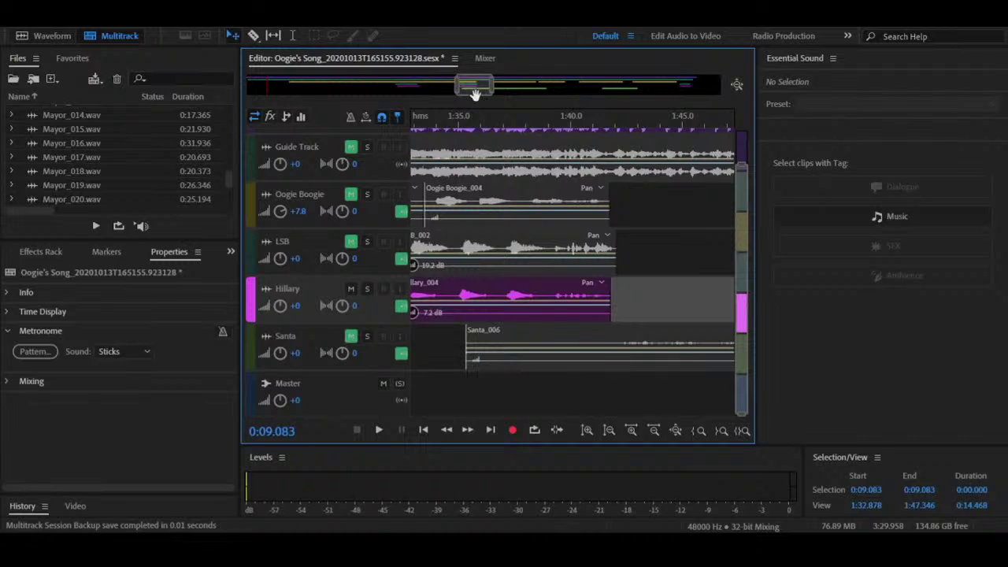
{"action": "left_click", "coordinate": [613, 126]}
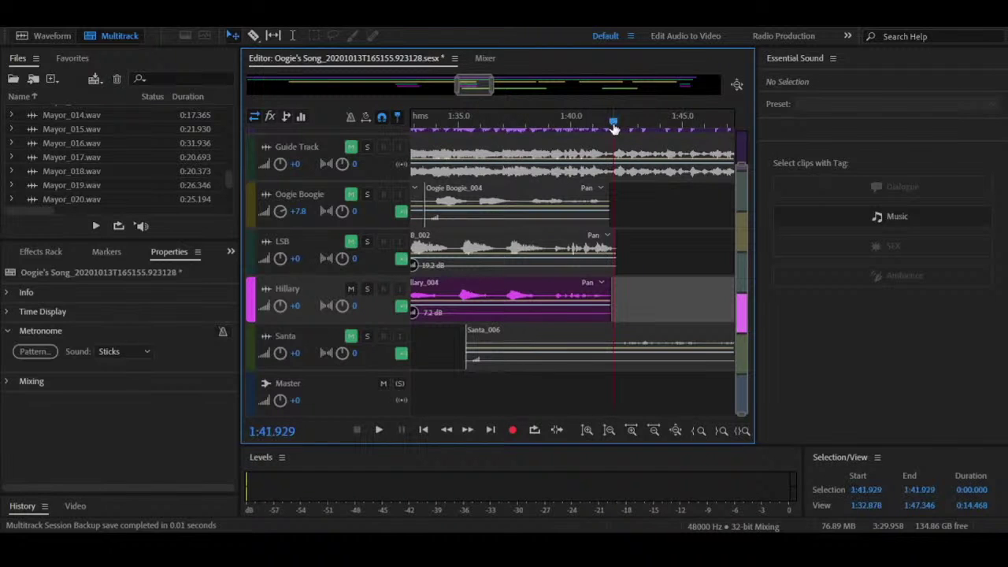
{"action": "left_click", "coordinate": [351, 339]}
{"action": "left_click", "coordinate": [351, 290]}
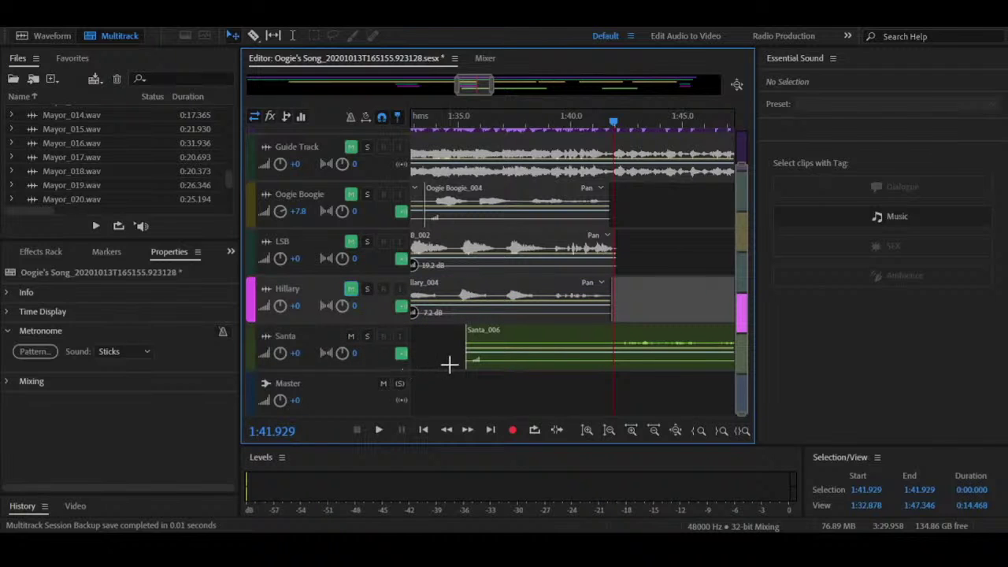
Step: Try soloing the Santa track and the vocal track above it, then clear the solos
{"action": "left_click", "coordinate": [367, 337]}
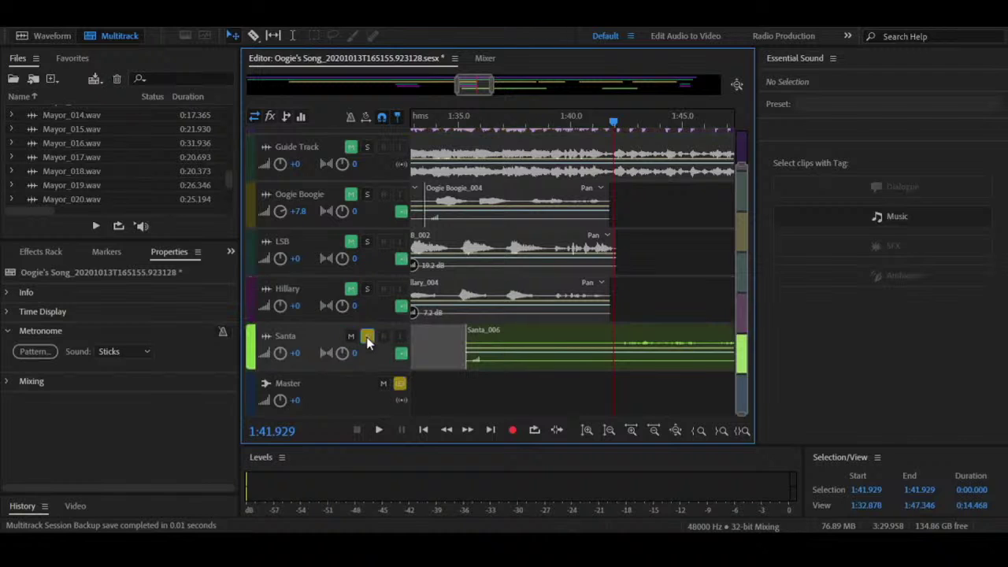
{"action": "left_click", "coordinate": [367, 337]}
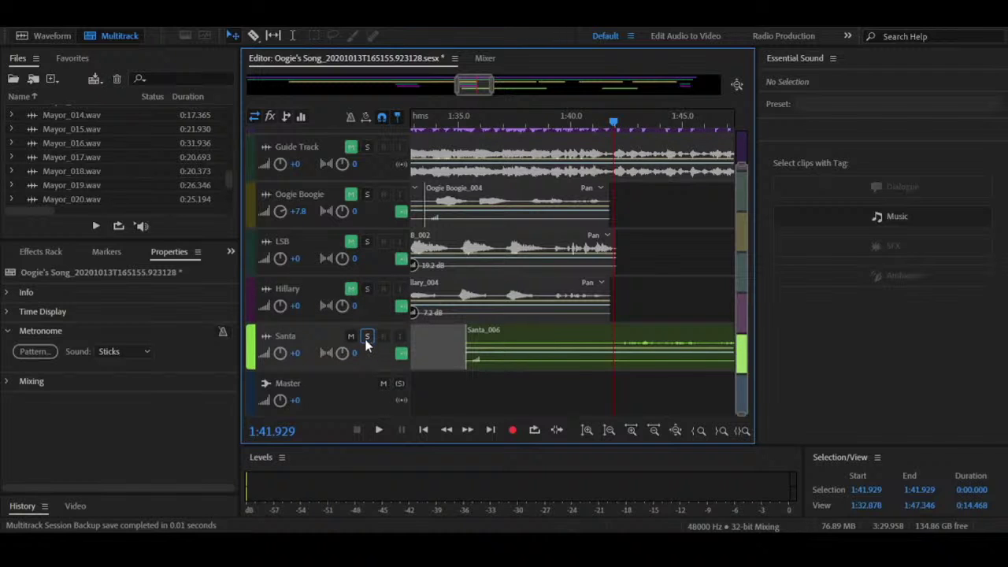
{"action": "left_click", "coordinate": [367, 337]}
{"action": "left_click", "coordinate": [367, 337]}
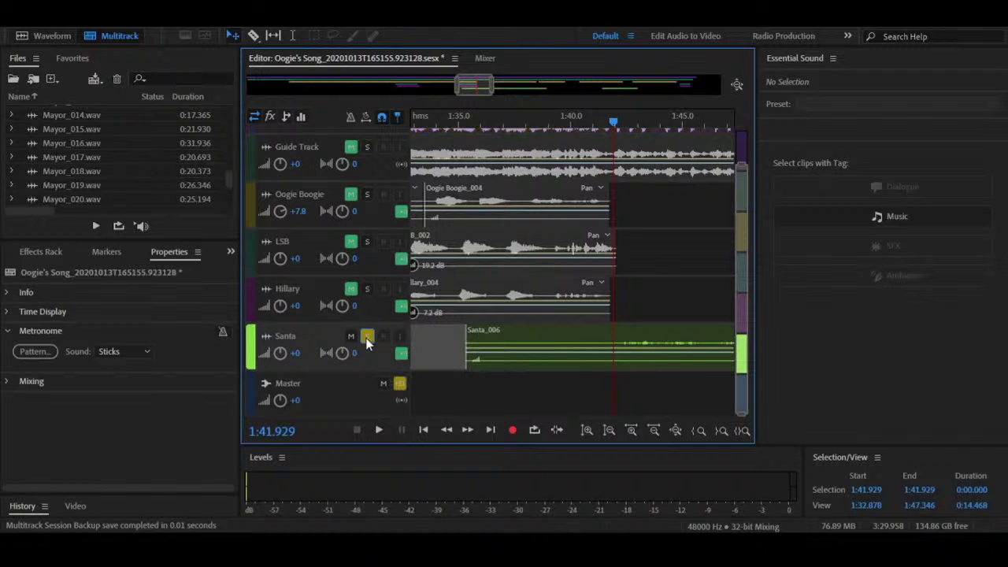
{"action": "left_click", "coordinate": [366, 289]}
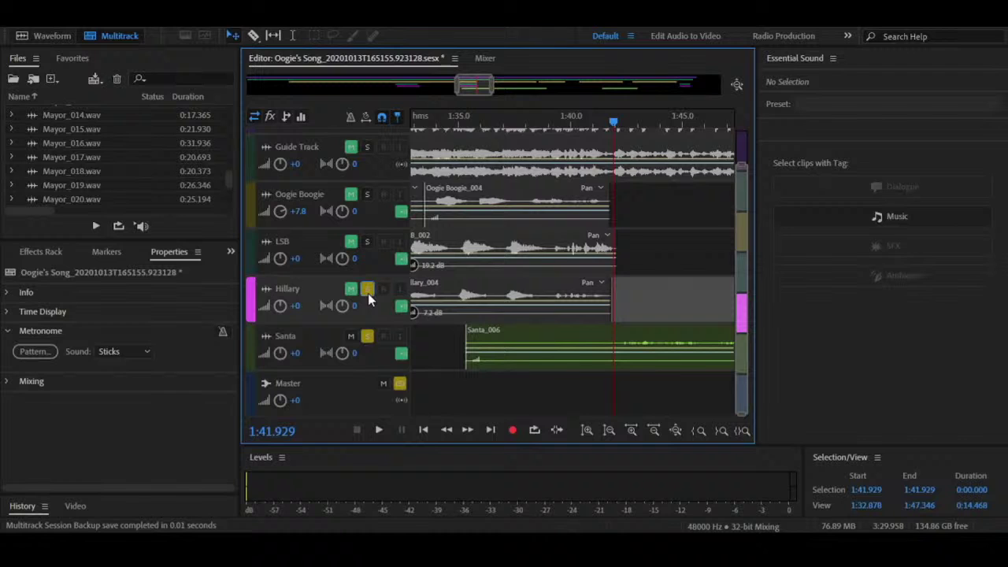
{"action": "left_click", "coordinate": [367, 337]}
{"action": "left_click", "coordinate": [367, 337]}
{"action": "left_click", "coordinate": [367, 337]}
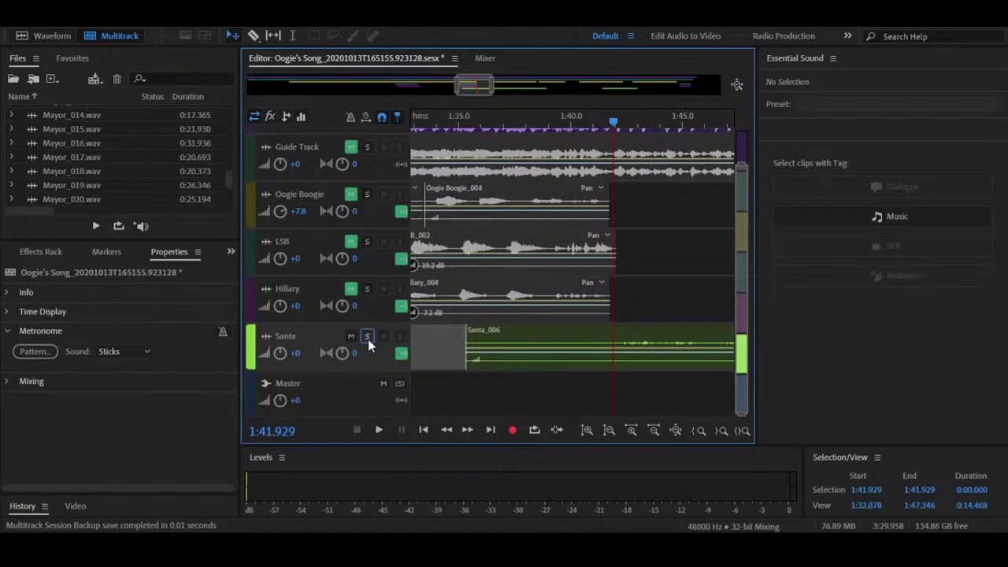
Step: Unmute the Guide Track and all vocal tracks, and solo the Recording Track and Santa instead
{"action": "scroll", "coordinate": [551, 220], "scroll_direction": "up", "scroll_amount": 1}
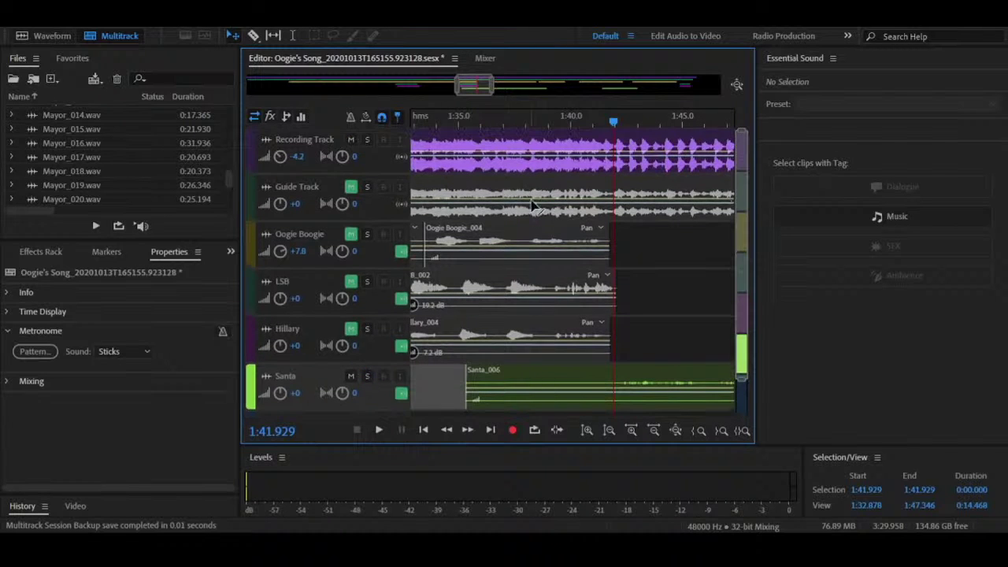
{"action": "left_click", "coordinate": [349, 187]}
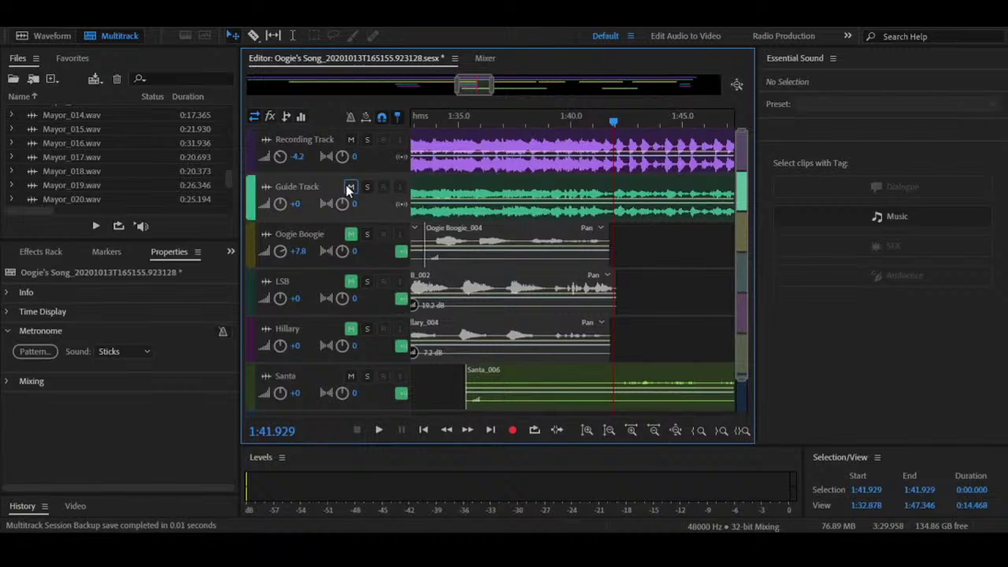
{"action": "left_click", "coordinate": [351, 235]}
{"action": "left_click", "coordinate": [351, 281]}
{"action": "left_click", "coordinate": [350, 328]}
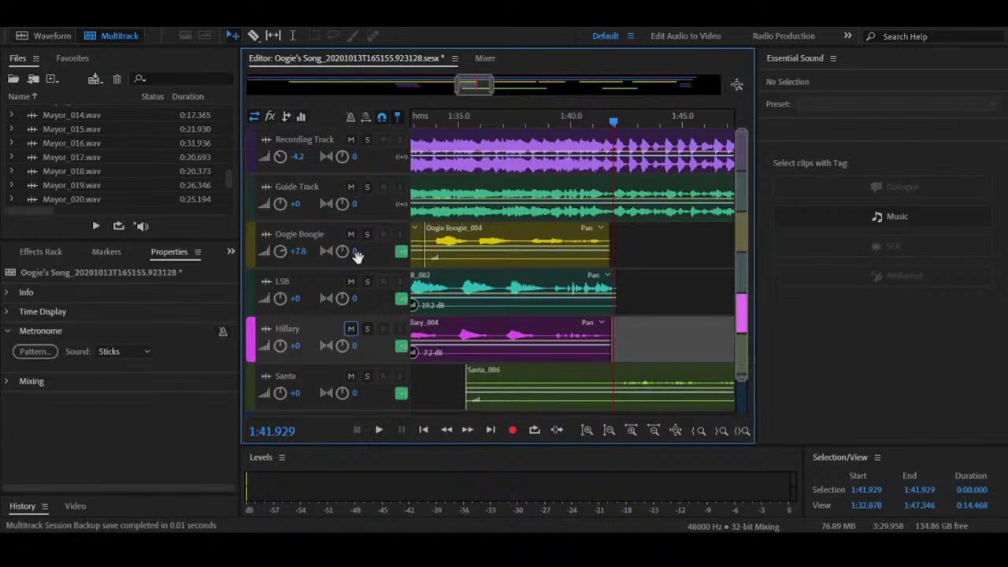
{"action": "left_click", "coordinate": [367, 140]}
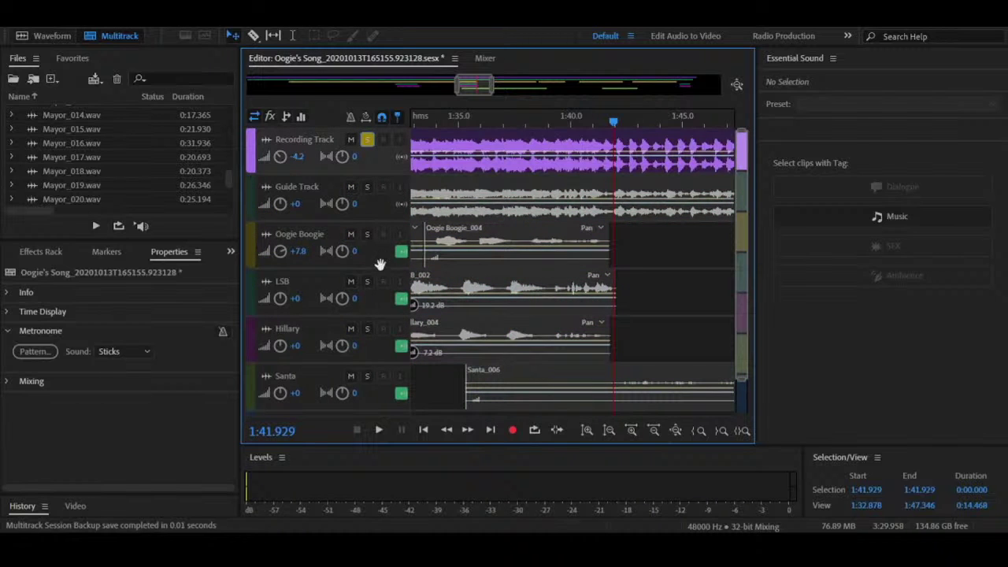
{"action": "scroll", "coordinate": [365, 341], "scroll_direction": "down", "scroll_amount": 2}
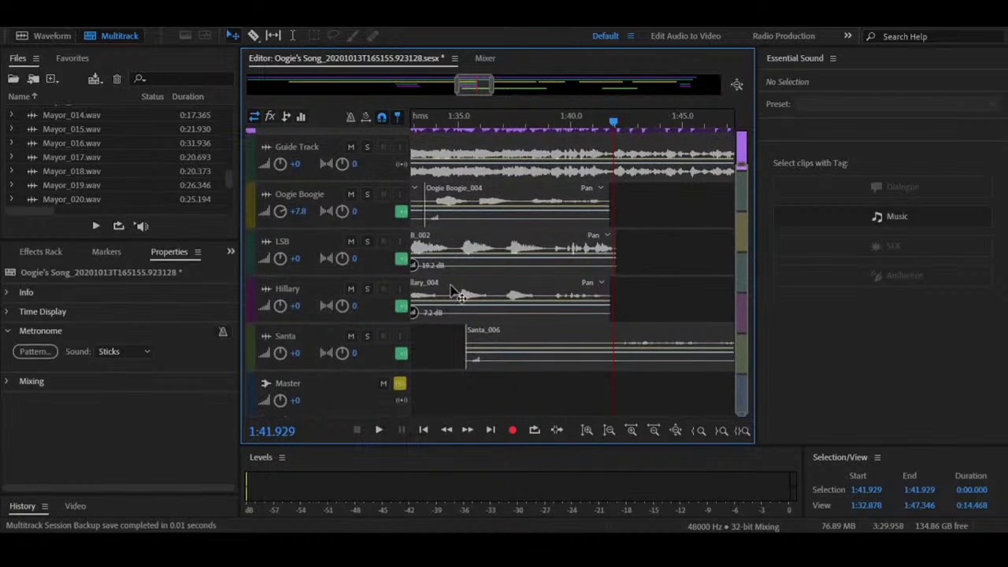
{"action": "left_click", "coordinate": [367, 337]}
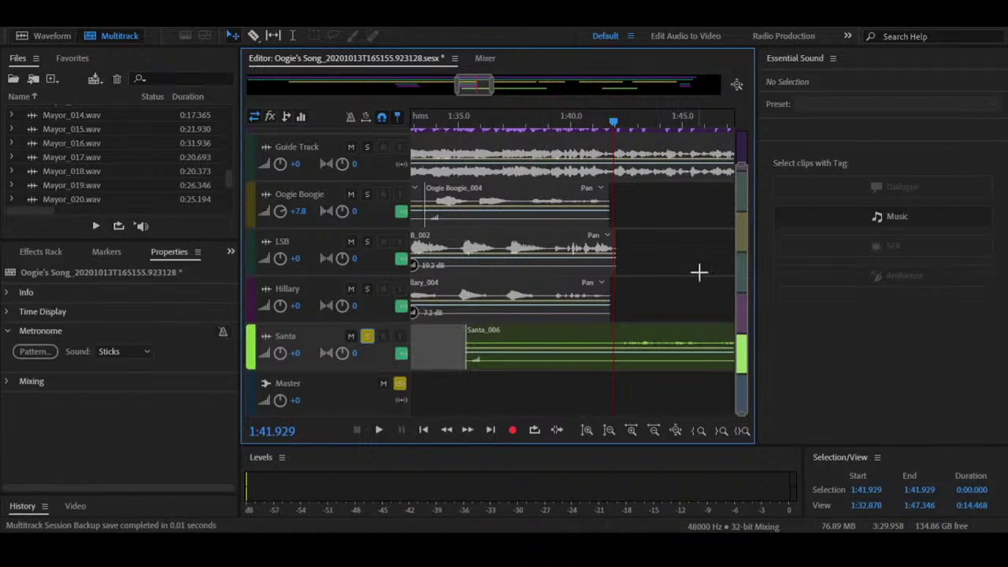
{"action": "scroll", "coordinate": [488, 323], "scroll_direction": "up", "scroll_amount": 2}
{"action": "scroll", "coordinate": [488, 323], "scroll_direction": "down", "scroll_amount": 2}
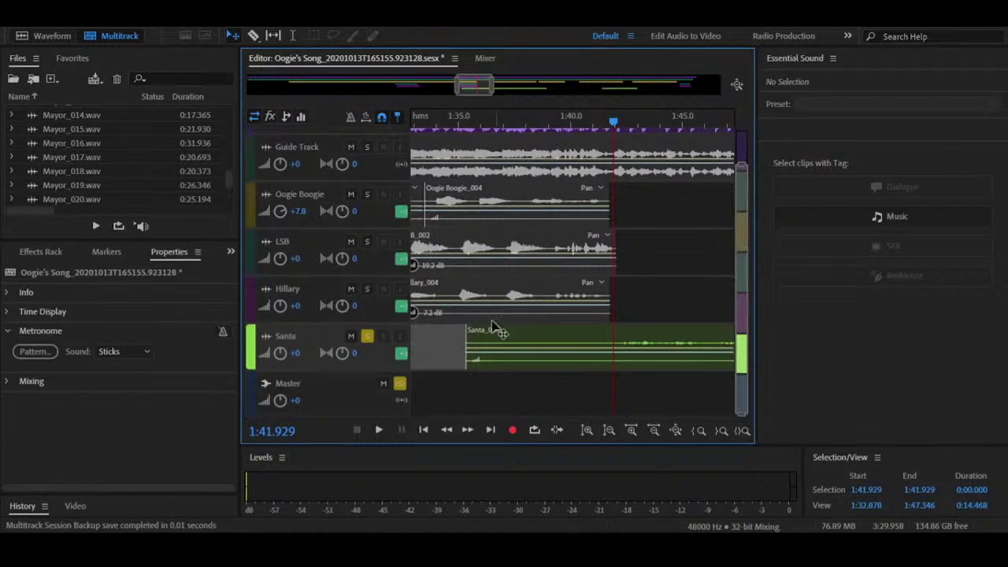
Step: Clear the solos on Santa and the Recording Track, and mute the Guide Track and the three vocal tracks above Santa again
{"action": "left_click", "coordinate": [367, 337]}
{"action": "scroll", "coordinate": [405, 318], "scroll_direction": "up", "scroll_amount": 2}
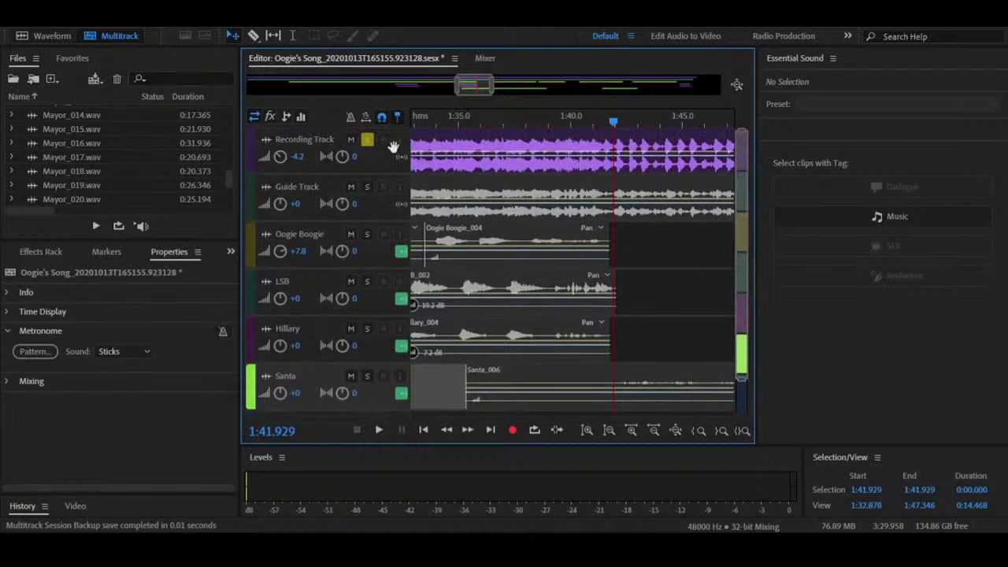
{"action": "left_click", "coordinate": [367, 139]}
{"action": "left_click", "coordinate": [351, 187]}
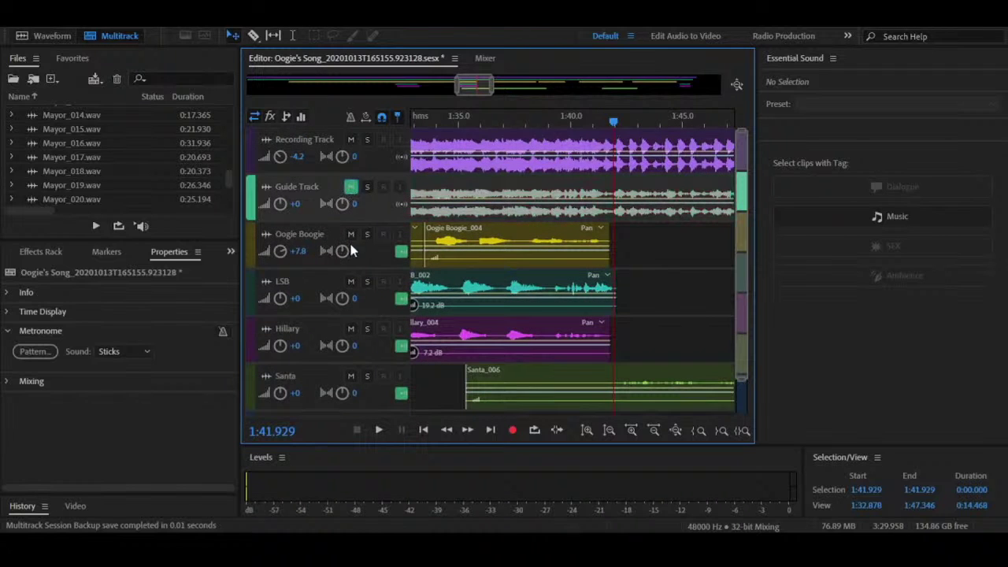
{"action": "left_click", "coordinate": [350, 234]}
{"action": "left_click", "coordinate": [350, 282]}
{"action": "left_click", "coordinate": [350, 330]}
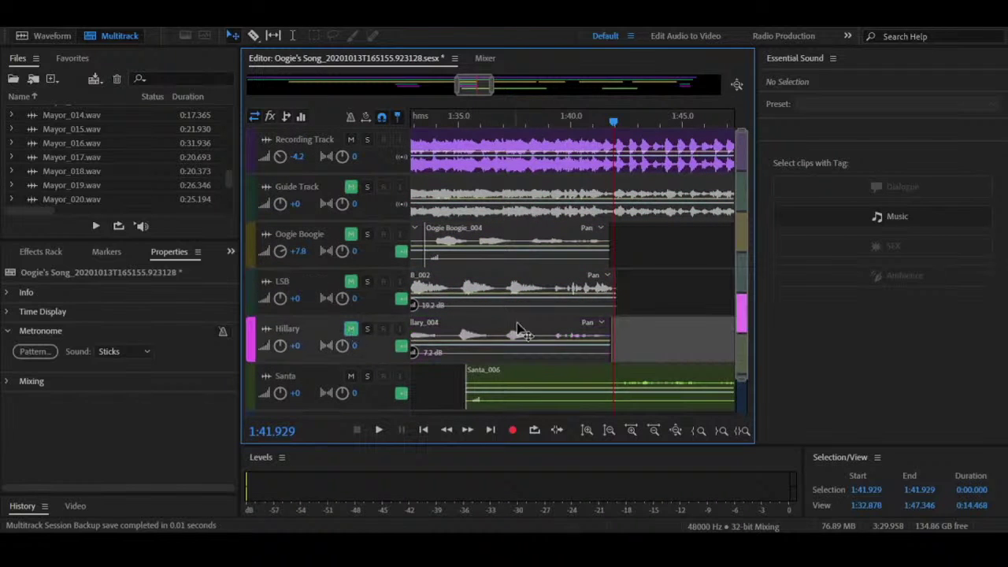
Step: Split the Santa_006 clip at 1:41.929, delete the section before the cut and play back from 1:41.665
{"action": "left_click_drag", "start_coordinate": [742, 268], "coordinate": [742, 304]}
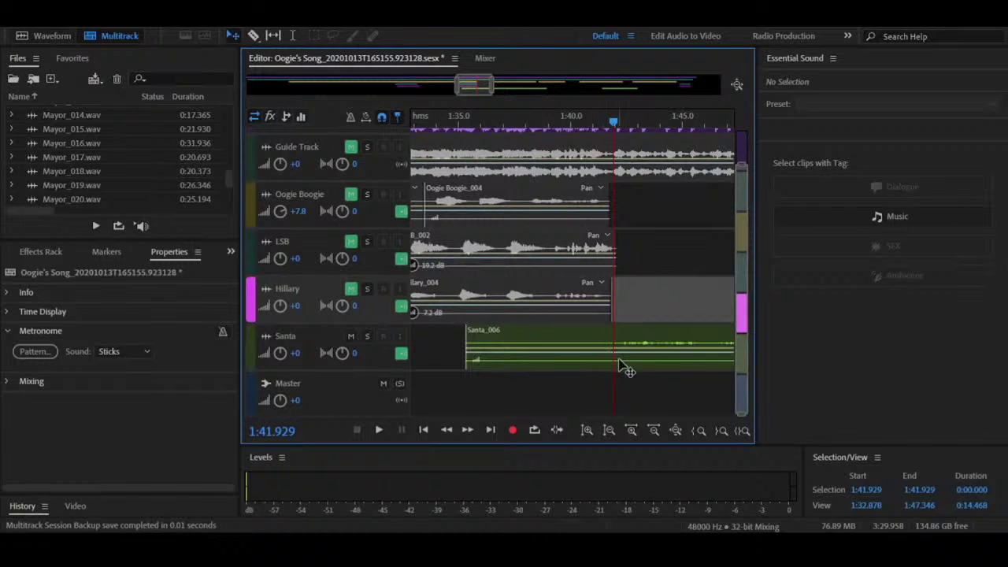
{"action": "key", "text": "r"}
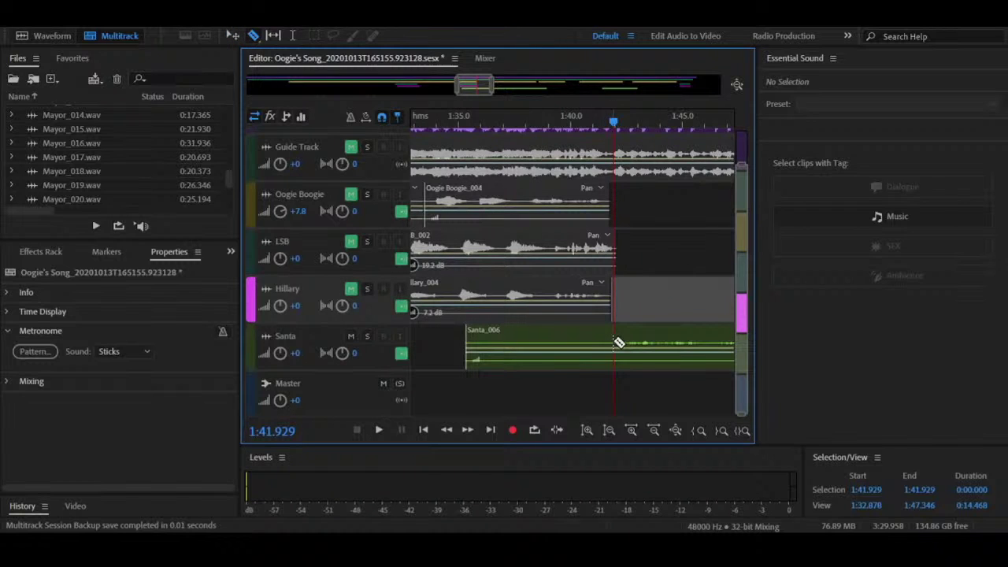
{"action": "left_click", "coordinate": [619, 343]}
{"action": "key", "text": "v"}
{"action": "left_click", "coordinate": [581, 348]}
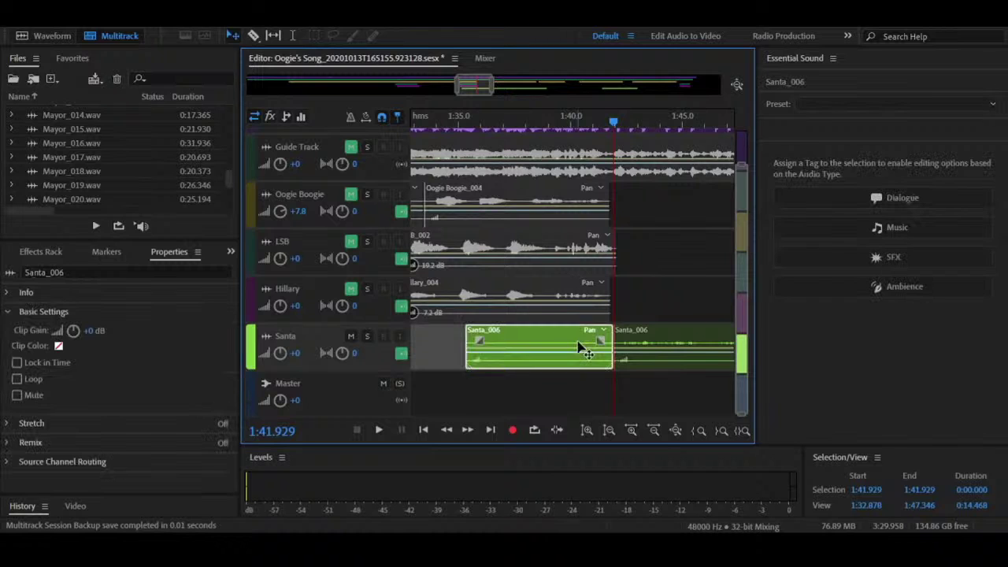
{"action": "key", "text": "Delete"}
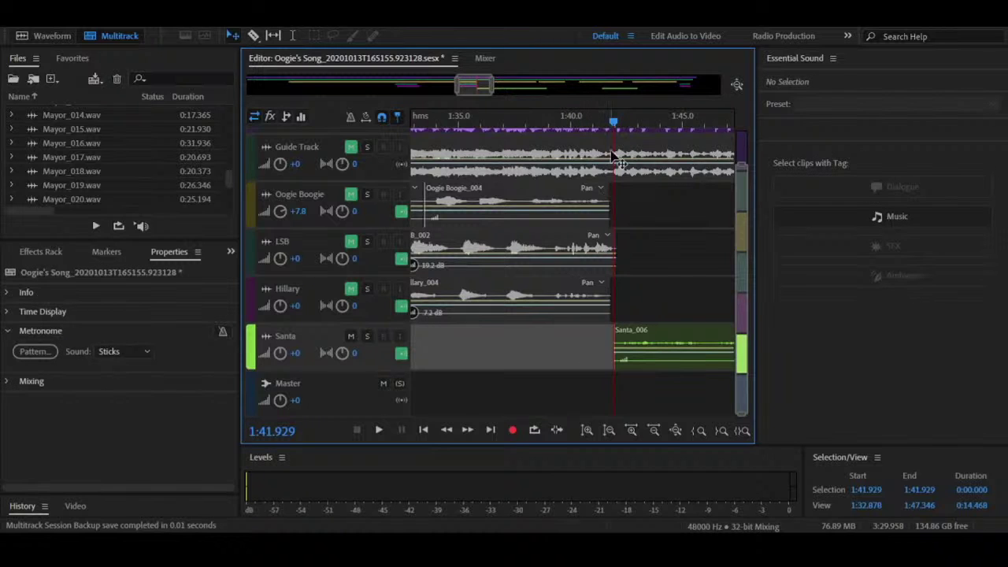
{"action": "left_click", "coordinate": [609, 122]}
{"action": "key", "text": "space"}
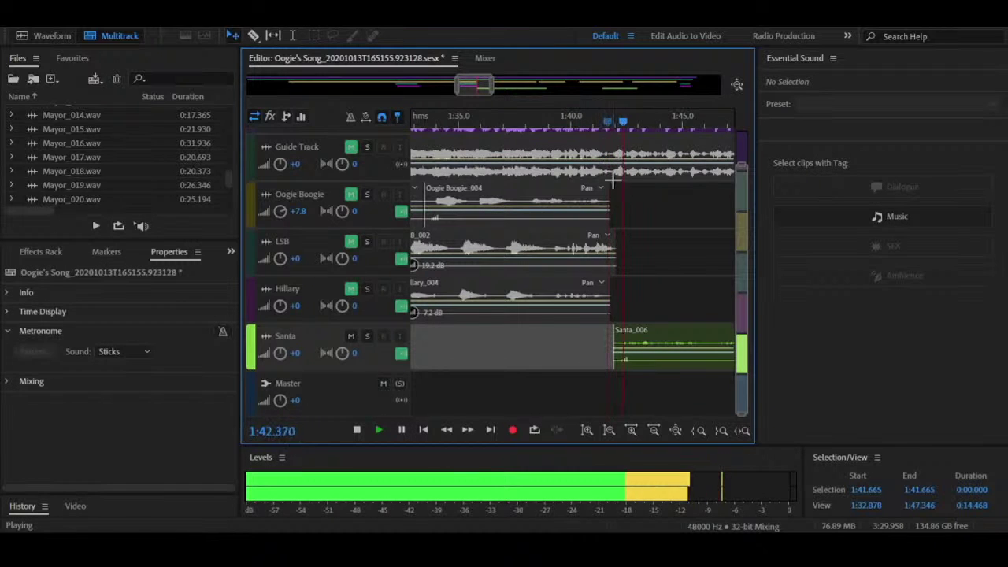
Step: Stop playback and set the clip gain of the Santa_006 clip starting near 1:42 to +10.8 dB
{"action": "key", "text": "space"}
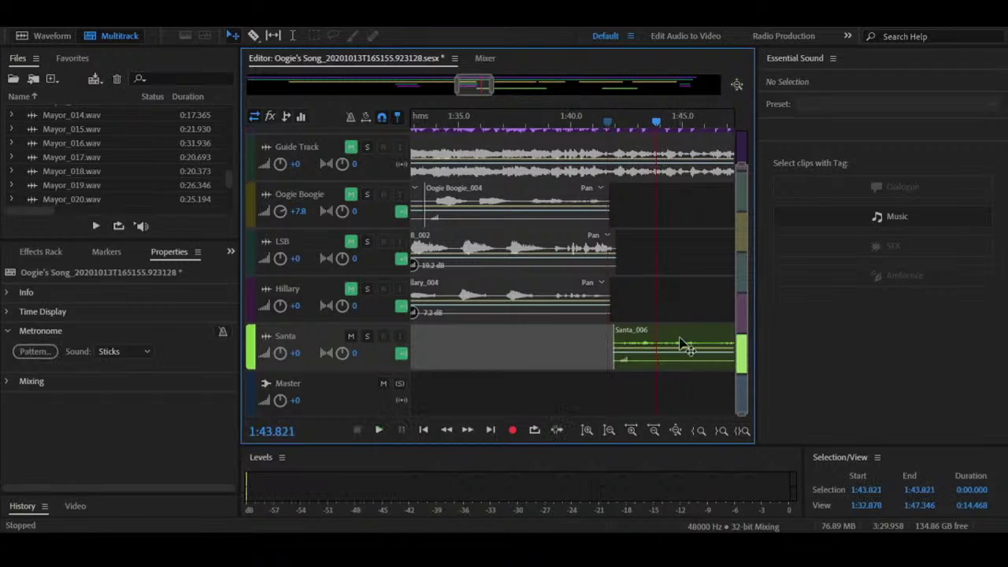
{"action": "left_click", "coordinate": [620, 349]}
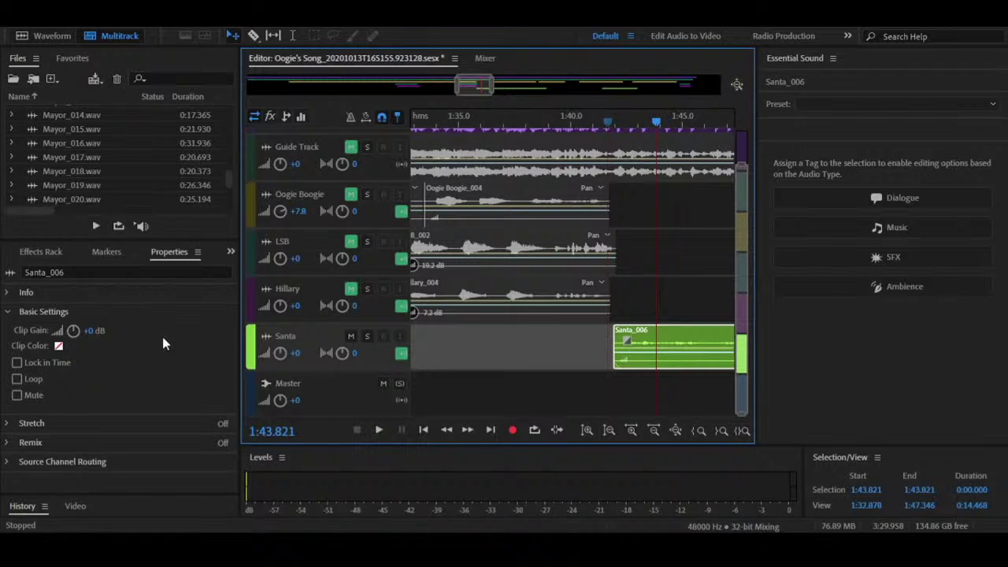
{"action": "left_click_drag", "start_coordinate": [92, 331], "coordinate": [100, 332]}
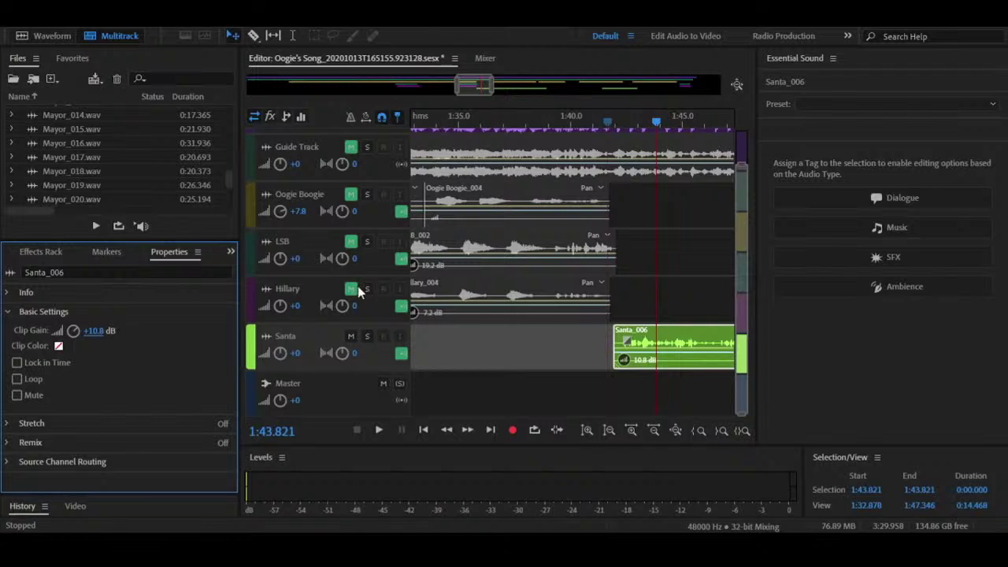
Step: Play back the start of the Santa_006 clip from 1:42.094 and again from 1:40.277 to check level and timing
{"action": "left_click", "coordinate": [615, 121]}
{"action": "key", "text": "space"}
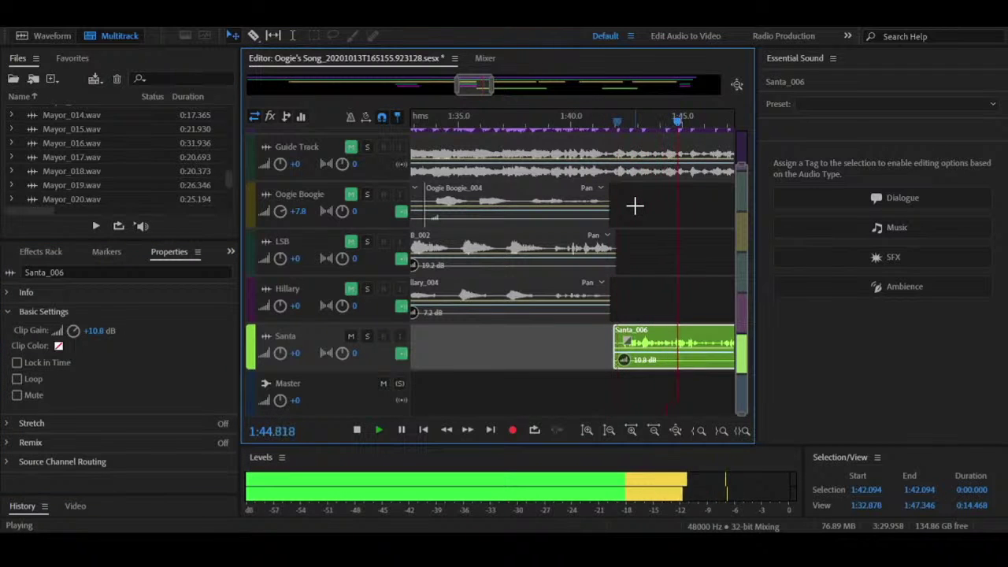
{"action": "key", "text": "space"}
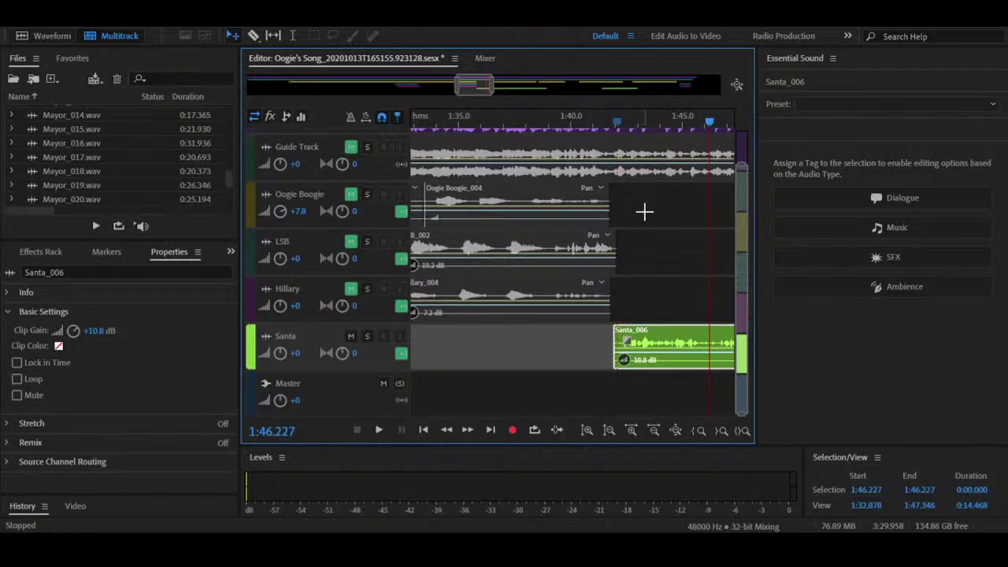
{"action": "left_click", "coordinate": [578, 122]}
{"action": "key", "text": "space"}
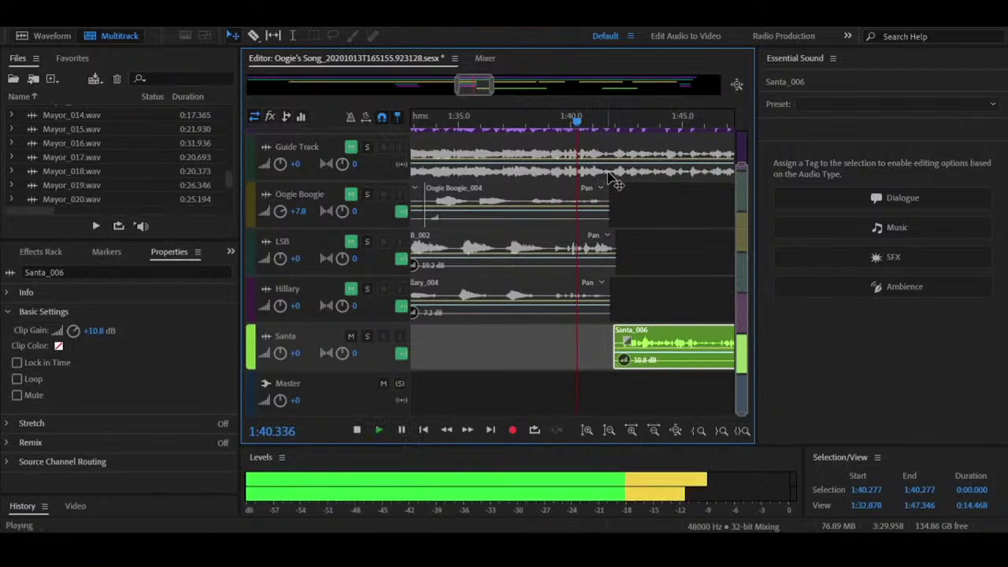
{"action": "key", "text": "space"}
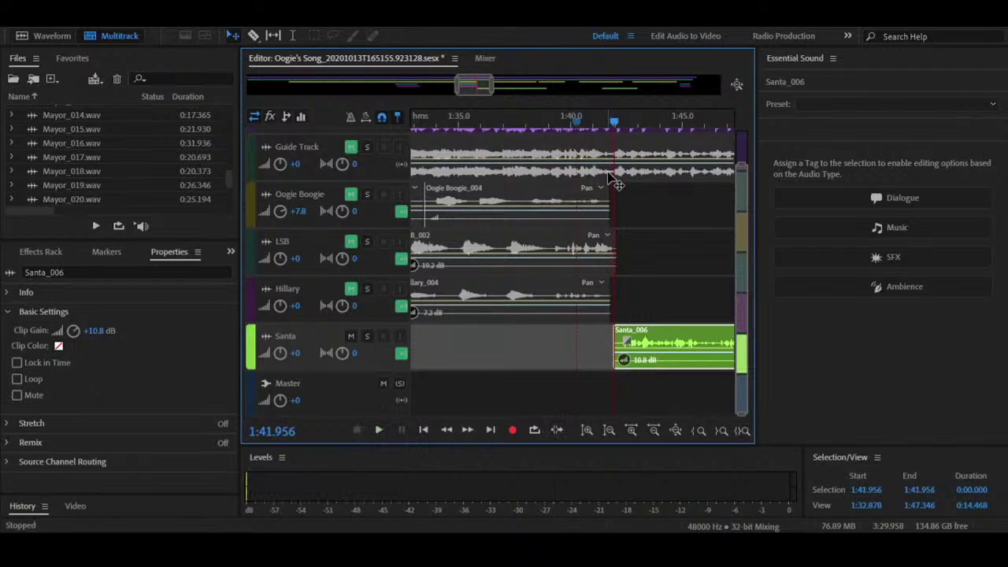
Step: Move the Santa_006 clip slightly earlier to start at about 1:41.6 and play it back from 1:40.459
{"action": "scroll", "coordinate": [630, 307], "scroll_direction": "up", "scroll_amount": 4}
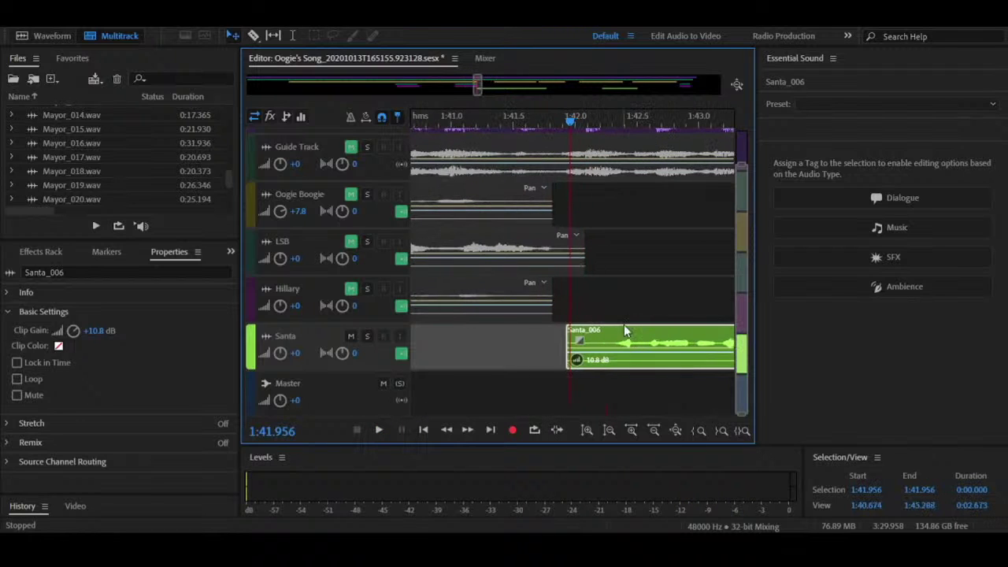
{"action": "left_click_drag", "start_coordinate": [630, 346], "coordinate": [583, 345]}
{"action": "scroll", "coordinate": [590, 275], "scroll_direction": "down", "scroll_amount": 5}
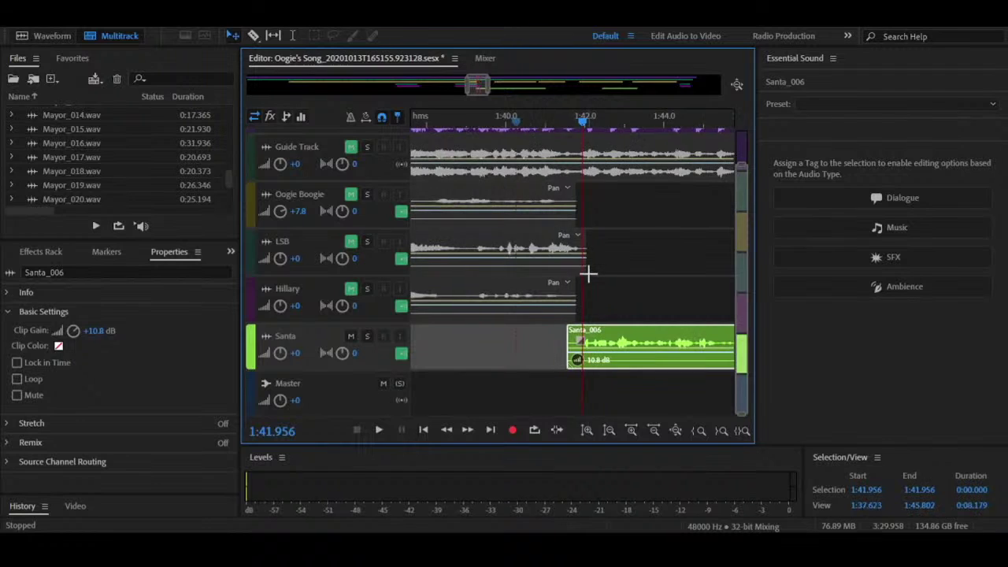
{"action": "key", "text": "space"}
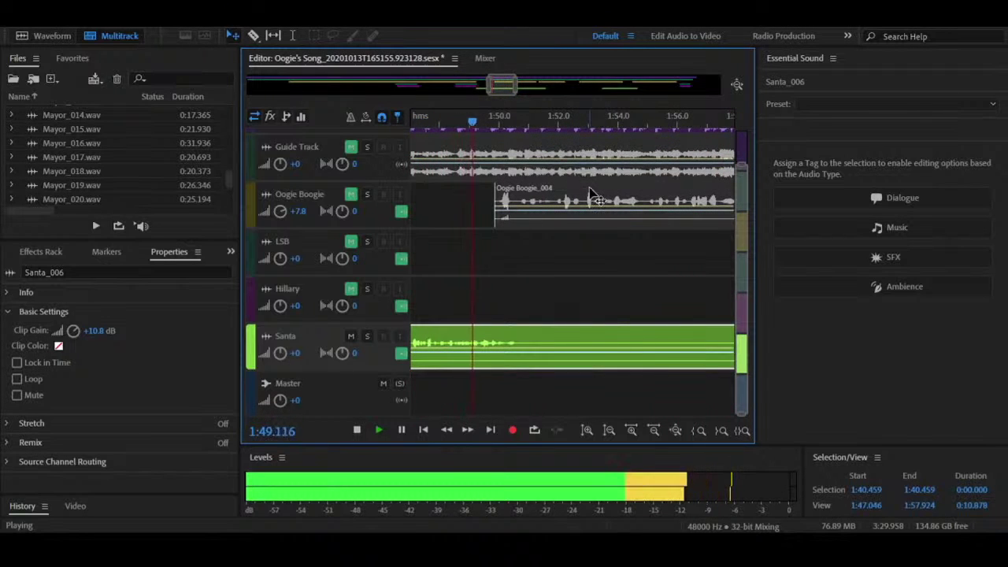
{"action": "key", "text": "space"}
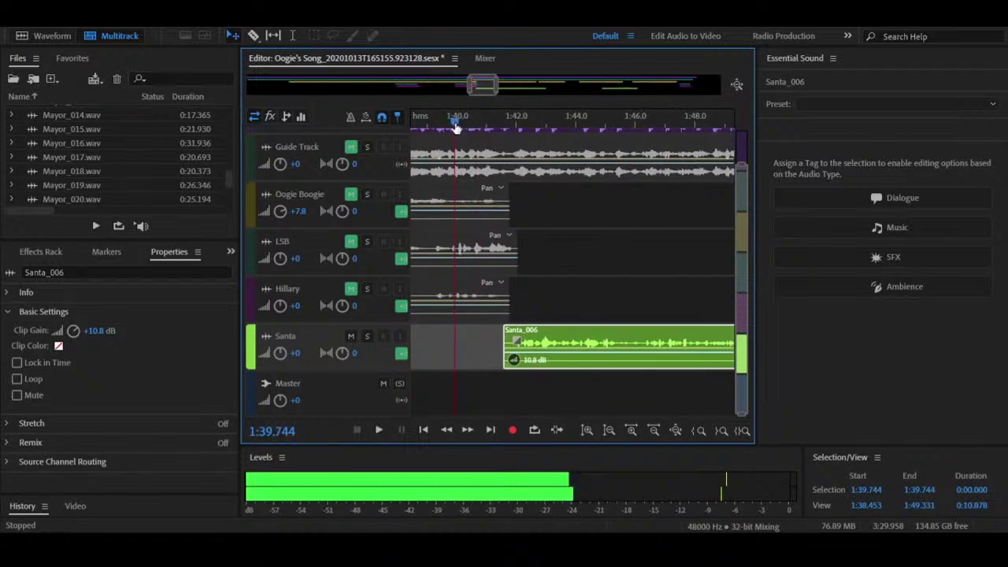
Step: Play back the moved Santa_006 clip from 1:39.744 and from 1:41.330 to check its timing against the music
{"action": "key", "text": "space"}
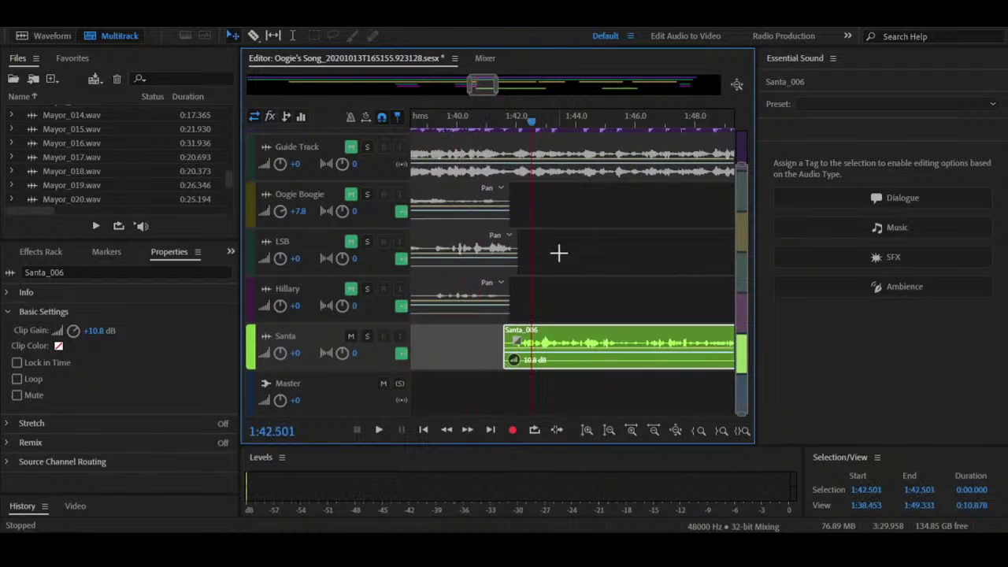
{"action": "scroll", "coordinate": [581, 298], "scroll_direction": "up", "scroll_amount": 4}
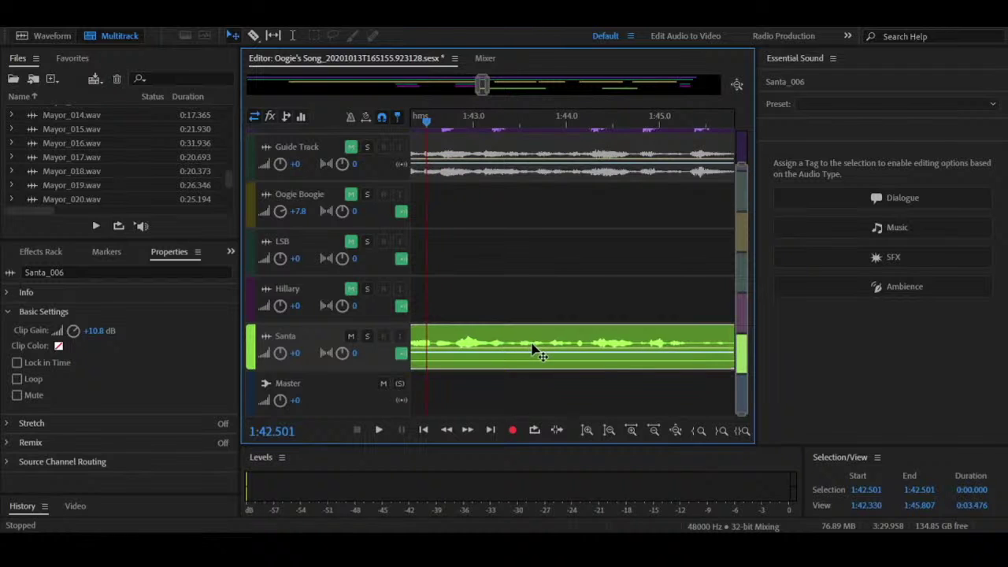
{"action": "mouse_move", "coordinate": [439, 131]}
{"action": "left_mouse_down"}
{"action": "mouse_move", "coordinate": [403, 129]}
{"action": "mouse_move", "coordinate": [452, 124]}
{"action": "mouse_move", "coordinate": [431, 131]}
{"action": "left_mouse_up"}
{"action": "key", "text": "space"}
{"action": "scroll", "coordinate": [556, 241], "scroll_direction": "down", "scroll_amount": 4}
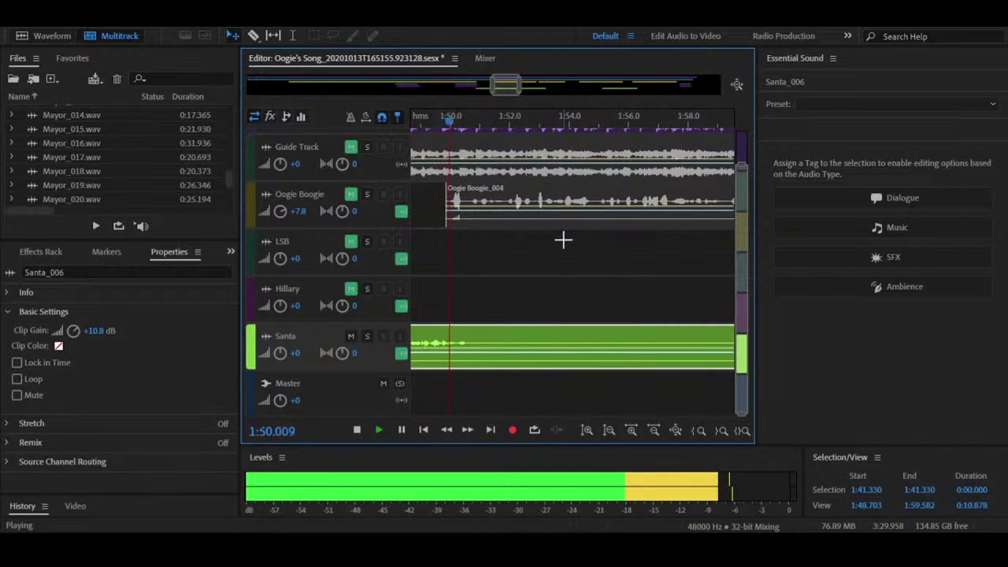
Step: Split the Santa_006 clip at about 1:50.7 and 2:08.0 and delete the silent section between the cuts
{"action": "key", "text": "space"}
{"action": "key", "text": "r"}
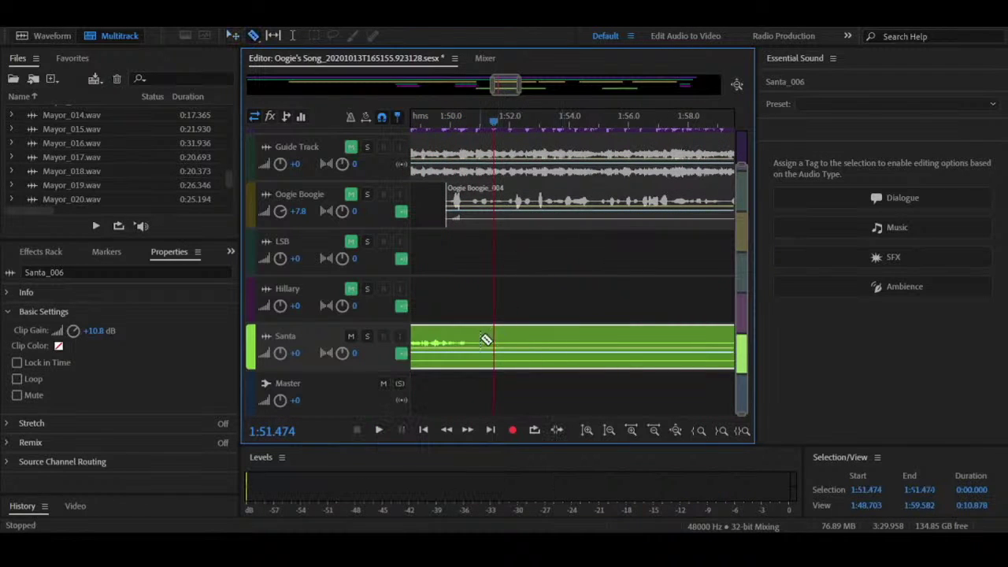
{"action": "left_click", "coordinate": [472, 344]}
{"action": "key", "text": "v"}
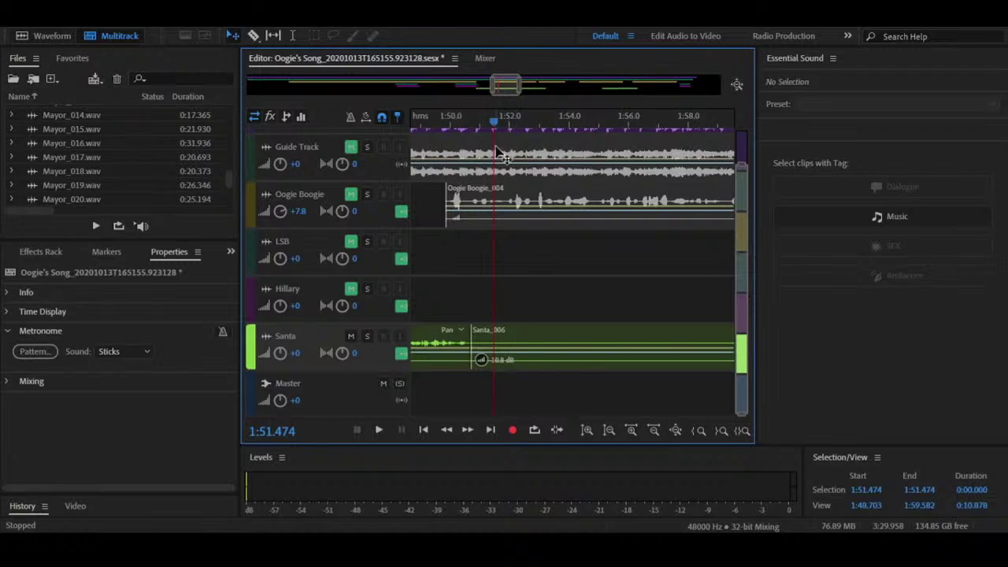
{"action": "left_click_drag", "start_coordinate": [495, 128], "coordinate": [708, 161]}
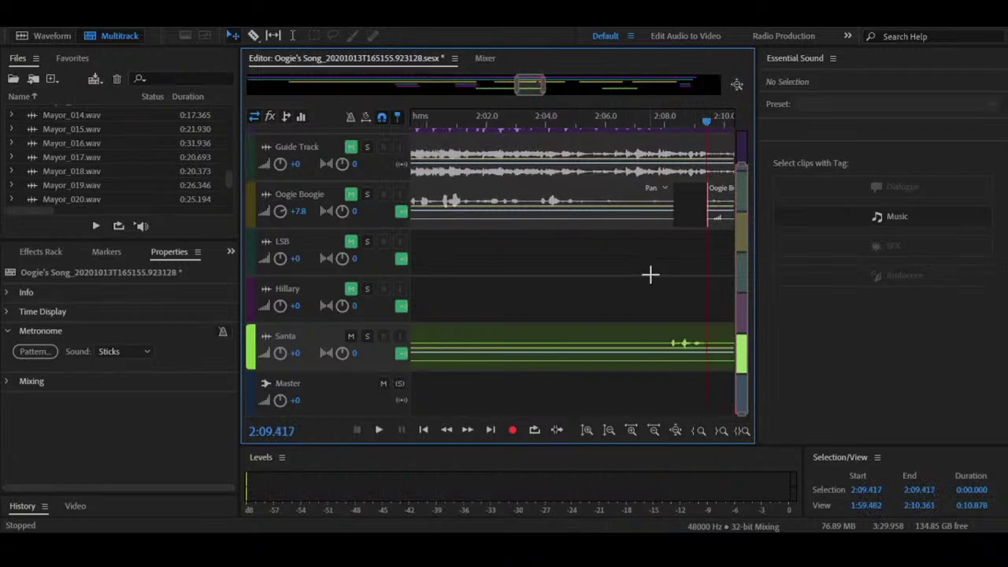
{"action": "left_click", "coordinate": [622, 348]}
{"action": "key", "text": "Delete"}
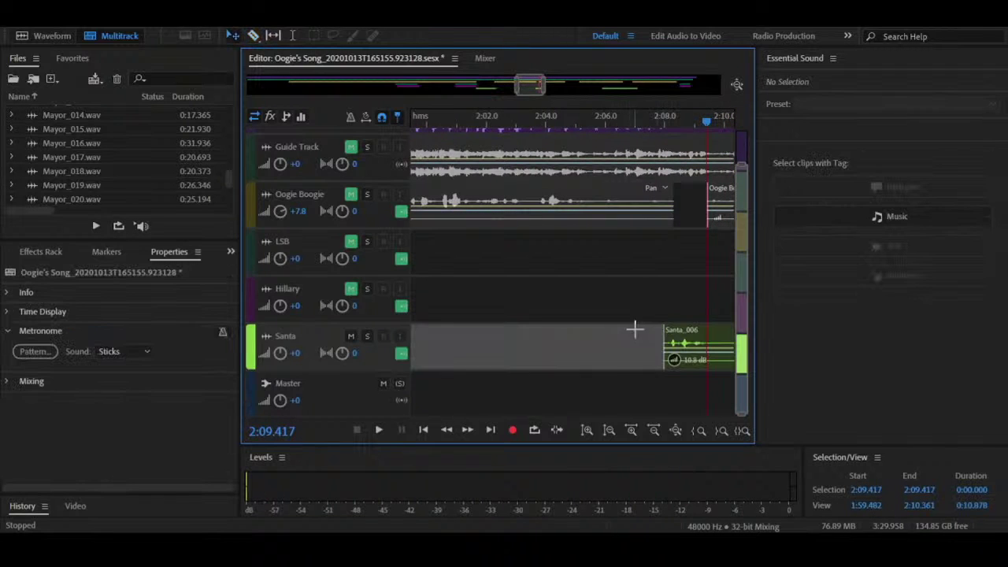
Step: Play back the Santa phrase from 2:07.753, split the clip at about 2:10.4 and delete the section after the cut
{"action": "left_click", "coordinate": [658, 122]}
{"action": "key", "text": "space"}
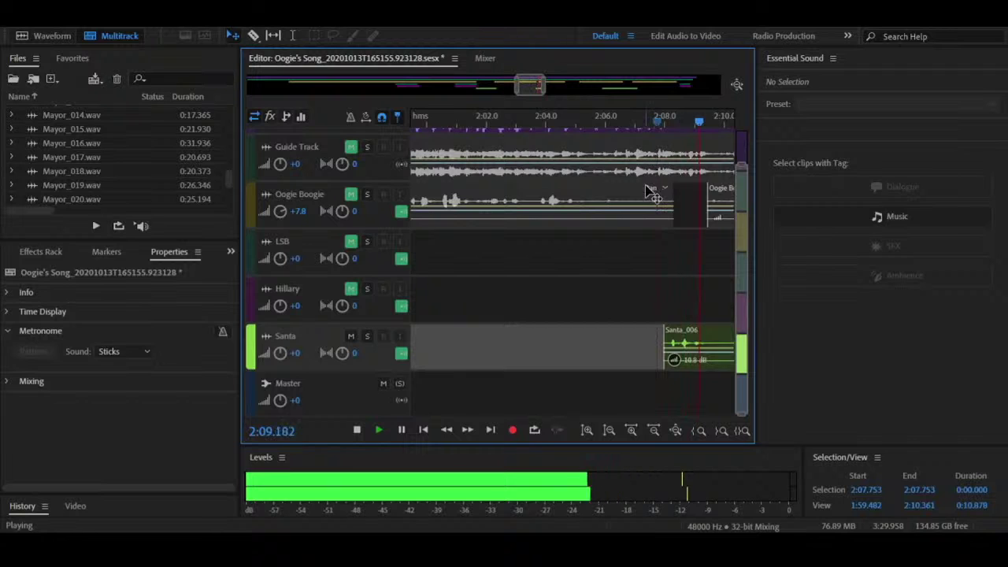
{"action": "key", "text": "space"}
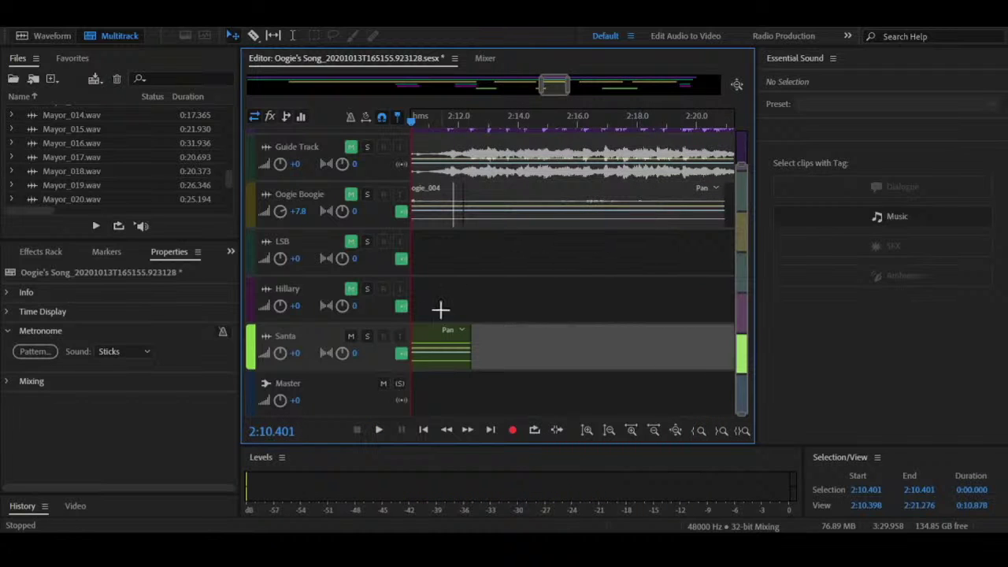
{"action": "left_click", "coordinate": [421, 348]}
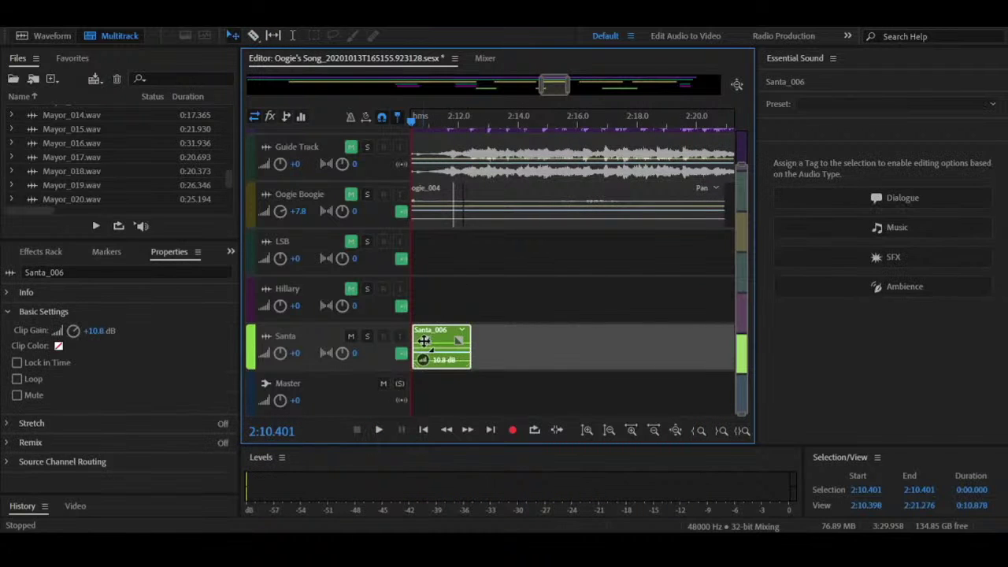
{"action": "key", "text": "Delete"}
Step: Unmute the Oogie Boogie track and play back its exchange with Santa from 2:06.176 and again from 2:05.555
{"action": "left_click", "coordinate": [352, 196]}
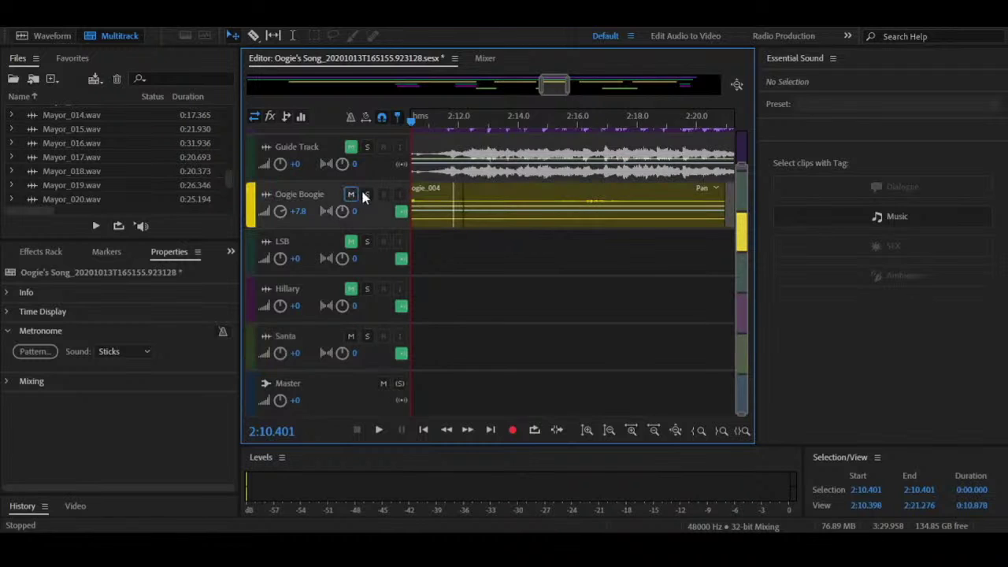
{"action": "left_click_drag", "start_coordinate": [410, 120], "coordinate": [465, 121]}
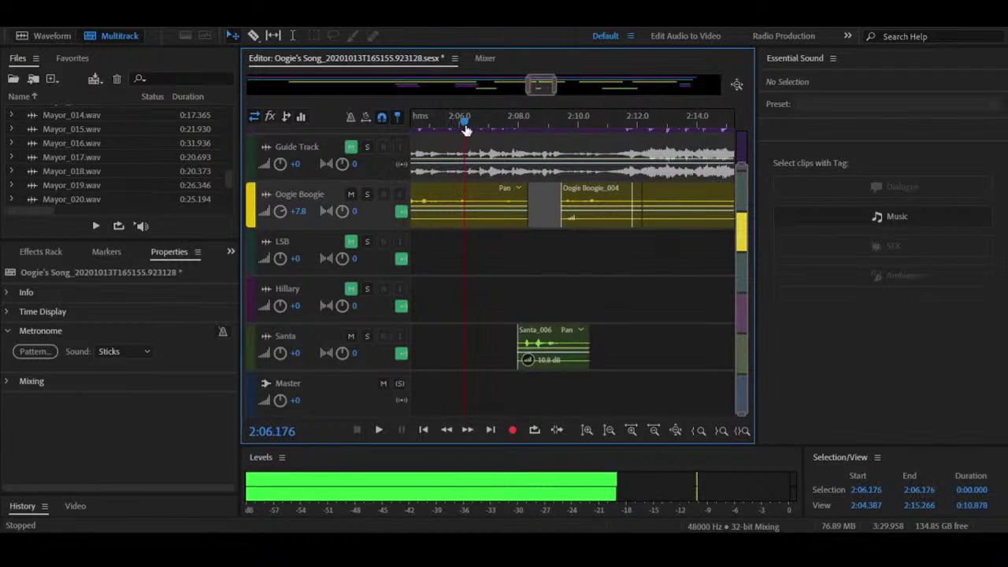
{"action": "key", "text": "space"}
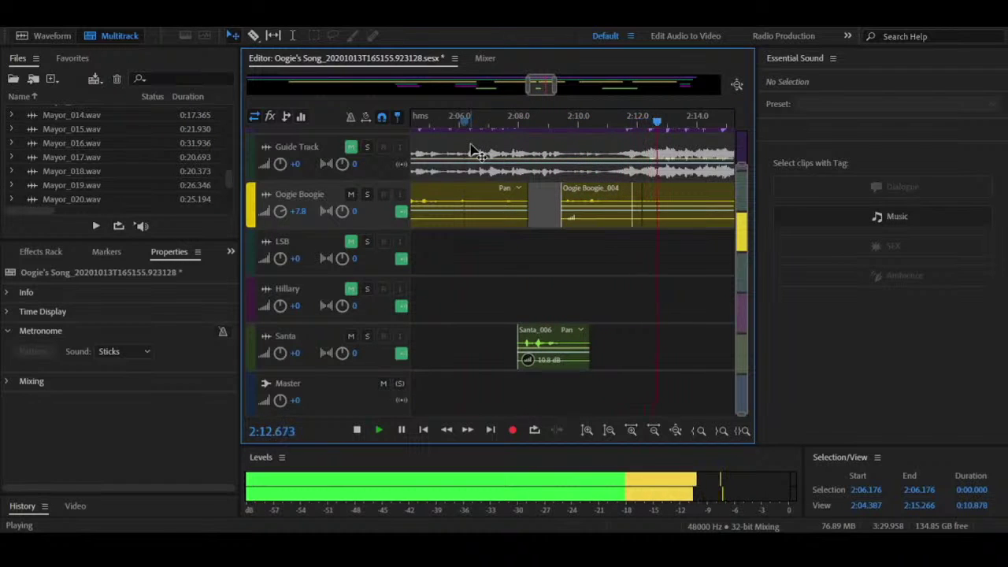
{"action": "key", "text": "space"}
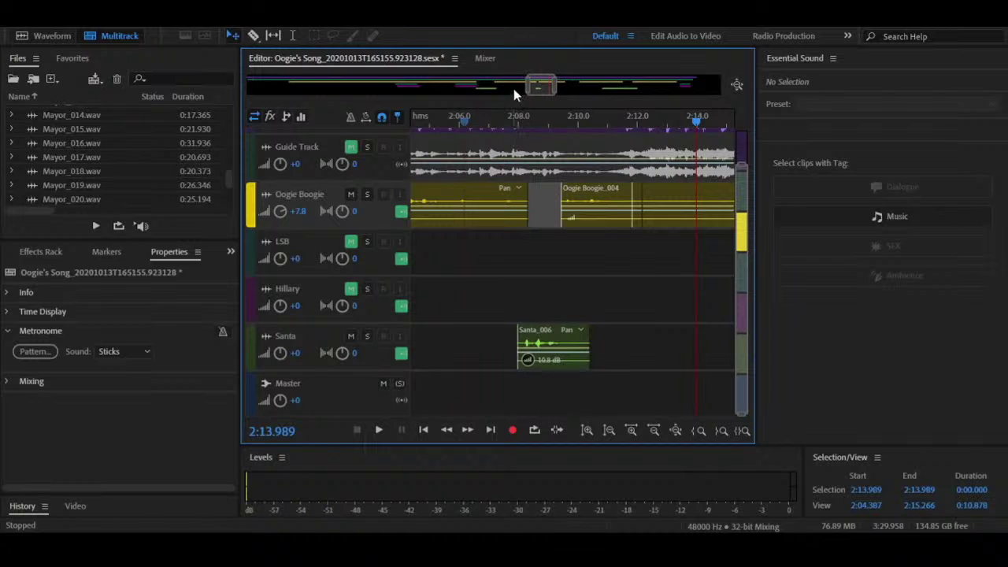
{"action": "key", "text": "space"}
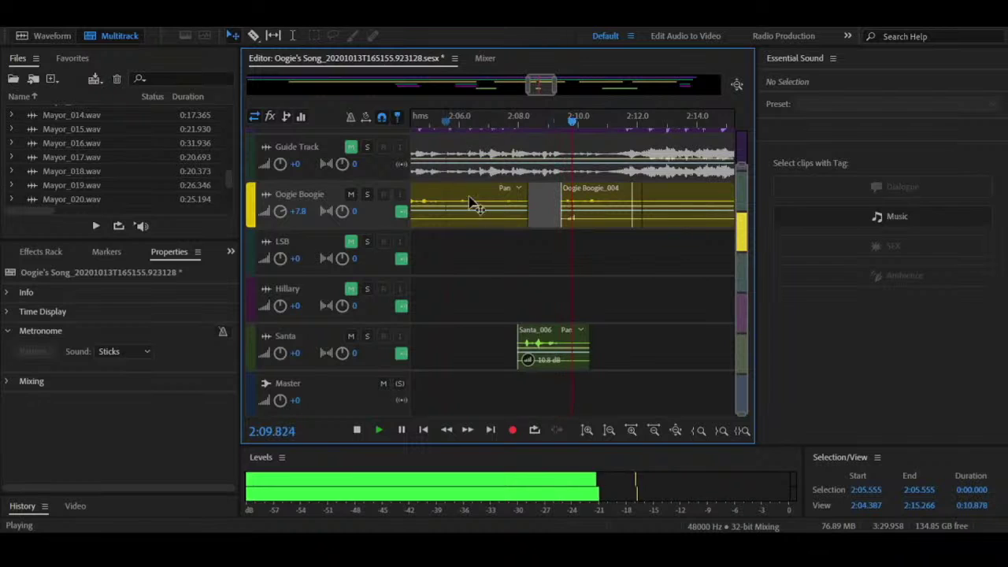
{"action": "key", "text": "space"}
Step: Move the short Santa_006 clip slightly earlier to start at about 2:07.8 and play it back from 2:07.471
{"action": "left_click", "coordinate": [547, 339]}
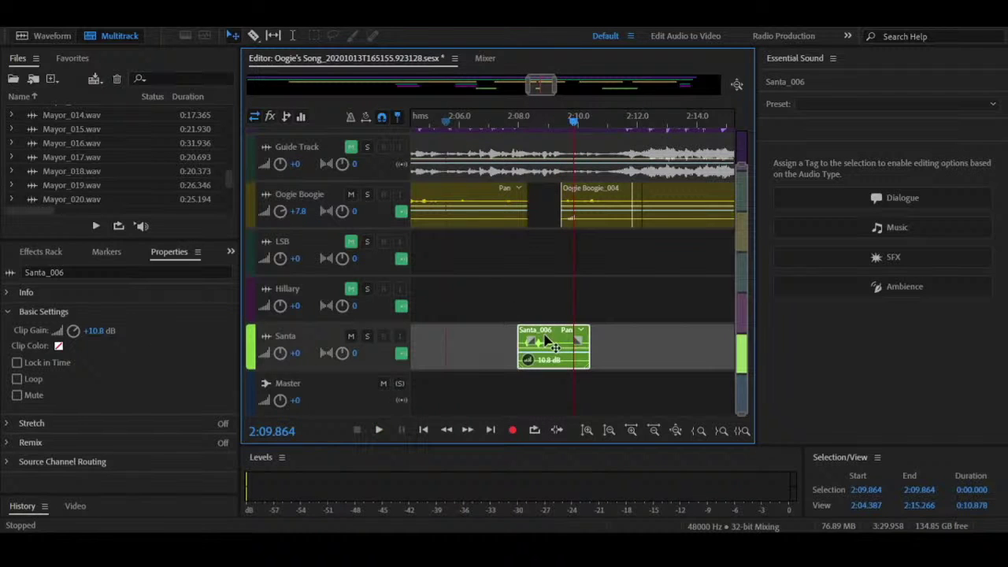
{"action": "mouse_move", "coordinate": [544, 335]}
{"action": "left_mouse_down"}
{"action": "mouse_move", "coordinate": [551, 340]}
{"action": "mouse_move", "coordinate": [533, 342]}
{"action": "left_mouse_up"}
{"action": "scroll", "coordinate": [526, 319], "scroll_direction": "up", "scroll_amount": 4}
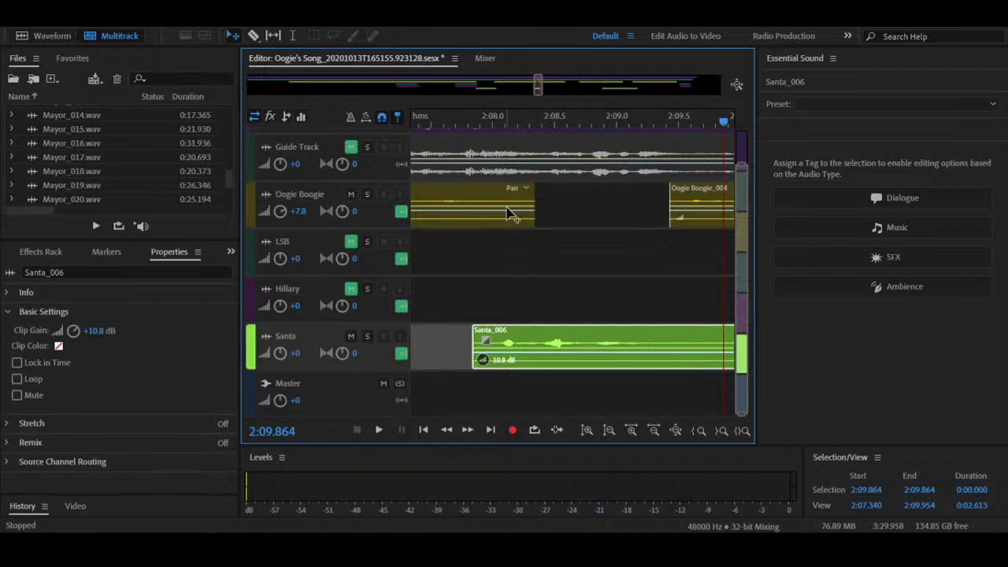
{"action": "left_click", "coordinate": [426, 117]}
{"action": "key", "text": "space"}
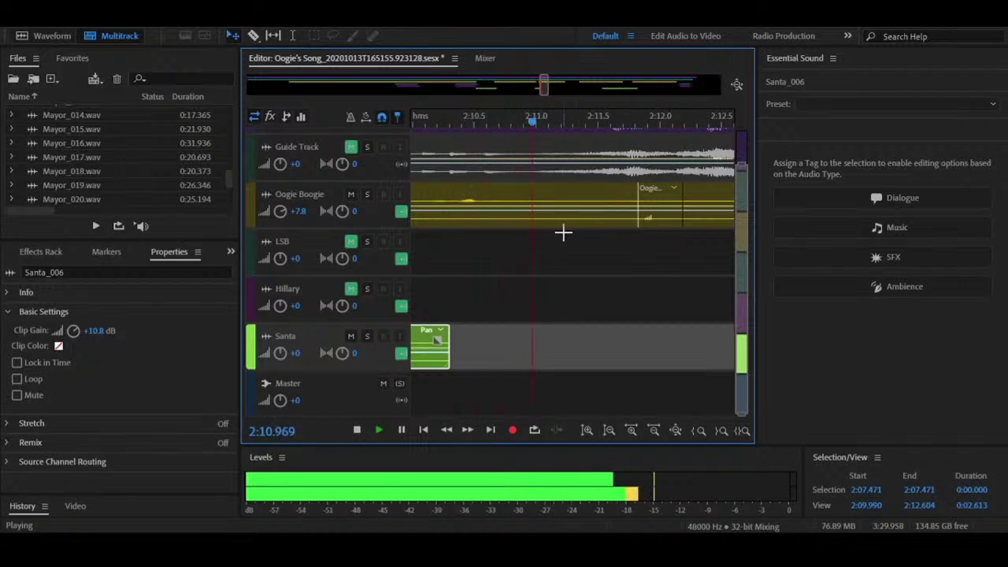
{"action": "key", "text": "space"}
Step: Play back the Oogie Boogie and Santa exchange from 2:01.990 through the following Oogie Boogie section
{"action": "scroll", "coordinate": [536, 260], "scroll_direction": "down", "scroll_amount": 5}
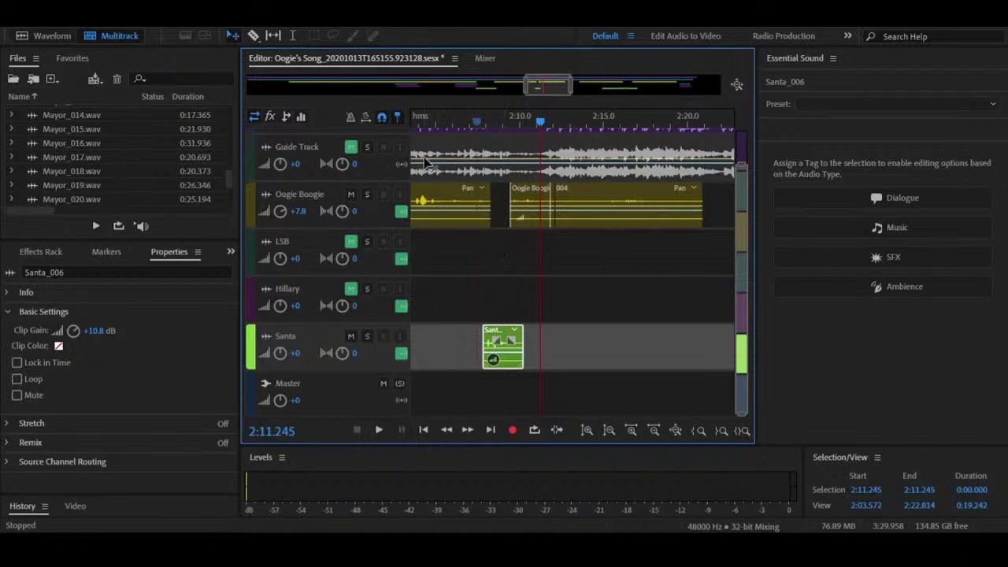
{"action": "mouse_move", "coordinate": [419, 124]}
{"action": "left_mouse_down"}
{"action": "mouse_move", "coordinate": [408, 126]}
{"action": "mouse_move", "coordinate": [419, 124]}
{"action": "left_mouse_up"}
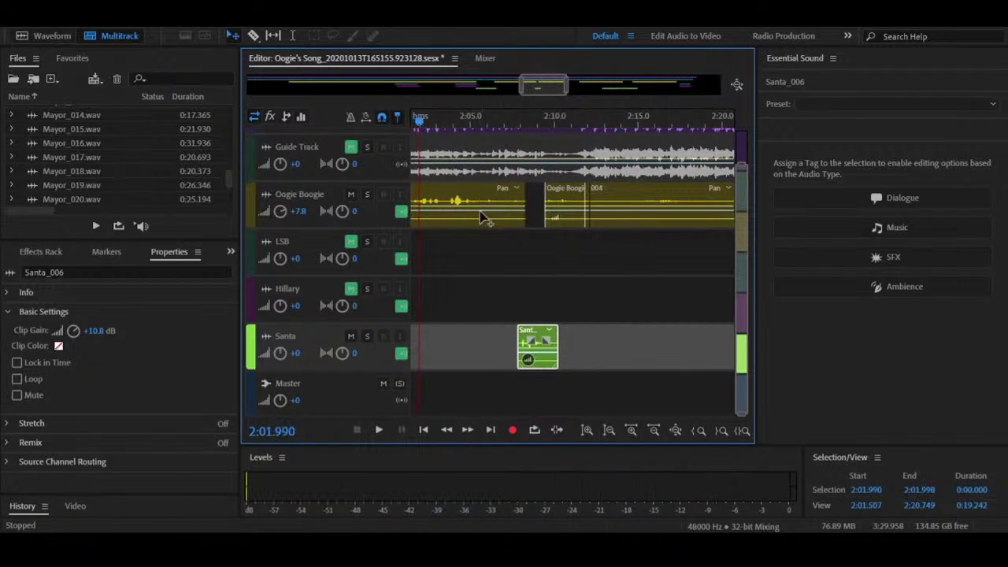
{"action": "key", "text": "space"}
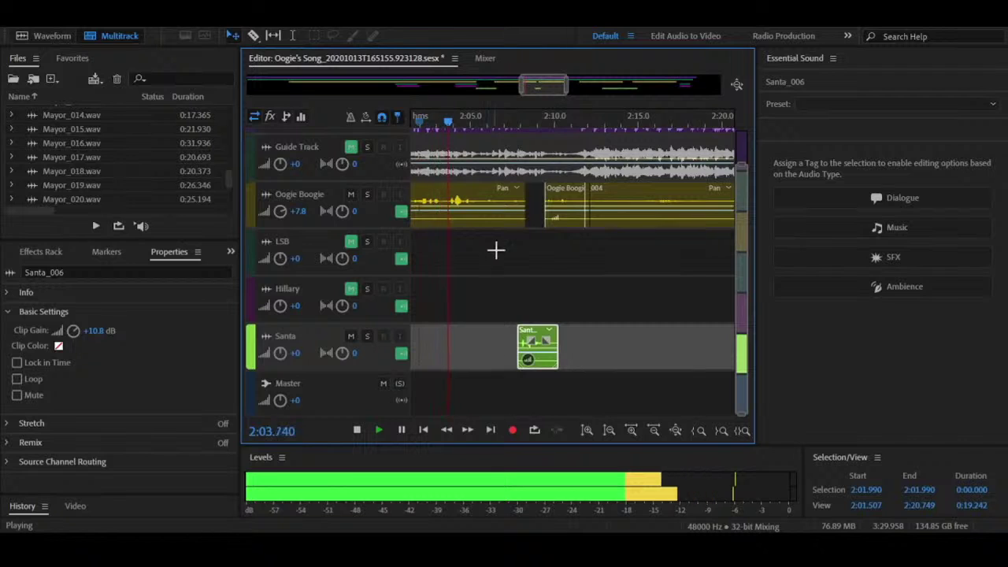
{"action": "left_click", "coordinate": [541, 269]}
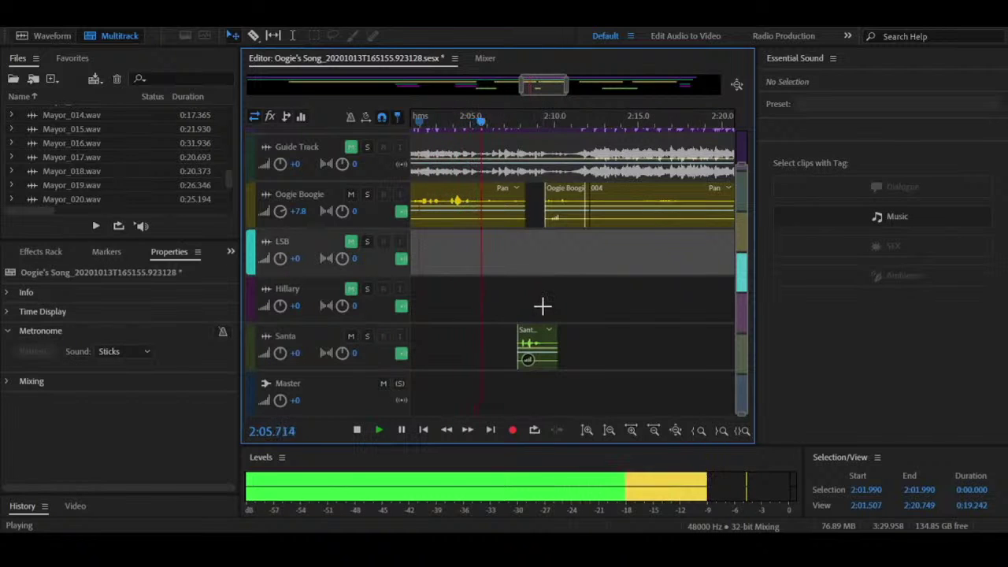
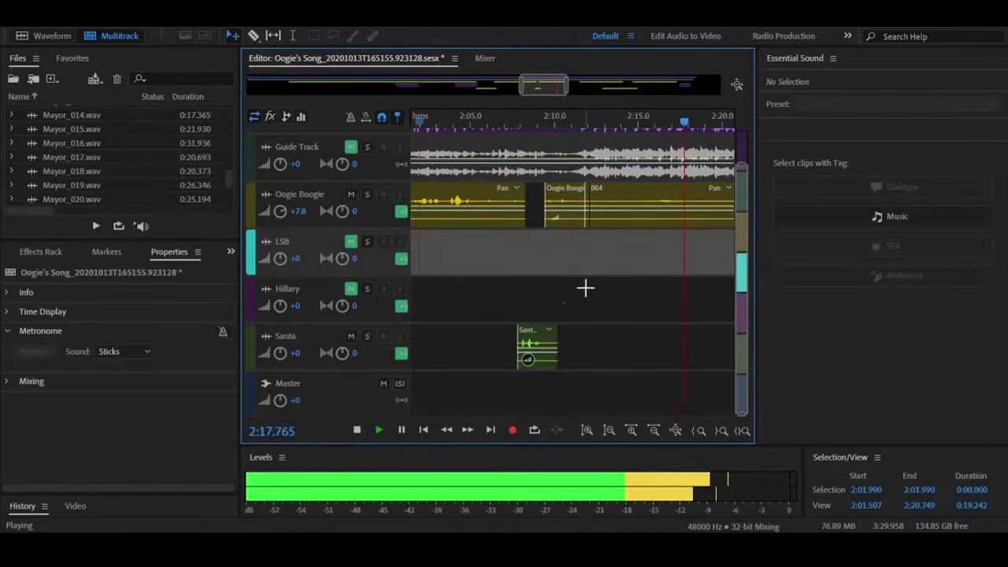
{"action": "key", "text": "space"}
Step: Split the Oogie Boogie_004 clip at about 2:12 and delete the long section after the cut
{"action": "left_click", "coordinate": [639, 204]}
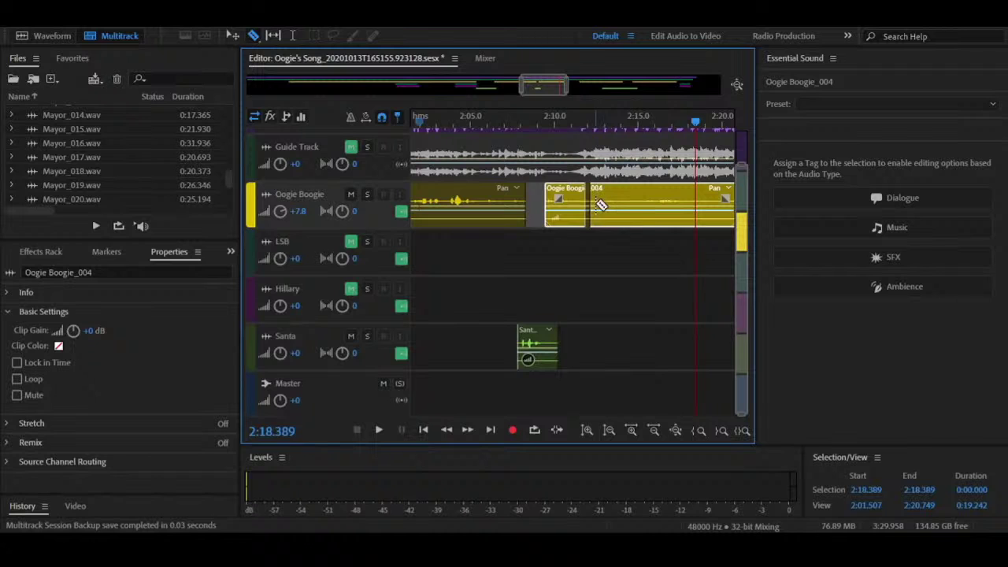
{"action": "left_click", "coordinate": [593, 201]}
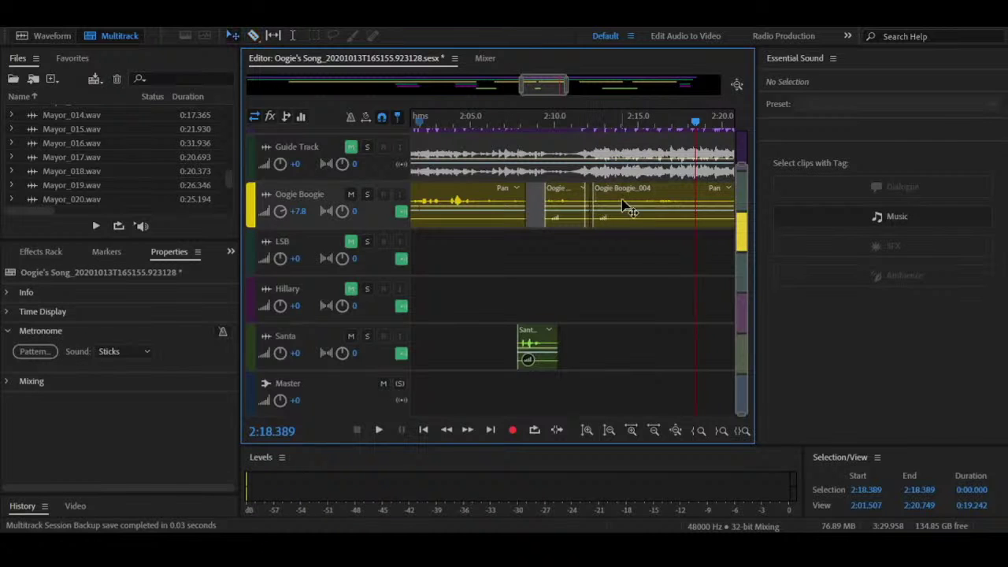
{"action": "left_click", "coordinate": [624, 205]}
{"action": "mouse_move", "coordinate": [567, 93]}
{"action": "left_mouse_down"}
{"action": "mouse_move", "coordinate": [583, 89]}
{"action": "mouse_move", "coordinate": [573, 87]}
{"action": "left_mouse_up"}
{"action": "key", "text": "Delete"}
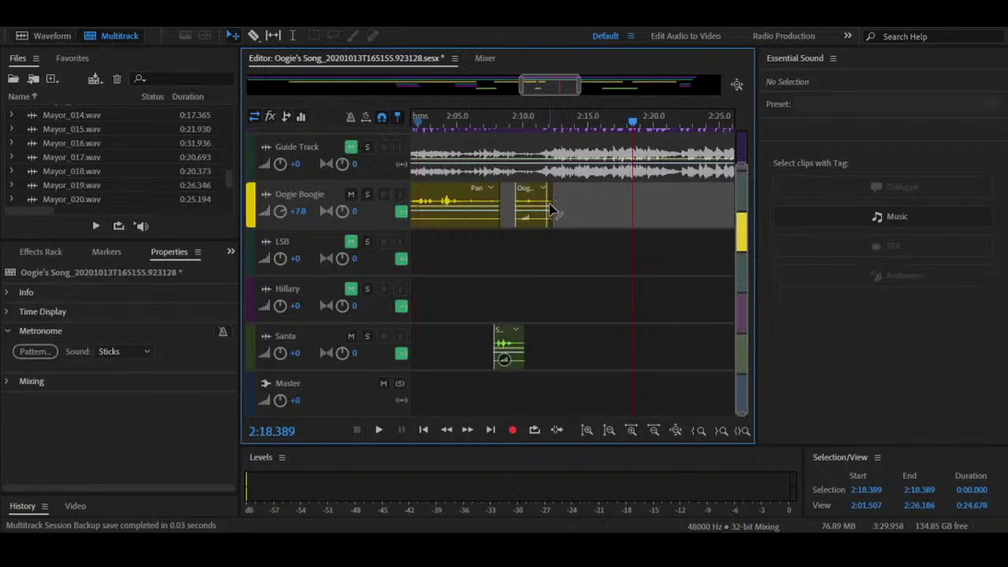
Step: Cut the remaining Oogie Boogie clip at about 2:11, delete the leftover after it, and play back from 2:08.775
{"action": "key", "text": "ctrl+z"}
{"action": "key", "text": "ctrl+shift+z"}
{"action": "left_click", "coordinate": [538, 208]}
{"action": "key", "text": "v"}
{"action": "left_click", "coordinate": [545, 208]}
{"action": "key", "text": "Delete"}
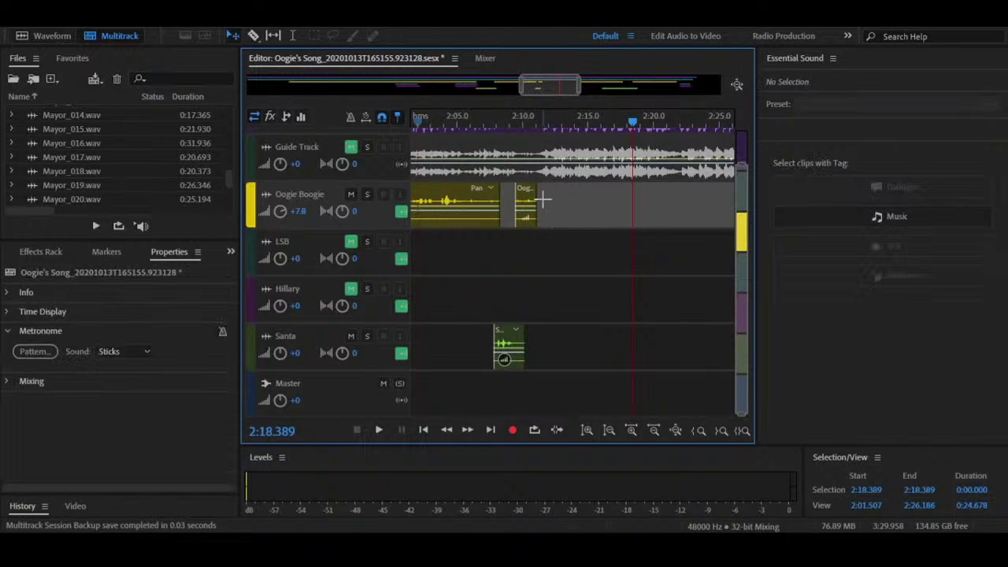
{"action": "left_click", "coordinate": [506, 120]}
{"action": "key", "text": "space"}
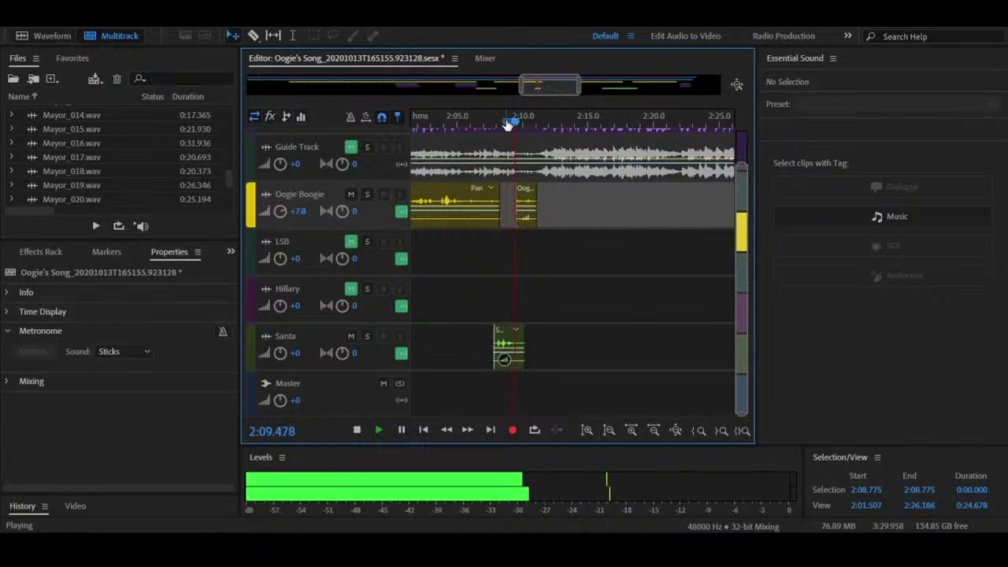
{"action": "key", "text": "space"}
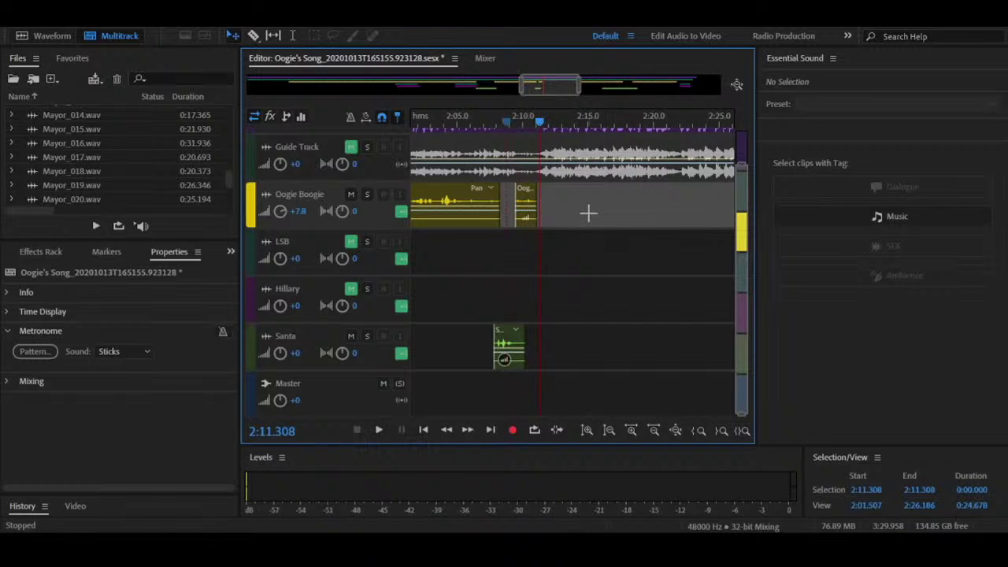
Step: Split the Santa_007 clip just before its vocals at about 2:46.5 and delete the empty section before the cut
{"action": "left_click_drag", "start_coordinate": [553, 86], "coordinate": [630, 122]}
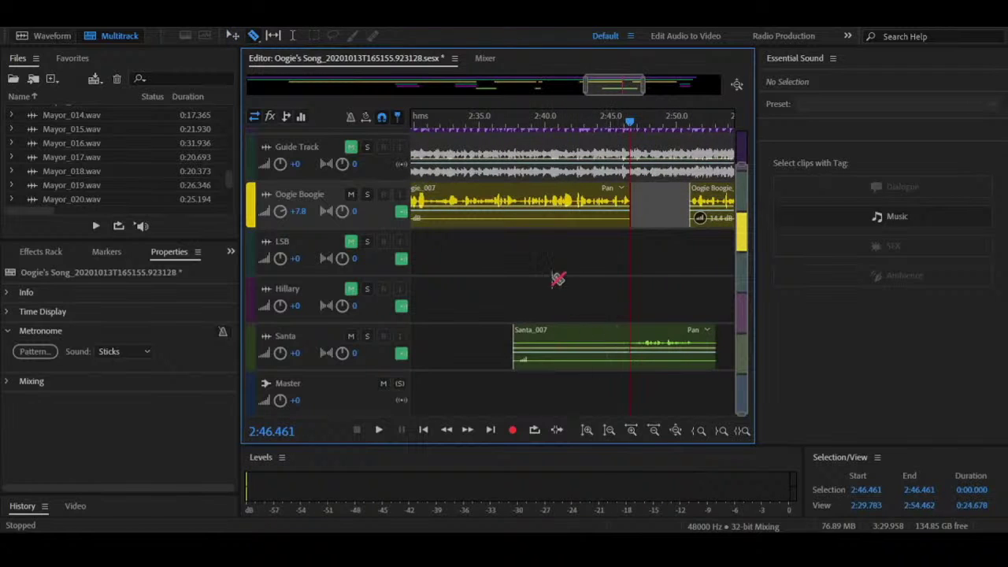
{"action": "left_click", "coordinate": [633, 343]}
{"action": "key", "text": "v"}
{"action": "left_click", "coordinate": [610, 347]}
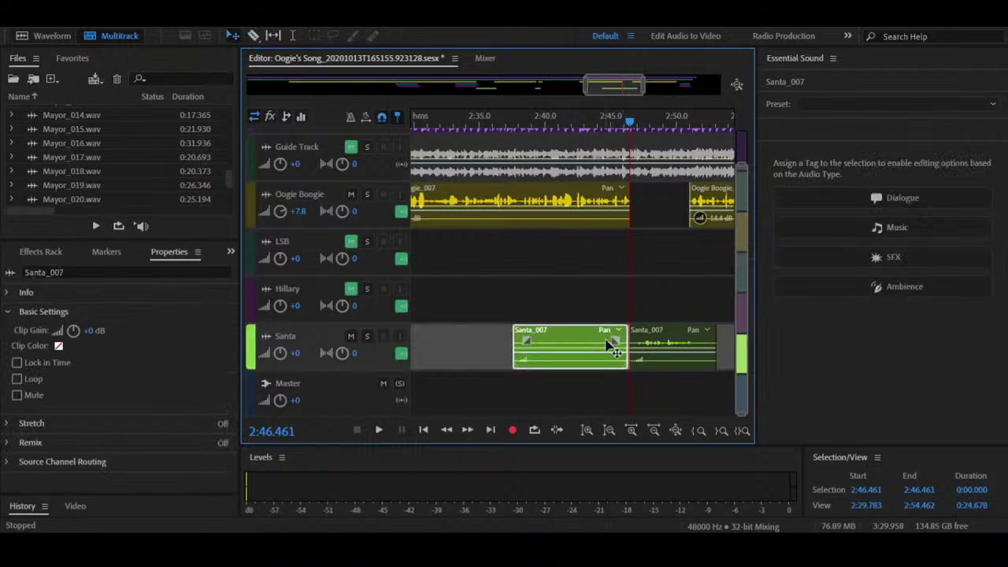
{"action": "key", "text": "Delete"}
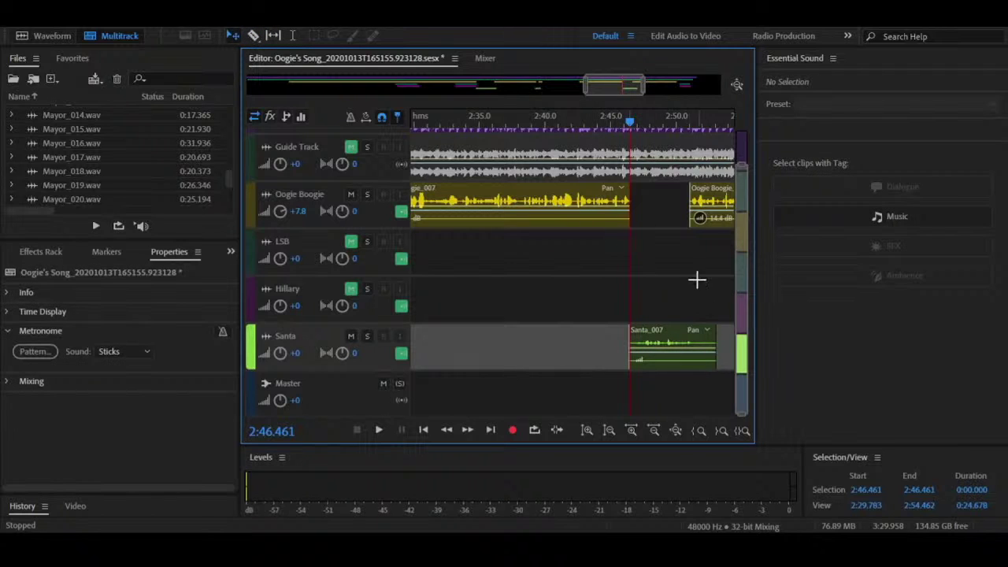
Step: Play back the handover from Oogie Boogie to Santa from 2:43.136
{"action": "left_click", "coordinate": [586, 122]}
{"action": "key", "text": "space"}
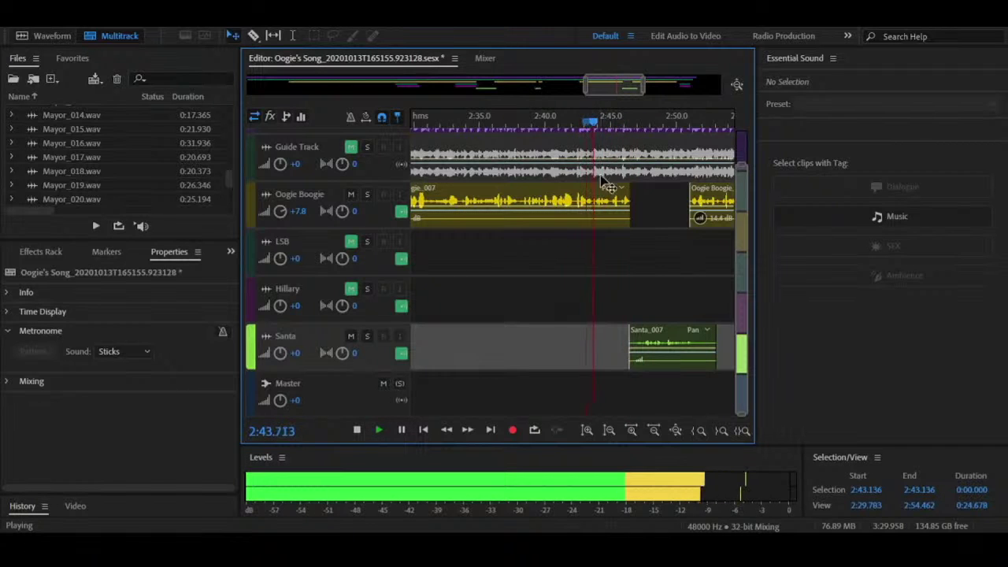
{"action": "key", "text": "space"}
Step: Raise the Santa_007 clip gain to +11.4 dB, checking the level by playing back from 2:45.841 and 2:45.954
{"action": "left_click", "coordinate": [658, 349]}
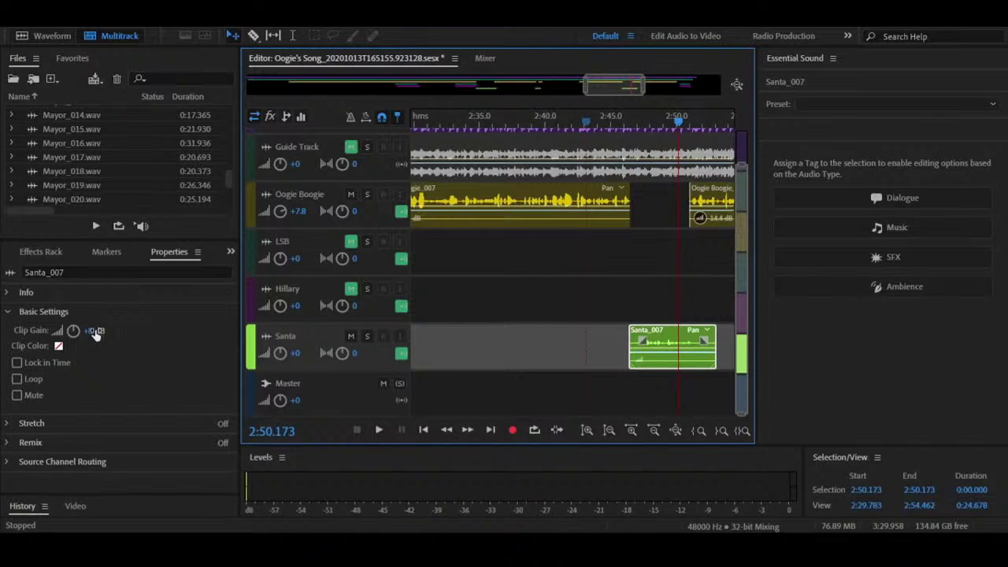
{"action": "left_click_drag", "start_coordinate": [96, 329], "coordinate": [105, 329]}
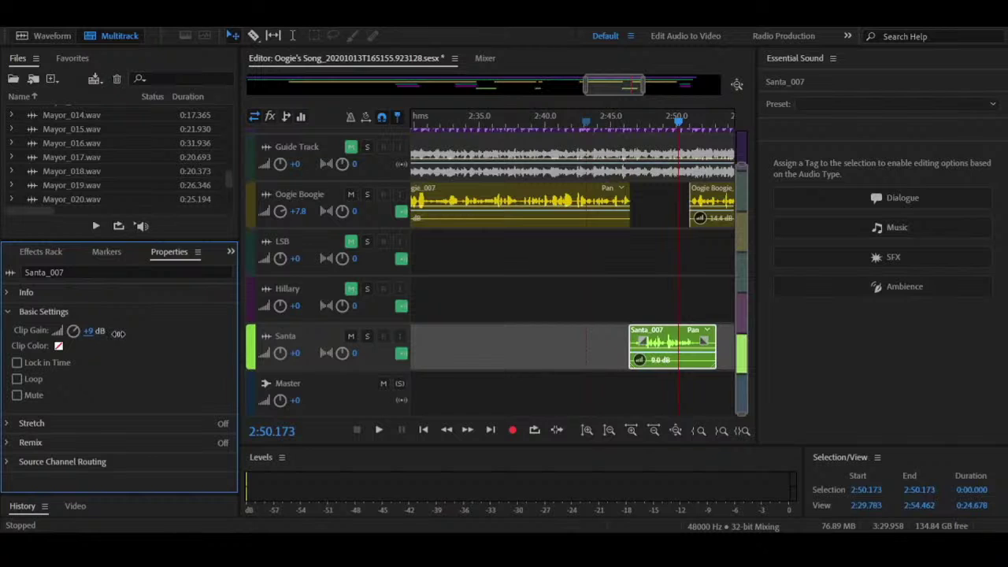
{"action": "left_click", "coordinate": [621, 119]}
{"action": "key", "text": "space"}
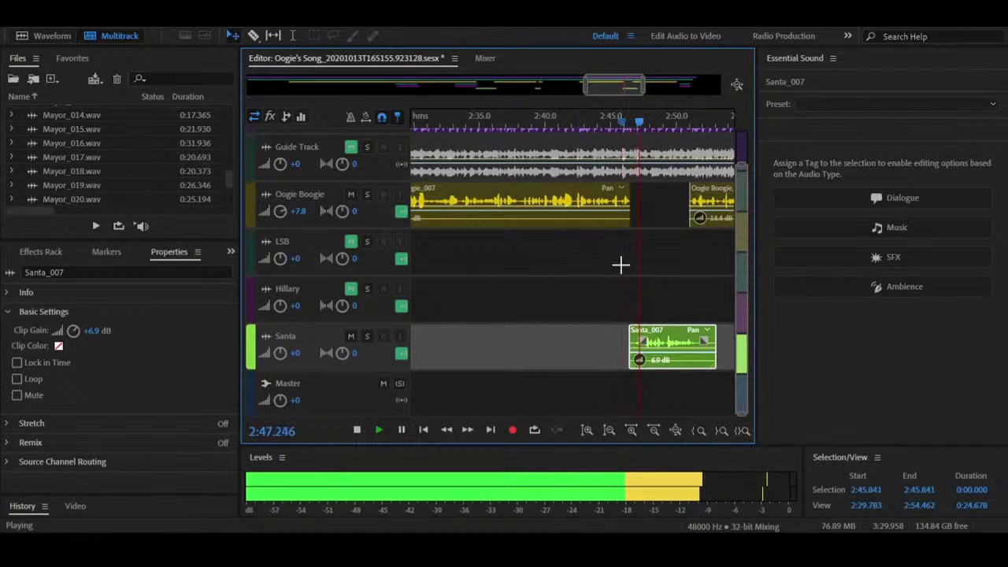
{"action": "left_click_drag", "start_coordinate": [103, 331], "coordinate": [114, 331]}
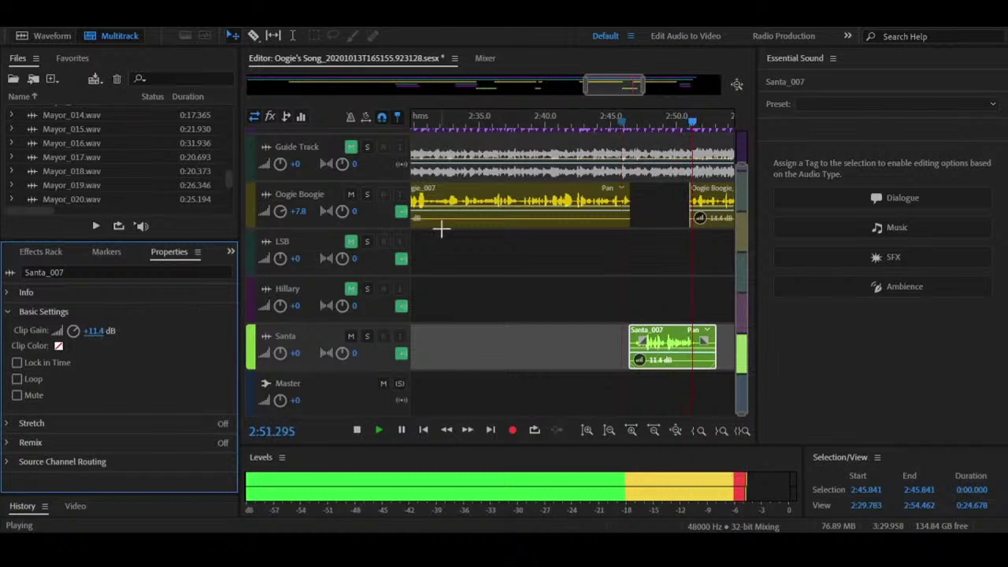
{"action": "key", "text": "space"}
{"action": "left_click", "coordinate": [623, 123]}
{"action": "key", "text": "space"}
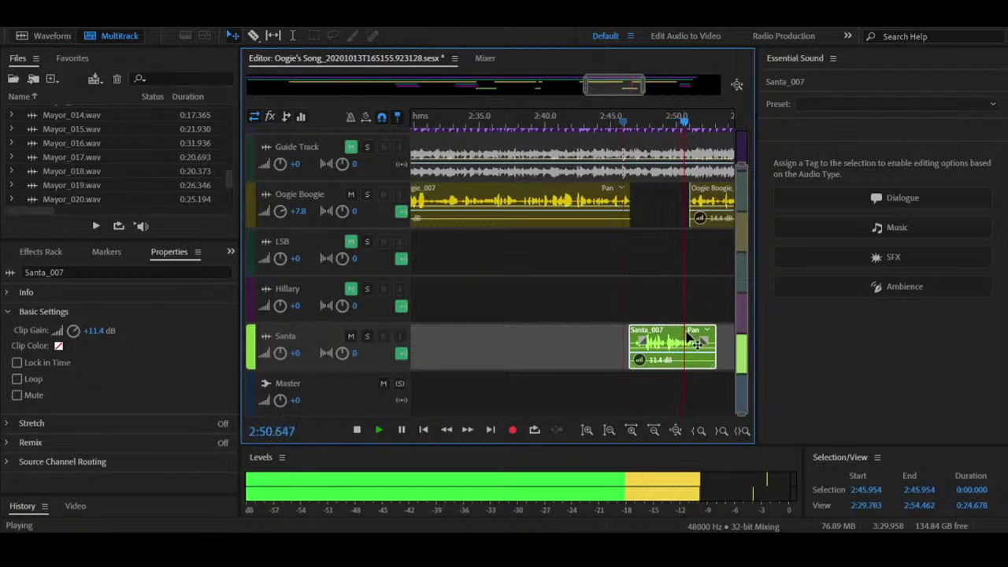
{"action": "key", "text": "space"}
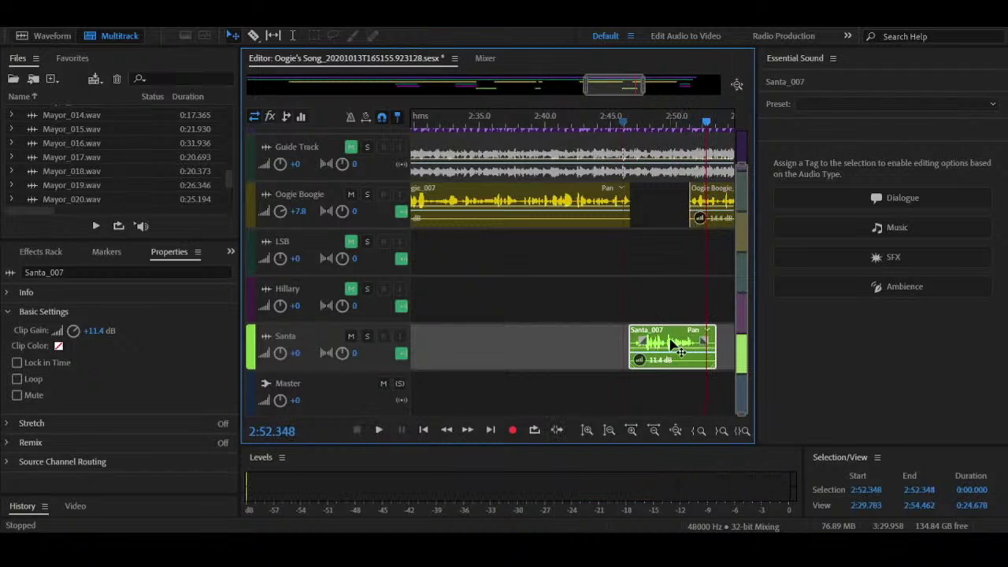
Step: Move the Santa_007 clip slightly earlier to start at about 2:46.3 and play it back from 2:45.109
{"action": "scroll", "coordinate": [653, 314], "scroll_direction": "up", "scroll_amount": 3}
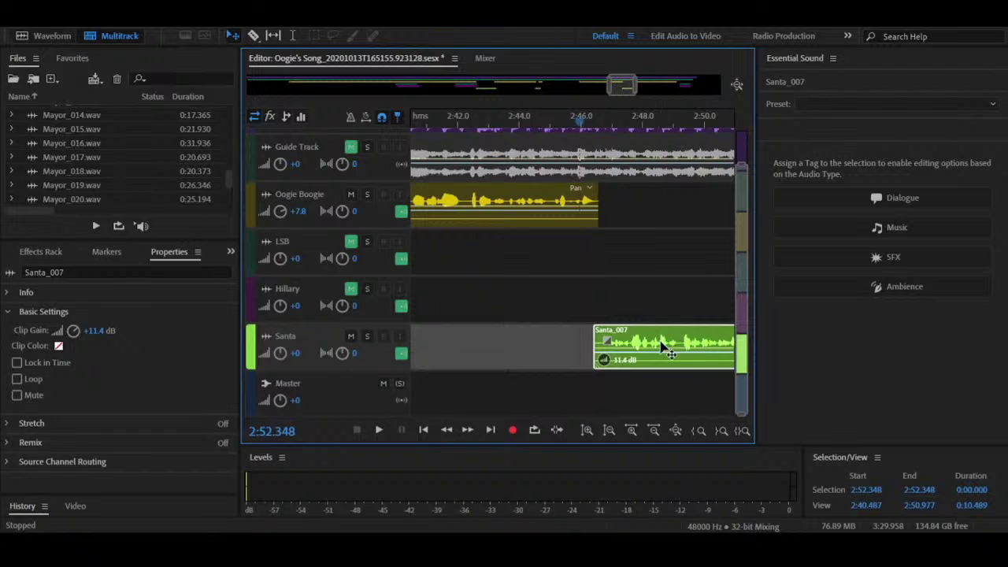
{"action": "left_click_drag", "start_coordinate": [662, 346], "coordinate": [658, 347]}
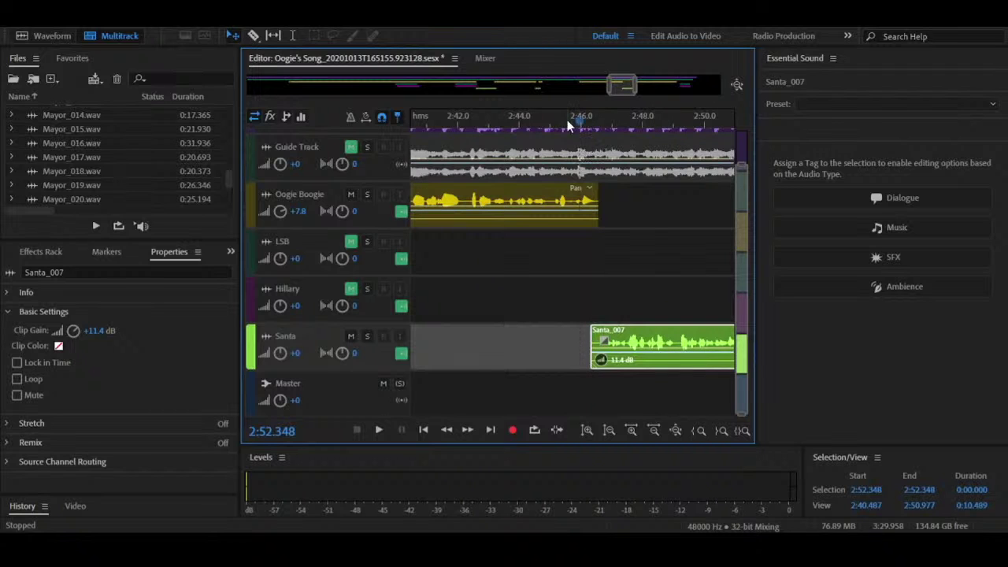
{"action": "key", "text": "space"}
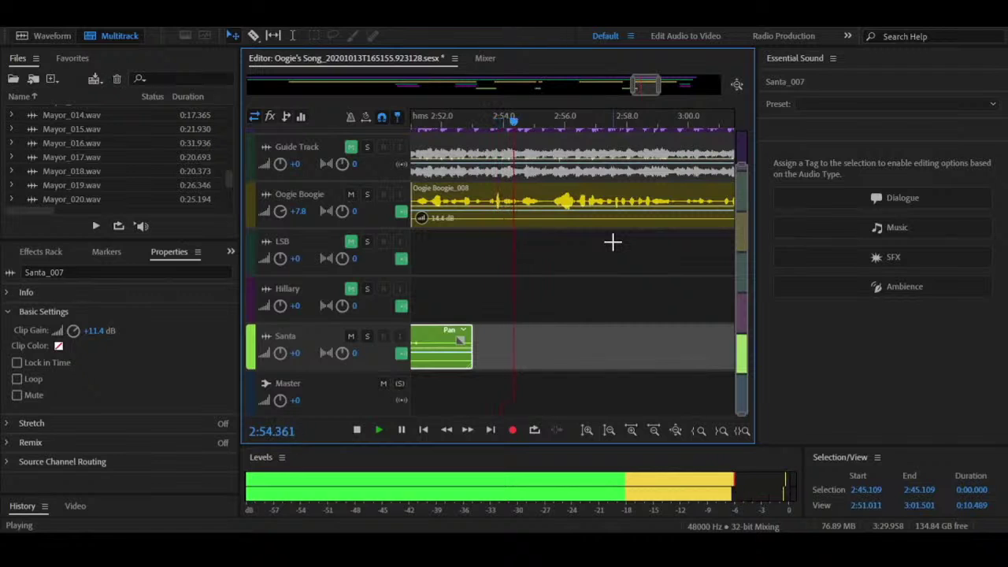
{"action": "key", "text": "space"}
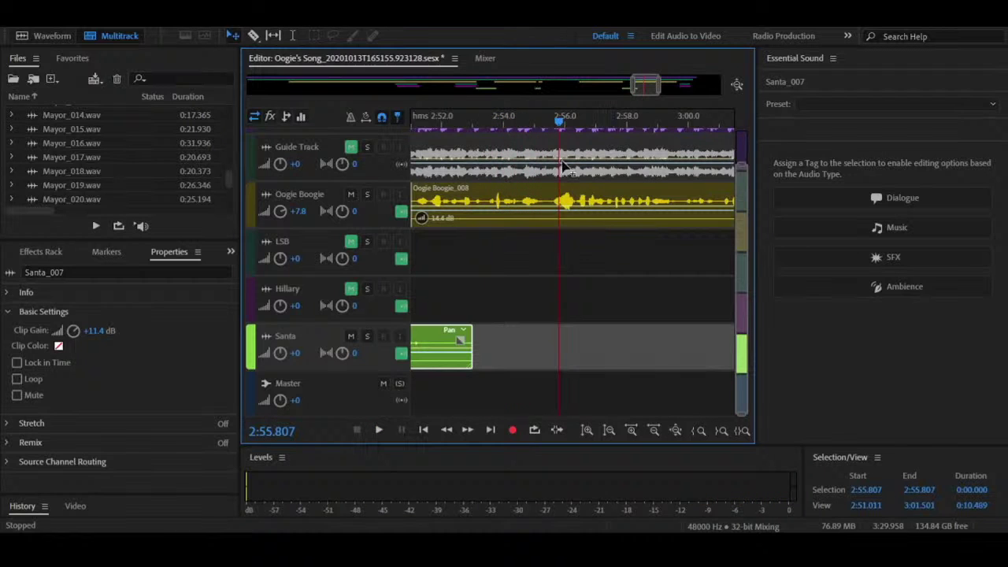
Step: Unmute the Hillary and LSB tracks
{"action": "left_click_drag", "start_coordinate": [650, 87], "coordinate": [450, 113]}
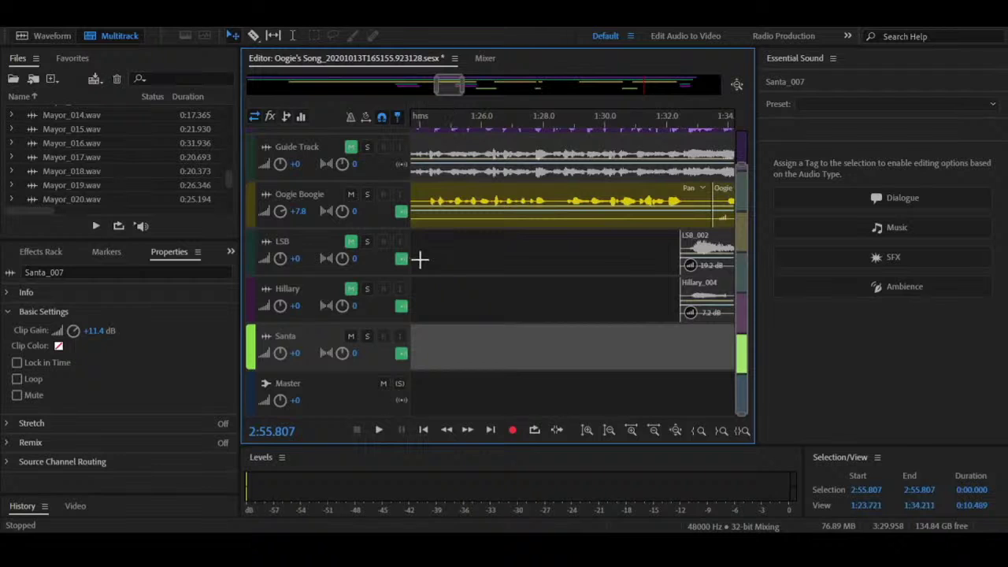
{"action": "left_click", "coordinate": [351, 291]}
{"action": "left_click", "coordinate": [351, 241]}
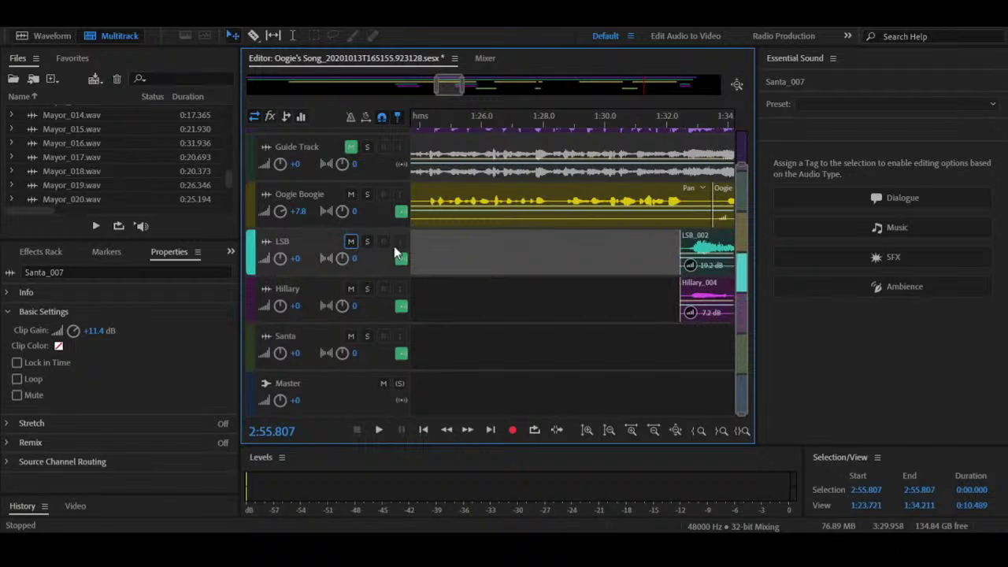
Step: Fit all tracks in view and play back the whole session from 0:00.000 to the end of the song
{"action": "left_click_drag", "start_coordinate": [466, 82], "coordinate": [274, 115]}
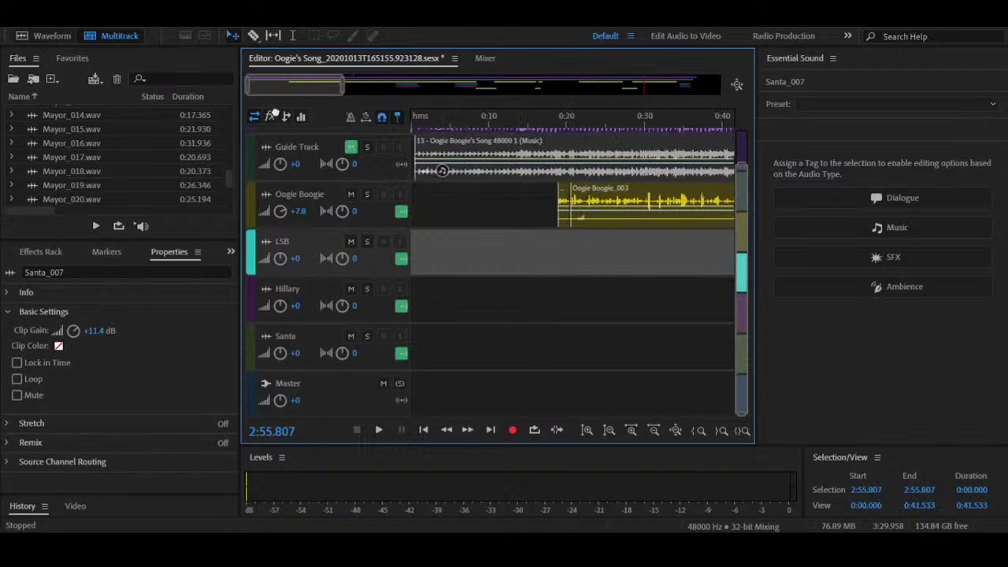
{"action": "left_click_drag", "start_coordinate": [423, 116], "coordinate": [395, 122]}
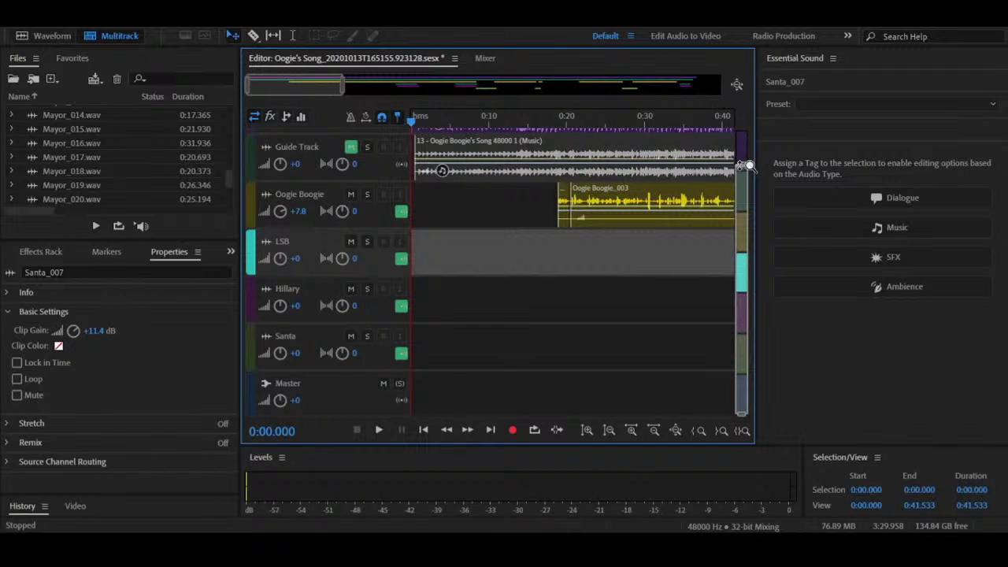
{"action": "mouse_move", "coordinate": [745, 166]}
{"action": "left_mouse_down"}
{"action": "mouse_move", "coordinate": [752, 158]}
{"action": "mouse_move", "coordinate": [744, 161]}
{"action": "mouse_move", "coordinate": [743, 146]}
{"action": "left_mouse_up"}
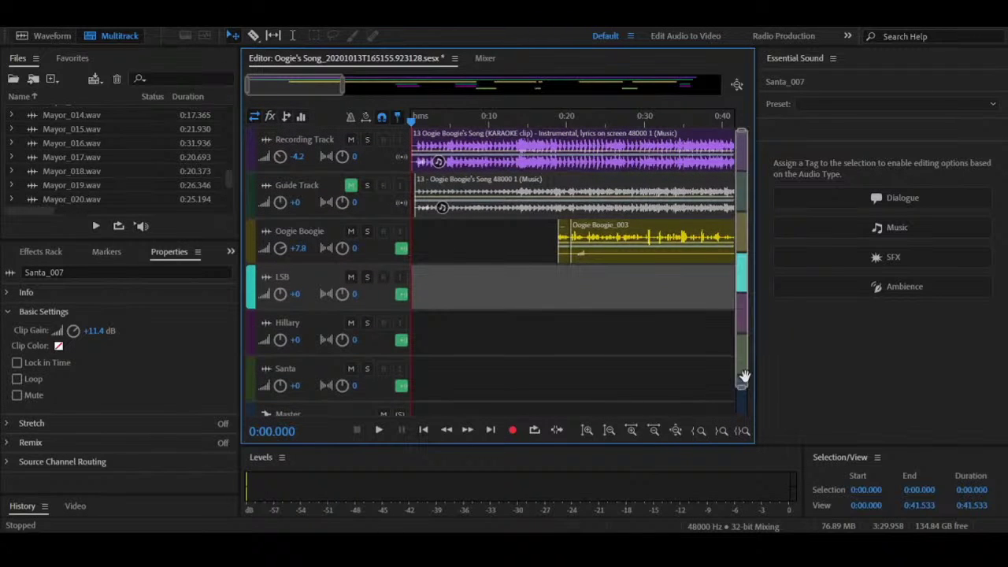
{"action": "left_click_drag", "start_coordinate": [746, 389], "coordinate": [744, 407]}
{"action": "key", "text": "space"}
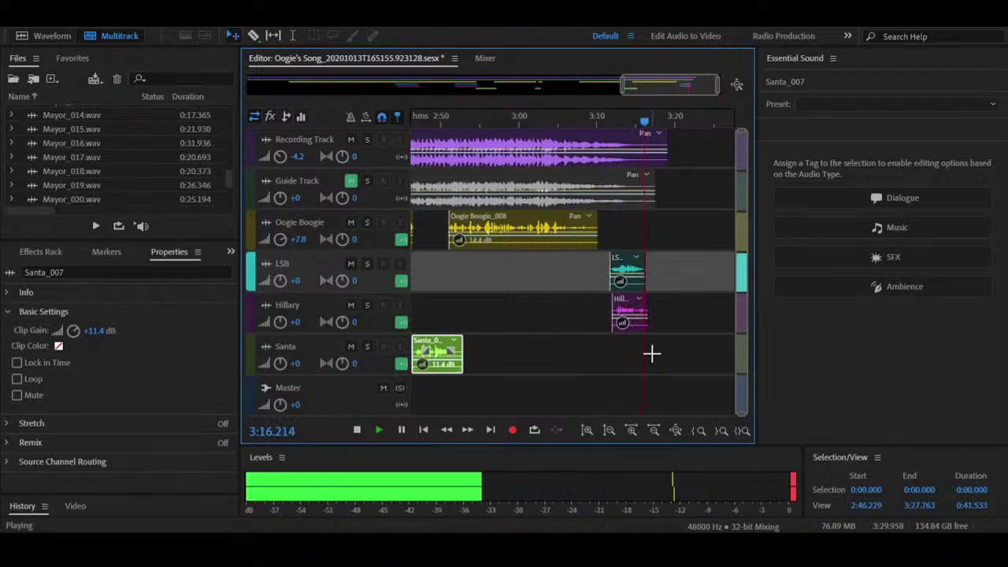
{"action": "key", "text": "space"}
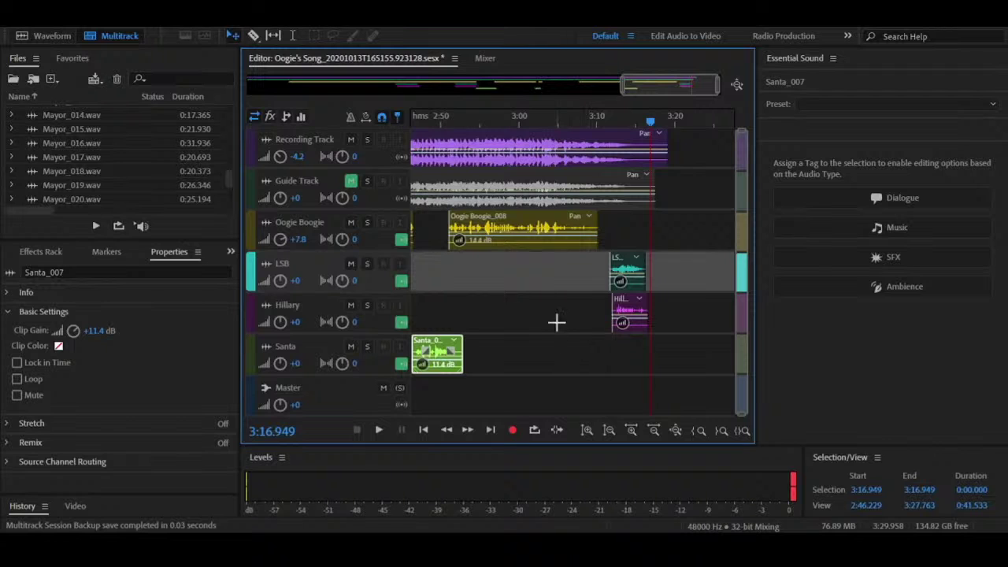
Step: Set the Santa track volume to +5 dB
{"action": "left_click_drag", "start_coordinate": [648, 87], "coordinate": [450, 103]}
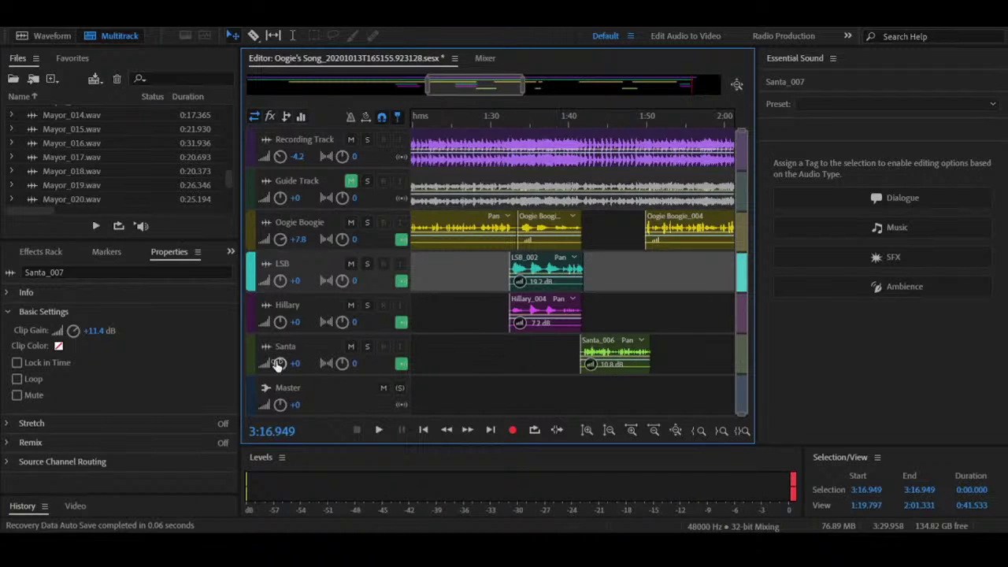
{"action": "left_click_drag", "start_coordinate": [282, 363], "coordinate": [322, 369]}
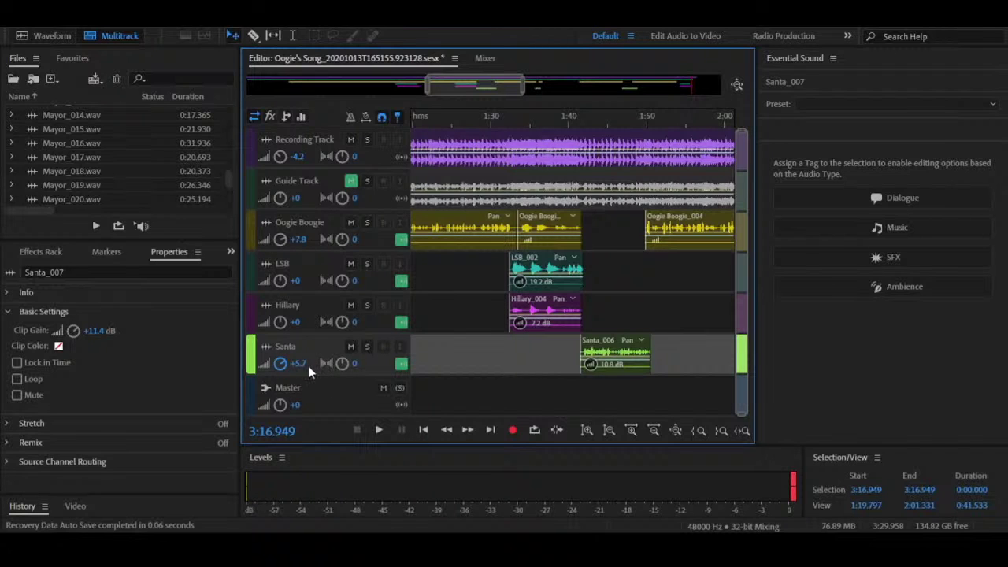
{"action": "left_click", "coordinate": [308, 365]}
{"action": "type", "text": "5"}
{"action": "left_click", "coordinate": [457, 358]}
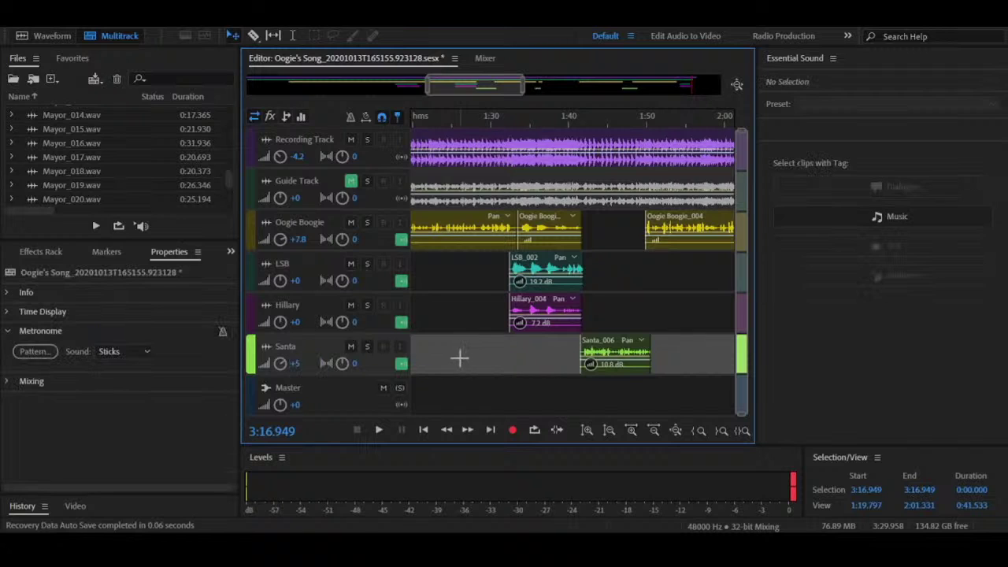
Step: Try the Oogie Boogie track volume at 0 dB, undo it, and set the volume to +8 dB
{"action": "left_click", "coordinate": [301, 240]}
{"action": "type", "text": "0"}
{"action": "left_click", "coordinate": [461, 319]}
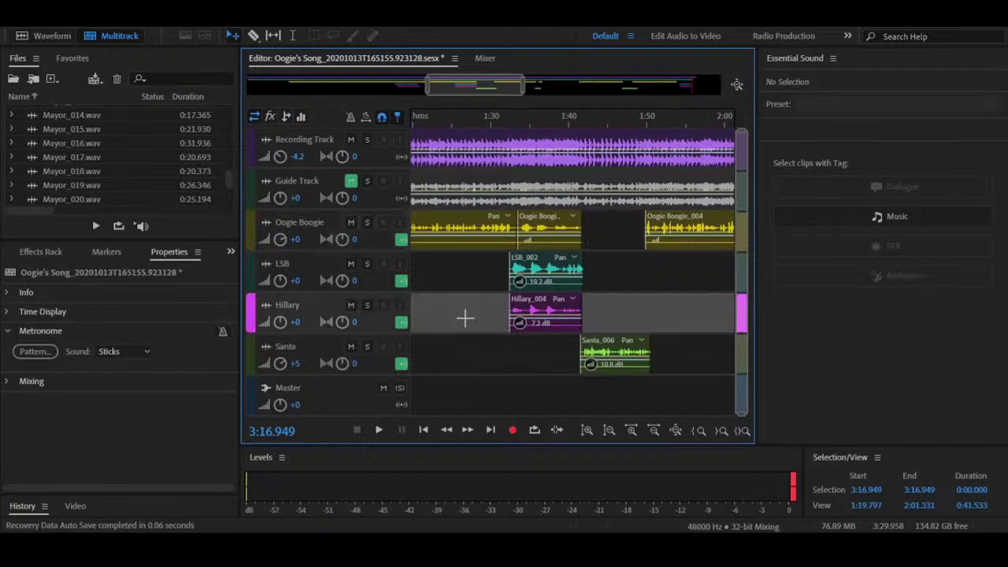
{"action": "key", "text": "ctrl+z"}
{"action": "left_click", "coordinate": [306, 226]}
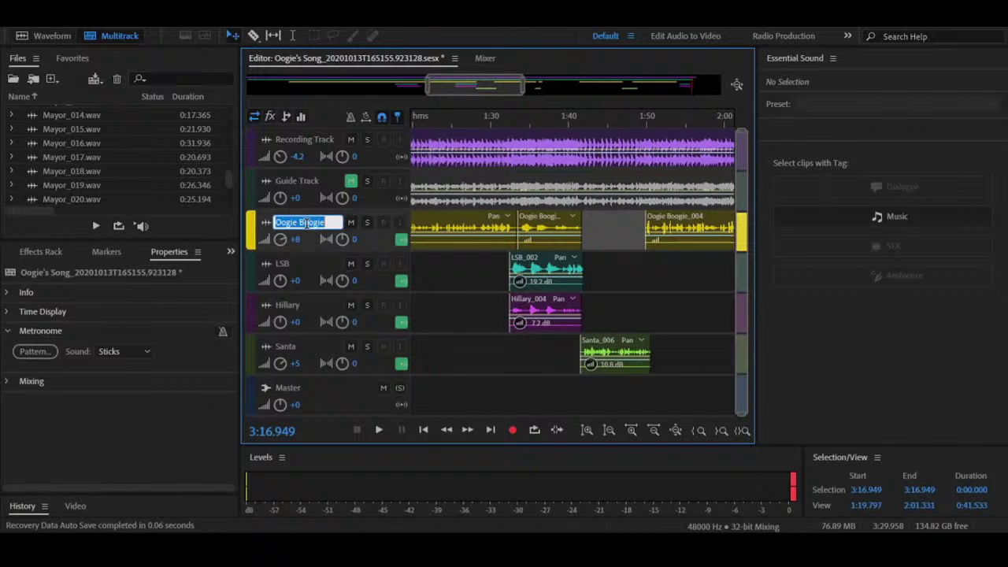
{"action": "left_click", "coordinate": [381, 244]}
Step: Apply the DeEss and Limit Female Voice Over preset to the Oogie Boogie track effects, and select the LSB track
{"action": "left_click", "coordinate": [42, 251]}
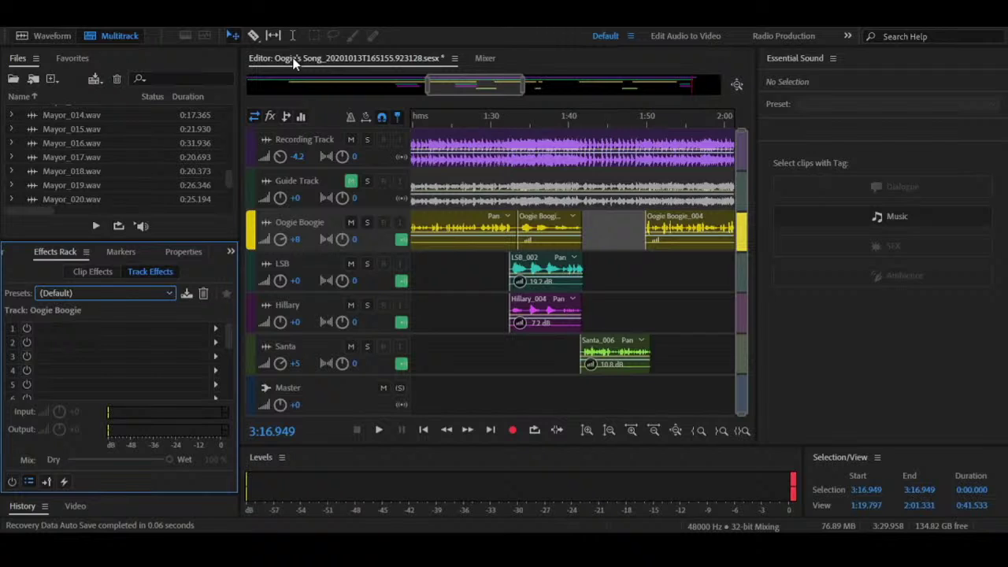
{"action": "key", "text": "Down"}
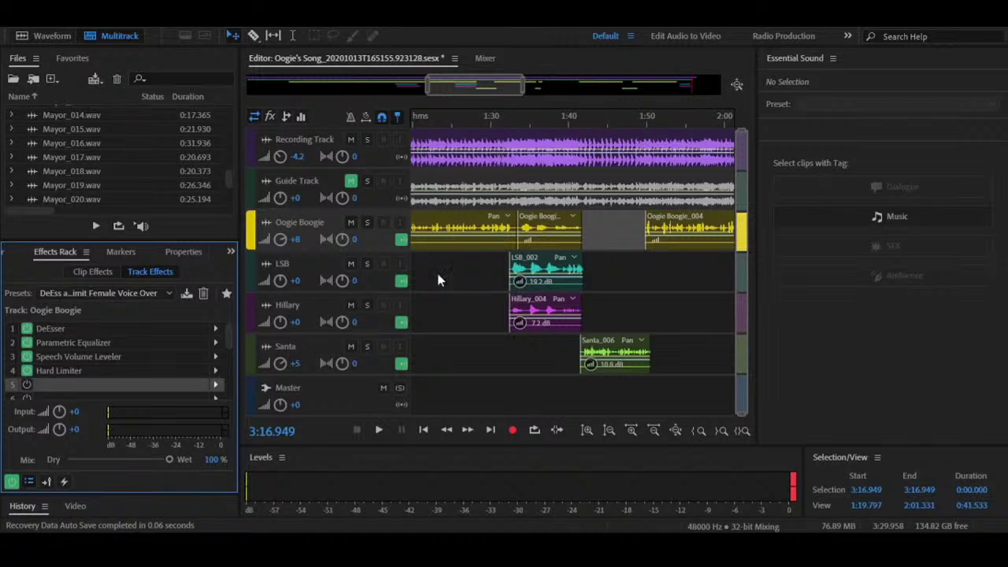
{"action": "left_click", "coordinate": [457, 270]}
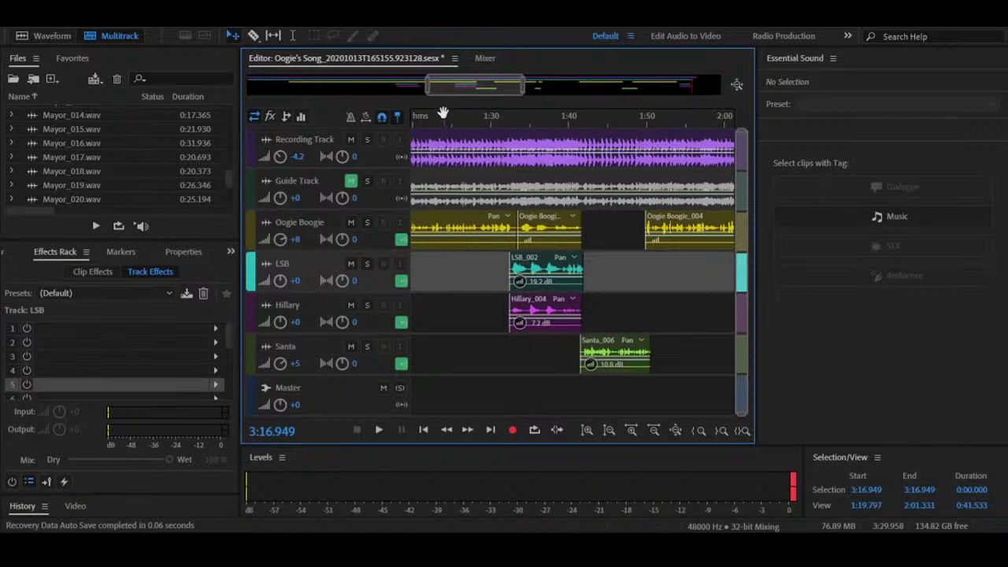
Step: Play back the Oogie Boogie vocal from about 0:21 with the Oogie Boogie track's effects displayed
{"action": "left_click_drag", "start_coordinate": [442, 86], "coordinate": [285, 97]}
{"action": "left_click", "coordinate": [507, 118]}
{"action": "key", "text": "space"}
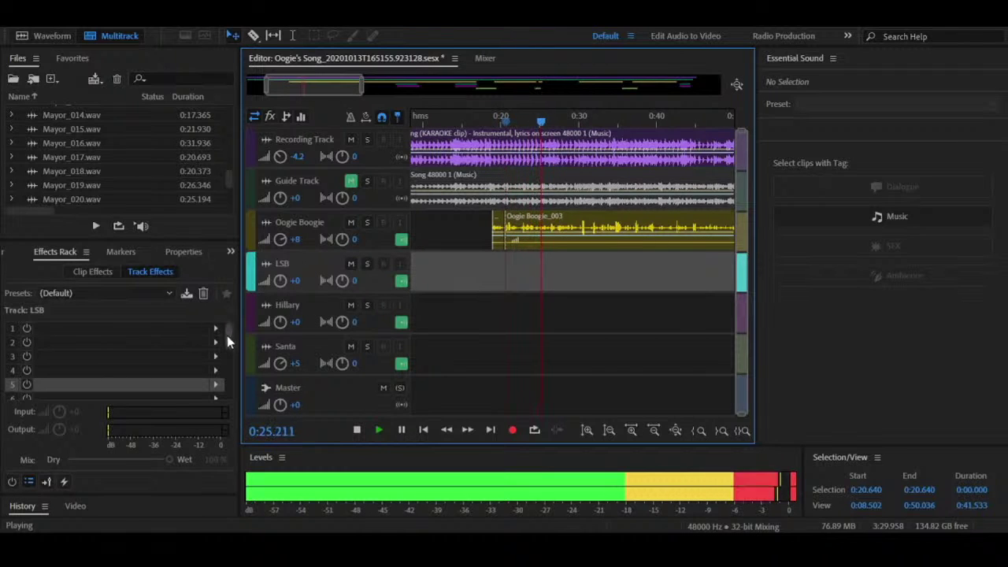
{"action": "left_click", "coordinate": [100, 270]}
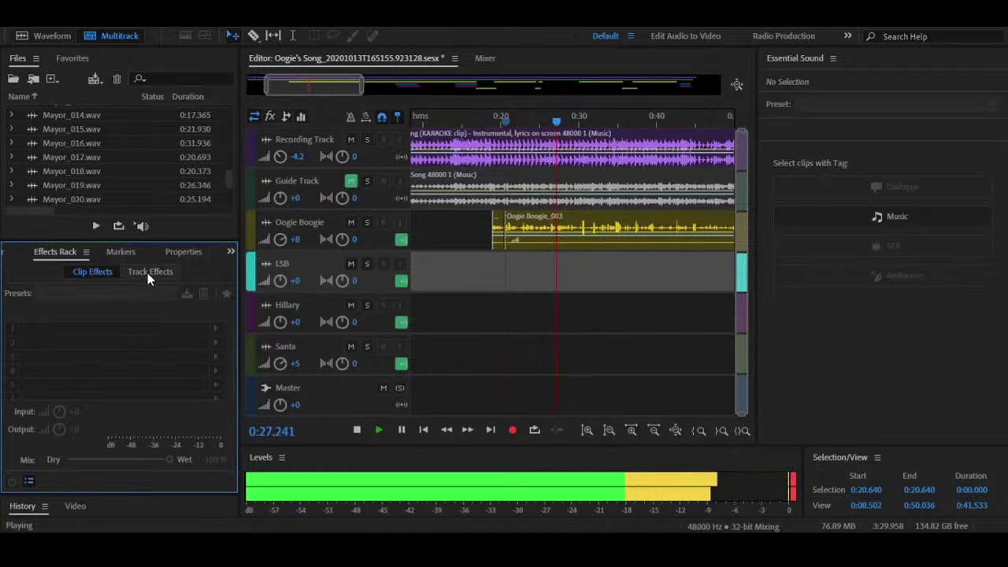
{"action": "left_click", "coordinate": [323, 220]}
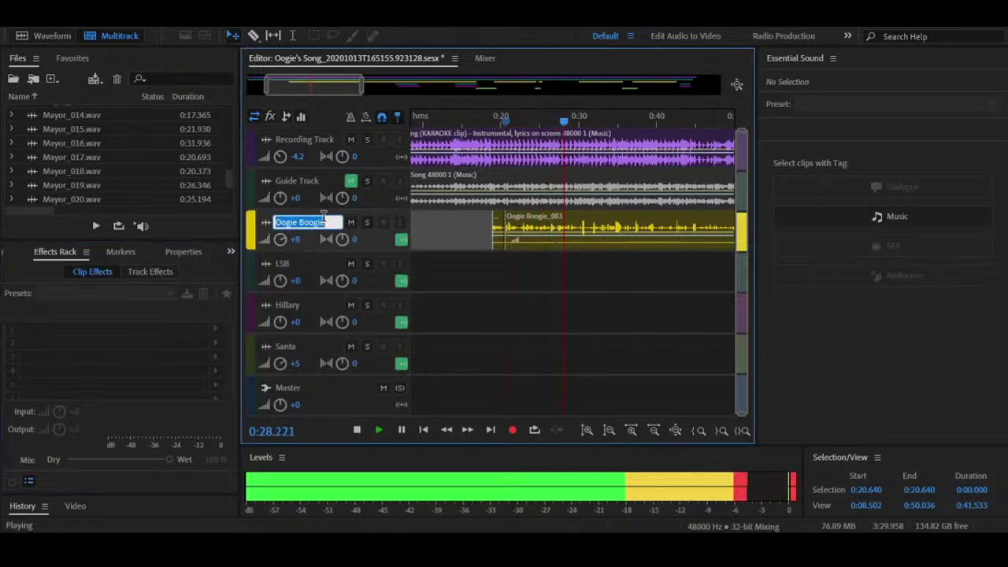
{"action": "left_click", "coordinate": [369, 239]}
{"action": "left_click", "coordinate": [155, 270]}
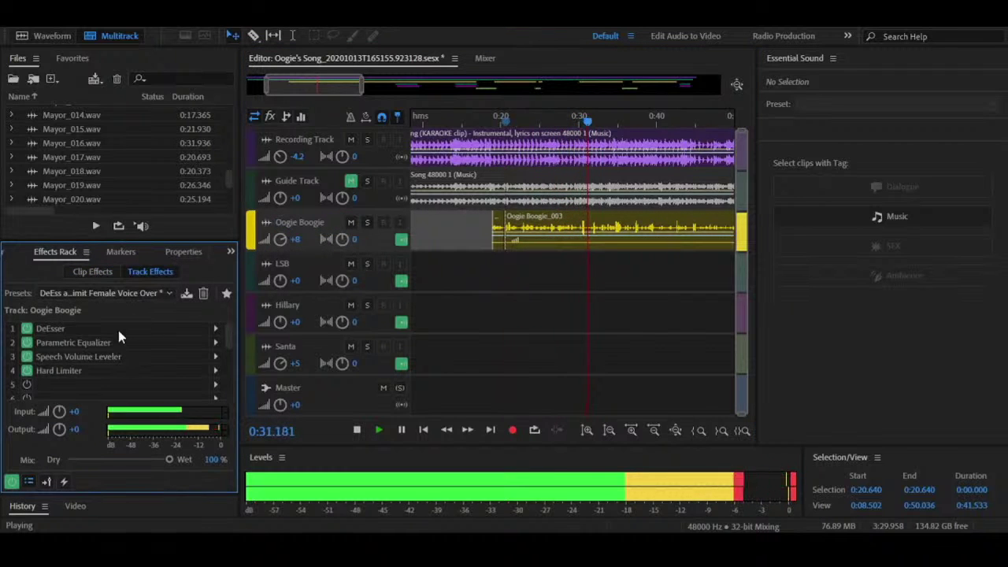
{"action": "left_click", "coordinate": [509, 121]}
{"action": "key", "text": "space"}
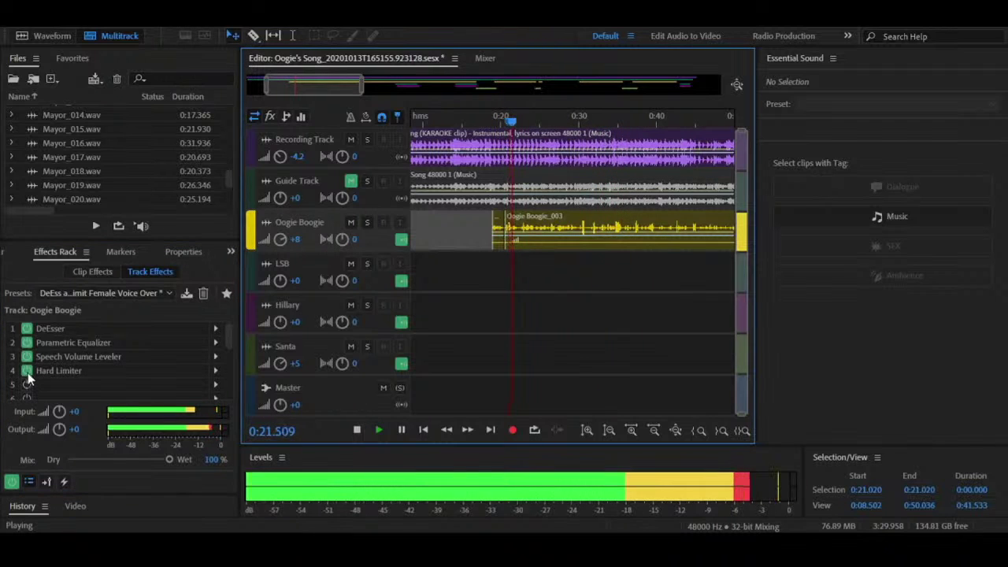
Step: Compare the Oogie Boogie vocal during playback by bypassing and re-enabling its Hard Limiter, Speech Volume Leveler, Parametric Equalizer and DeEsser
{"action": "left_click", "coordinate": [27, 370]}
{"action": "left_click", "coordinate": [26, 356]}
{"action": "left_click", "coordinate": [27, 343]}
{"action": "left_click", "coordinate": [27, 329]}
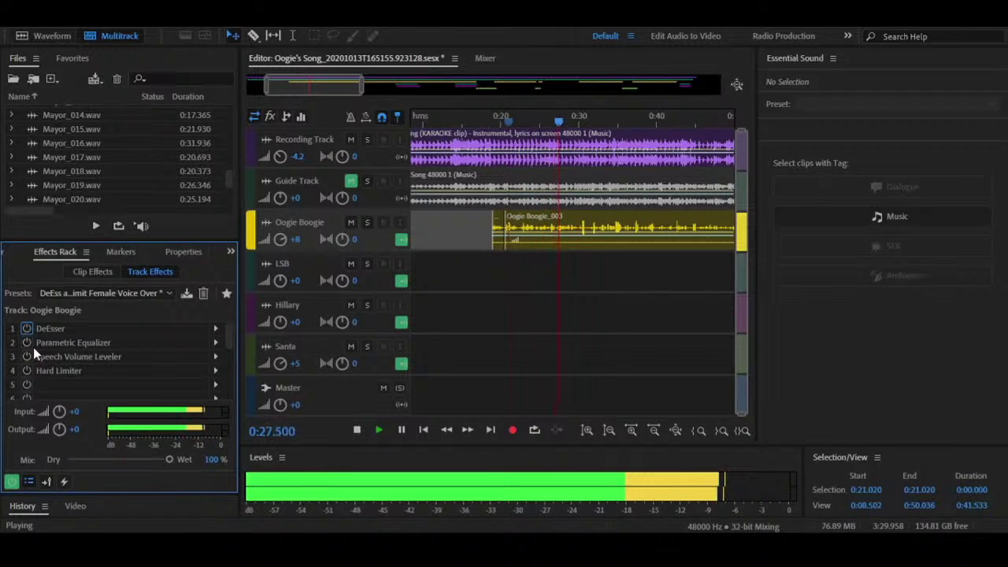
{"action": "left_click", "coordinate": [26, 328]}
{"action": "left_click", "coordinate": [27, 343]}
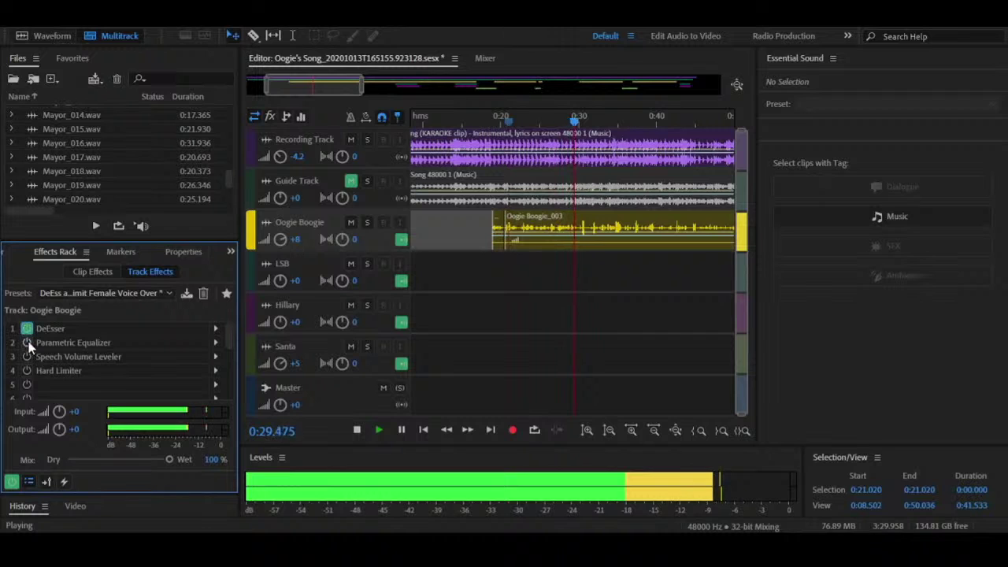
{"action": "left_click", "coordinate": [27, 357]}
{"action": "left_click", "coordinate": [26, 370]}
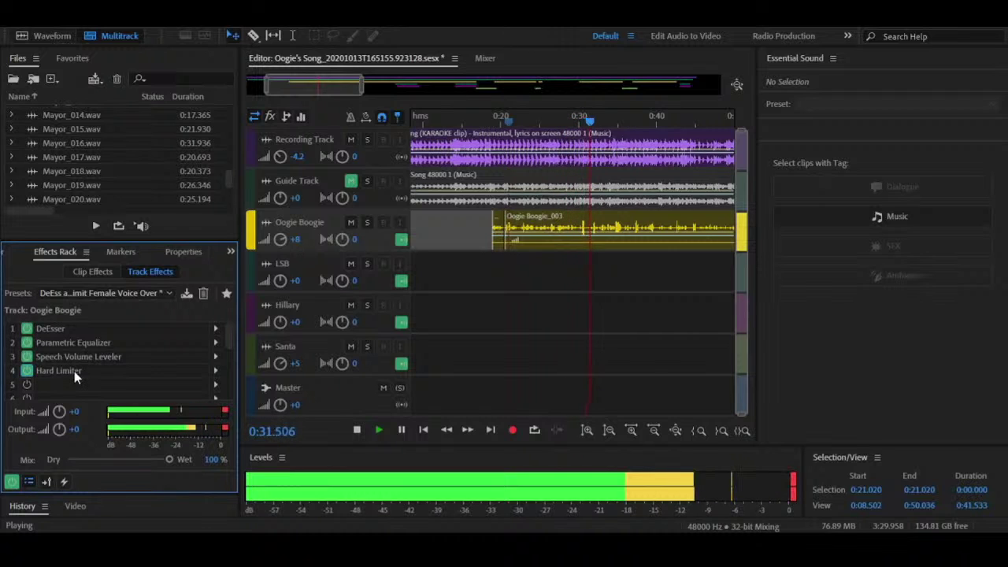
Step: Add Studio Reverb as the fifth effect on the Oogie Boogie track and audition the vocal from 0:20.640
{"action": "key", "text": "space"}
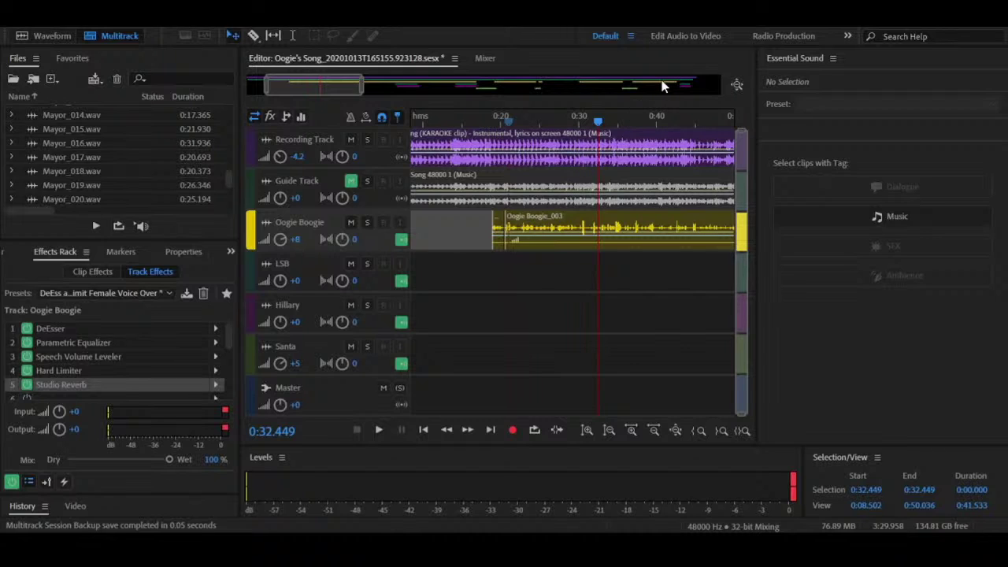
{"action": "left_click", "coordinate": [505, 119]}
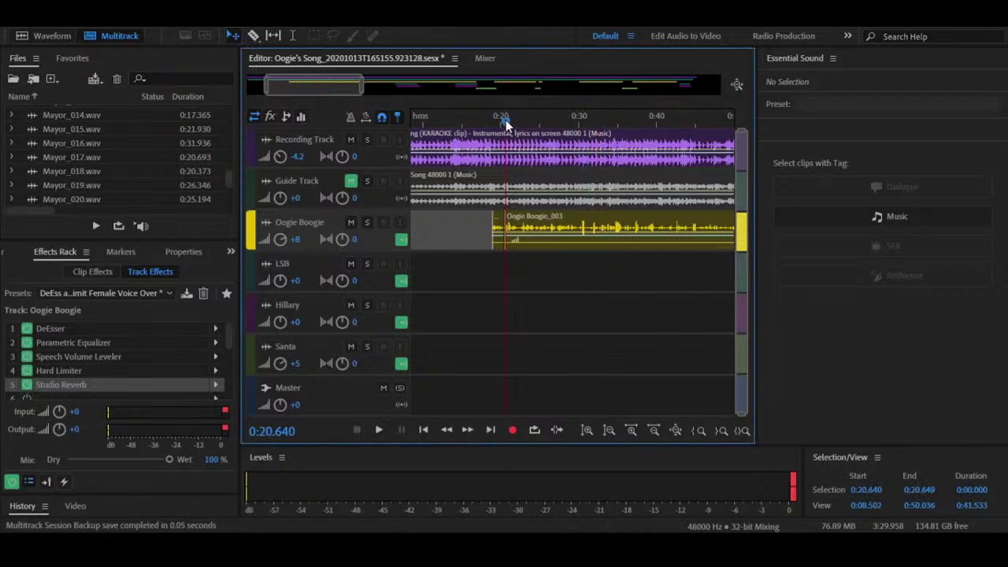
{"action": "key", "text": "space"}
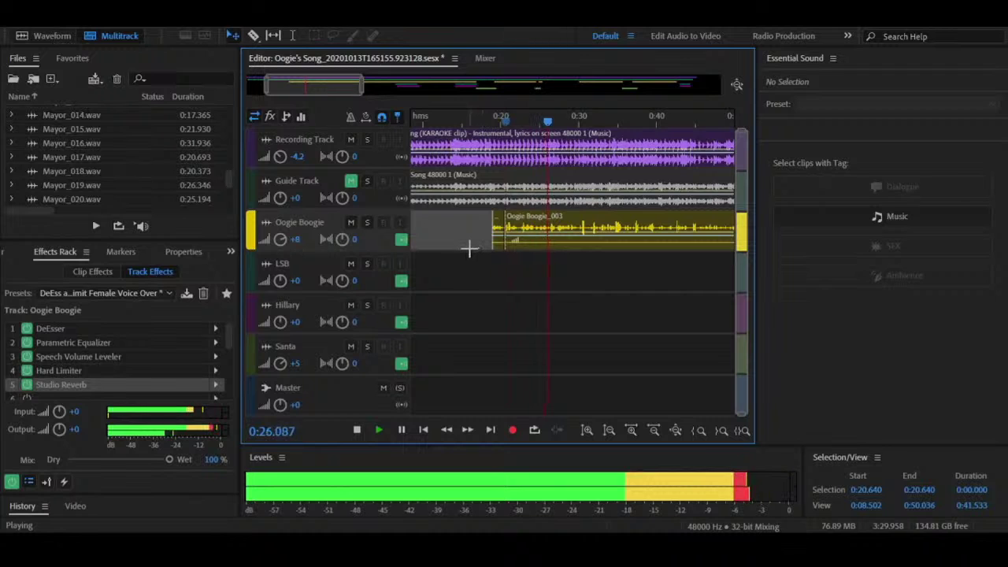
{"action": "key", "text": "space"}
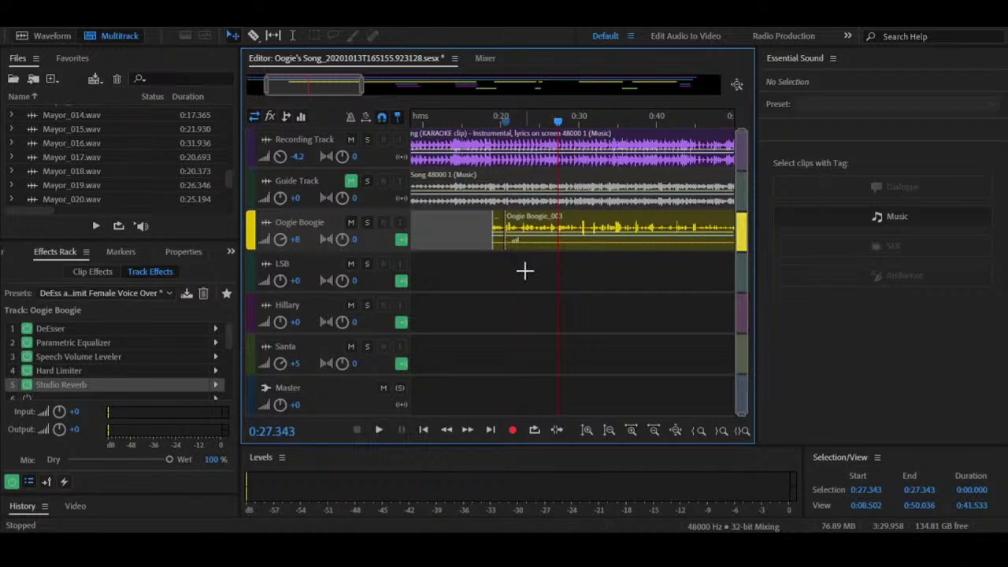
Step: Apply the DeEss and Limit Female Voice Over preset to the LSB track and add Studio Reverb as its fifth effect
{"action": "left_click", "coordinate": [323, 265]}
{"action": "left_click", "coordinate": [148, 295]}
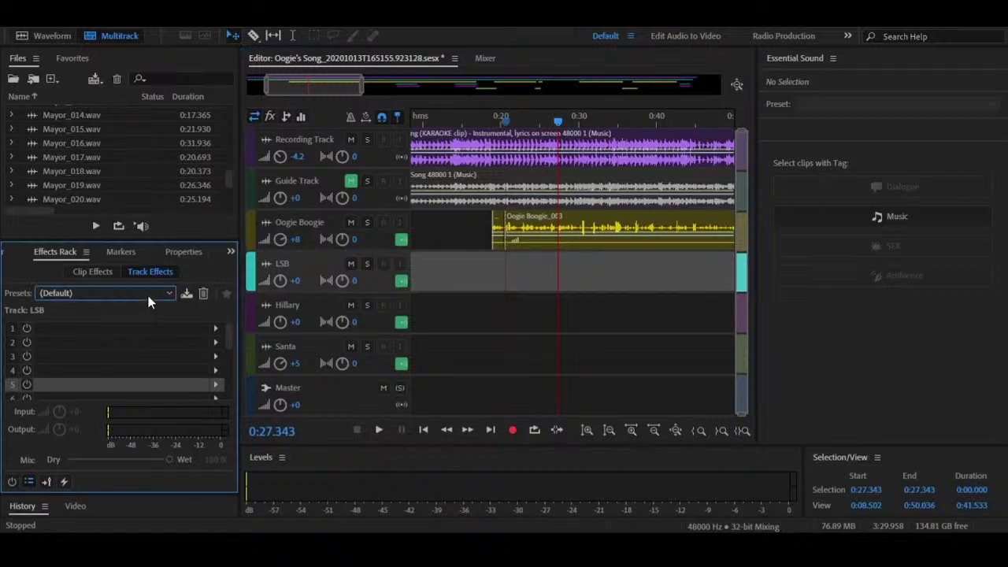
{"action": "left_click", "coordinate": [296, 120]}
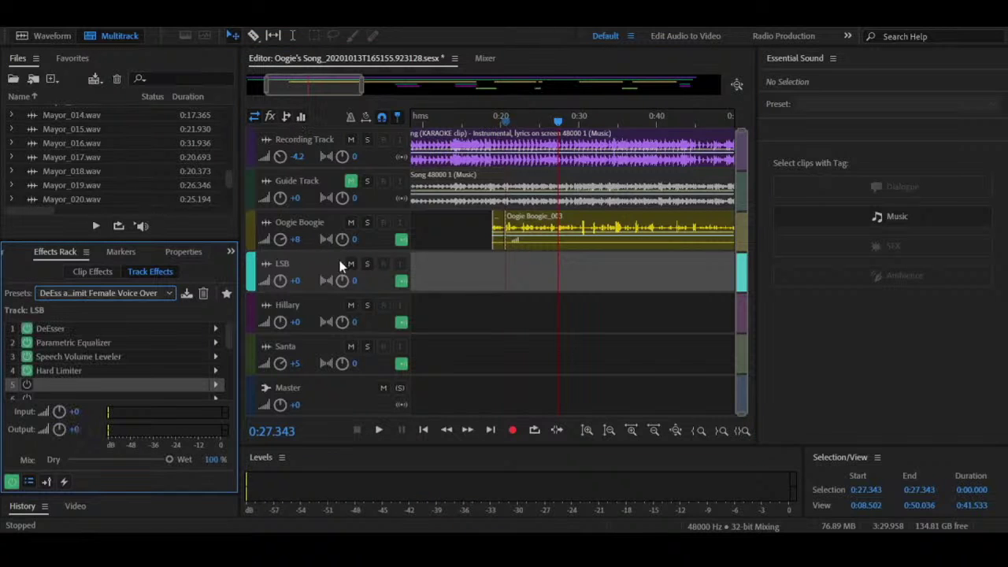
{"action": "left_click", "coordinate": [217, 385]}
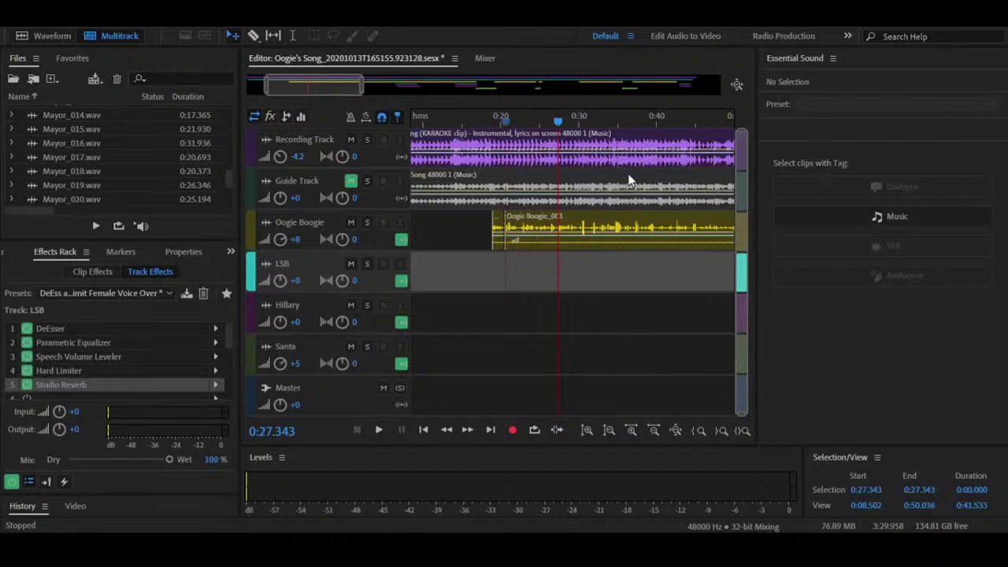
Step: Apply the DeEss and Limit Female Voice Over preset to the magenta vocal track below LSB and add Studio Reverb as its fifth effect
{"action": "left_click", "coordinate": [306, 307]}
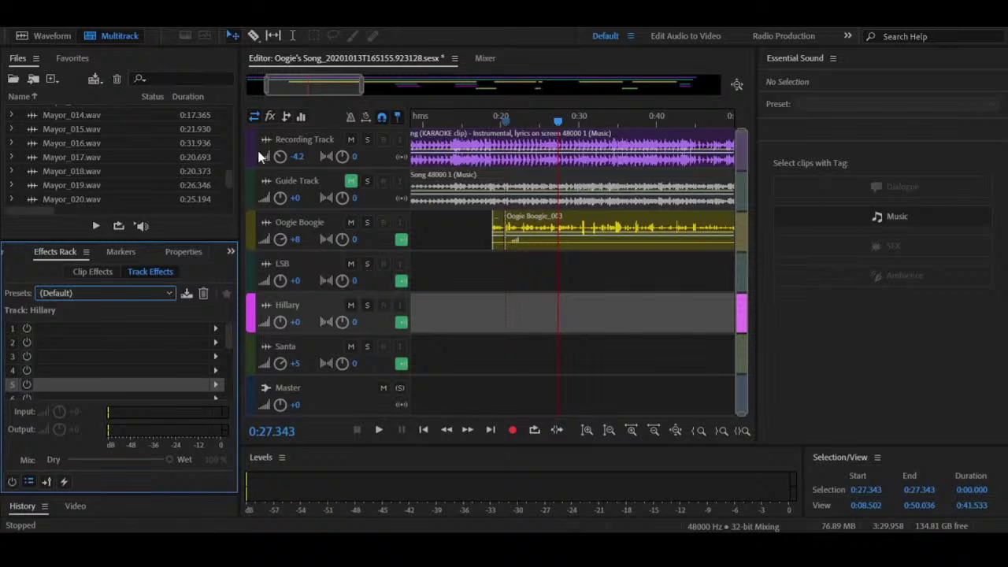
{"action": "left_click", "coordinate": [288, 119]}
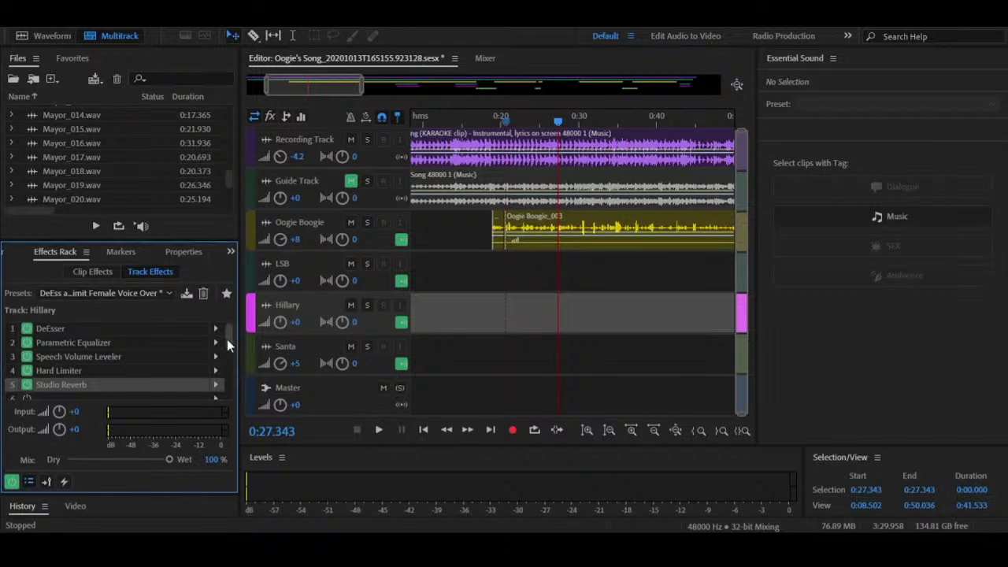
{"action": "scroll", "coordinate": [226, 339], "scroll_direction": "down", "scroll_amount": 2}
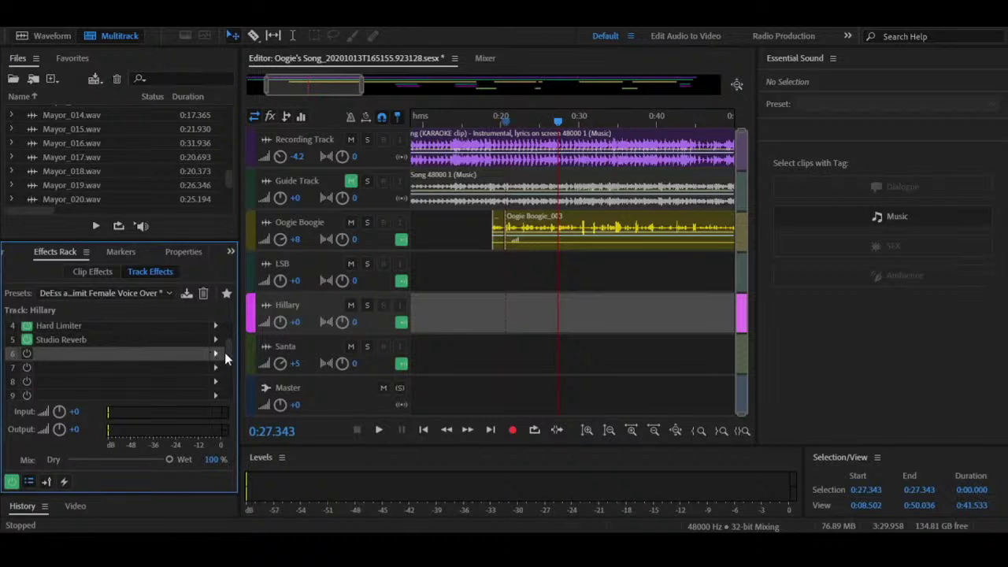
Step: Apply the DeEss and Limit Male Voice Over preset to the Santa track and add Studio Reverb as its fifth effect
{"action": "left_click", "coordinate": [449, 346]}
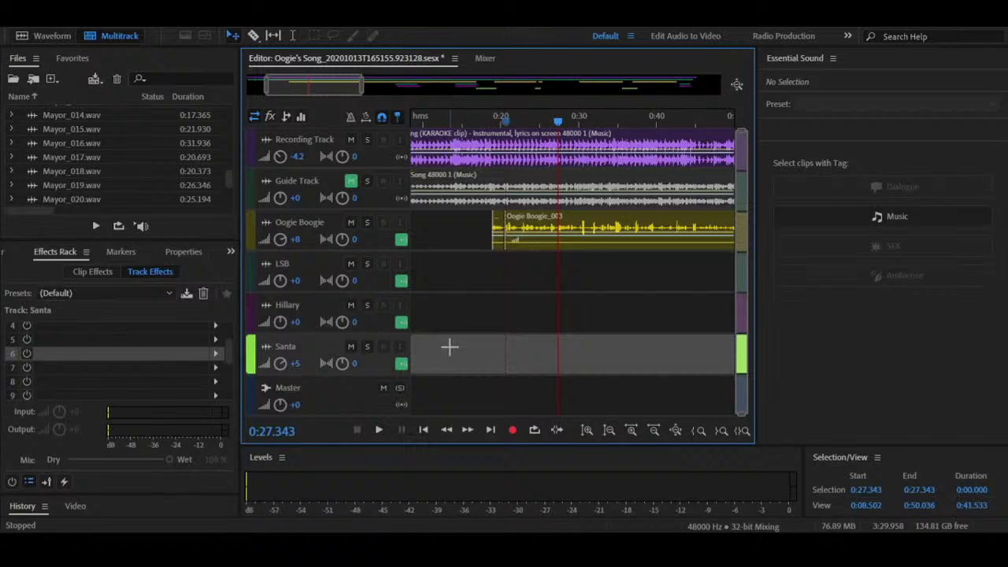
{"action": "left_click", "coordinate": [314, 311]}
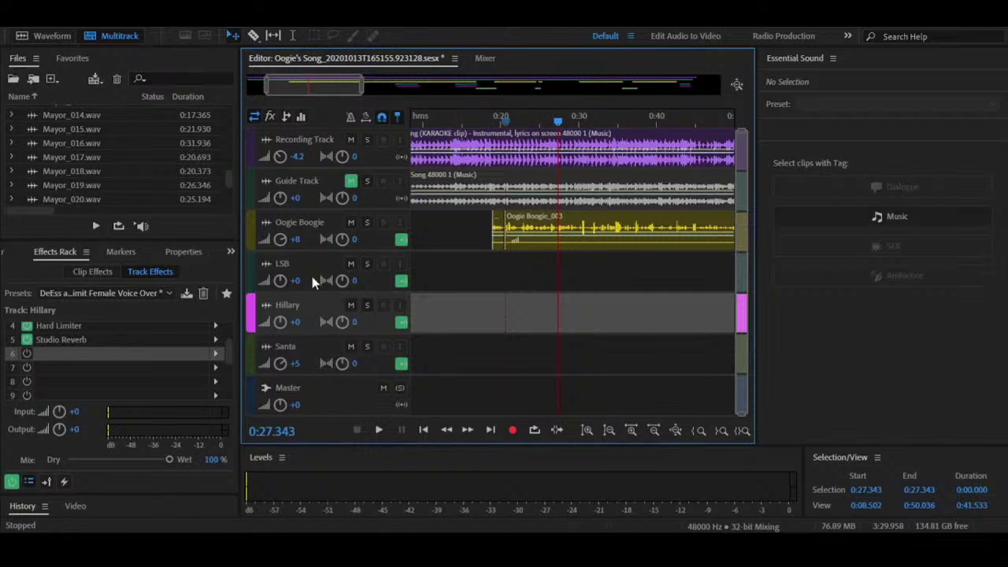
{"action": "left_click", "coordinate": [309, 267]}
{"action": "left_click", "coordinate": [316, 311]}
{"action": "left_click", "coordinate": [308, 345]}
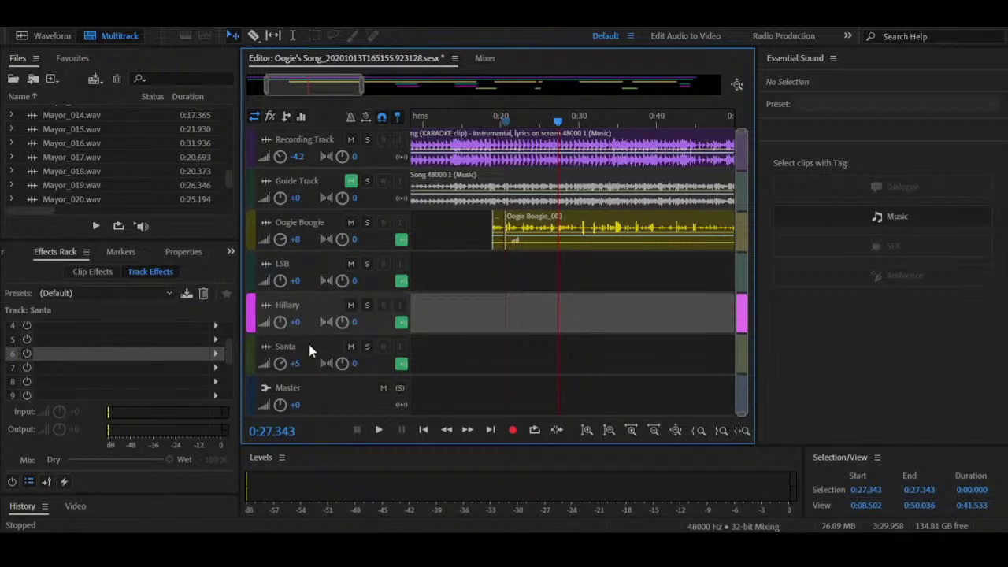
{"action": "left_click", "coordinate": [154, 349]}
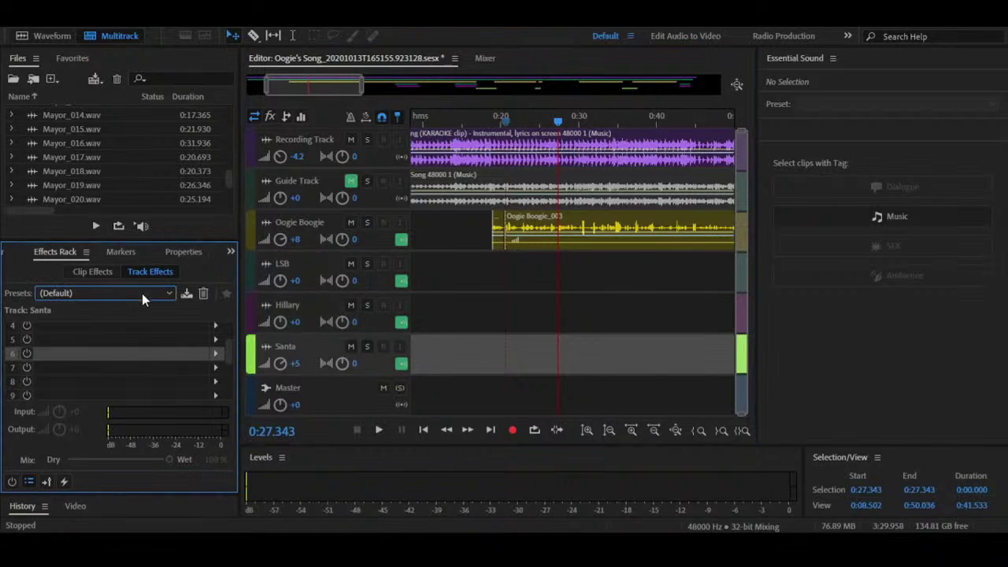
{"action": "left_click", "coordinate": [306, 138]}
{"action": "left_click", "coordinate": [211, 341]}
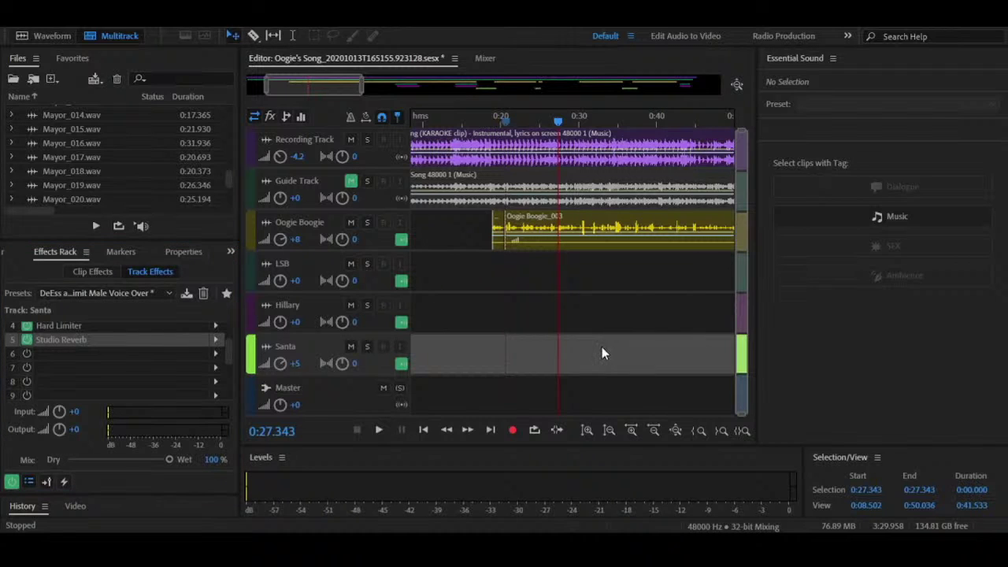
Step: Play back the whole session from 0:00.000 to the end of the song to check the vocals with their new track effects
{"action": "left_click", "coordinate": [693, 317]}
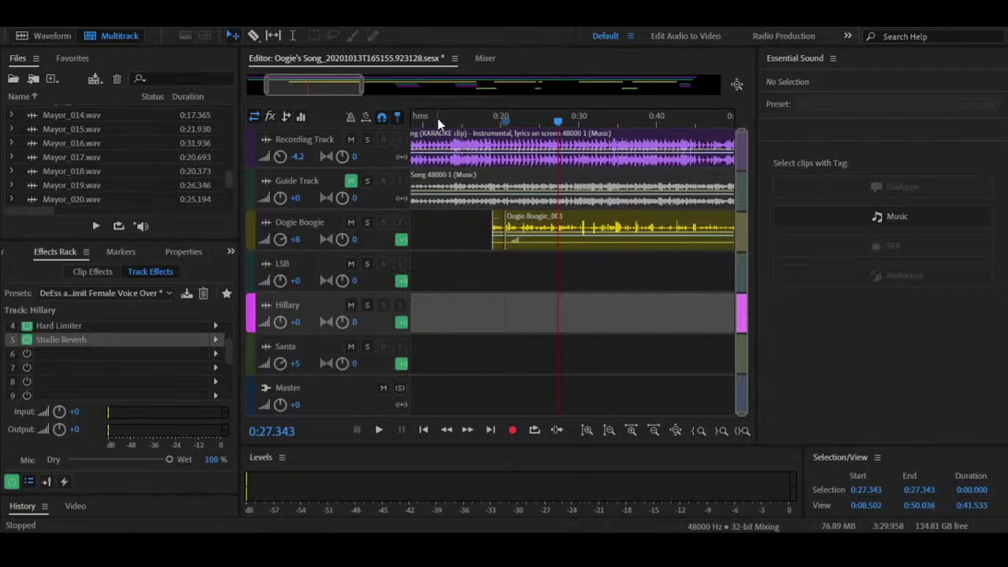
{"action": "left_click", "coordinate": [405, 115]}
{"action": "left_click_drag", "start_coordinate": [402, 112], "coordinate": [397, 118]}
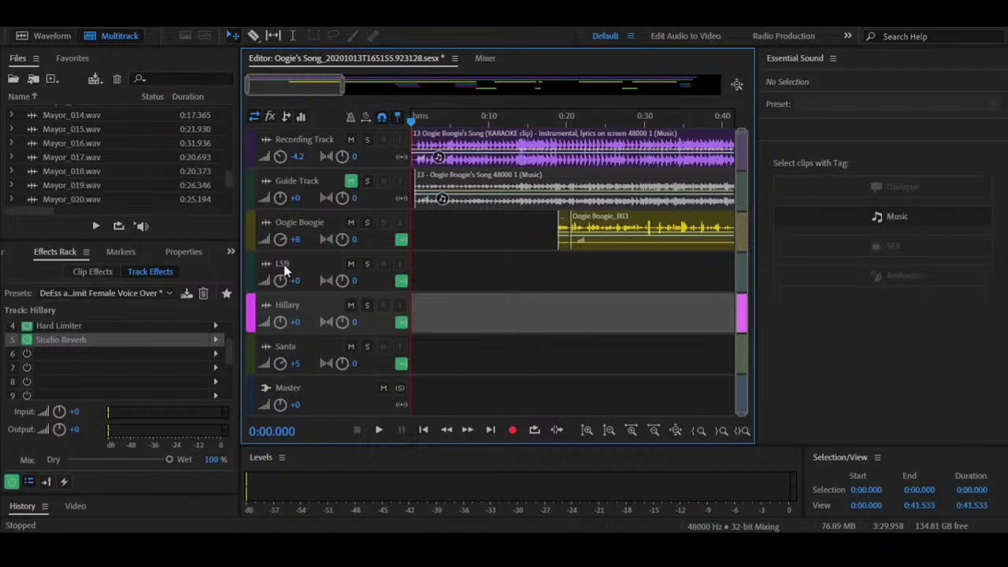
{"action": "key", "text": "space"}
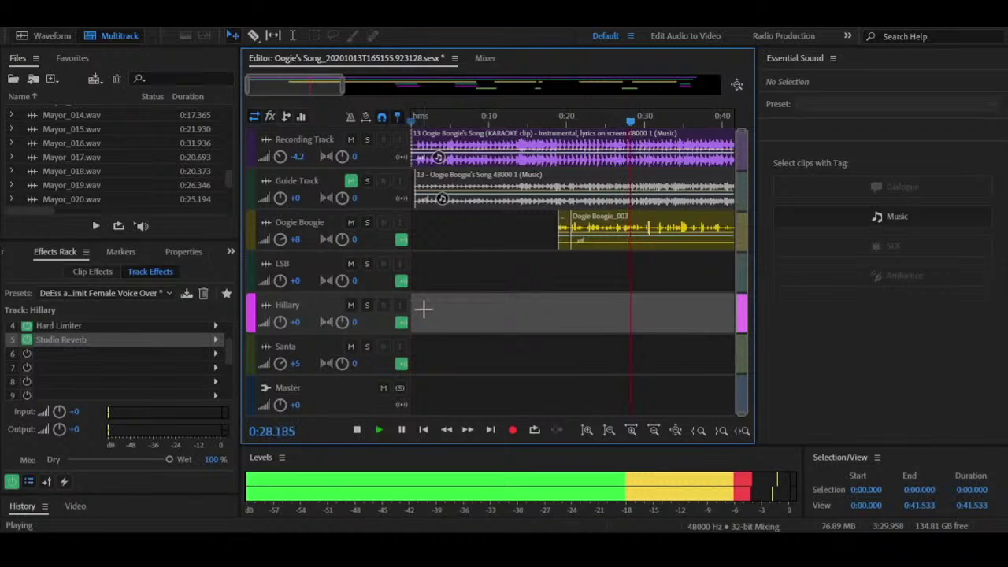
{"action": "left_click", "coordinate": [323, 218]}
{"action": "left_click", "coordinate": [215, 340]}
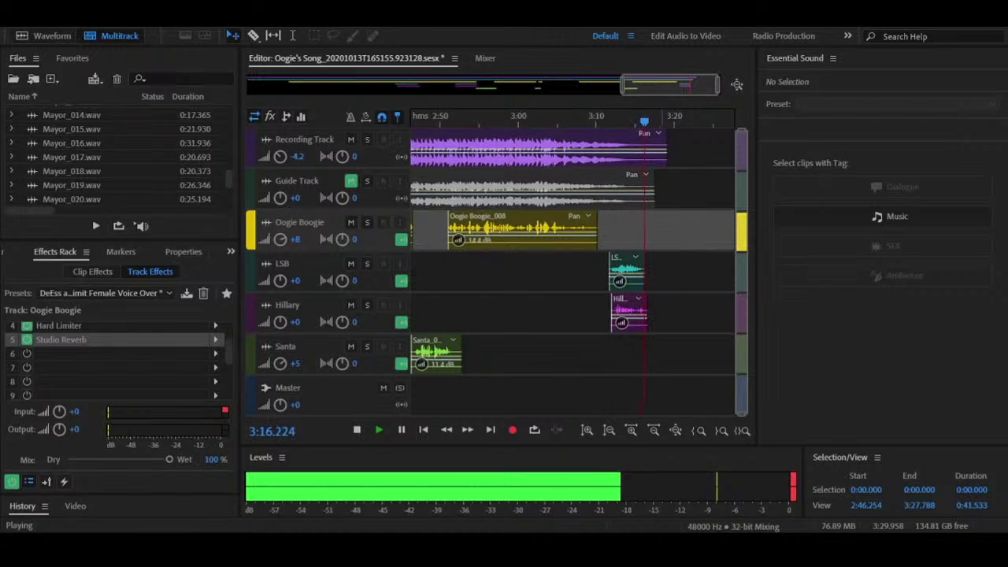
{"action": "left_click", "coordinate": [662, 367]}
{"action": "key", "text": "space"}
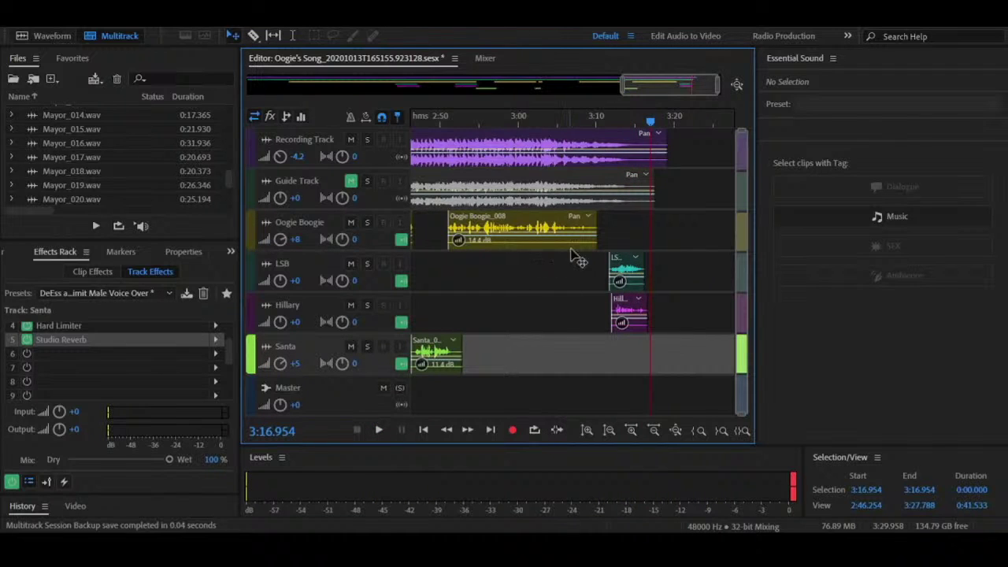
Step: Solo the LSB track, audition its LSB_001 clip from 1:06.095, and turn the solo off
{"action": "left_click_drag", "start_coordinate": [636, 88], "coordinate": [406, 86]}
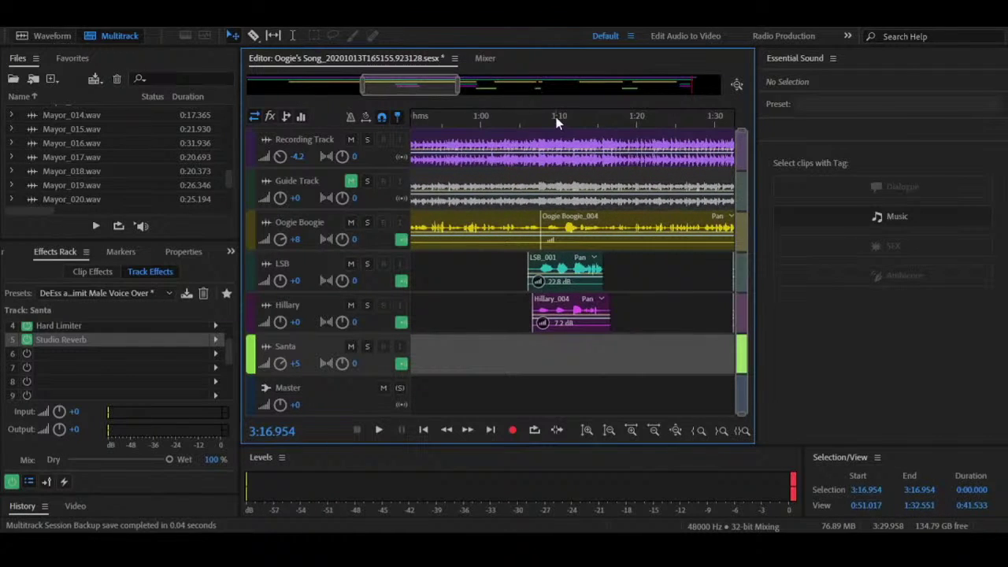
{"action": "left_click_drag", "start_coordinate": [557, 122], "coordinate": [543, 114]}
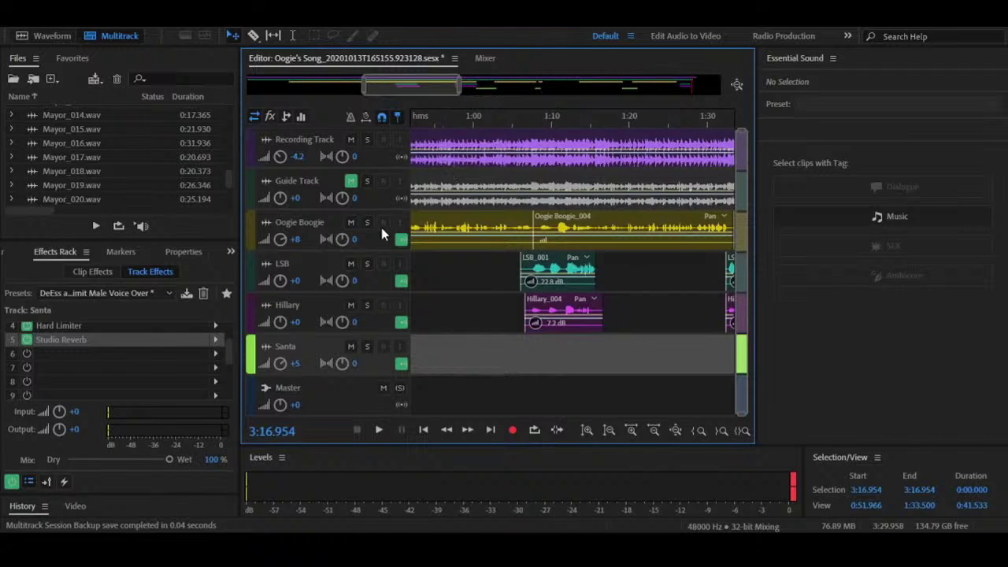
{"action": "left_click", "coordinate": [367, 265]}
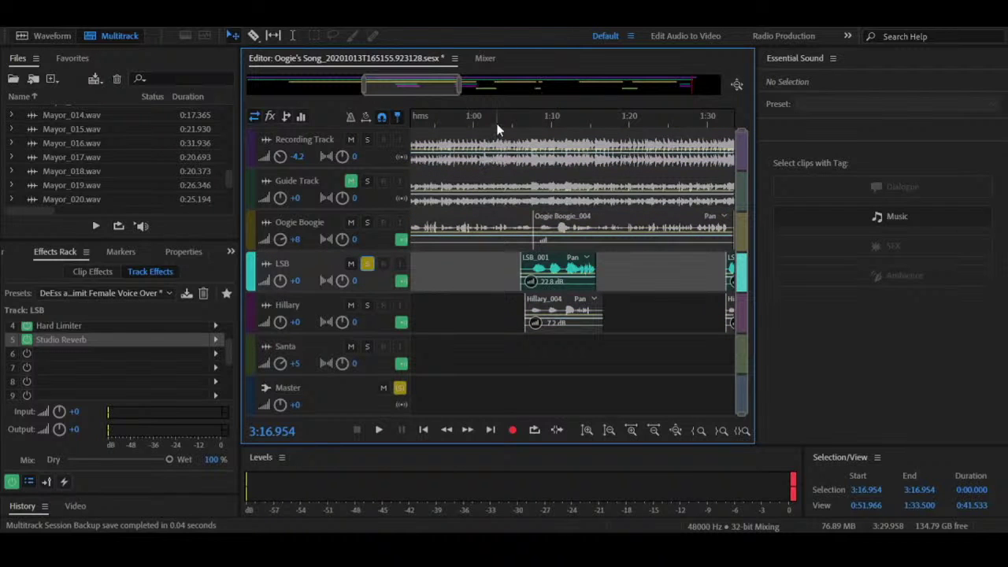
{"action": "left_click", "coordinate": [522, 119]}
{"action": "key", "text": "space"}
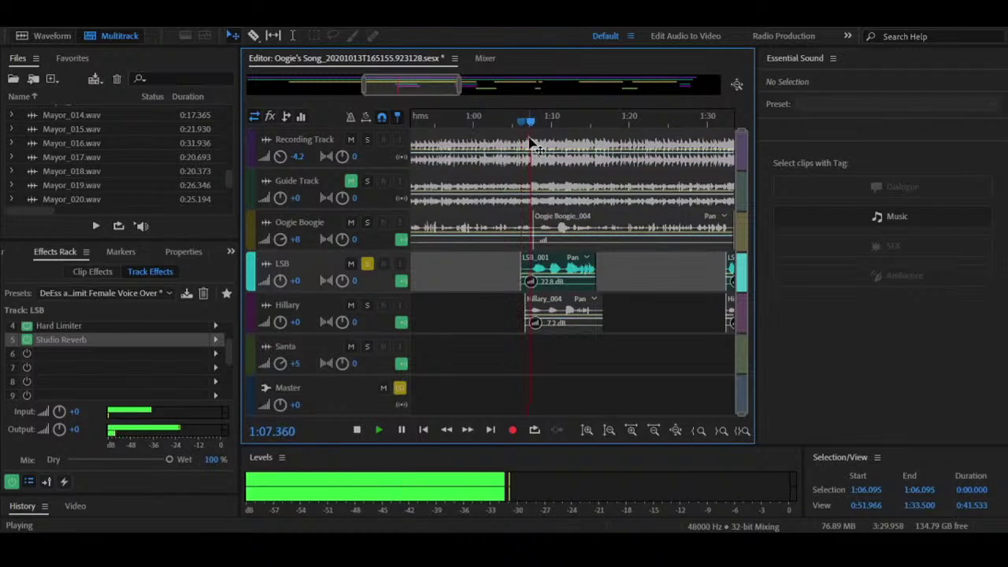
{"action": "key", "text": "space"}
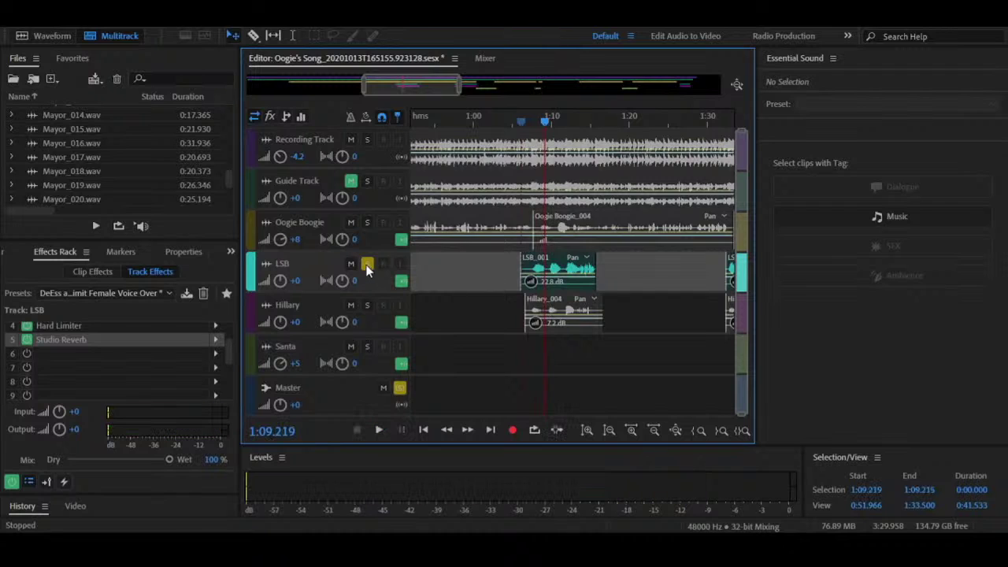
{"action": "left_click", "coordinate": [367, 264]}
Step: Solo the magenta vocal track below LSB and audition its clip from 1:06.759
{"action": "left_click", "coordinate": [367, 306]}
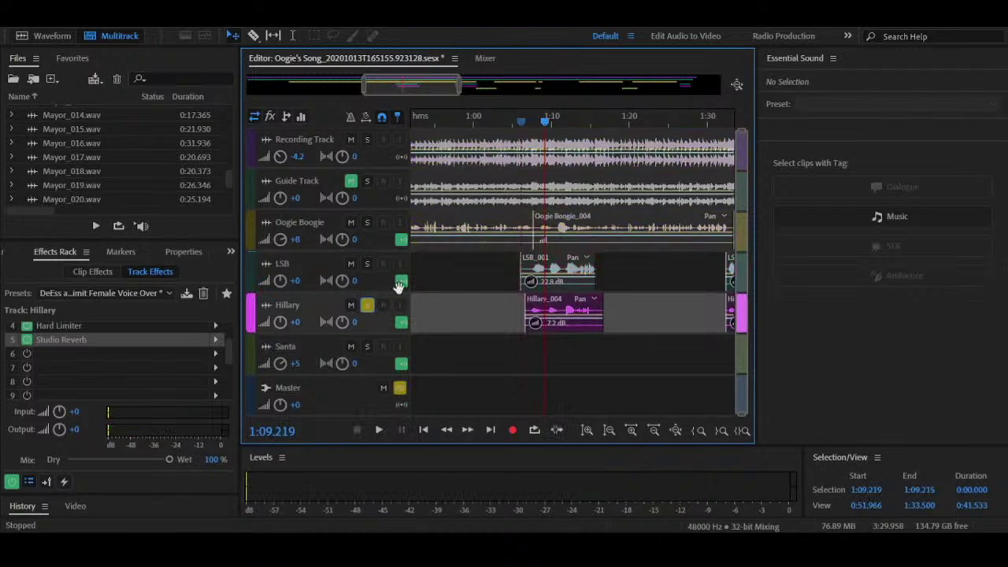
{"action": "left_click", "coordinate": [527, 122]}
{"action": "key", "text": "space"}
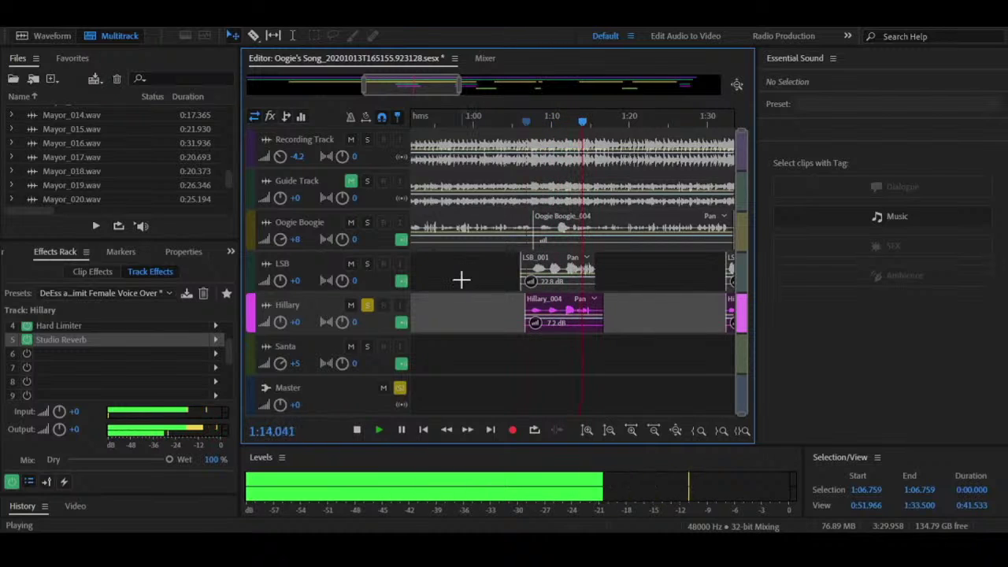
Step: Try Automatic Pitch Correction as the sixth track effect on the magenta vocal track and audition its clip from 1:07.328
{"action": "key", "text": "space"}
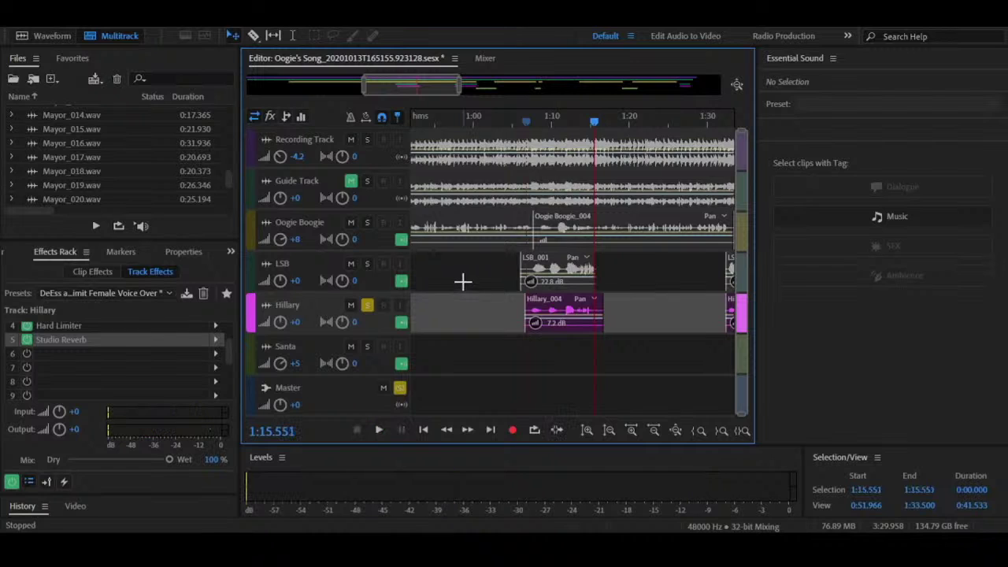
{"action": "left_click", "coordinate": [160, 358]}
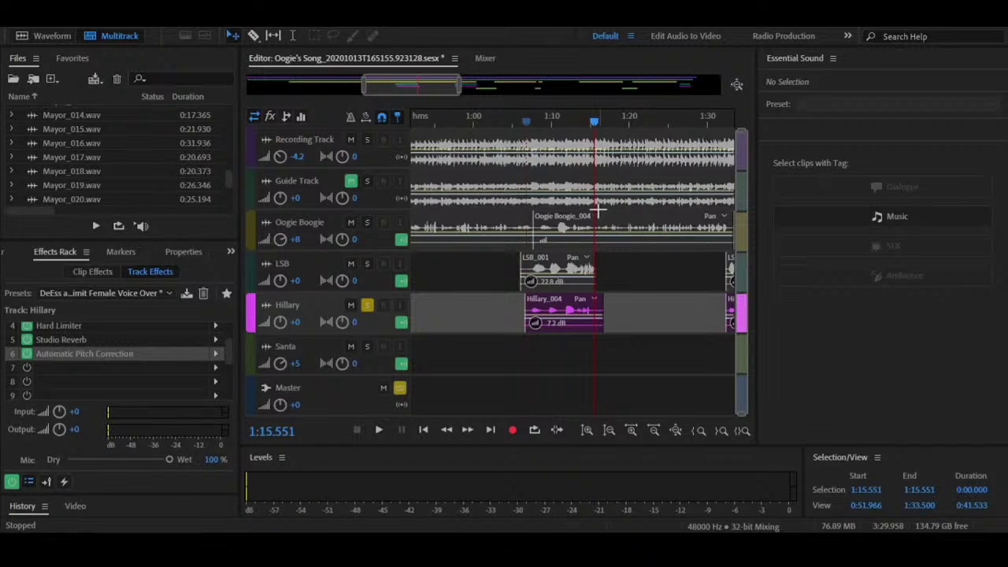
{"action": "left_click", "coordinate": [530, 123]}
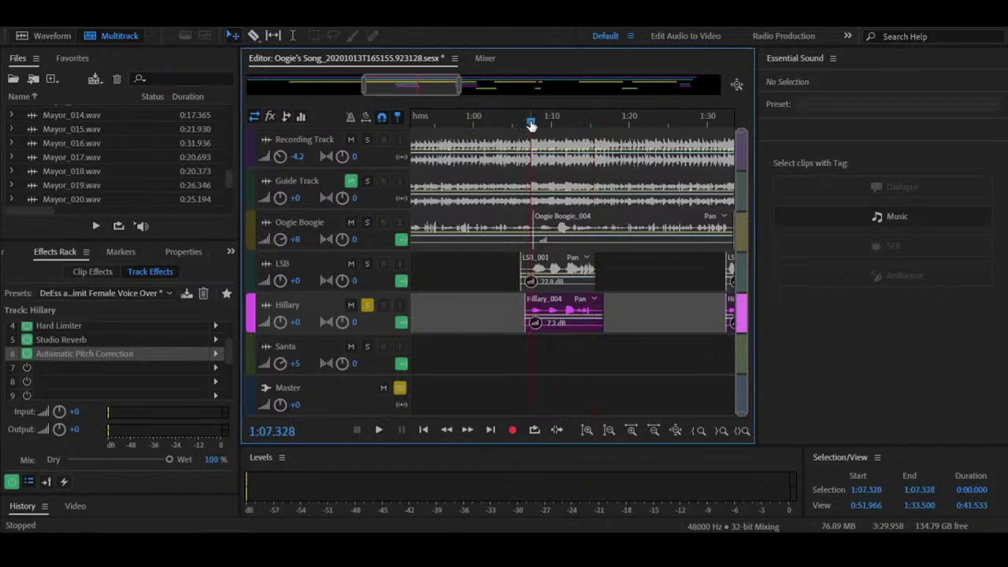
{"action": "key", "text": "space"}
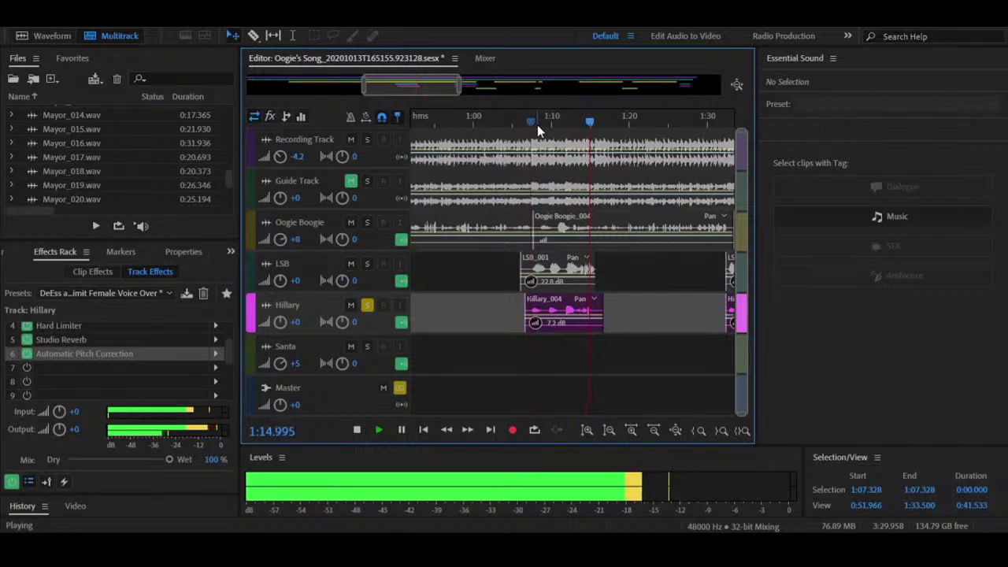
{"action": "key", "text": "space"}
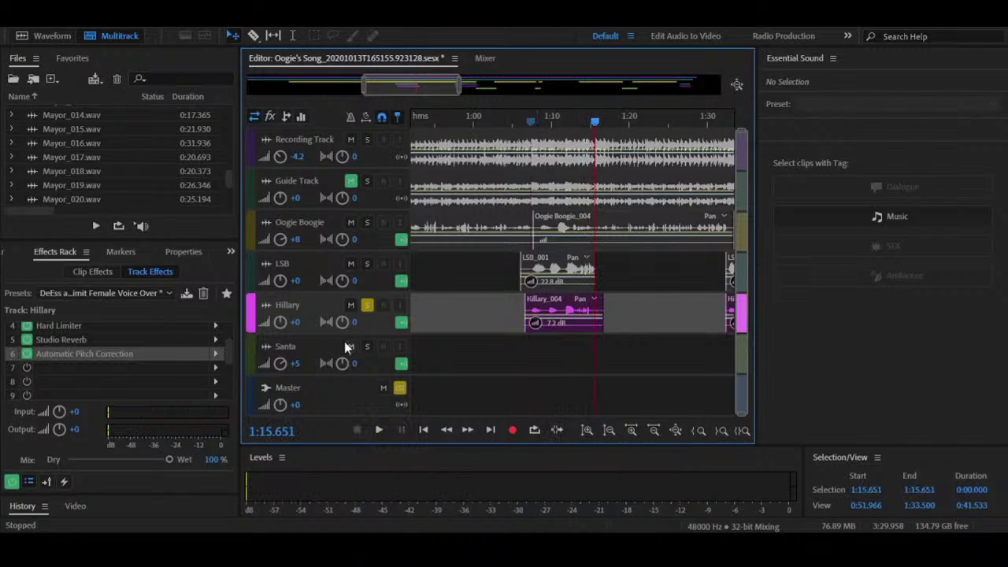
Step: Switch off Automatic Pitch Correction on the magenta vocal track and remove it from the sixth effect slot
{"action": "left_click", "coordinate": [32, 354]}
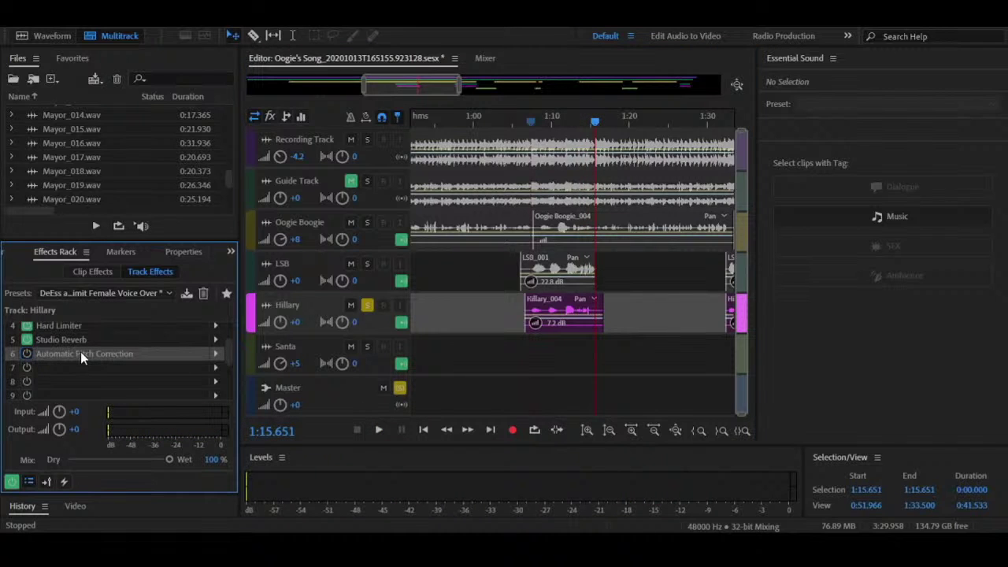
{"action": "key", "text": "Delete"}
{"action": "left_click_drag", "start_coordinate": [228, 356], "coordinate": [226, 334]}
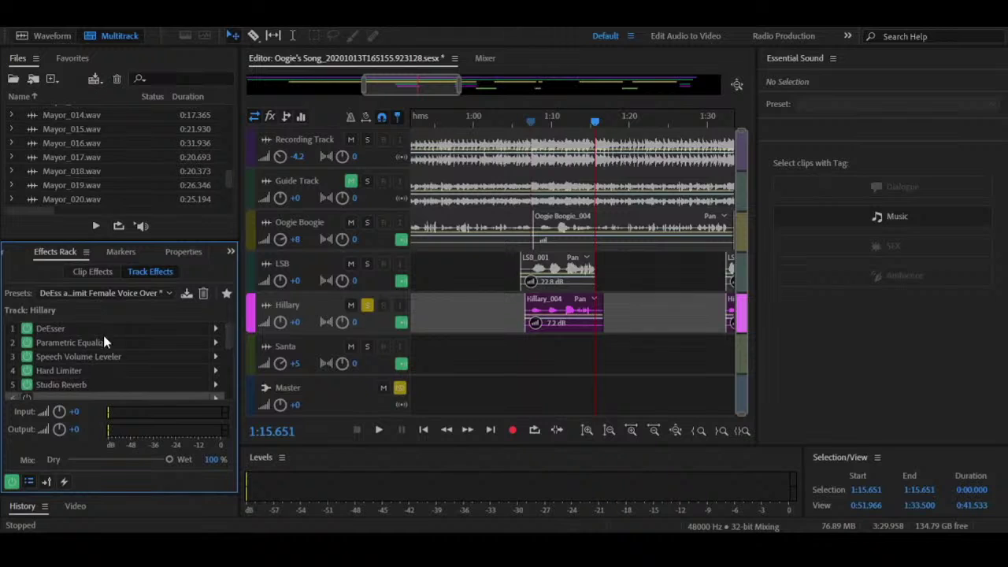